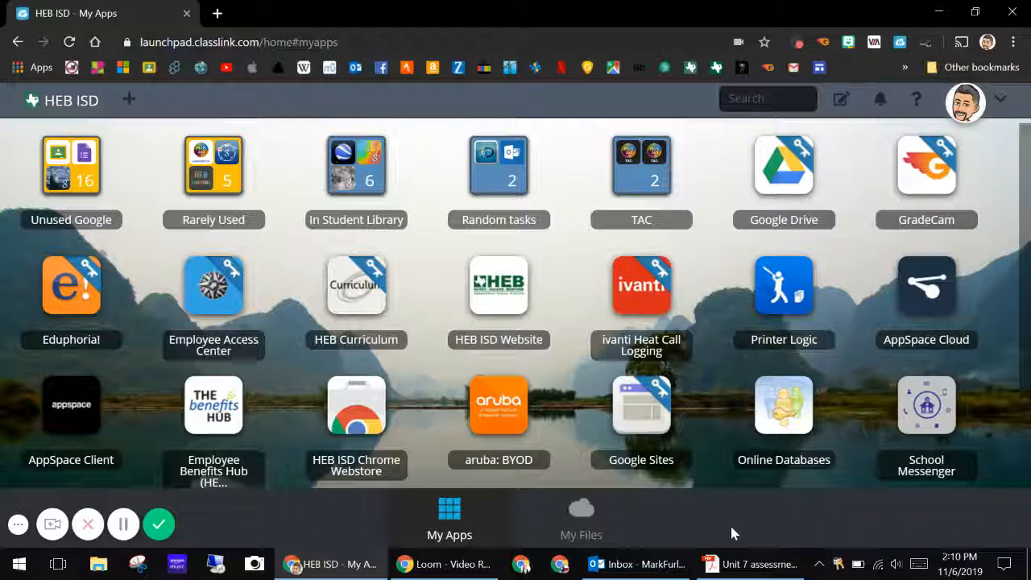
Switch to Acrobat and look through the Unit 7 assessment PDF from the first page to the last question
{"action": "left_click", "coordinate": [772, 574]}
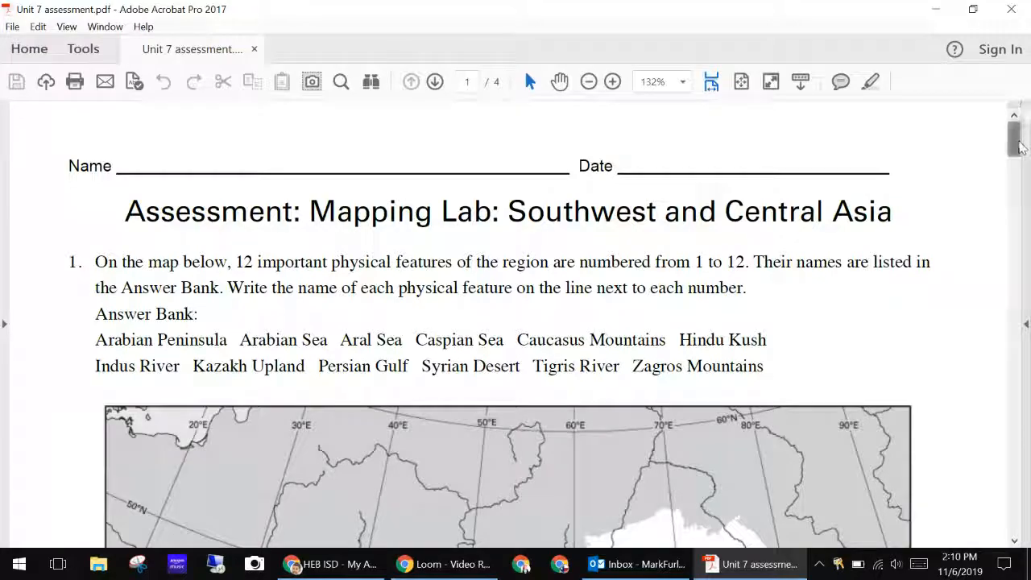
{"action": "left_click_drag", "start_coordinate": [1018, 145], "coordinate": [1018, 485]}
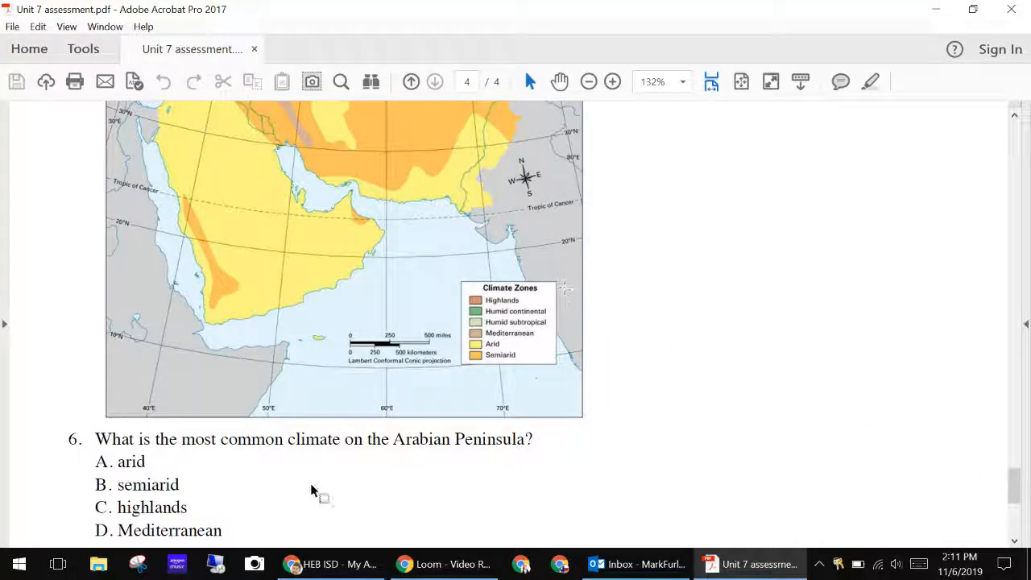
{"action": "left_click", "coordinate": [933, 12]}
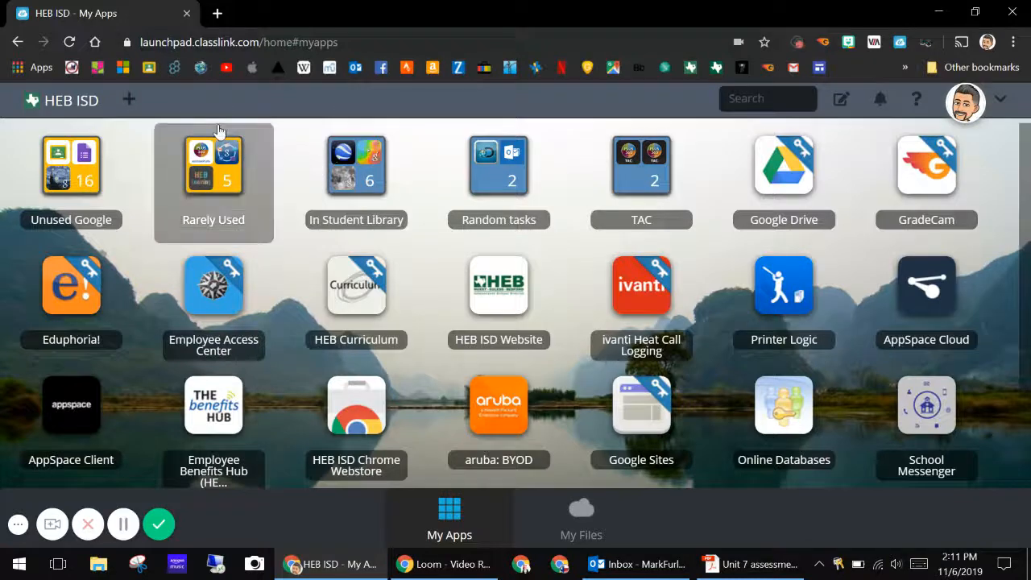
Open Google Drive from the ClassLink launchpad in Chrome and create a new blank Google Form
{"action": "left_click", "coordinate": [801, 173]}
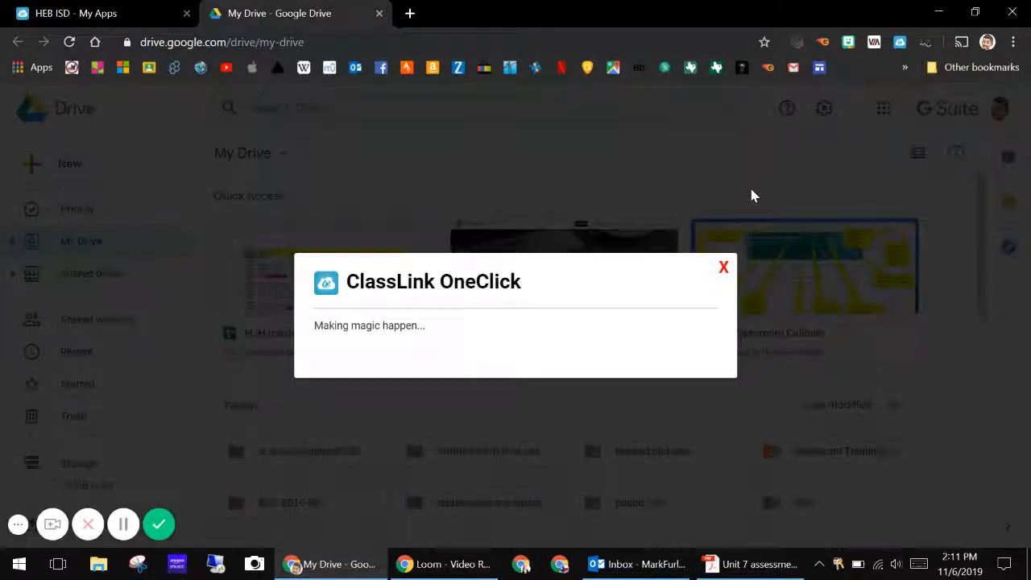
{"action": "left_click", "coordinate": [723, 265]}
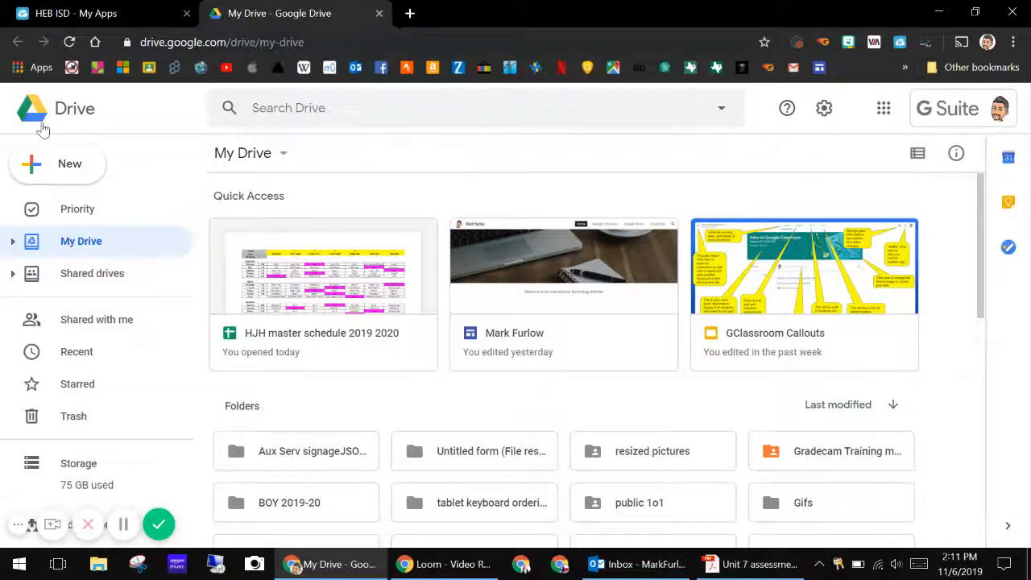
{"action": "left_click", "coordinate": [54, 171]}
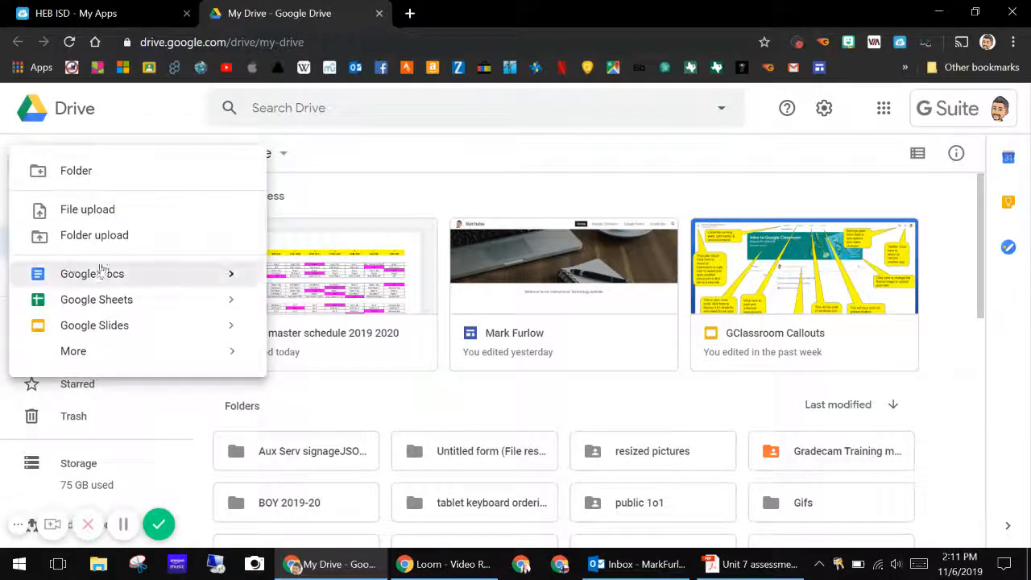
{"action": "mouse_move", "coordinate": [214, 352]}
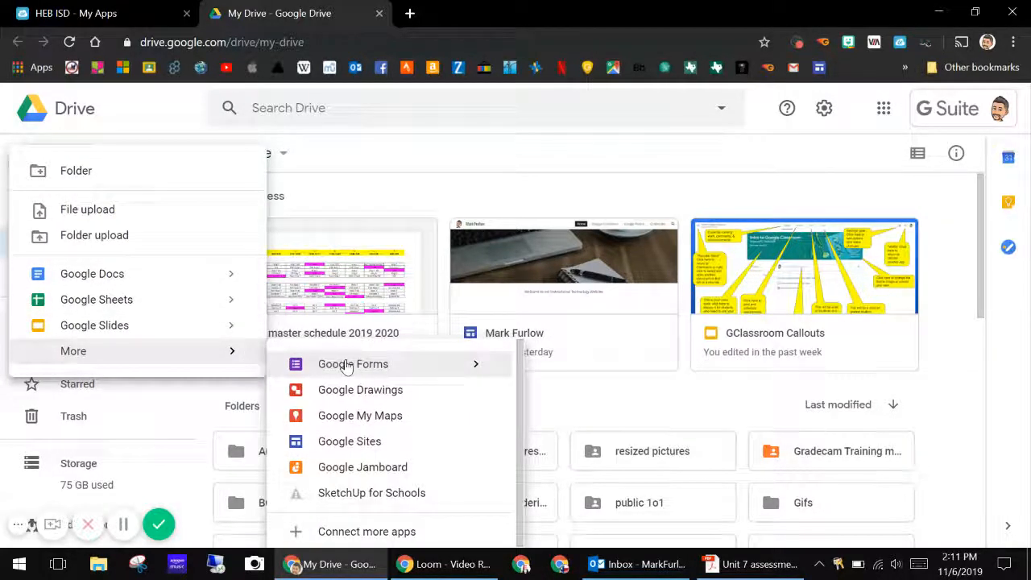
{"action": "mouse_move", "coordinate": [474, 364]}
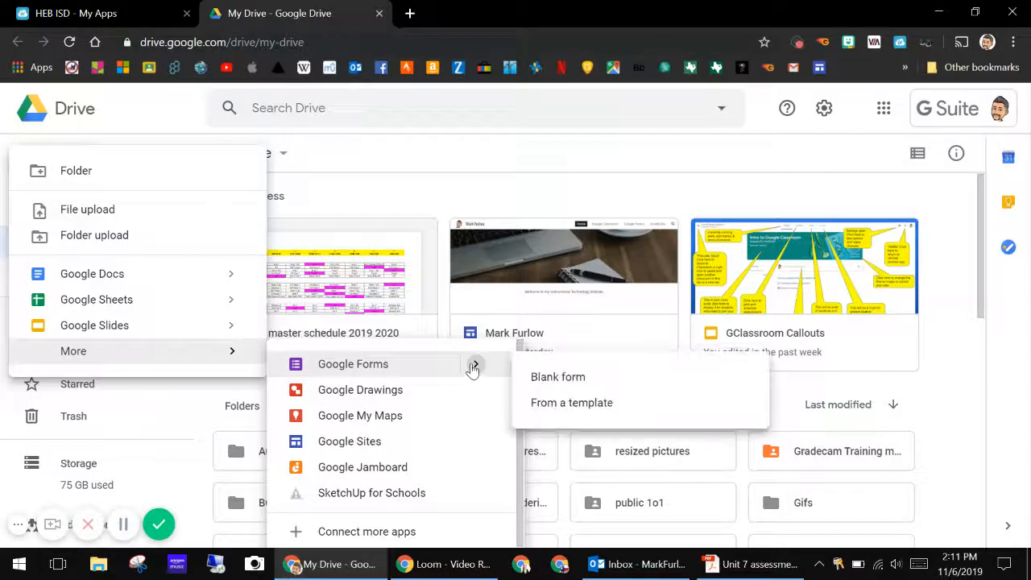
{"action": "left_click", "coordinate": [357, 366]}
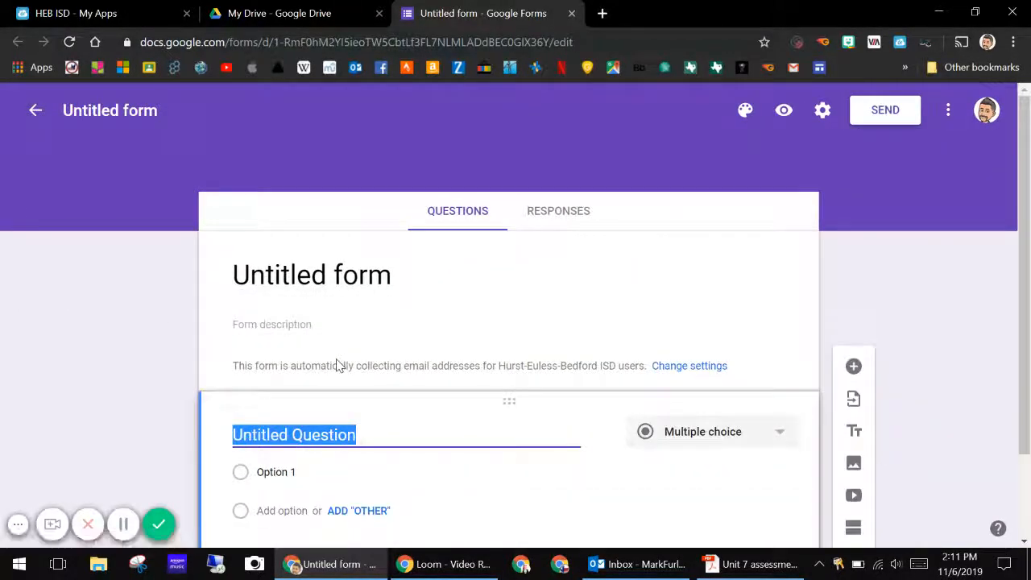
{"action": "left_click", "coordinate": [18, 525]}
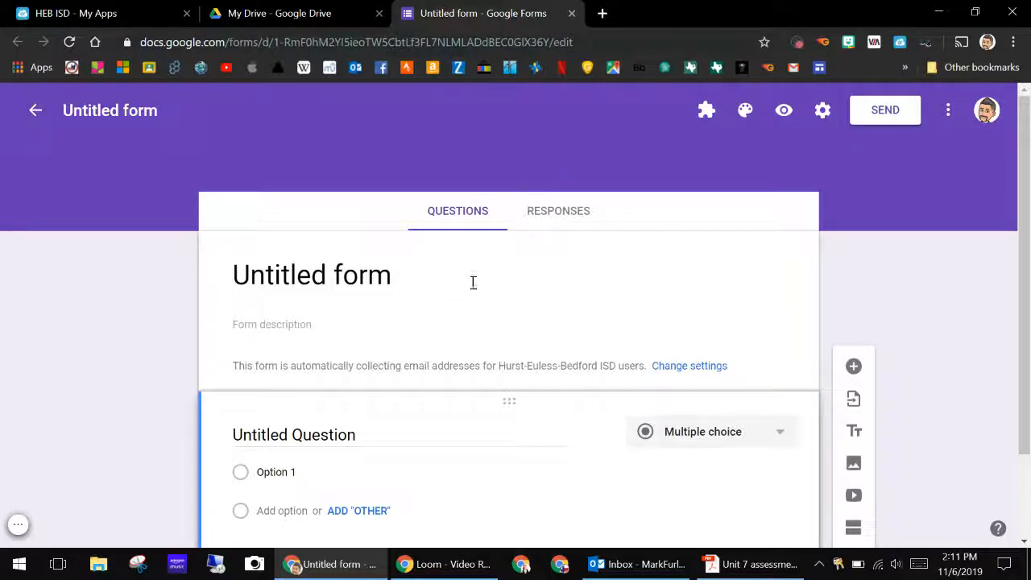
Copy the title "Assessment: Mapping Lab: Southwest and Central Asia" from the first page of the assessment PDF in Acrobat
{"action": "left_click", "coordinate": [793, 566]}
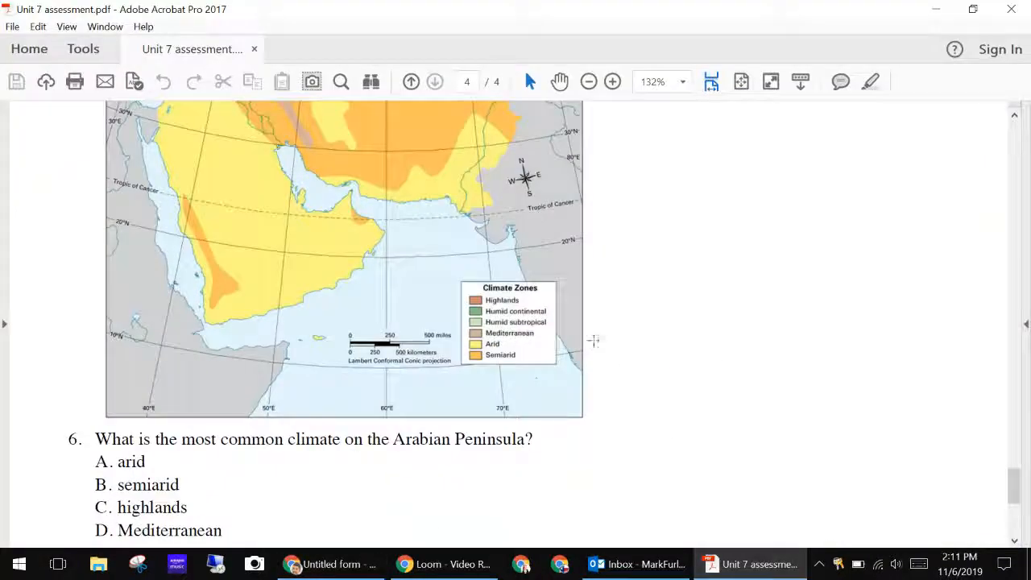
{"action": "left_click_drag", "start_coordinate": [1013, 486], "coordinate": [1005, 134]}
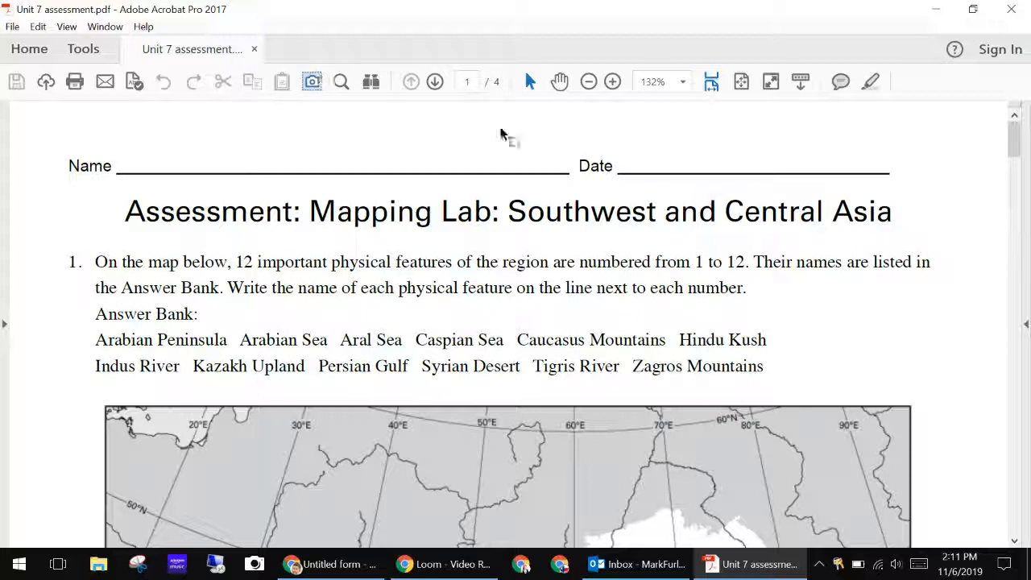
{"action": "left_click_drag", "start_coordinate": [899, 214], "coordinate": [200, 227]}
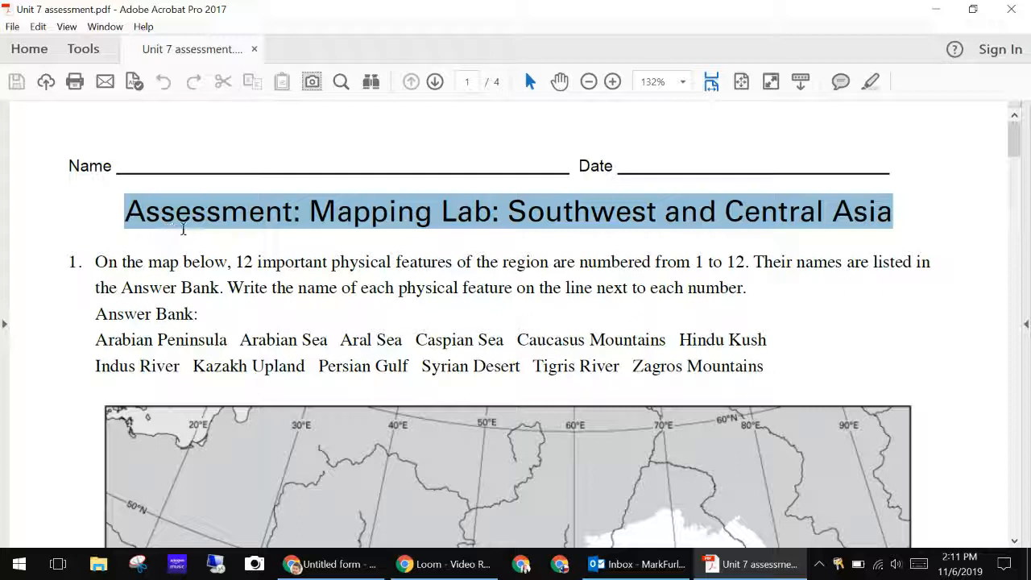
{"action": "key", "text": "ctrl+c"}
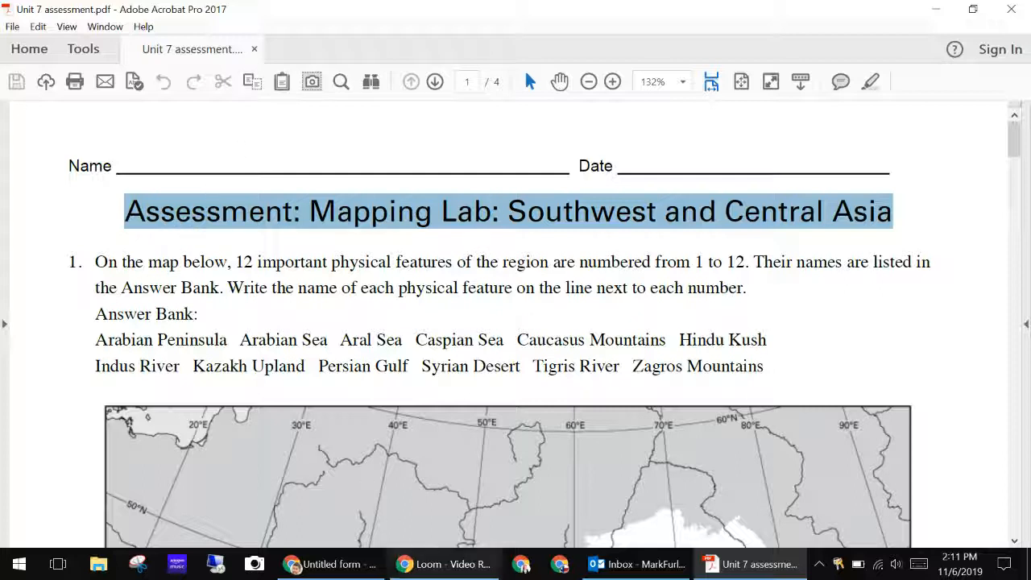
Return to the form in Chrome and paste "Assessment: Mapping Lab: Southwest and Central Asia" as its title and file name
{"action": "left_click", "coordinate": [462, 572]}
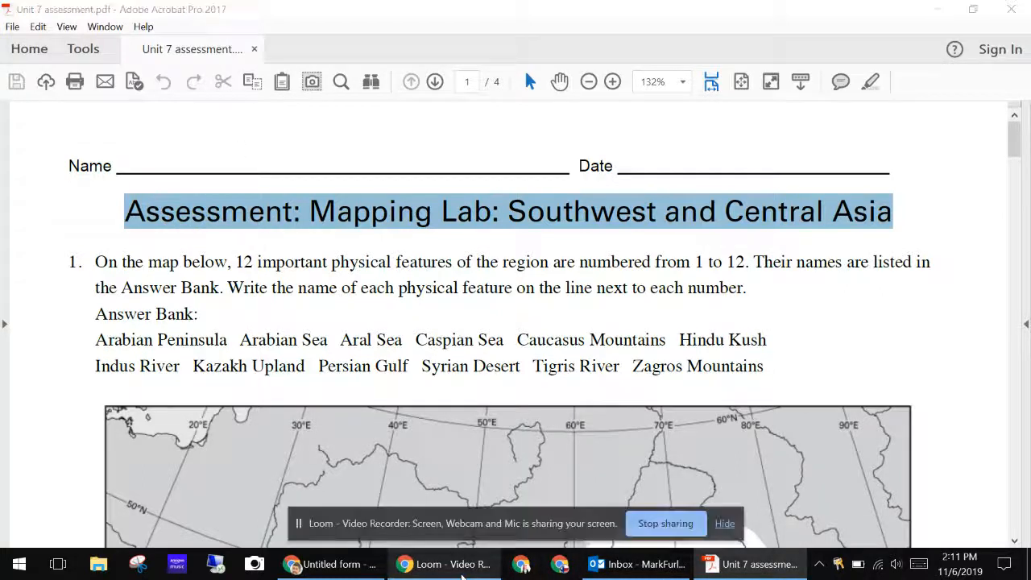
{"action": "left_click", "coordinate": [724, 523]}
{"action": "left_click", "coordinate": [334, 563]}
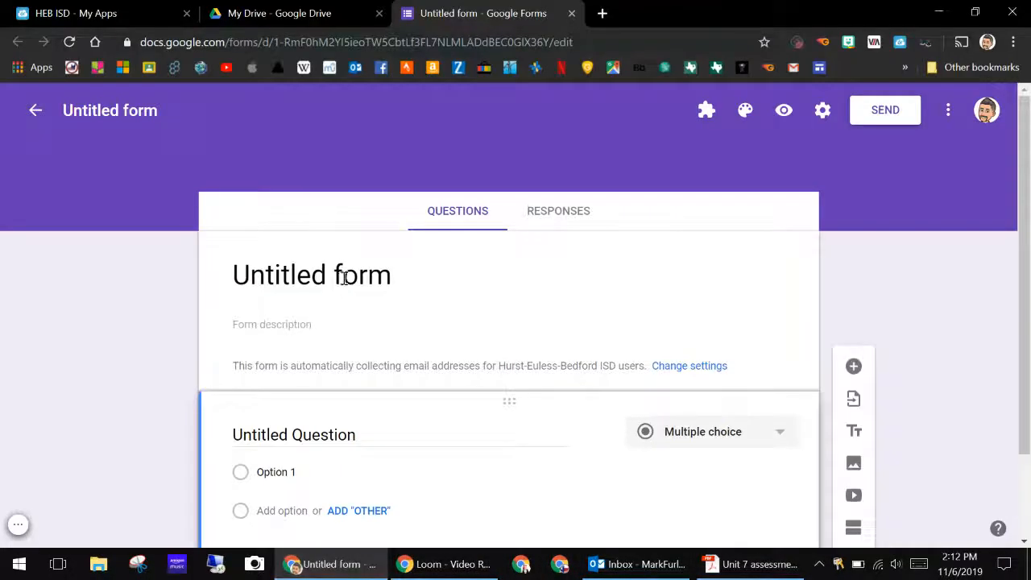
{"action": "left_click", "coordinate": [345, 278]}
{"action": "key", "text": "ctrl+v"}
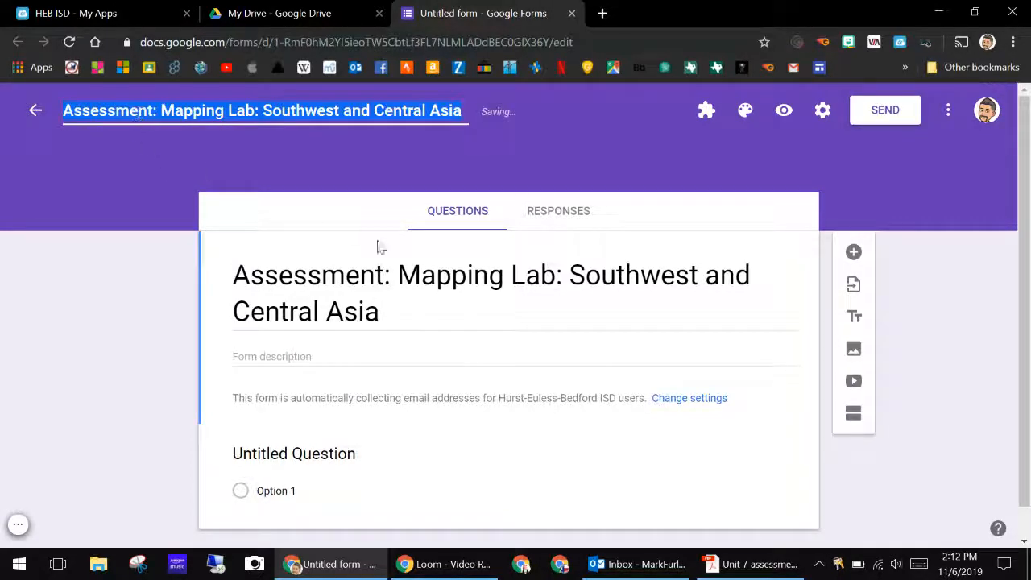
{"action": "triple_click", "coordinate": [405, 315]}
{"action": "left_click", "coordinate": [405, 316]}
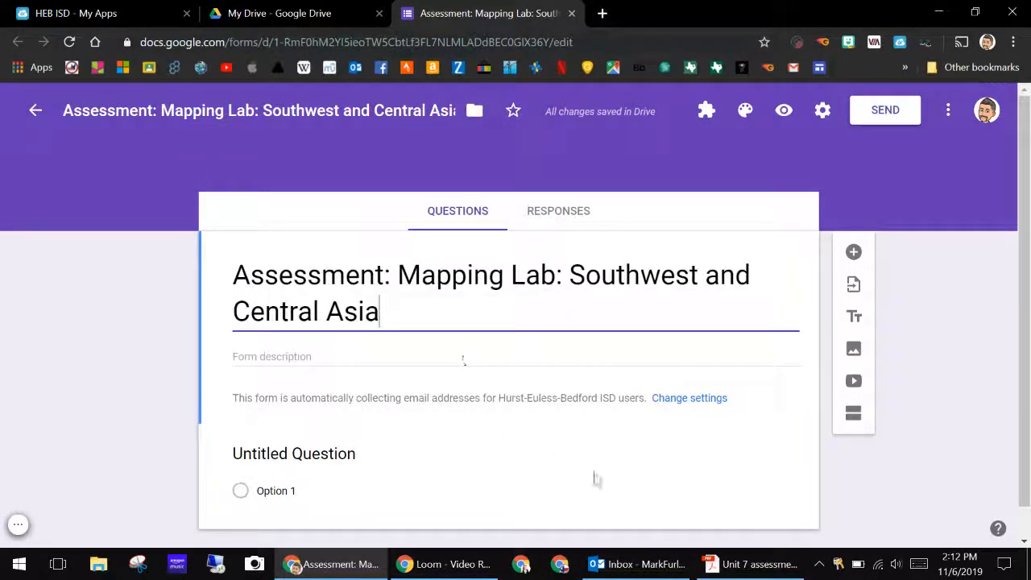
Copy the two-line instruction text of question 1 from the assessment PDF in Acrobat, without the answer bank
{"action": "left_click", "coordinate": [745, 570]}
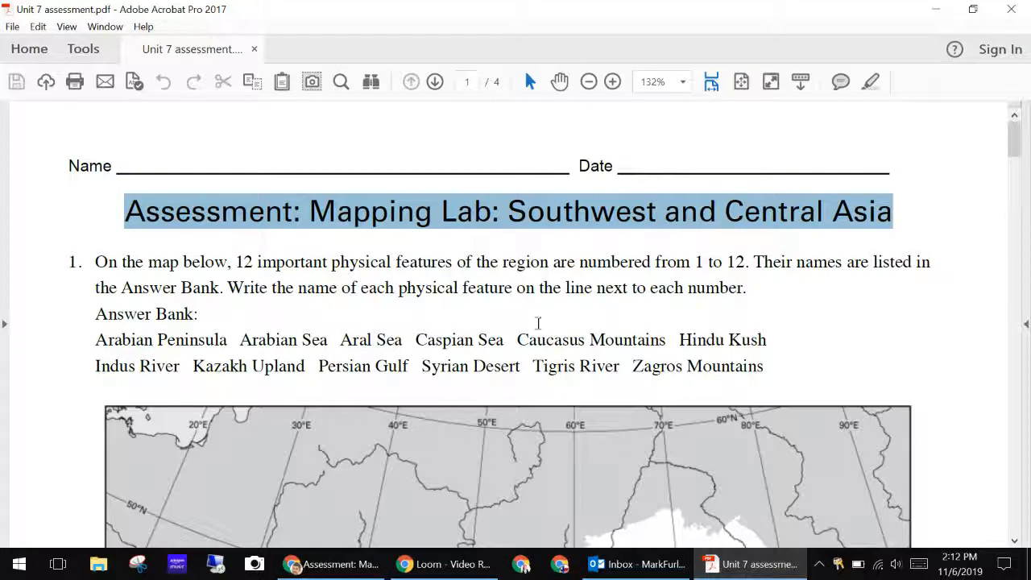
{"action": "left_click", "coordinate": [524, 292]}
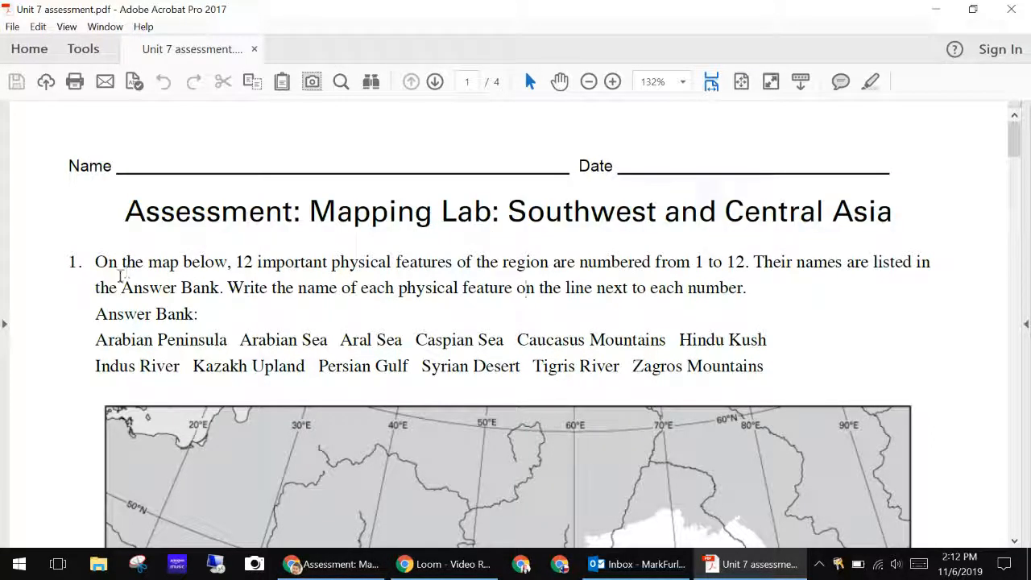
{"action": "left_click_drag", "start_coordinate": [95, 262], "coordinate": [757, 287]}
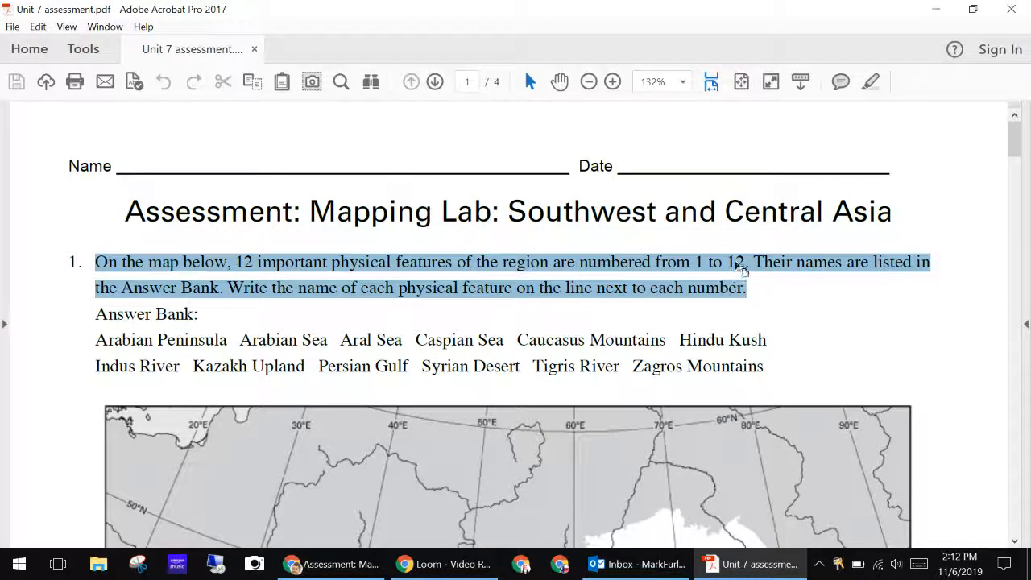
{"action": "right_click", "coordinate": [739, 263]}
{"action": "left_click", "coordinate": [753, 275]}
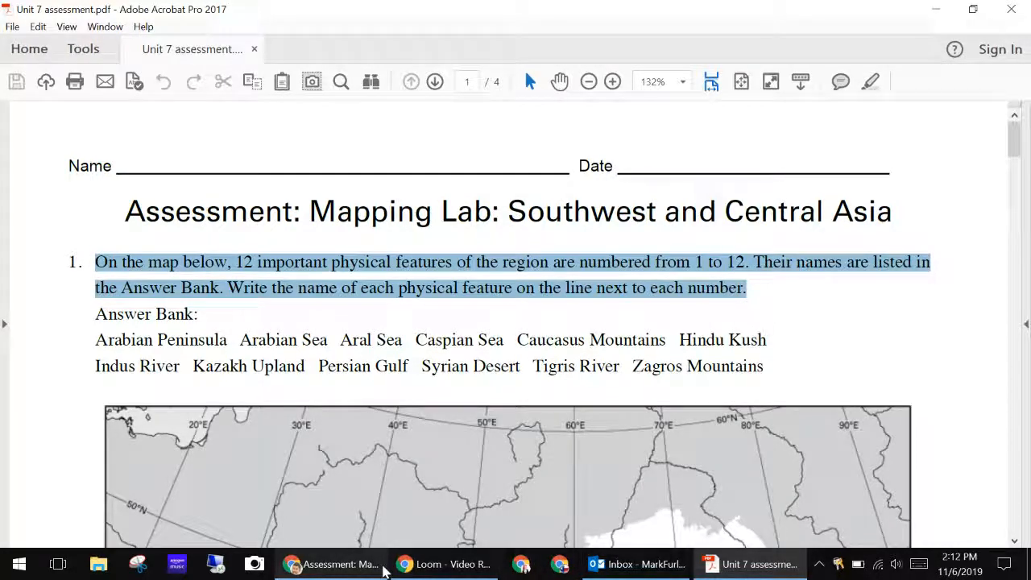
Paste the copied question 1 instructions into the form's untitled question in Chrome
{"action": "left_click", "coordinate": [354, 564]}
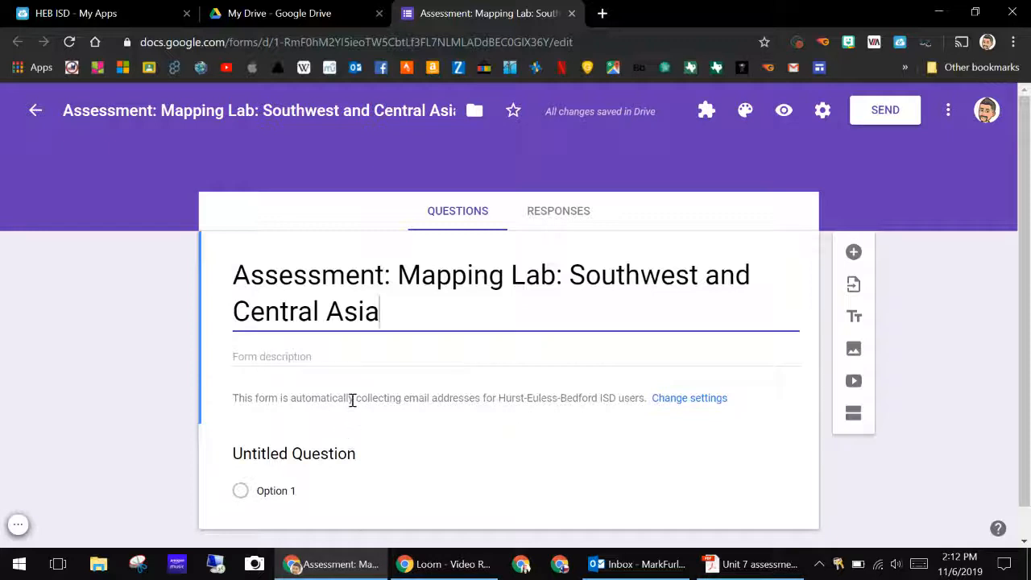
{"action": "left_click", "coordinate": [353, 352]}
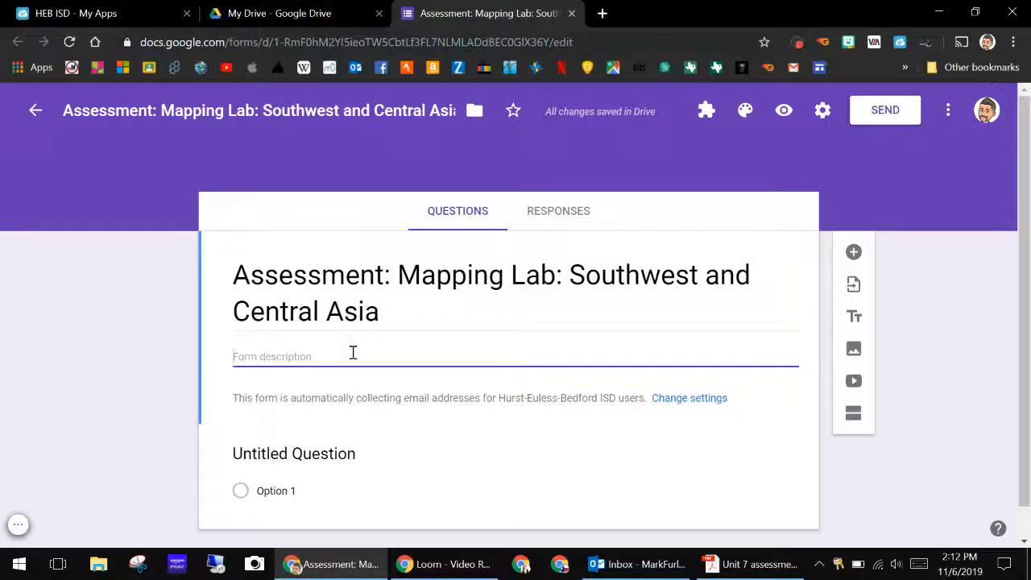
{"action": "left_click", "coordinate": [373, 457]}
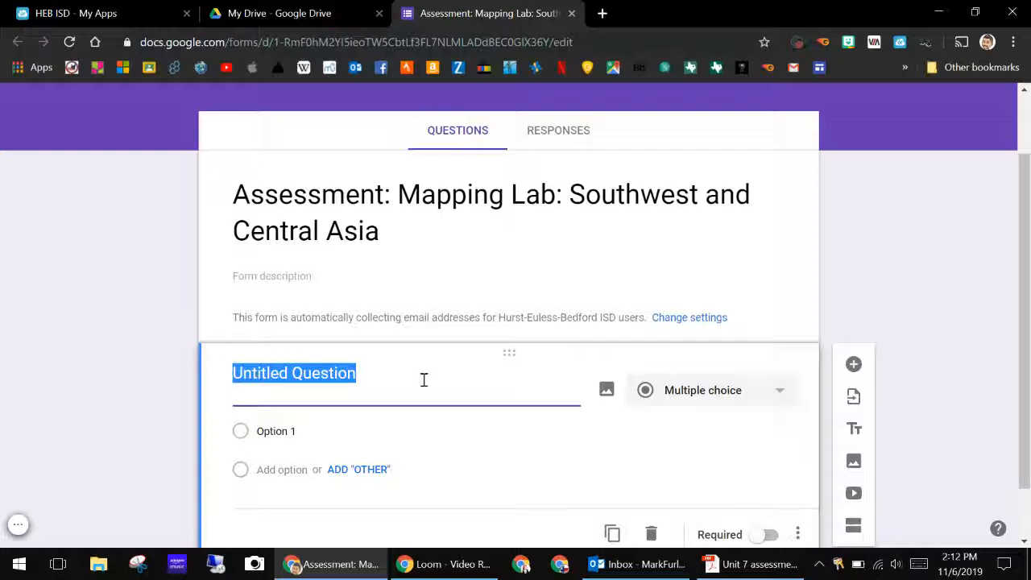
{"action": "key", "text": "ctrl+v"}
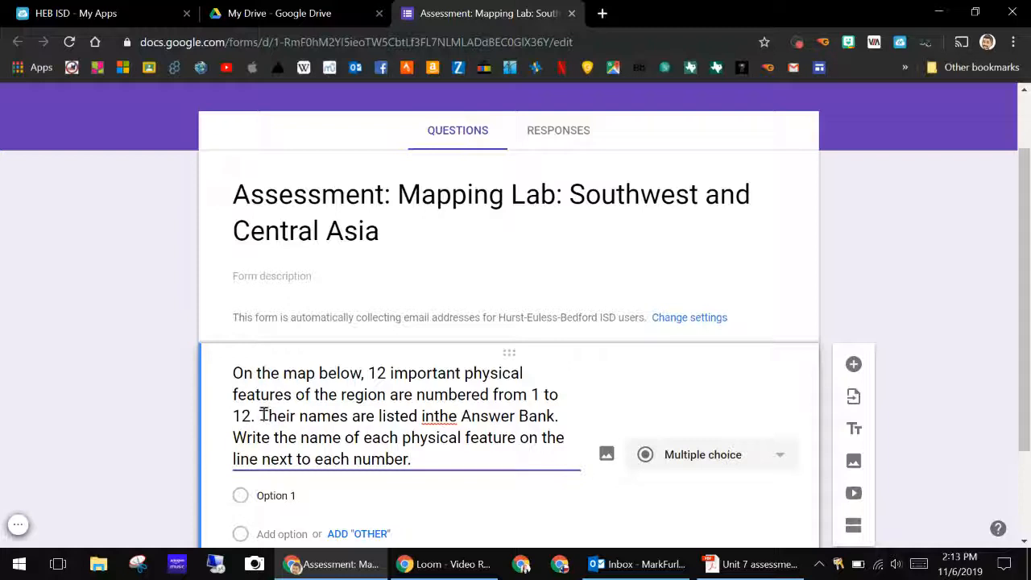
Replace the question text after "numbered from 1 to 12." with "Choose the feature that matches the number."
{"action": "left_click_drag", "start_coordinate": [262, 413], "coordinate": [419, 459]}
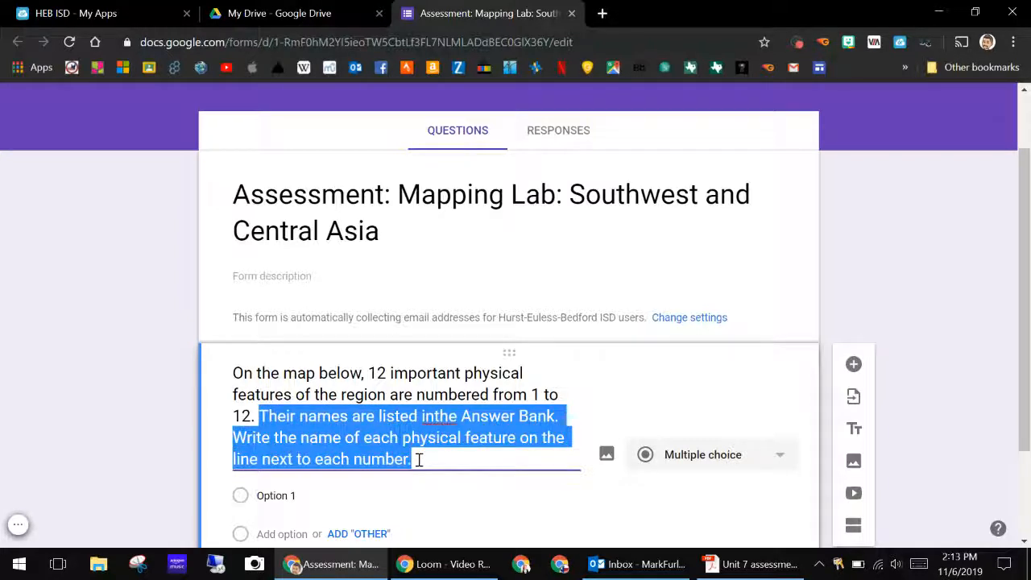
{"action": "type", "text": "Choose yth"}
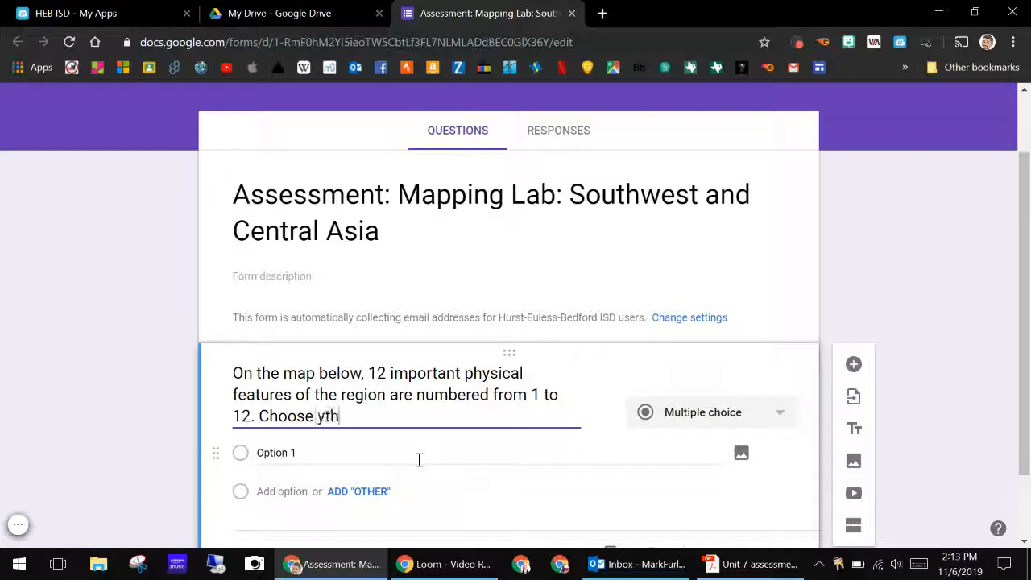
{"action": "key", "text": "BackSpace"}
{"action": "type", "text": "eatures"}
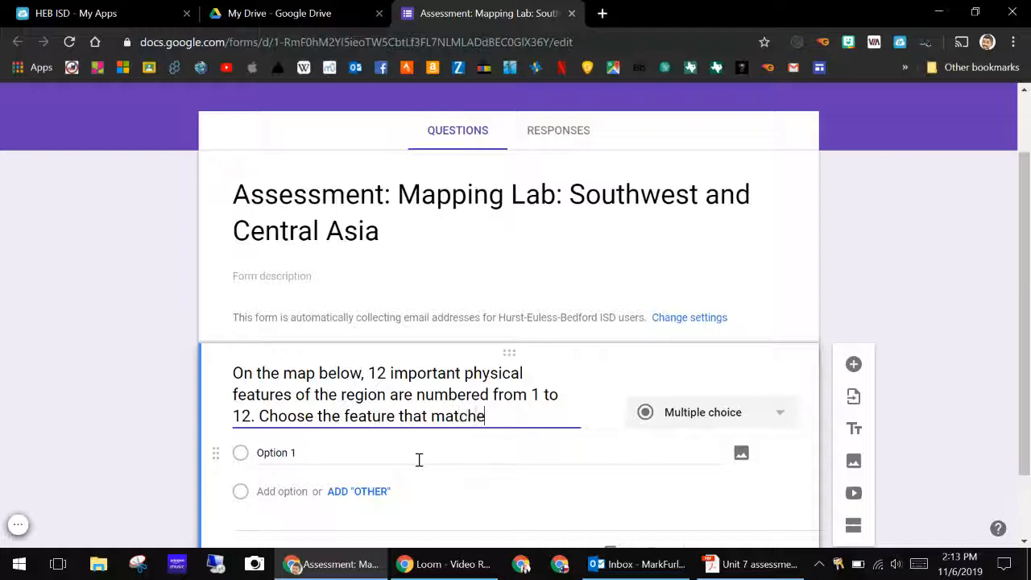
{"action": "type", "text": "that matches the nub"}
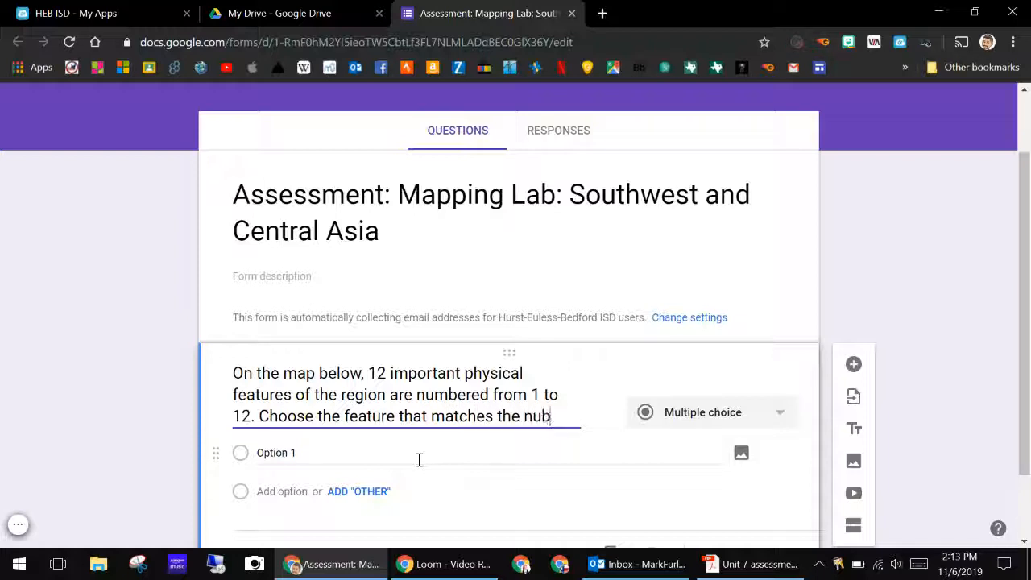
{"action": "key", "text": "BackSpace"}
{"action": "type", "text": "mber"}
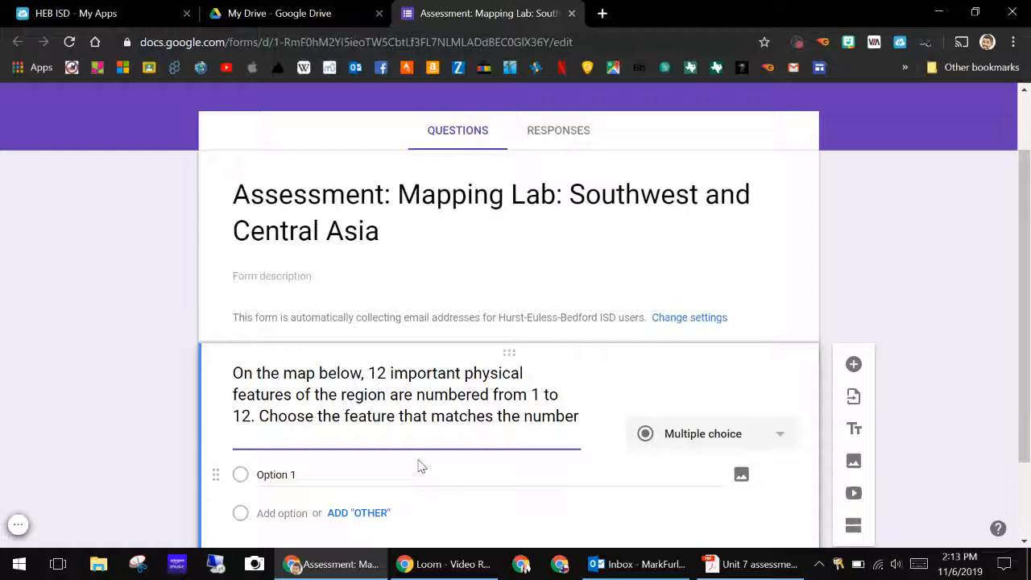
{"action": "type", "text": "."}
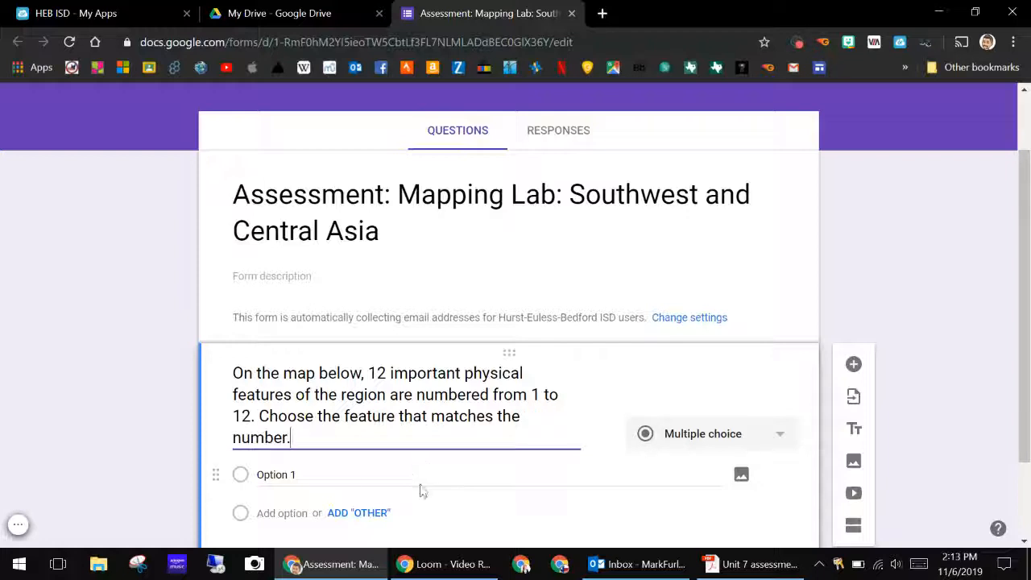
Change the map question's type to Multiple choice grid
{"action": "scroll", "coordinate": [868, 428], "scroll_direction": "down", "scroll_amount": 2}
{"action": "left_click", "coordinate": [783, 331]}
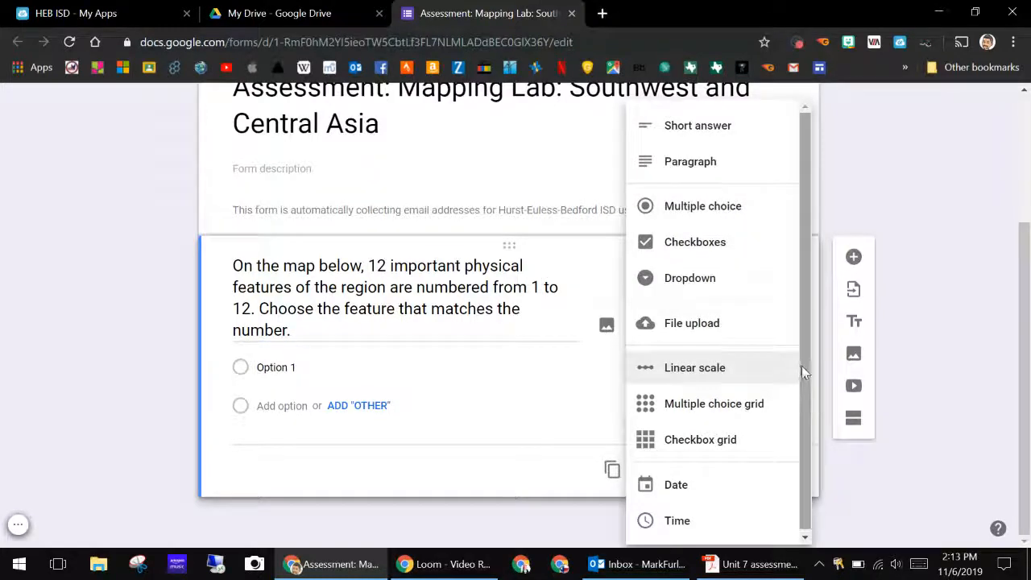
{"action": "left_click", "coordinate": [775, 404]}
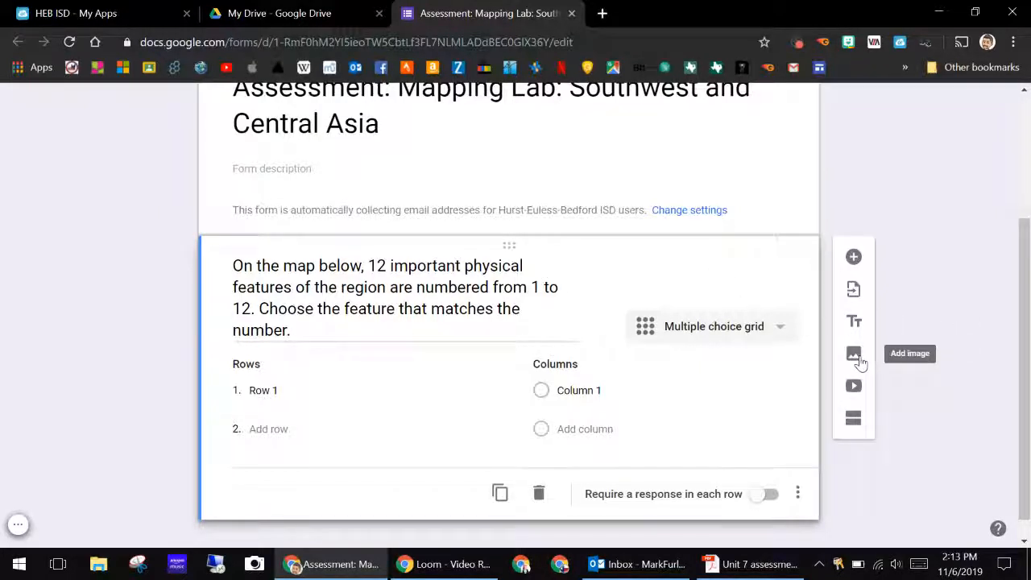
Switch to the assessment PDF in Acrobat and show the question 1 map at 100% zoom
{"action": "left_click", "coordinate": [749, 564]}
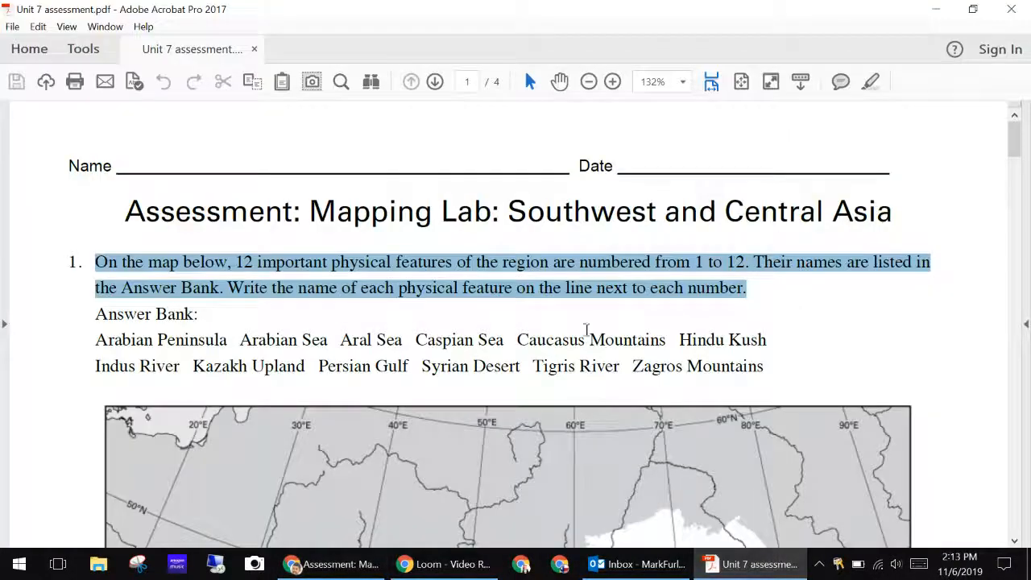
{"action": "left_click", "coordinate": [944, 344]}
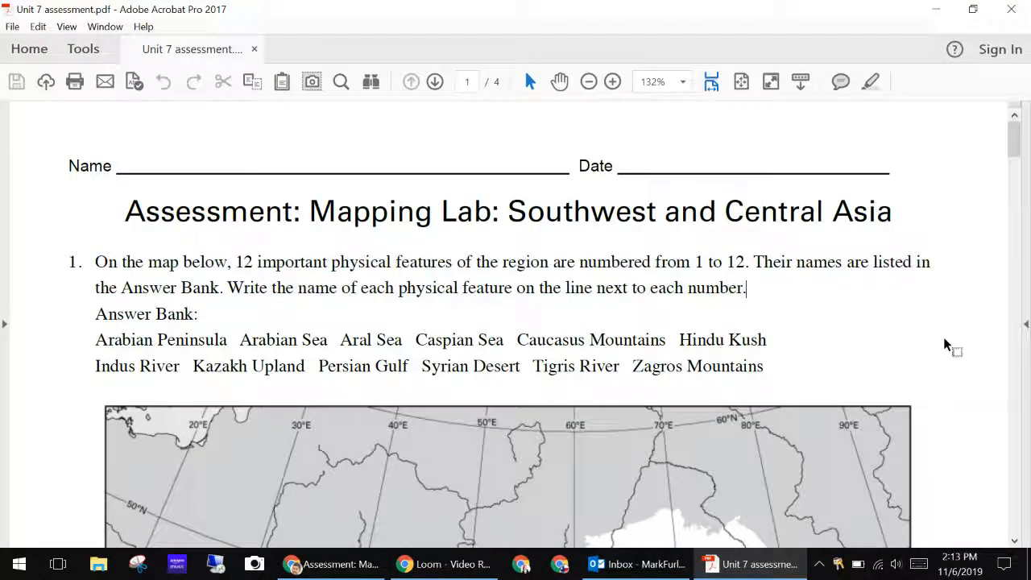
{"action": "mouse_move", "coordinate": [1016, 151]}
{"action": "left_mouse_down"}
{"action": "mouse_move", "coordinate": [1008, 233]}
{"action": "mouse_move", "coordinate": [1013, 168]}
{"action": "left_mouse_up"}
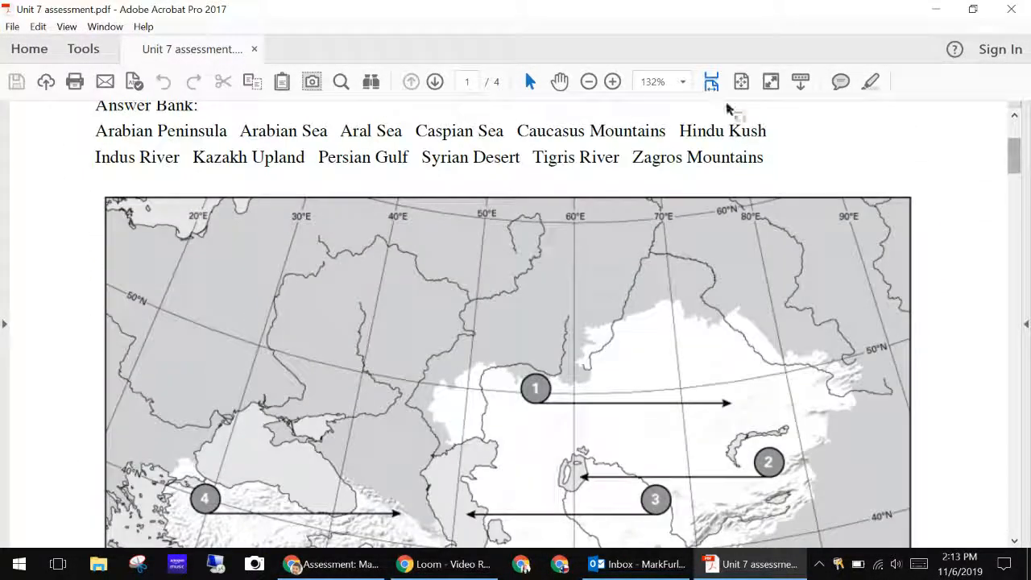
{"action": "left_click", "coordinate": [588, 82]}
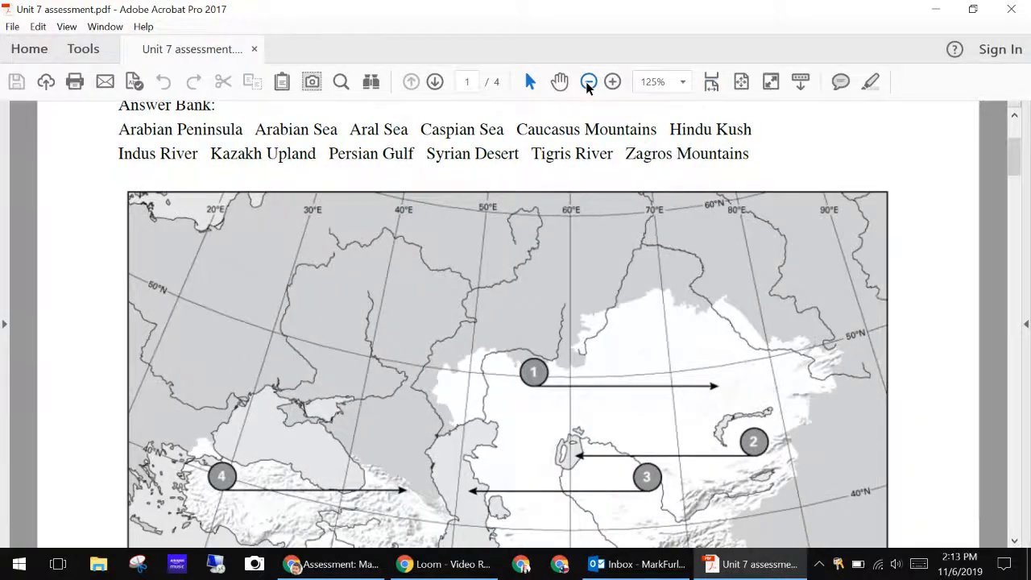
{"action": "left_click", "coordinate": [587, 81]}
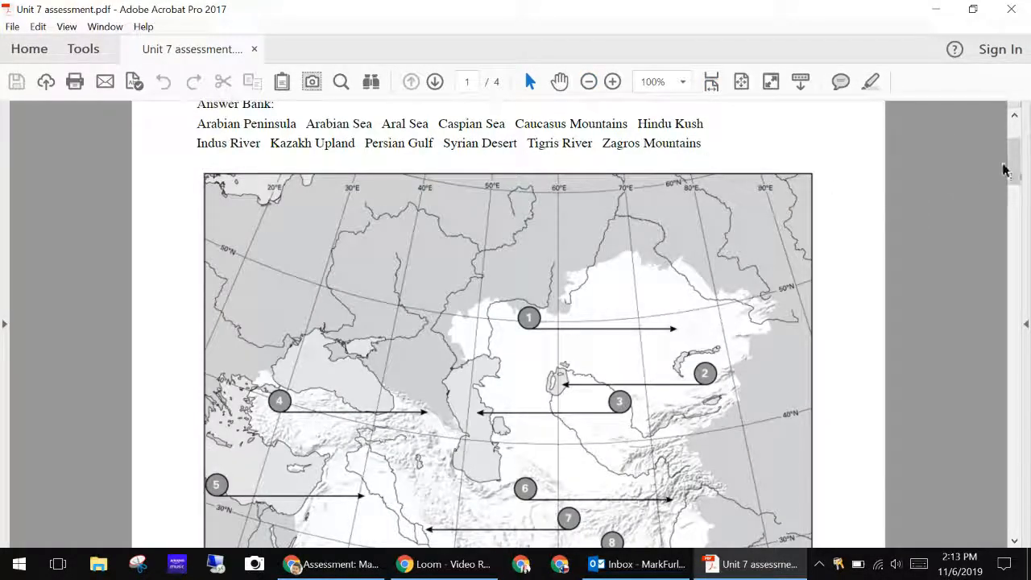
{"action": "mouse_move", "coordinate": [1013, 167]}
{"action": "left_mouse_down"}
{"action": "mouse_move", "coordinate": [1013, 203]}
{"action": "mouse_move", "coordinate": [1013, 162]}
{"action": "left_mouse_up"}
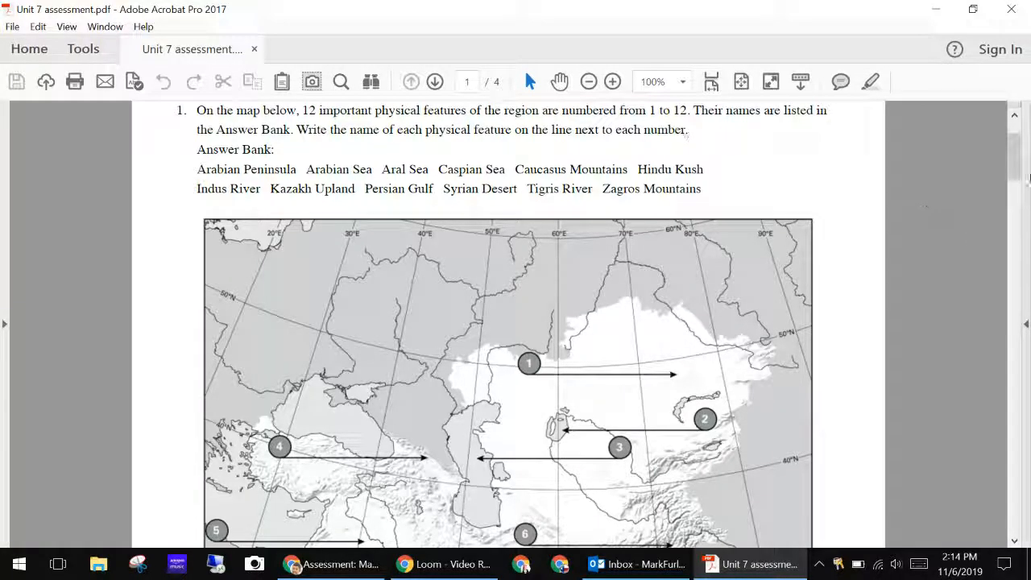
{"action": "left_click_drag", "start_coordinate": [1013, 164], "coordinate": [1014, 176]}
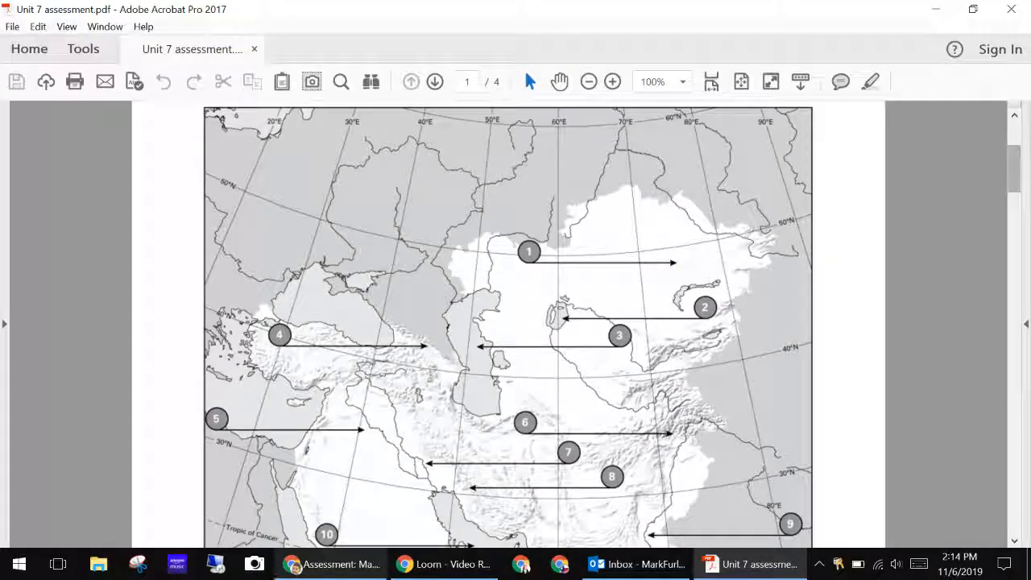
{"action": "left_click", "coordinate": [142, 567]}
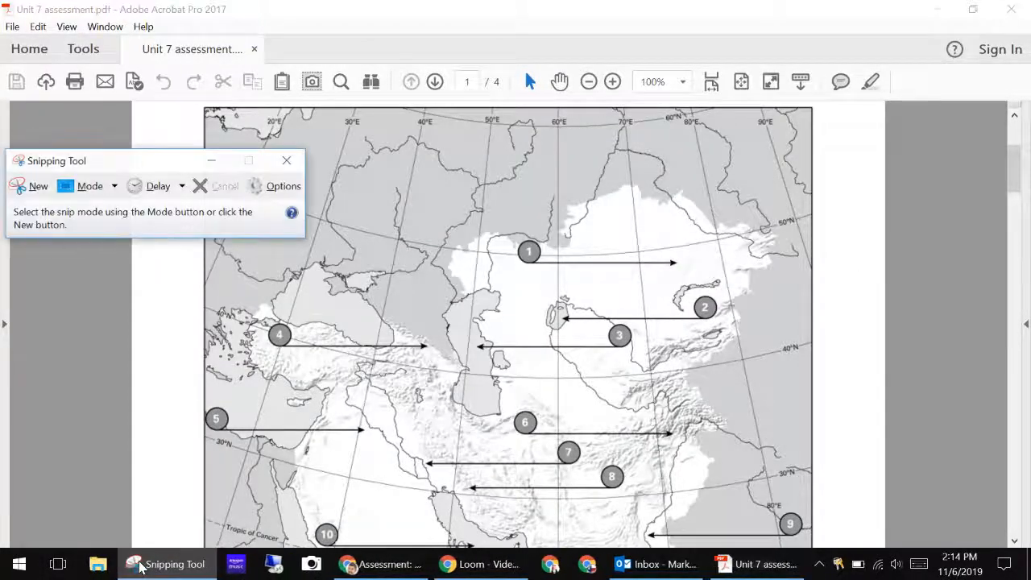
{"action": "left_click", "coordinate": [296, 167]}
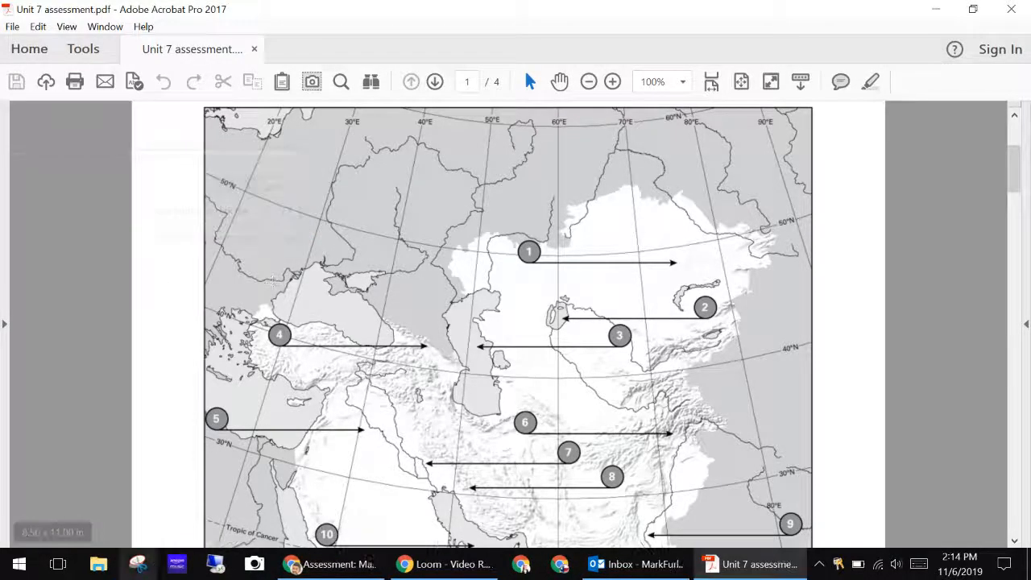
{"action": "left_click", "coordinate": [19, 564]}
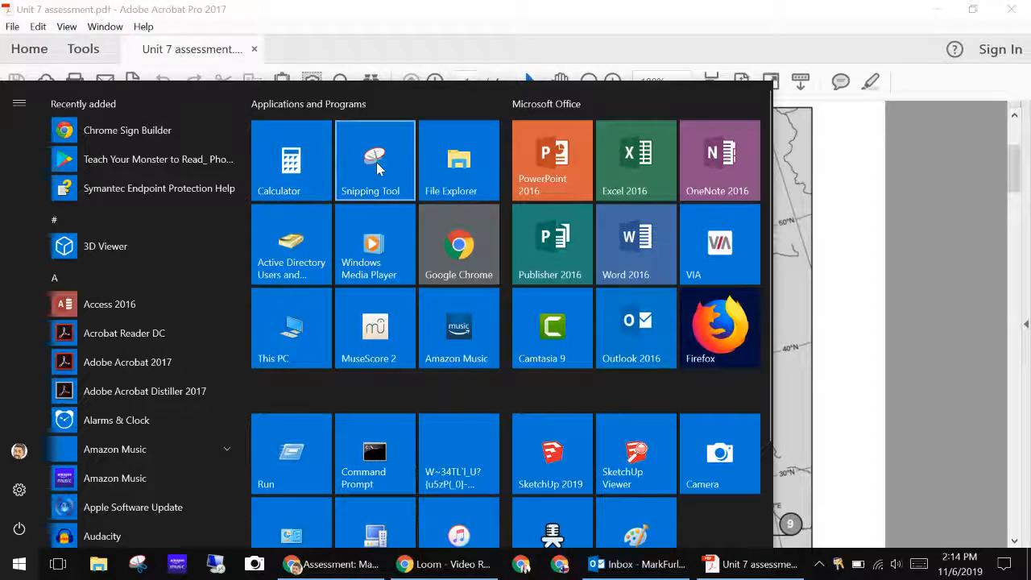
{"action": "left_click", "coordinate": [20, 567]}
{"action": "left_click", "coordinate": [20, 566]}
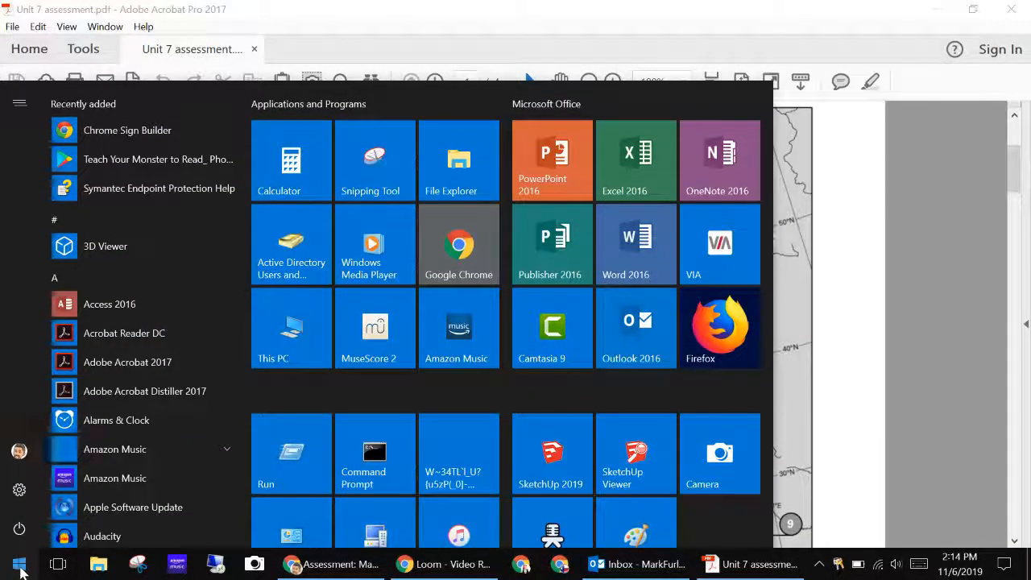
{"action": "type", "text": "snipp"}
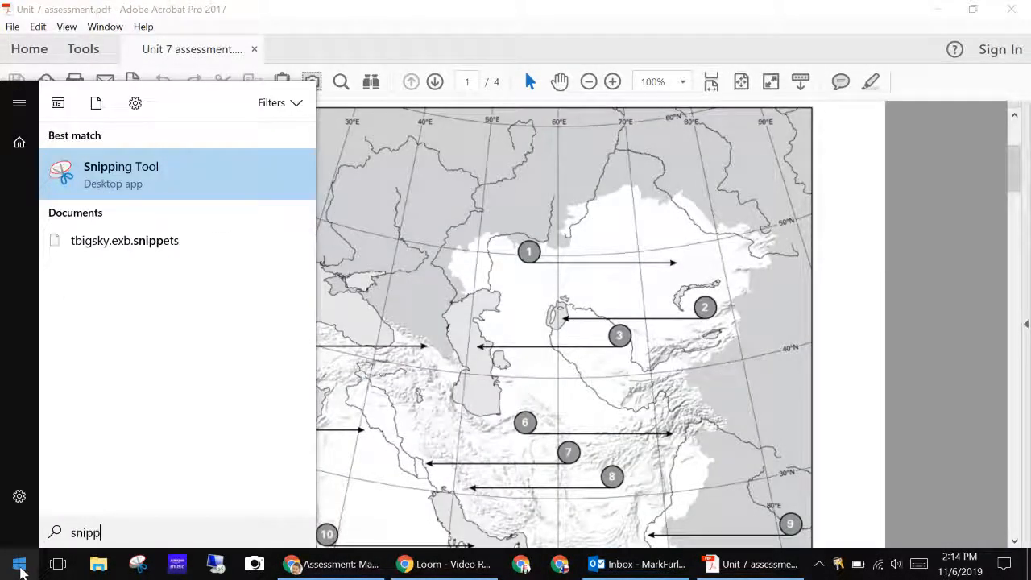
{"action": "left_click", "coordinate": [179, 181]}
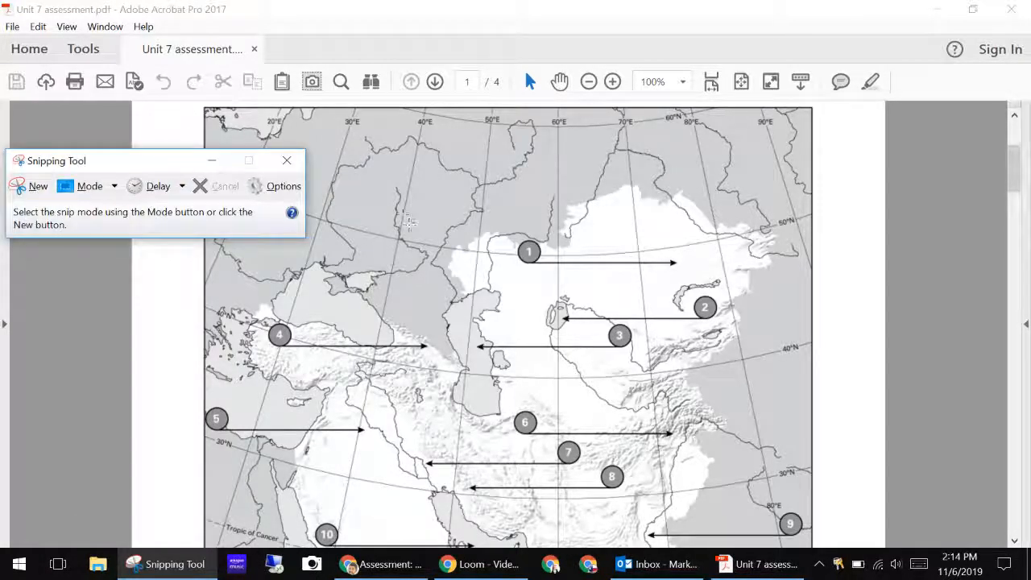
{"action": "left_click", "coordinate": [286, 163]}
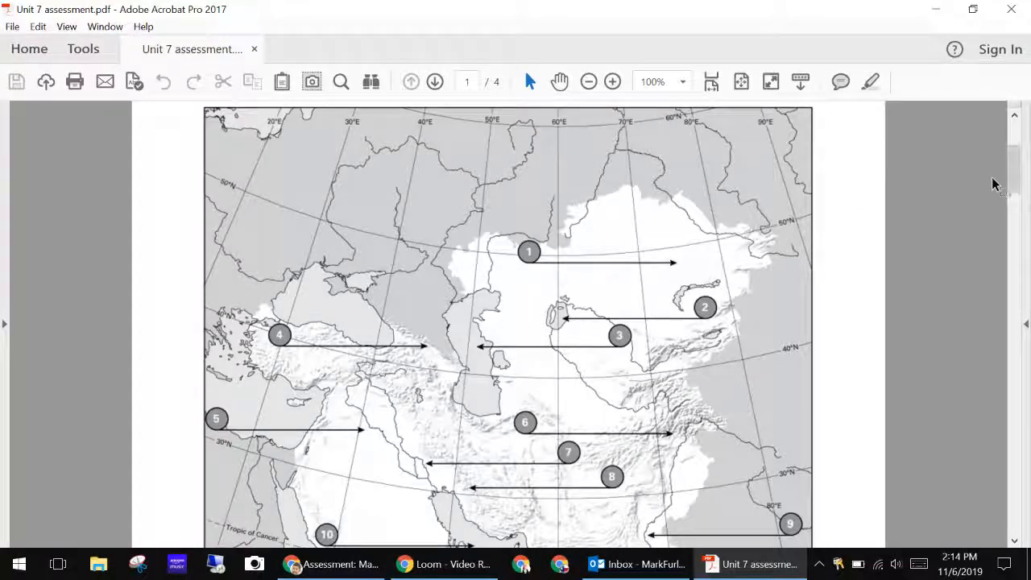
Reduce the PDF zoom to 75% and frame the question 1 map from its upper edge
{"action": "scroll", "coordinate": [1014, 173], "scroll_direction": "down", "scroll_amount": 1}
{"action": "mouse_move", "coordinate": [1014, 173]}
{"action": "left_mouse_down"}
{"action": "mouse_move", "coordinate": [1017, 208]}
{"action": "mouse_move", "coordinate": [1025, 165]}
{"action": "left_mouse_up"}
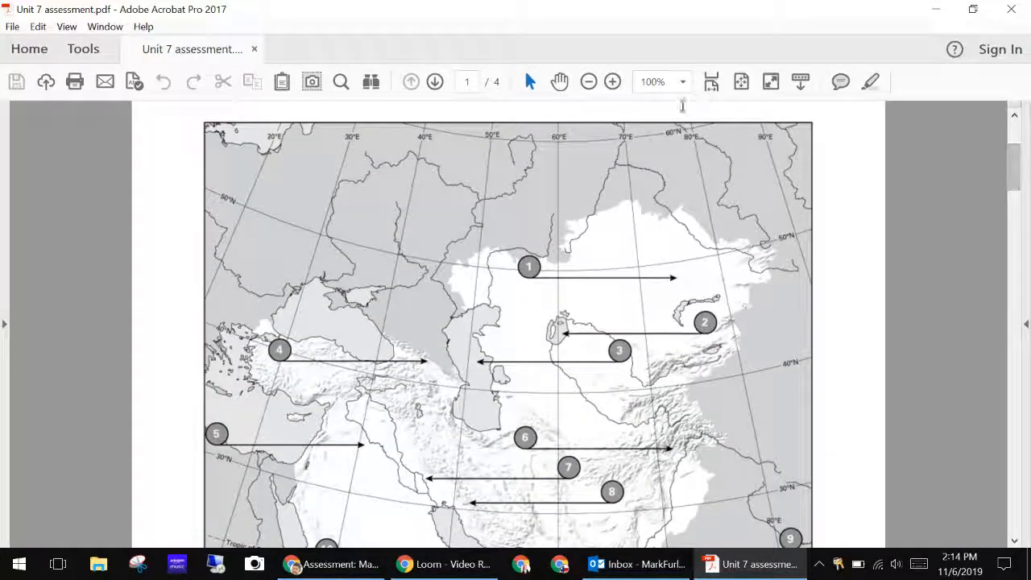
{"action": "left_click", "coordinate": [588, 81]}
{"action": "scroll", "coordinate": [703, 204], "scroll_direction": "down", "scroll_amount": 2}
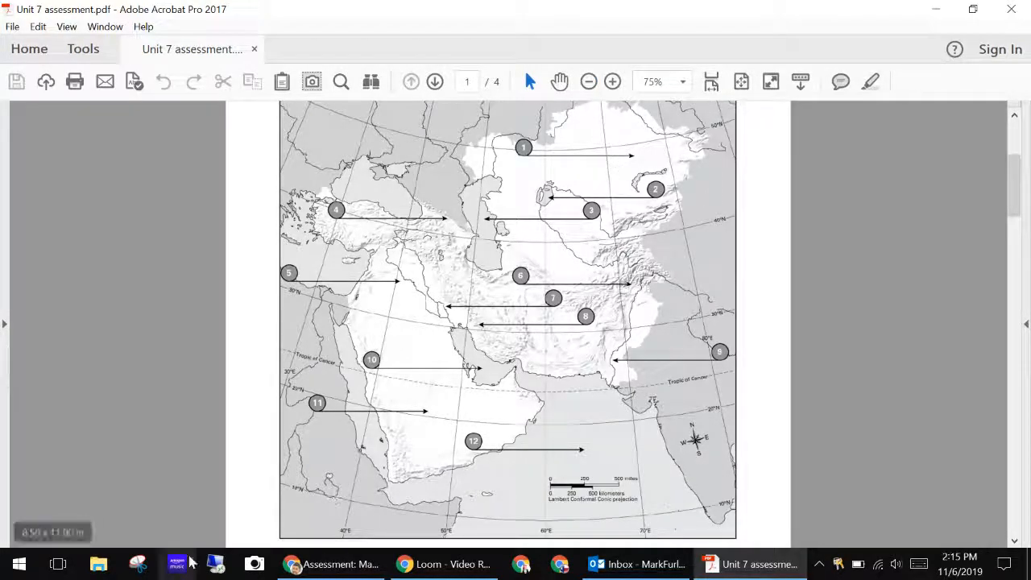
{"action": "scroll", "coordinate": [236, 356], "scroll_direction": "up", "scroll_amount": 1}
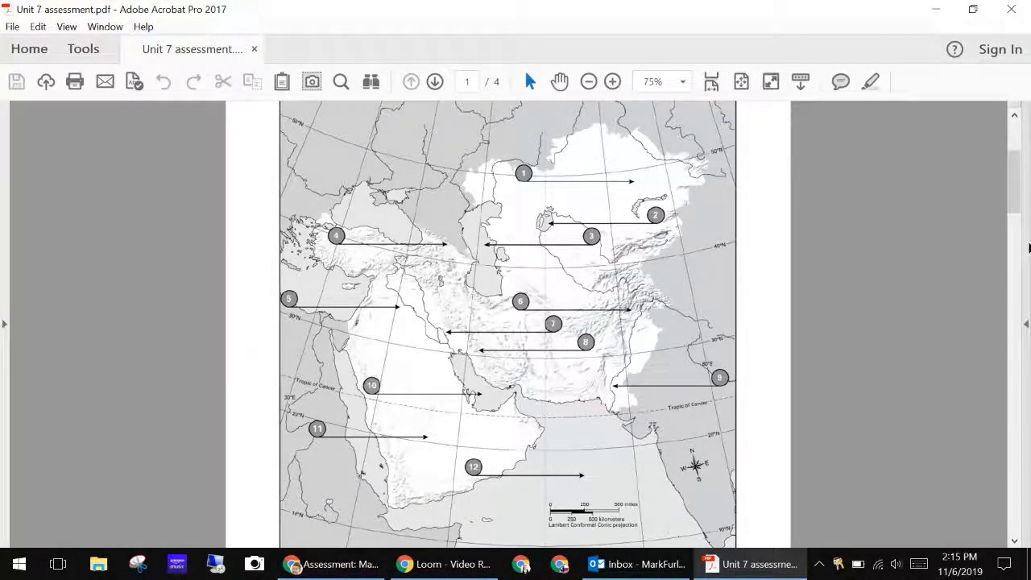
{"action": "left_click_drag", "start_coordinate": [1017, 202], "coordinate": [1016, 192]}
{"action": "scroll", "coordinate": [1016, 191], "scroll_direction": "down", "scroll_amount": 1}
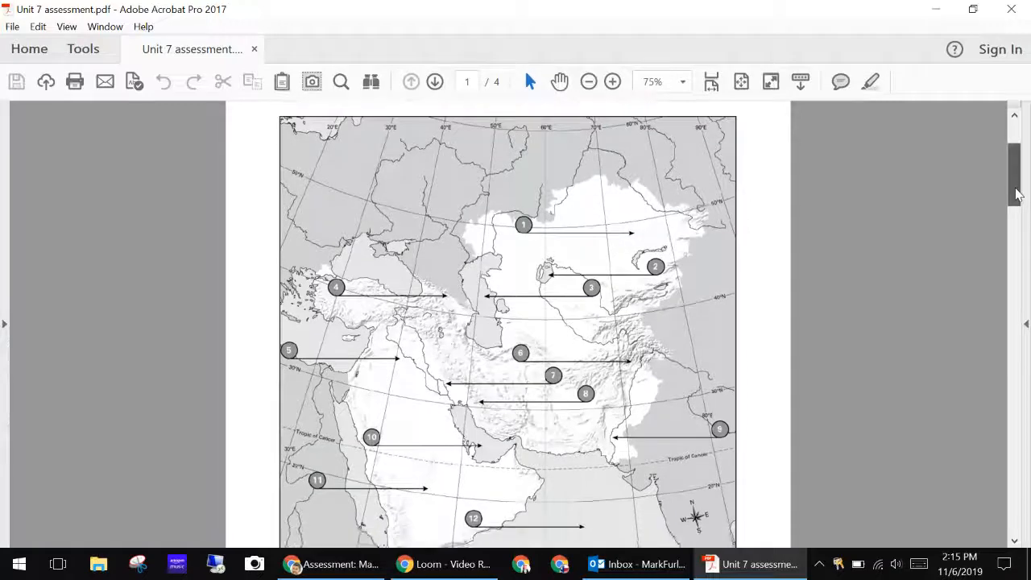
{"action": "scroll", "coordinate": [1016, 193], "scroll_direction": "down", "scroll_amount": 1}
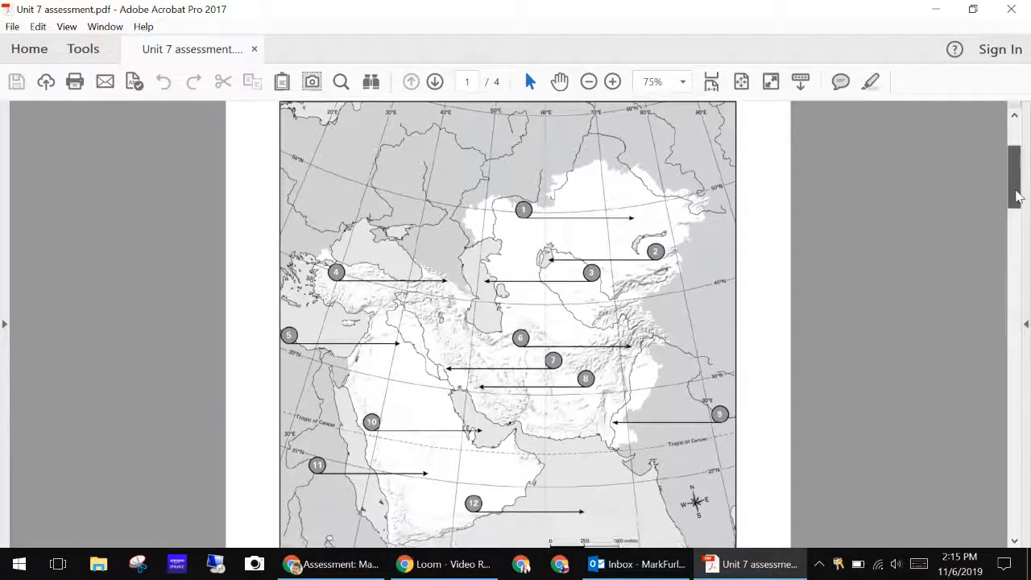
Try to capture the whole numbered map with Snipping Tool at 75% zoom, and discard the snip
{"action": "left_click", "coordinate": [137, 564]}
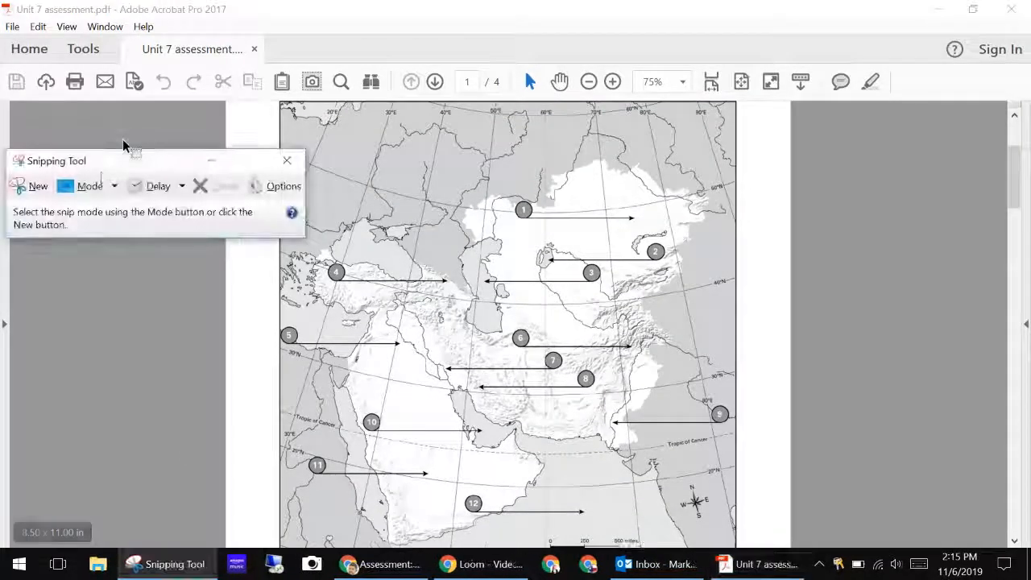
{"action": "left_click", "coordinate": [44, 191]}
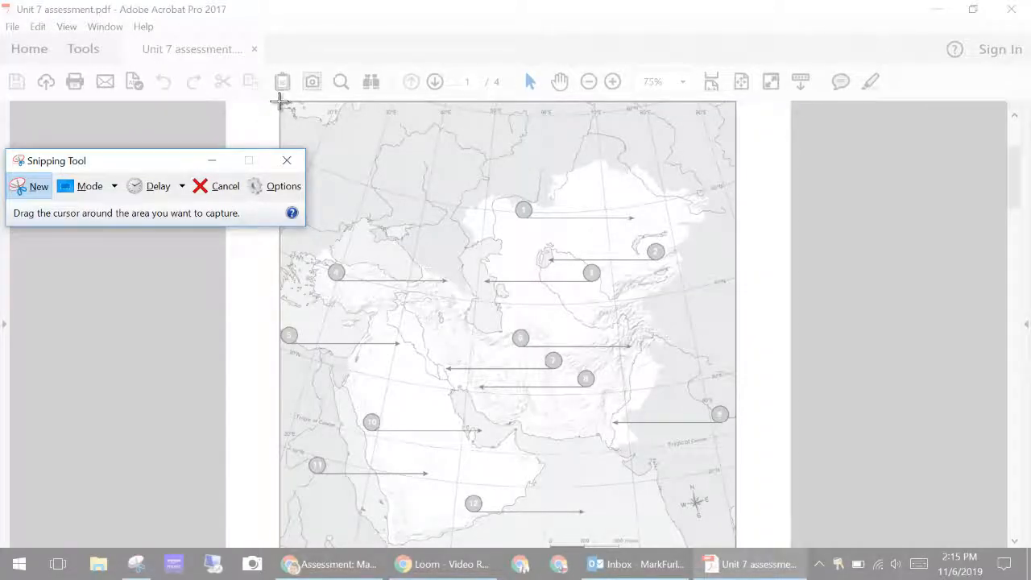
{"action": "left_click_drag", "start_coordinate": [279, 101], "coordinate": [747, 515]}
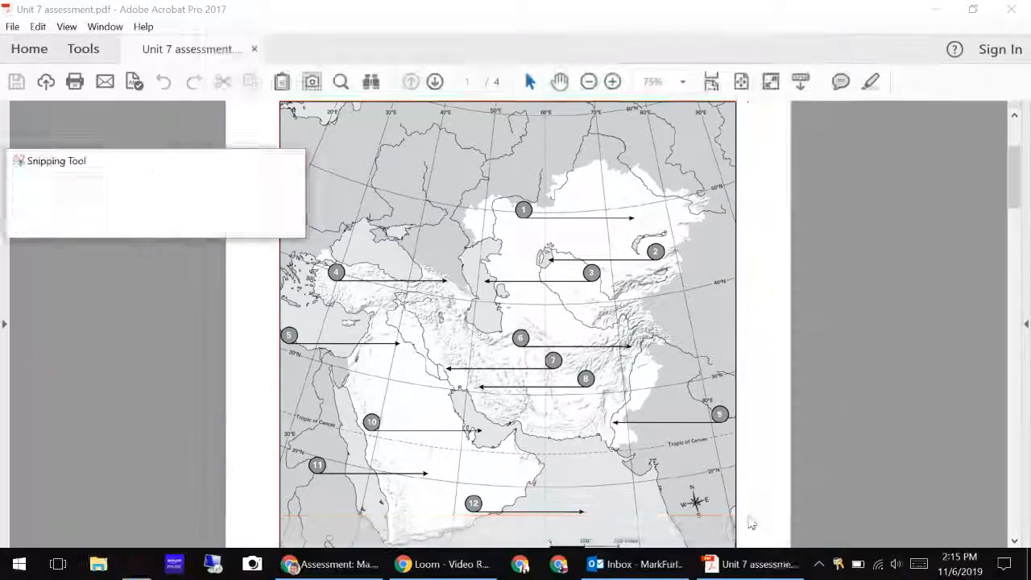
{"action": "scroll", "coordinate": [794, 278], "scroll_direction": "down", "scroll_amount": 2}
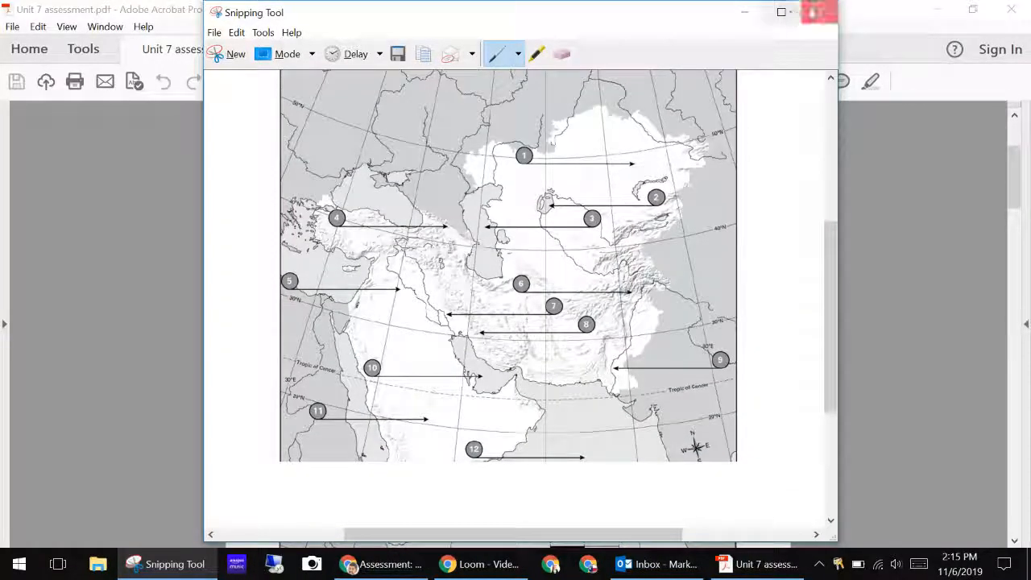
{"action": "left_click", "coordinate": [819, 11]}
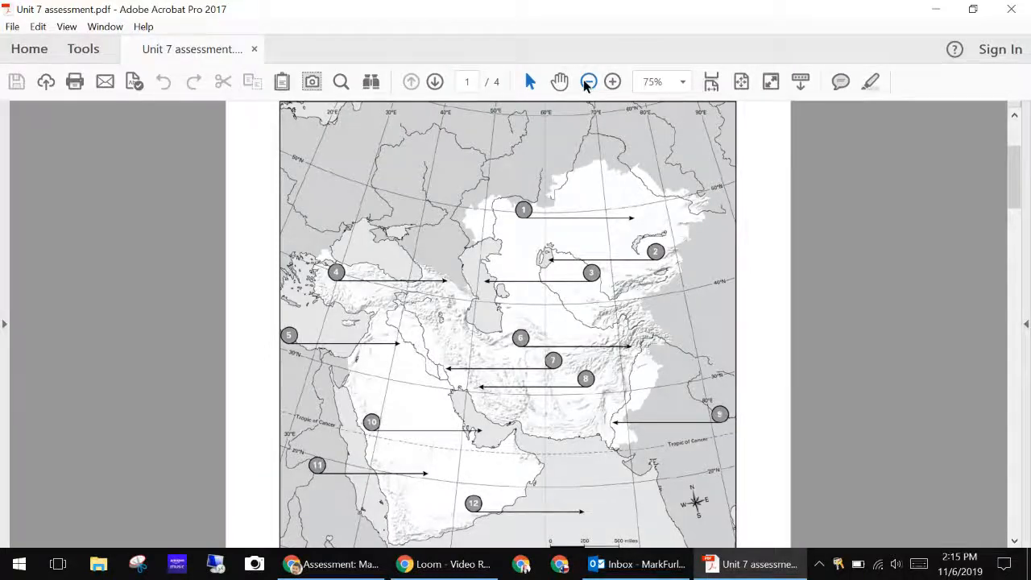
Zoom the PDF out to 66.7% and capture the full numbered map with a rectangular snip in Snipping Tool
{"action": "left_click", "coordinate": [587, 82]}
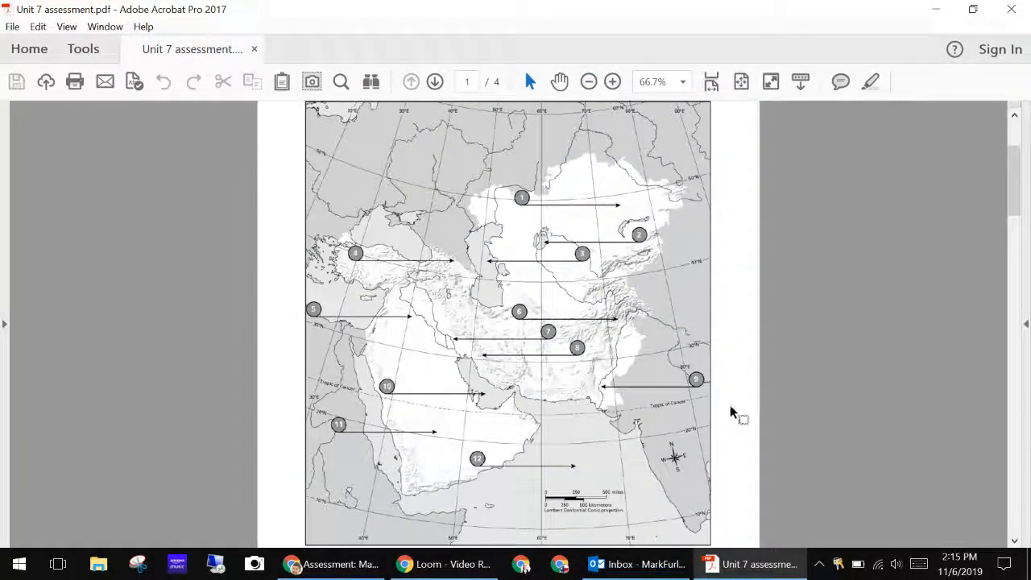
{"action": "left_click", "coordinate": [137, 563]}
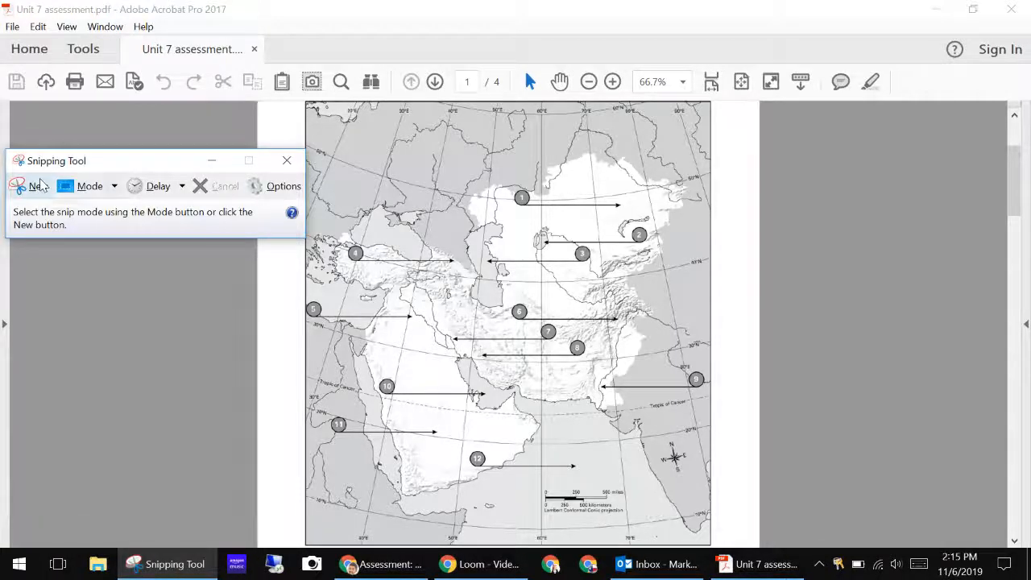
{"action": "left_click", "coordinate": [39, 186]}
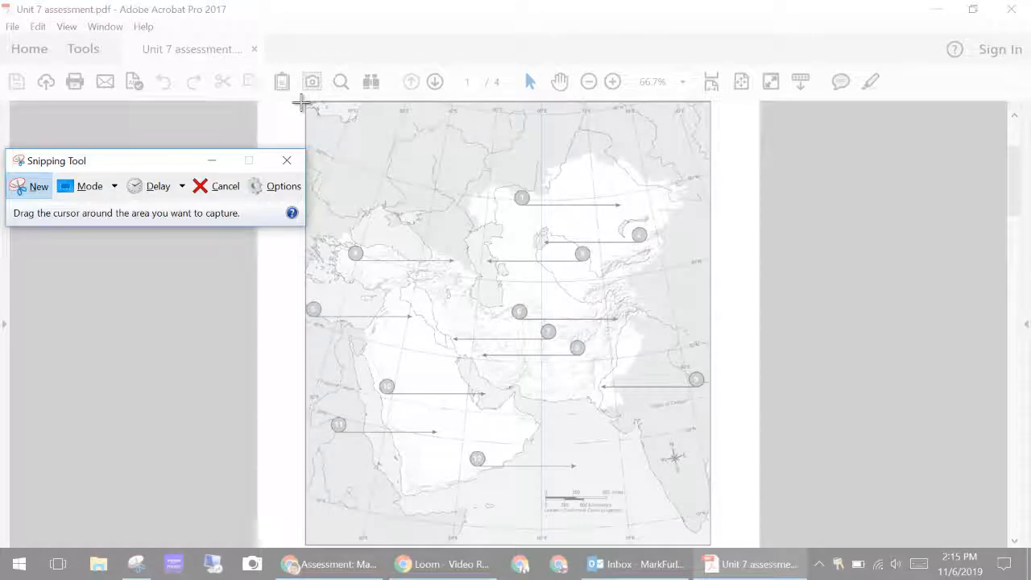
{"action": "left_click_drag", "start_coordinate": [301, 102], "coordinate": [717, 537]}
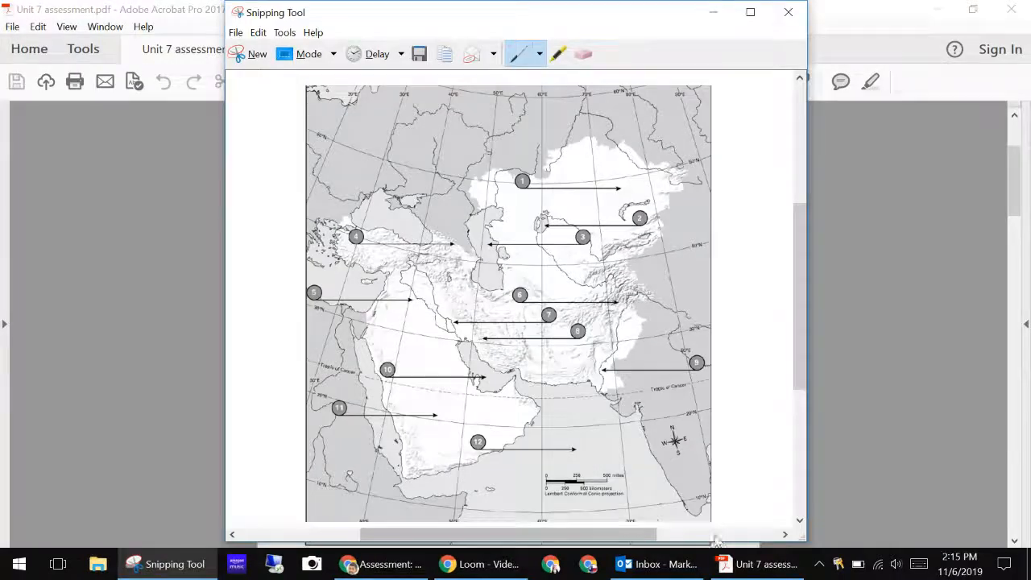
Save the map snip to the Desktop as the JPEG file Capture.JPG and close Snipping Tool
{"action": "left_click", "coordinate": [419, 54]}
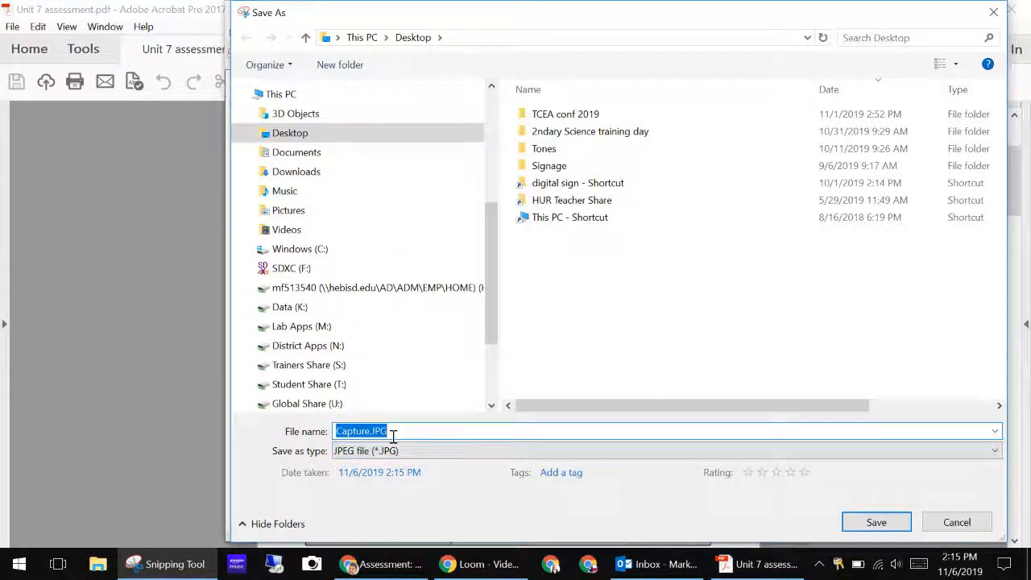
{"action": "left_click", "coordinate": [892, 523]}
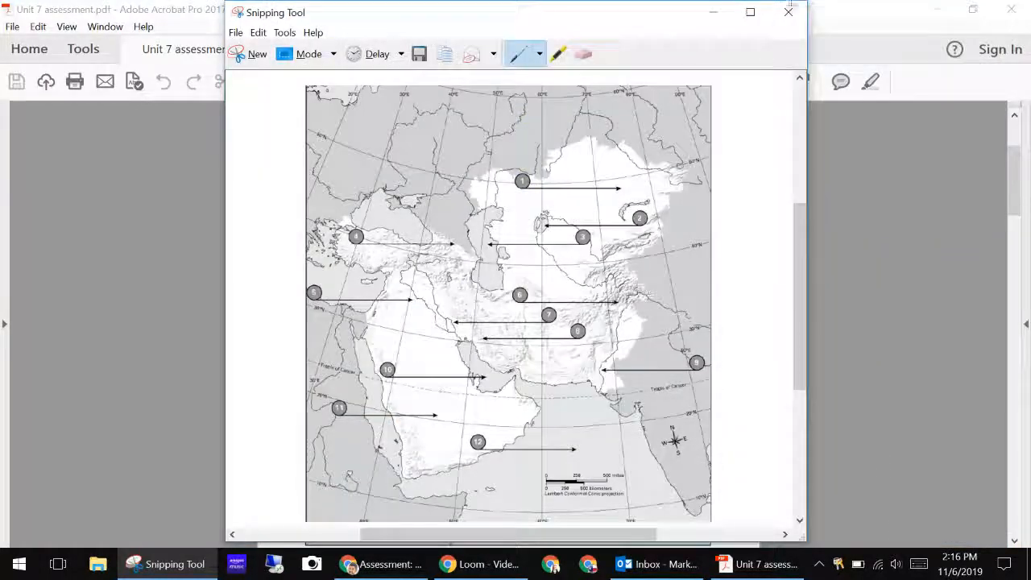
{"action": "left_click", "coordinate": [788, 11]}
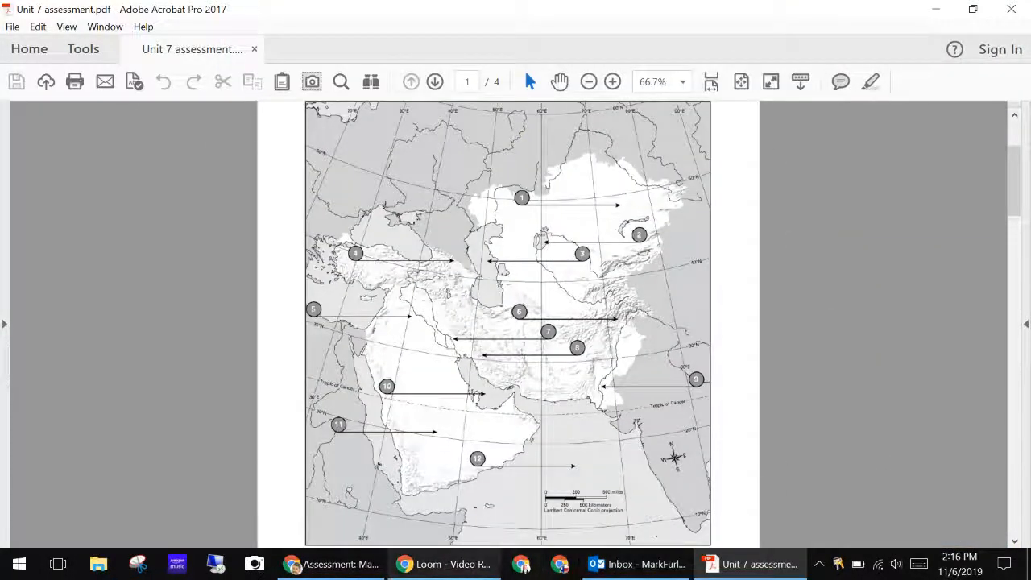
Switch to the Google Form and insert Capture.JPG from the Desktop as the image of the multiple choice grid question
{"action": "left_click", "coordinate": [342, 563]}
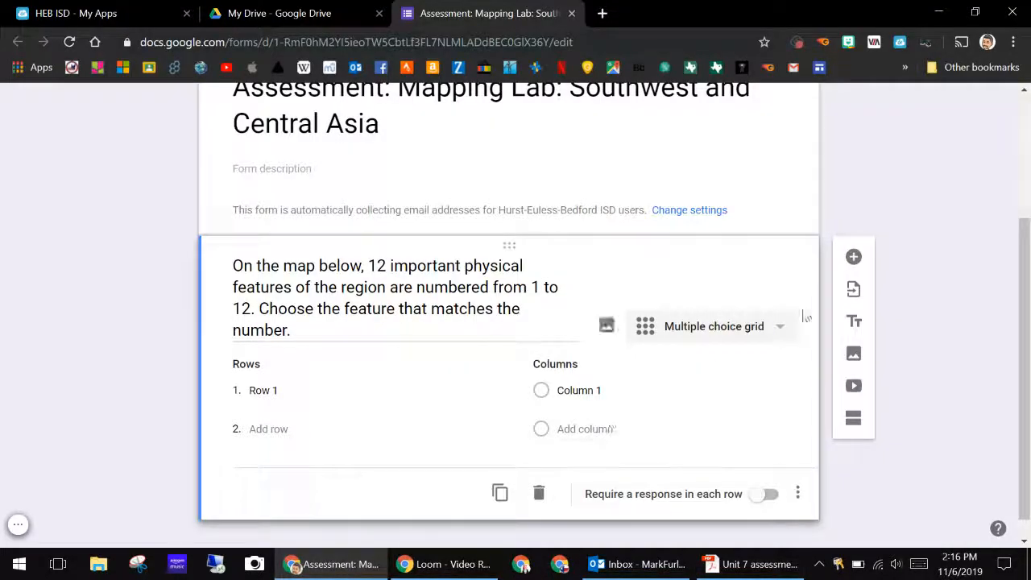
{"action": "left_click", "coordinate": [606, 327]}
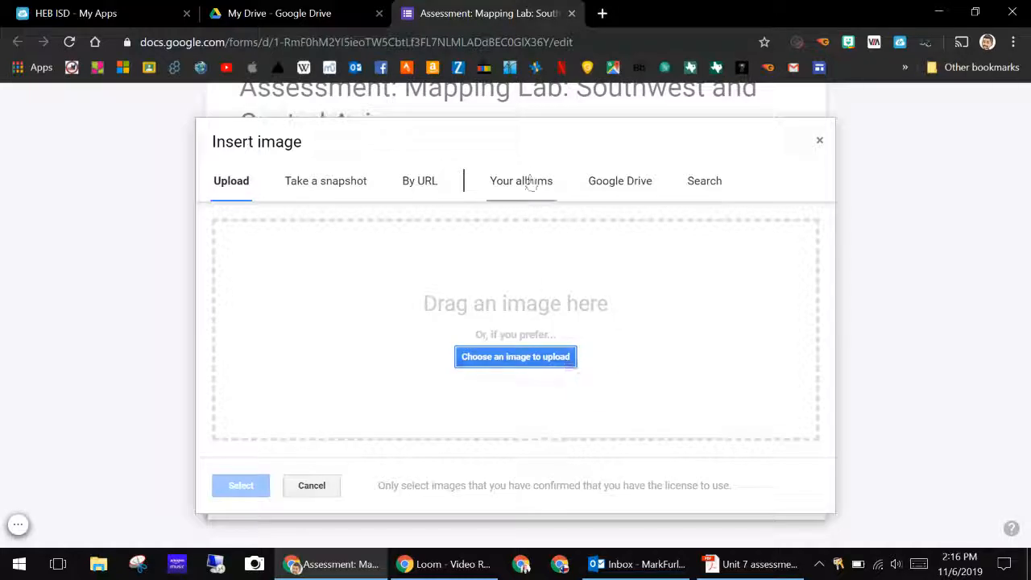
{"action": "left_click", "coordinate": [503, 359]}
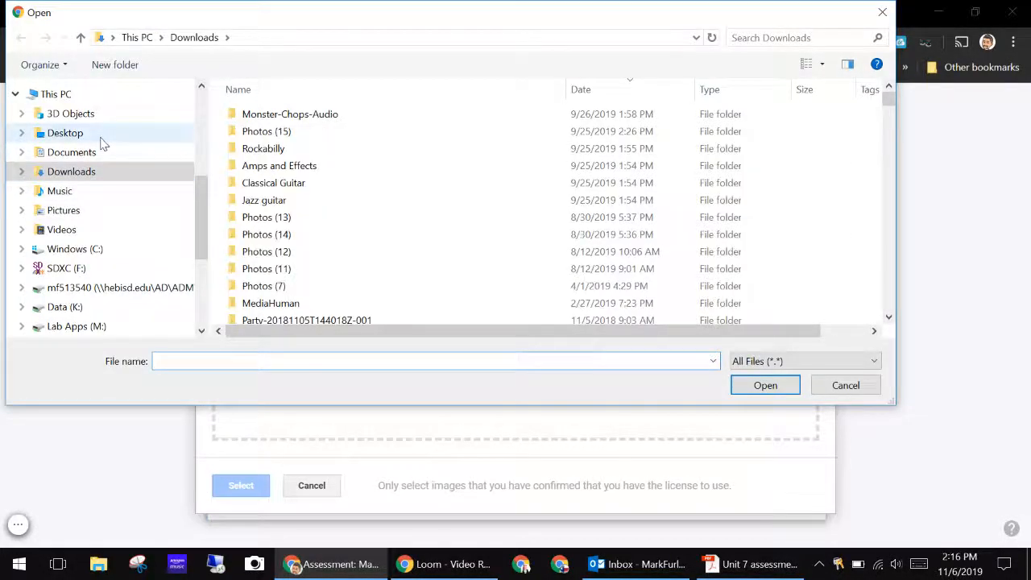
{"action": "left_click", "coordinate": [100, 135]}
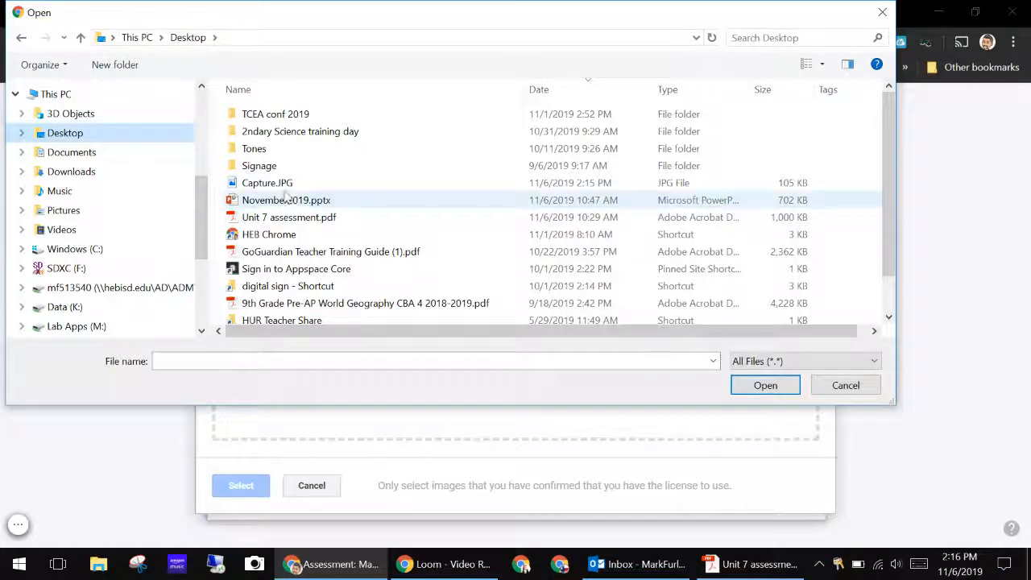
{"action": "left_click", "coordinate": [261, 183]}
{"action": "left_click", "coordinate": [791, 386]}
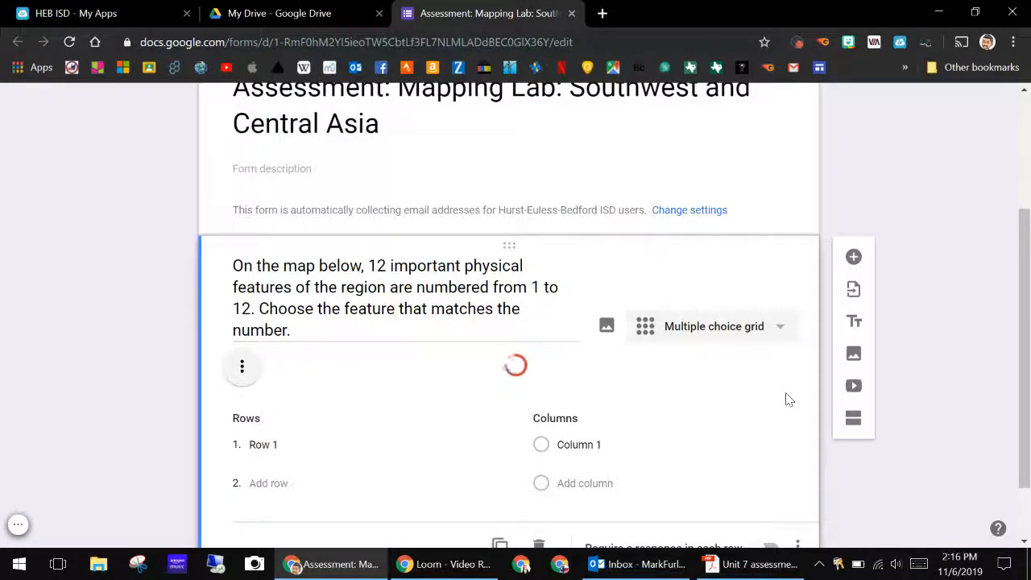
Inspect the inserted map from its upper edge down to the grid's rows and columns
{"action": "scroll", "coordinate": [925, 346], "scroll_direction": "down", "scroll_amount": 3}
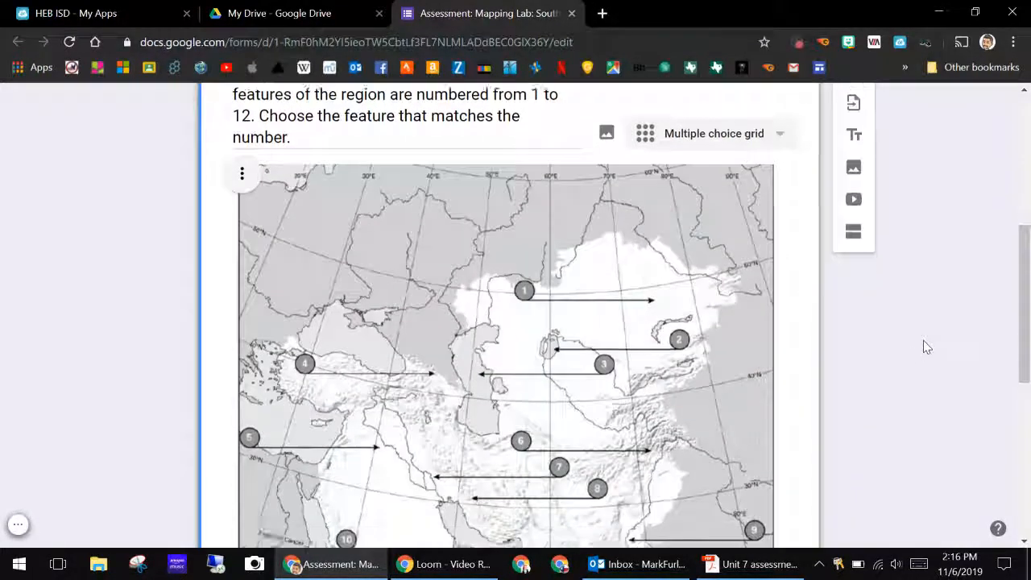
{"action": "scroll", "coordinate": [923, 340], "scroll_direction": "down", "scroll_amount": 2}
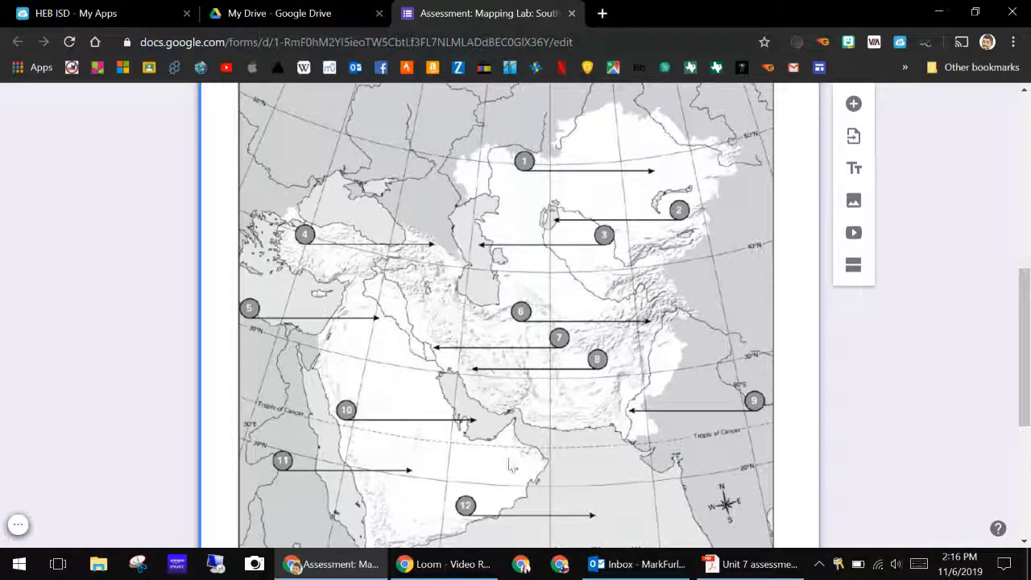
{"action": "scroll", "coordinate": [508, 465], "scroll_direction": "down", "scroll_amount": 4}
{"action": "scroll", "coordinate": [510, 465], "scroll_direction": "up", "scroll_amount": 1}
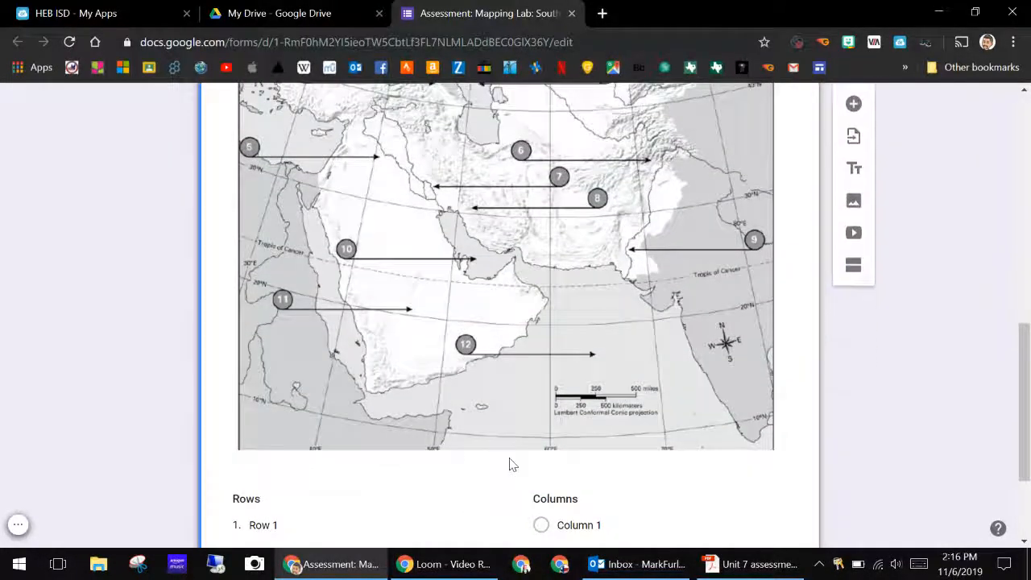
{"action": "scroll", "coordinate": [509, 465], "scroll_direction": "up", "scroll_amount": 5}
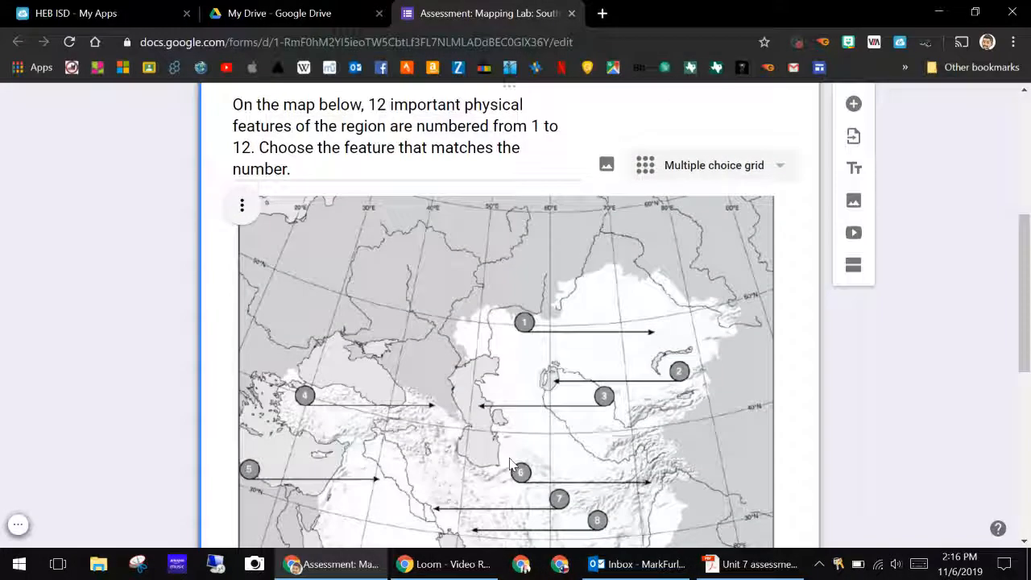
{"action": "scroll", "coordinate": [936, 256], "scroll_direction": "down", "scroll_amount": 1}
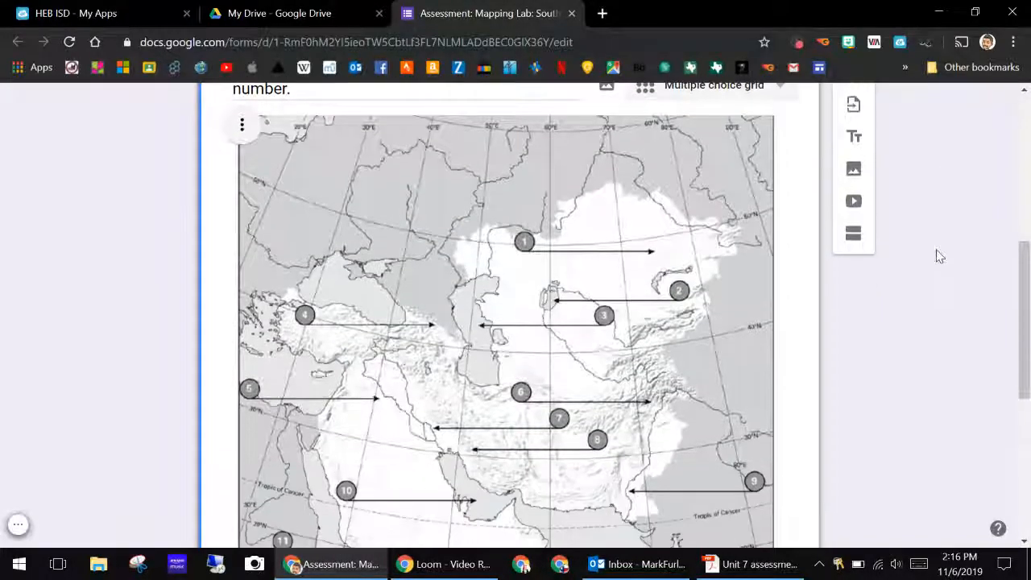
{"action": "scroll", "coordinate": [938, 256], "scroll_direction": "up", "scroll_amount": 2}
{"action": "scroll", "coordinate": [936, 256], "scroll_direction": "down", "scroll_amount": 7}
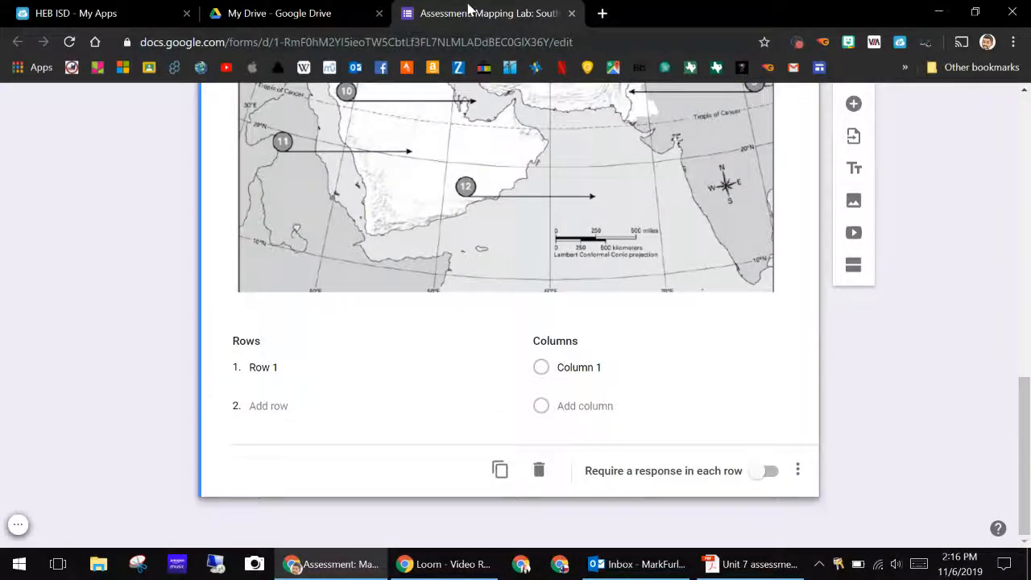
Switch to the PDF in Acrobat and read question 1's instructions and Answer Bank above the map
{"action": "left_click", "coordinate": [749, 564]}
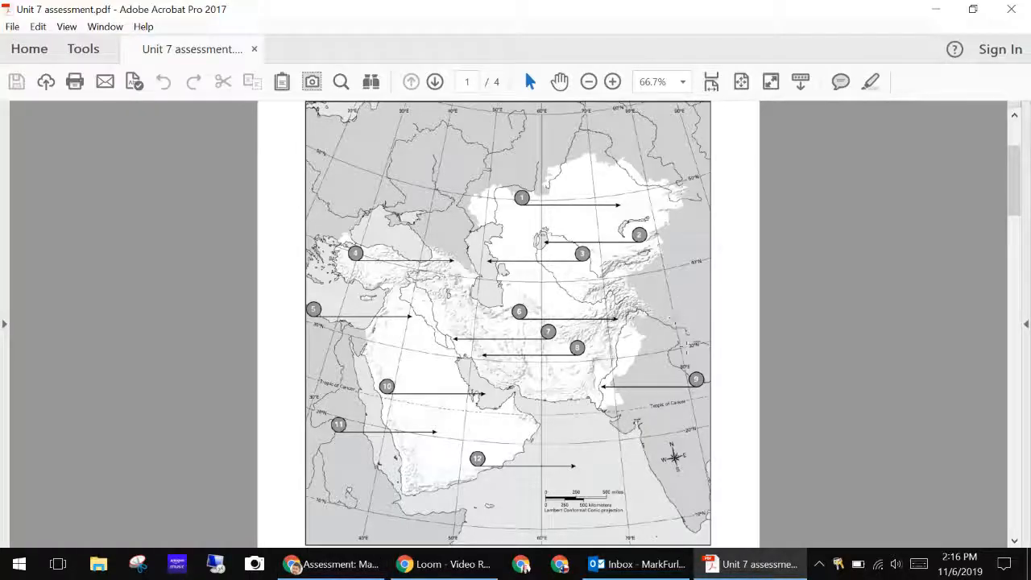
{"action": "scroll", "coordinate": [507, 322], "scroll_direction": "up", "scroll_amount": 1}
{"action": "scroll", "coordinate": [507, 322], "scroll_direction": "down", "scroll_amount": 2}
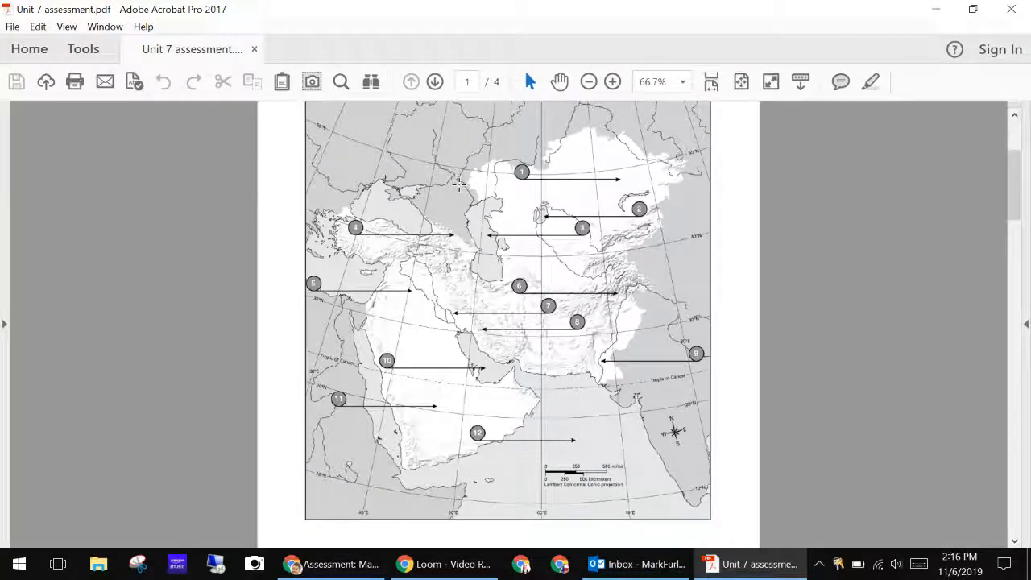
{"action": "scroll", "coordinate": [458, 185], "scroll_direction": "up", "scroll_amount": 4}
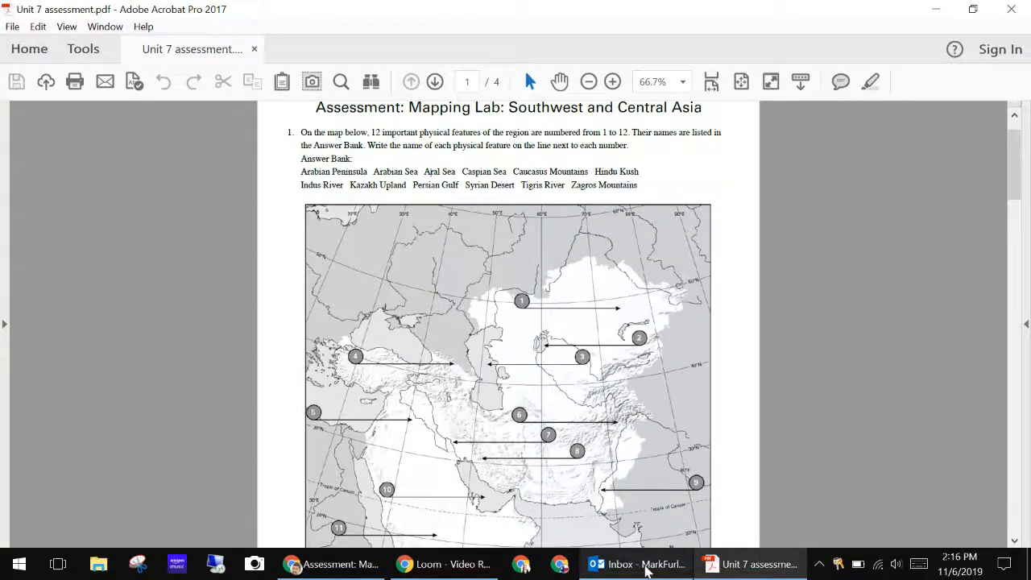
Return to the Google Form, label the grid's rows 1 through 12, and remove the surplus thirteenth row
{"action": "mouse_move", "coordinate": [338, 567]}
{"action": "left_click", "coordinate": [316, 573]}
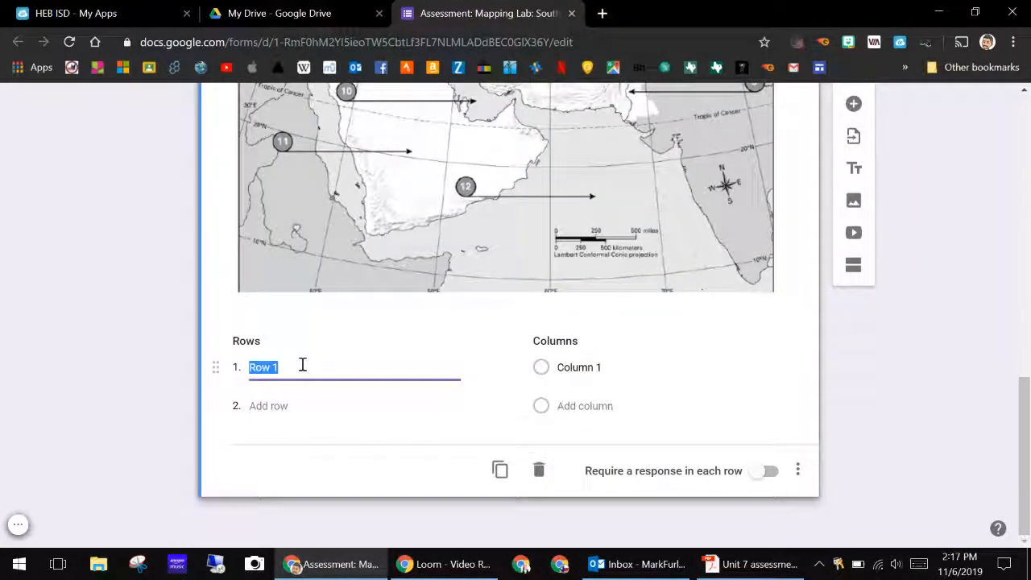
{"action": "key", "text": "Return"}
{"action": "type", "text": "2"}
{"action": "key", "text": "Return"}
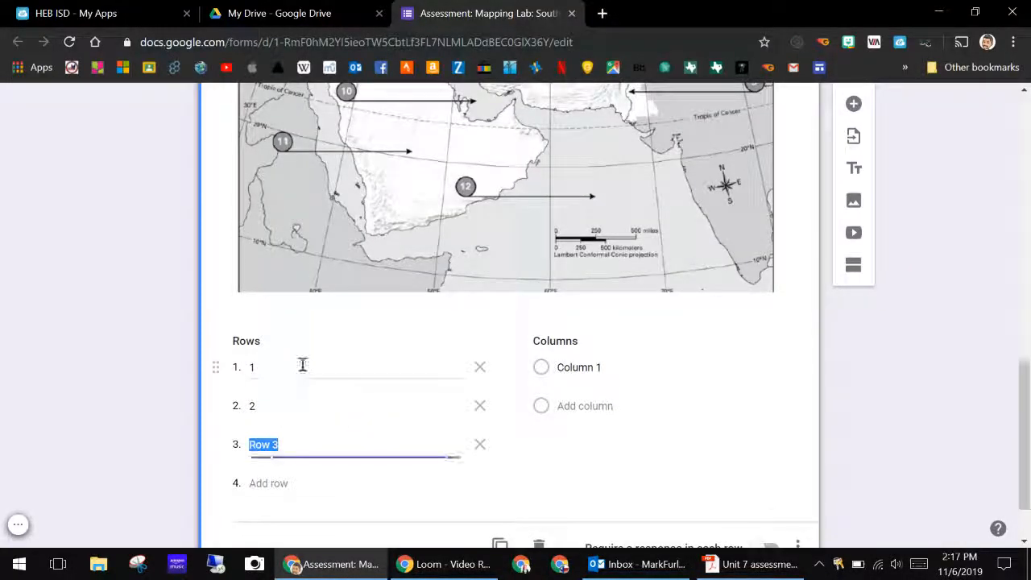
{"action": "type", "text": "3"}
{"action": "key", "text": "Return"}
{"action": "type", "text": "4"}
{"action": "key", "text": "Return"}
{"action": "type", "text": "5"}
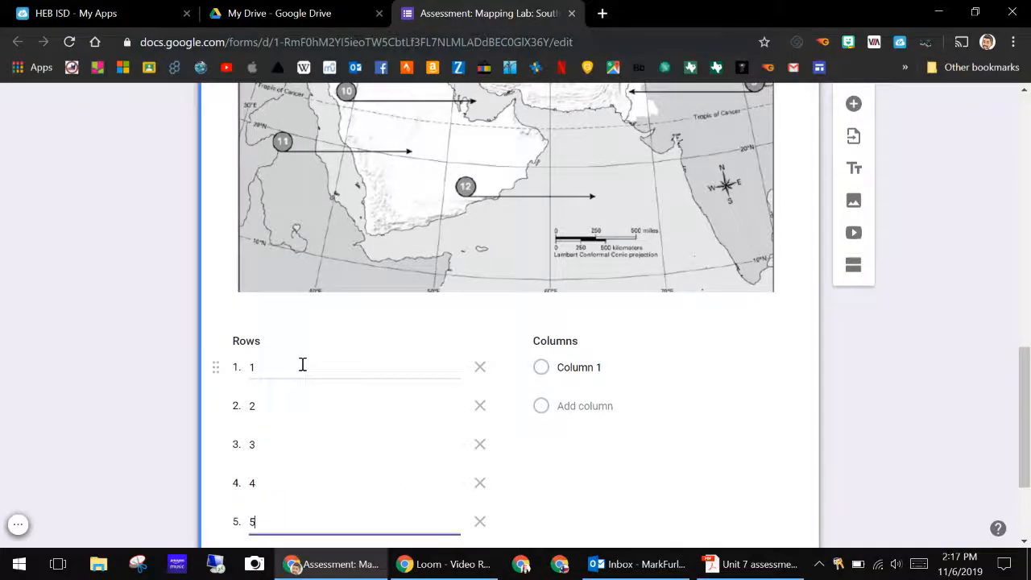
{"action": "key", "text": "Return"}
{"action": "type", "text": "6"}
{"action": "key", "text": "Return"}
{"action": "type", "text": "7"}
{"action": "key", "text": "Return"}
{"action": "type", "text": "8"}
{"action": "key", "text": "Return"}
{"action": "type", "text": "9"}
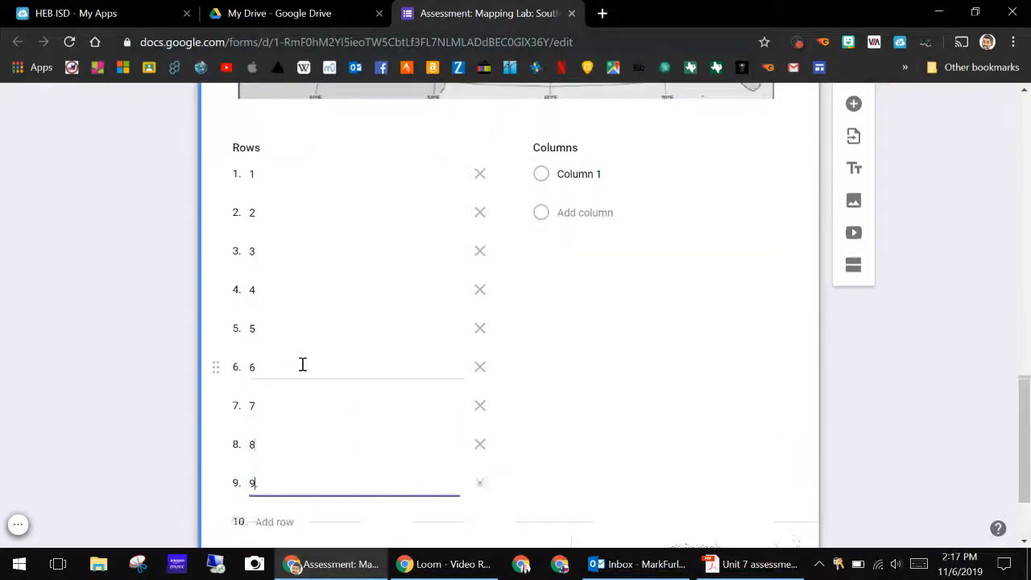
{"action": "key", "text": "Return"}
{"action": "type", "text": "10"}
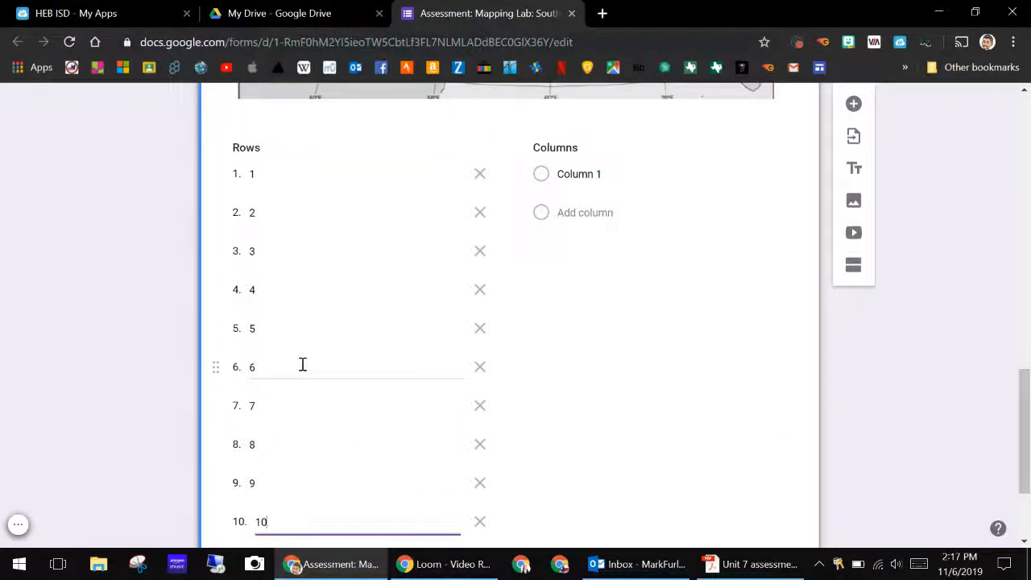
{"action": "key", "text": "Return"}
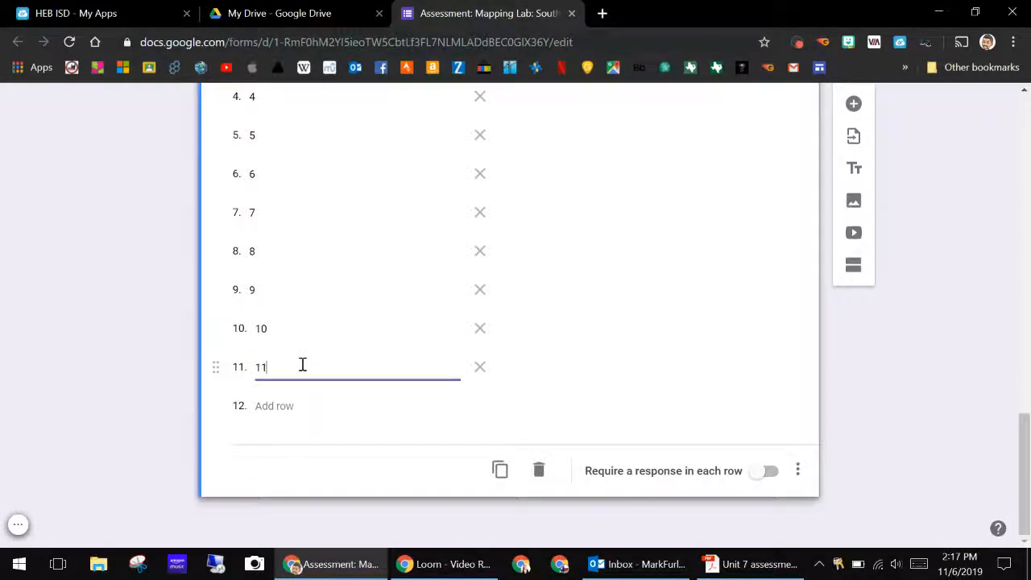
{"action": "key", "text": "Return"}
{"action": "type", "text": "12"}
{"action": "key", "text": "Return"}
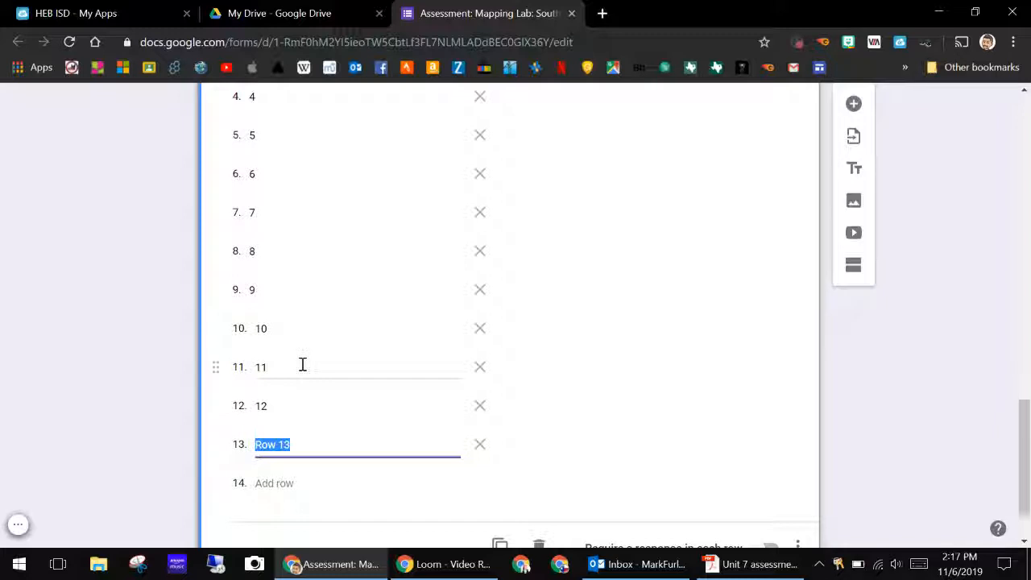
{"action": "left_click", "coordinate": [481, 447]}
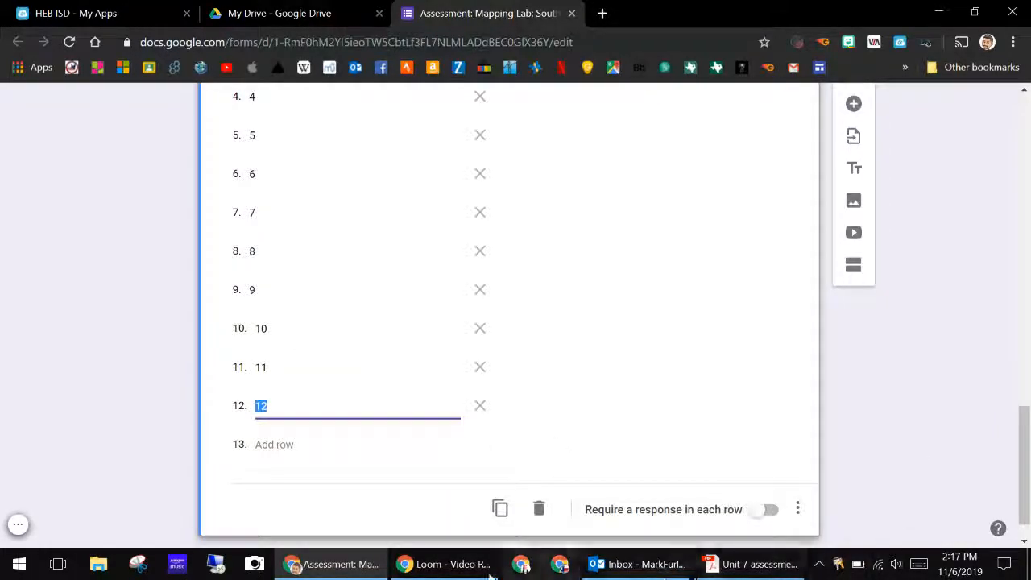
Try to fill the grid's columns by copying the PDF's entire two-line Answer Bank and pasting it into the first column
{"action": "left_click", "coordinate": [753, 565]}
{"action": "left_click_drag", "start_coordinate": [642, 185], "coordinate": [306, 178]}
{"action": "right_click", "coordinate": [331, 176]}
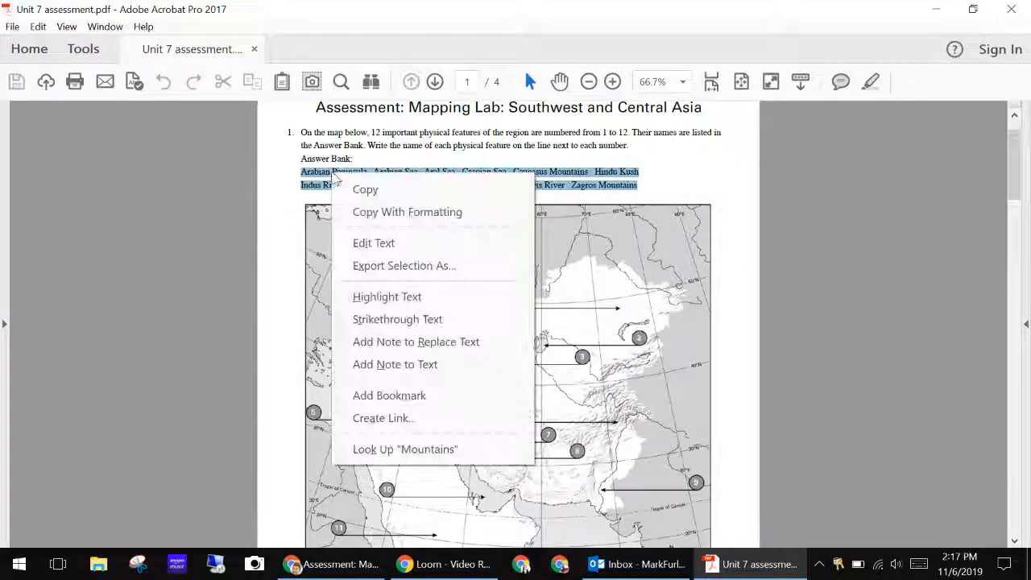
{"action": "left_click", "coordinate": [359, 191]}
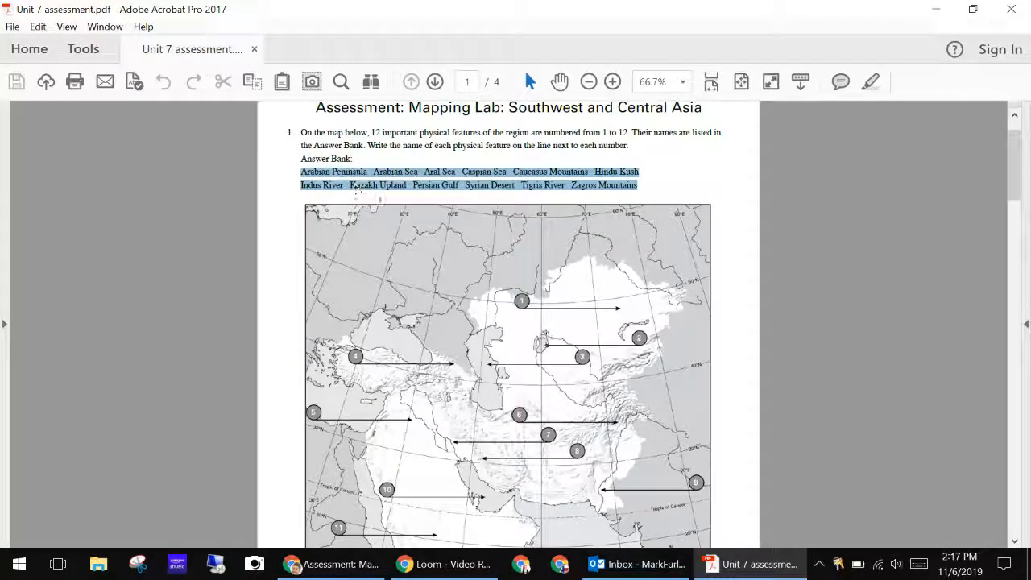
{"action": "left_click", "coordinate": [330, 564]}
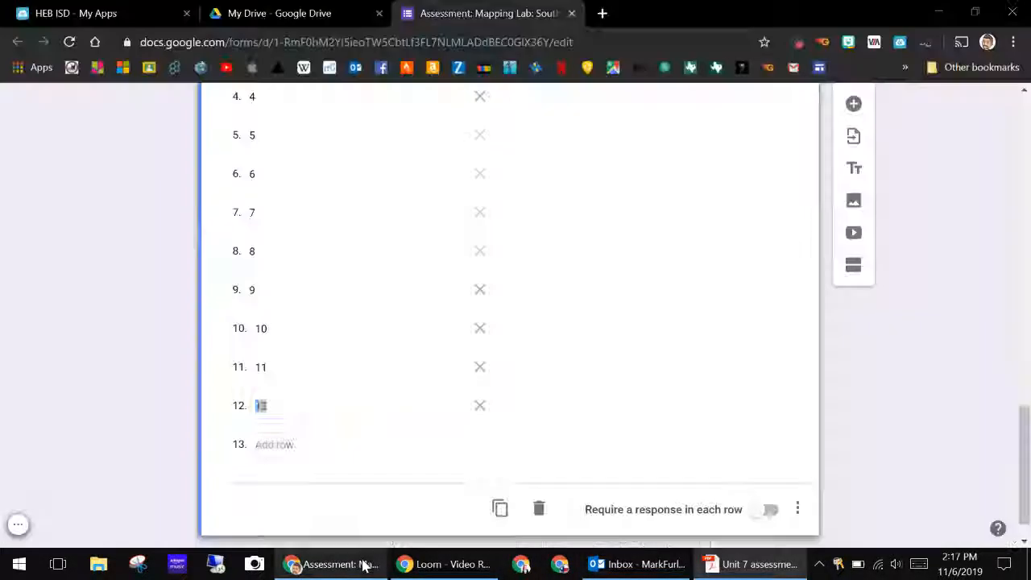
{"action": "scroll", "coordinate": [581, 258], "scroll_direction": "up", "scroll_amount": 6}
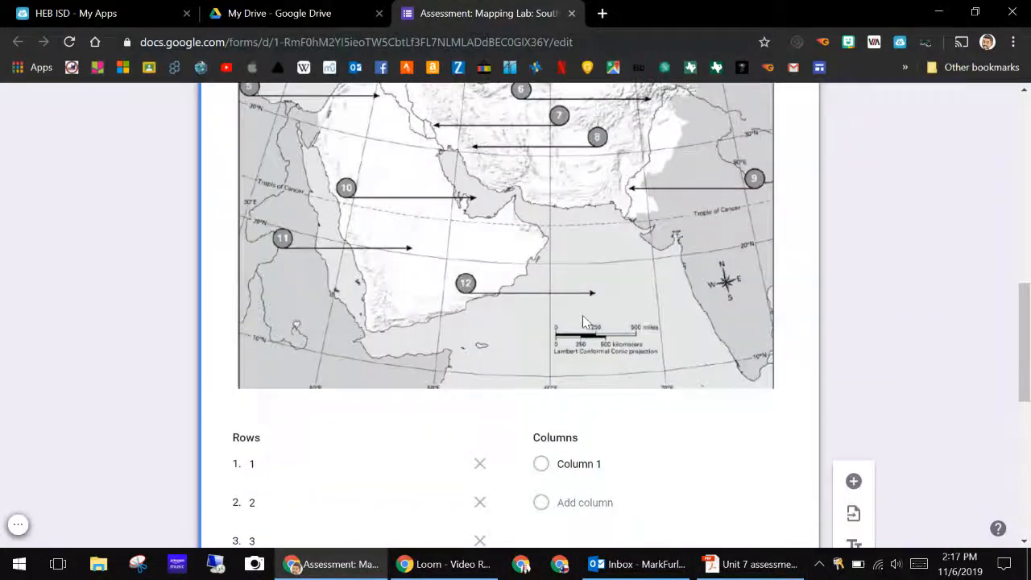
{"action": "left_click", "coordinate": [584, 461]}
{"action": "key", "text": "ctrl+v"}
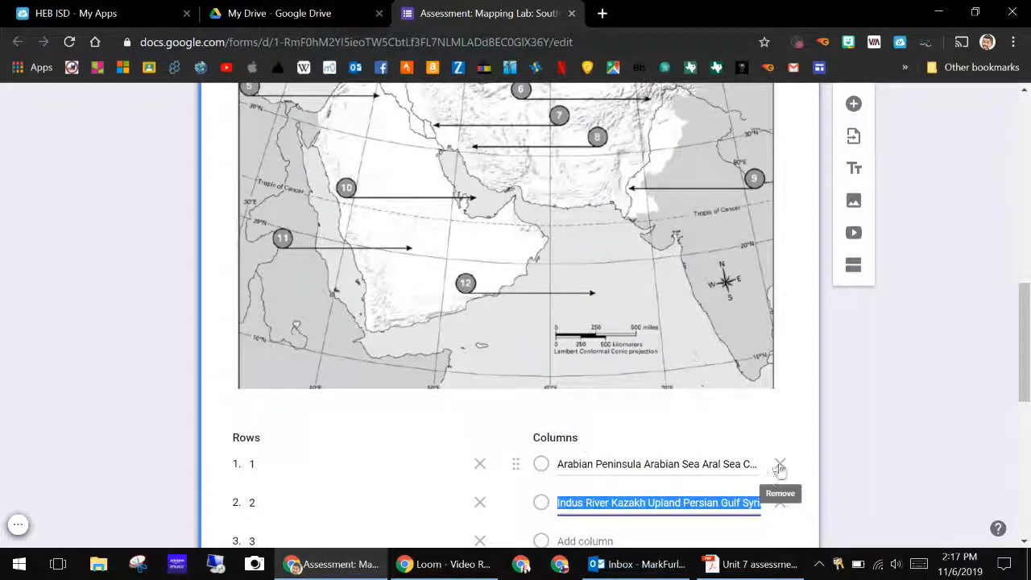
Remove the pasted Answer Bank text from the grid's columns
{"action": "scroll", "coordinate": [789, 510], "scroll_direction": "down", "scroll_amount": 3}
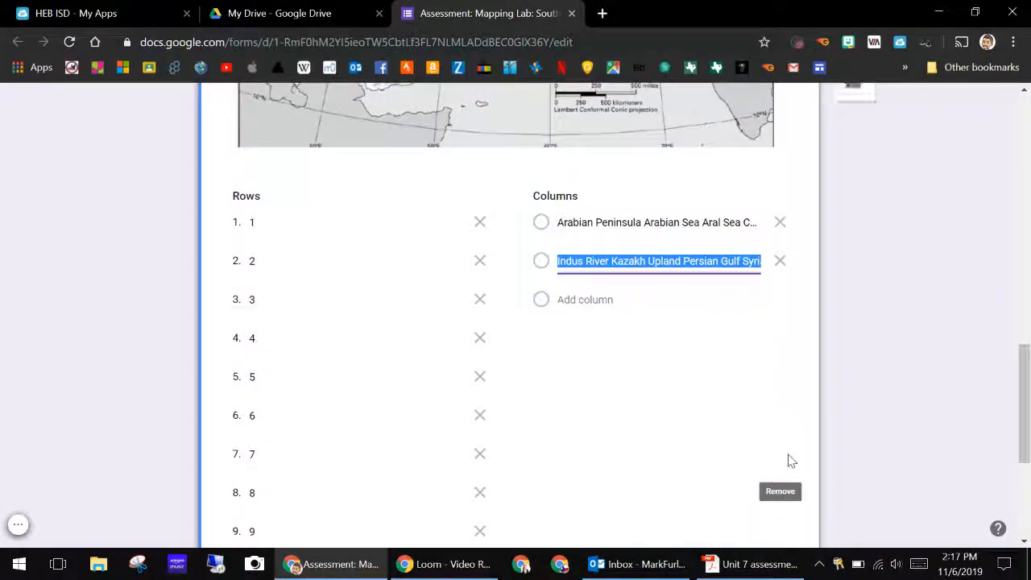
{"action": "left_click", "coordinate": [782, 223]}
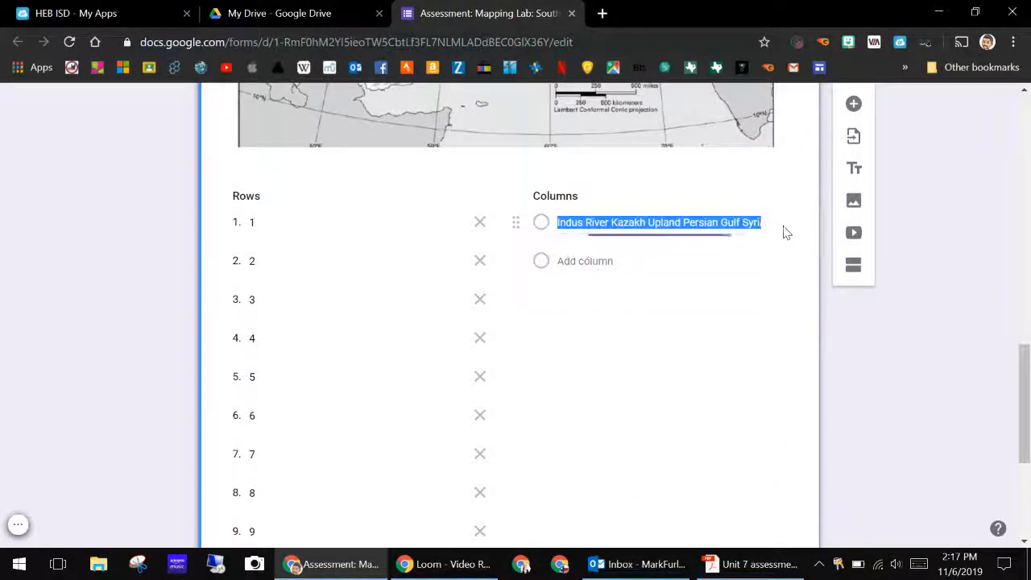
{"action": "key", "text": "BackSpace"}
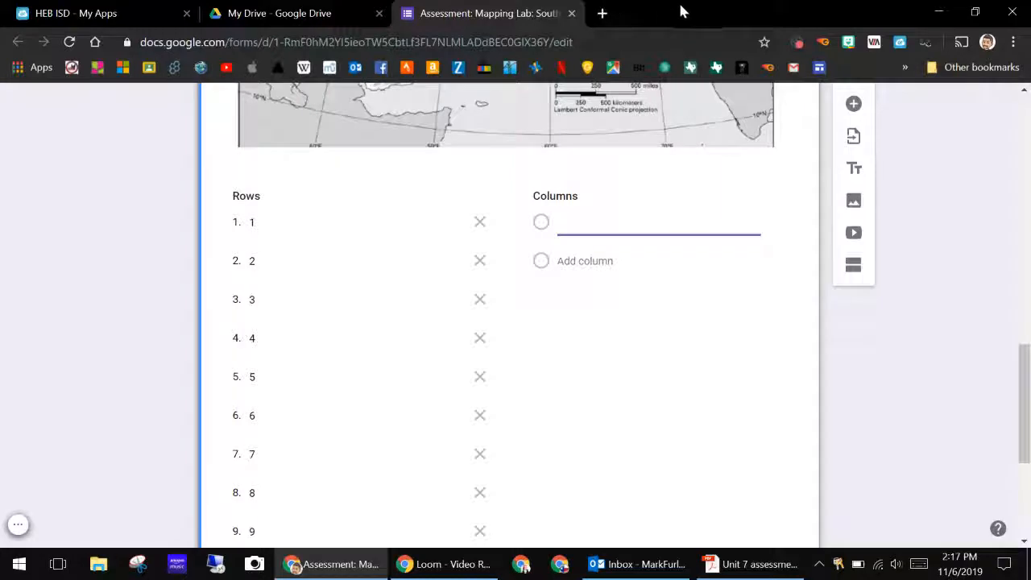
Arrange the Google Form and the Unit 7 assessment PDF side by side
{"action": "left_click_drag", "start_coordinate": [682, 11], "coordinate": [1, 76]}
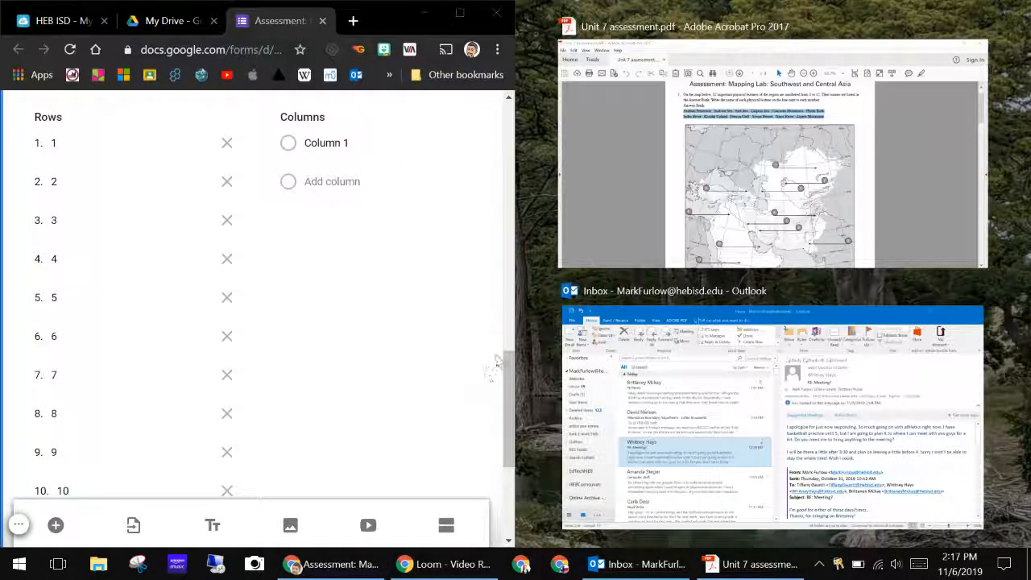
{"action": "left_click", "coordinate": [766, 93]}
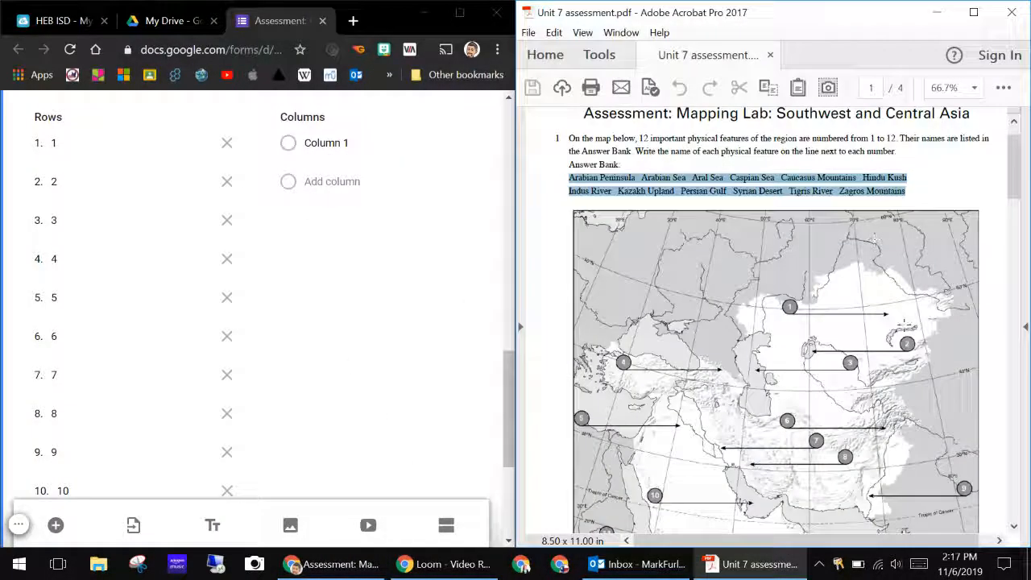
Copy "Arabian Peninsula" from the PDF's Answer Bank and use it as the name of the grid's first column
{"action": "left_click", "coordinate": [314, 143]}
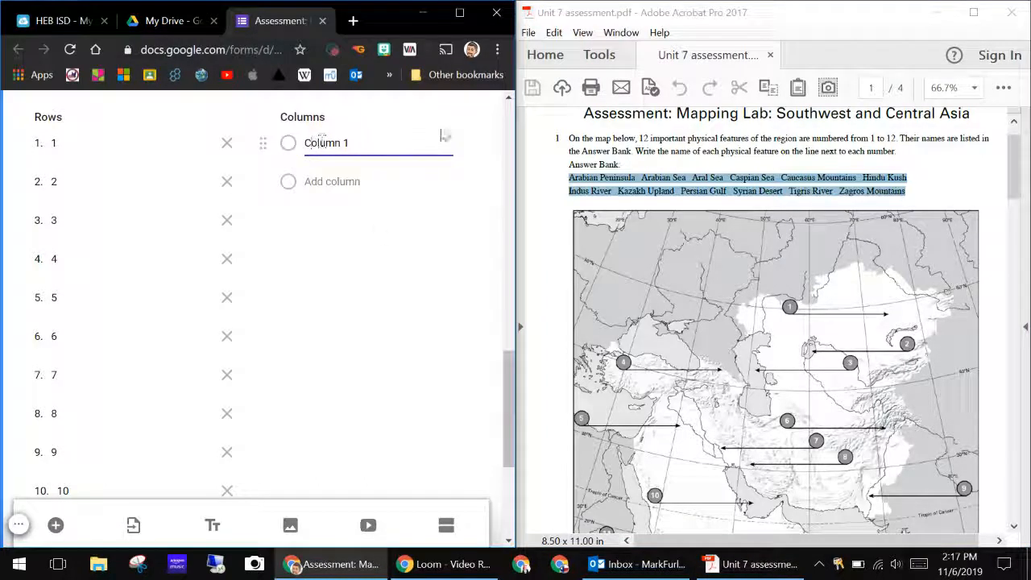
{"action": "left_click", "coordinate": [630, 168]}
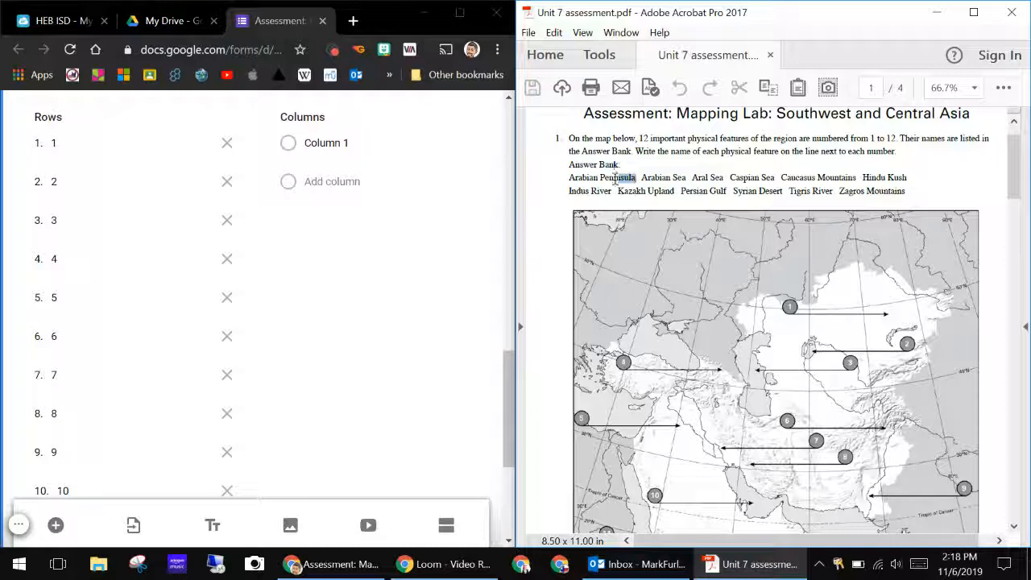
{"action": "left_click_drag", "start_coordinate": [615, 179], "coordinate": [556, 182]}
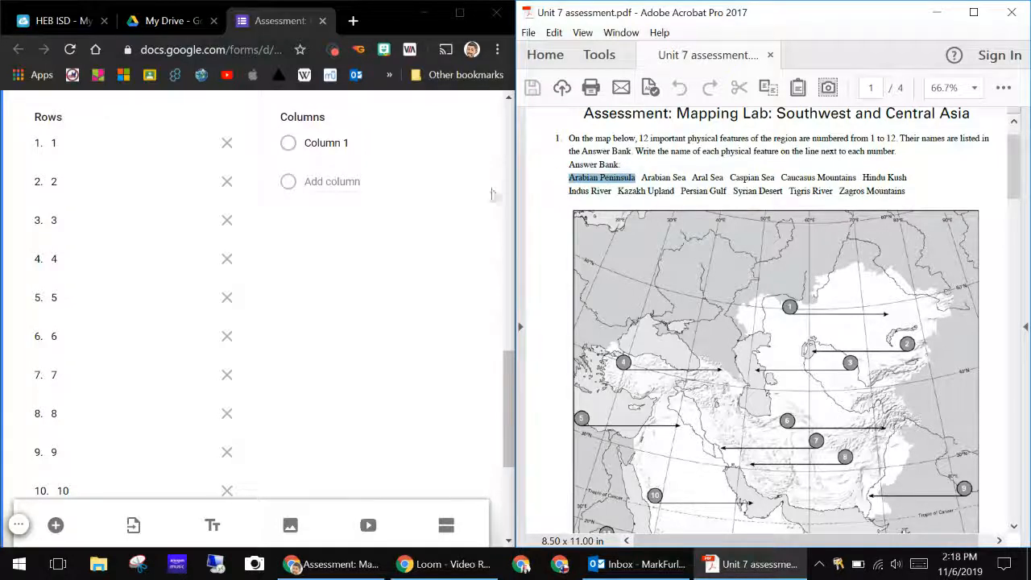
{"action": "left_click", "coordinate": [332, 146]}
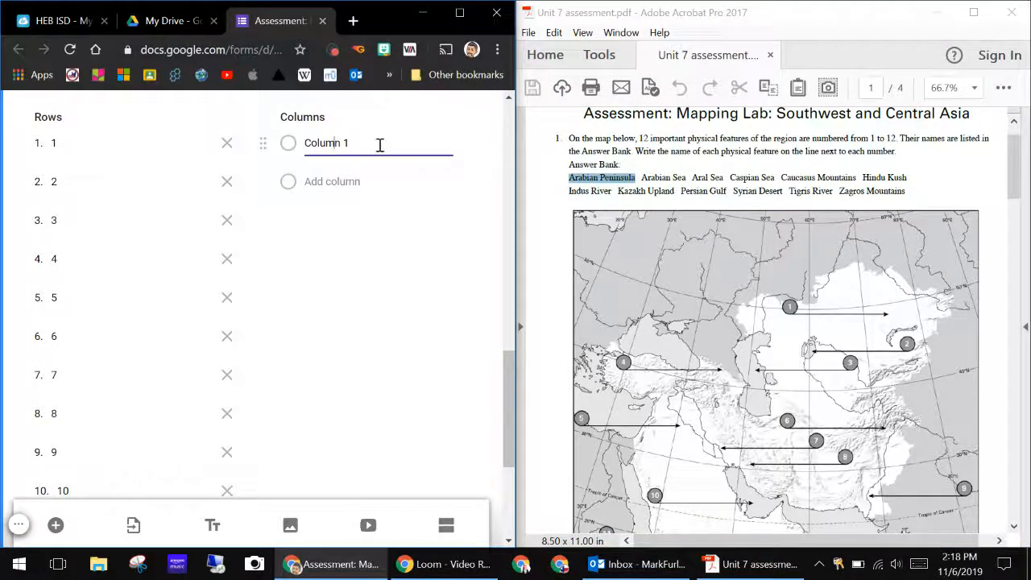
{"action": "key", "text": "ctrl+a"}
{"action": "key", "text": "ctrl+v"}
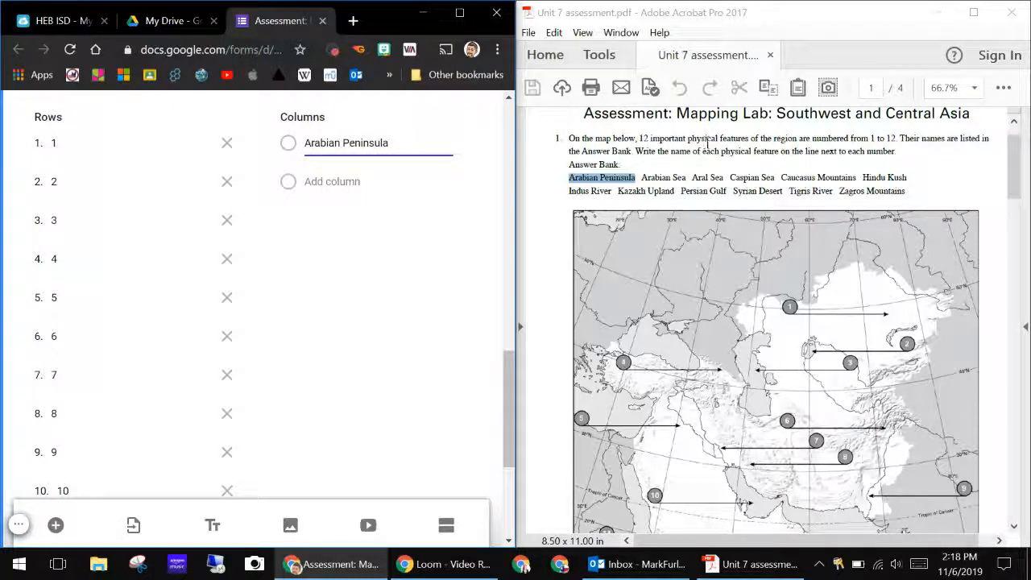
Copy "Arabian Sea" and "Aral Sea" from the Answer Bank one at a time into the grid's second and third columns
{"action": "left_click_drag", "start_coordinate": [642, 177], "coordinate": [666, 177]}
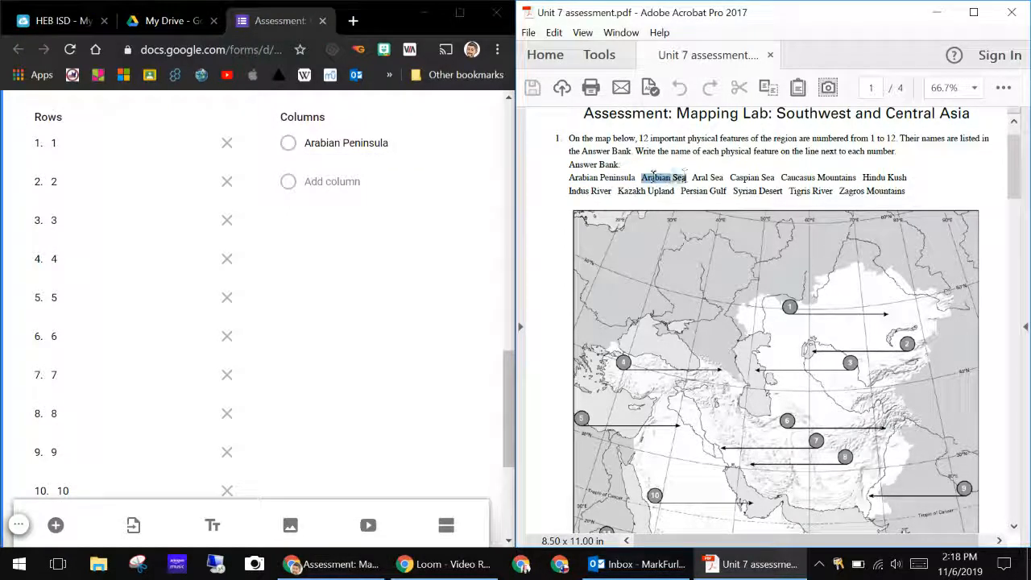
{"action": "key", "text": "ctrl+c"}
{"action": "left_click", "coordinate": [346, 182]}
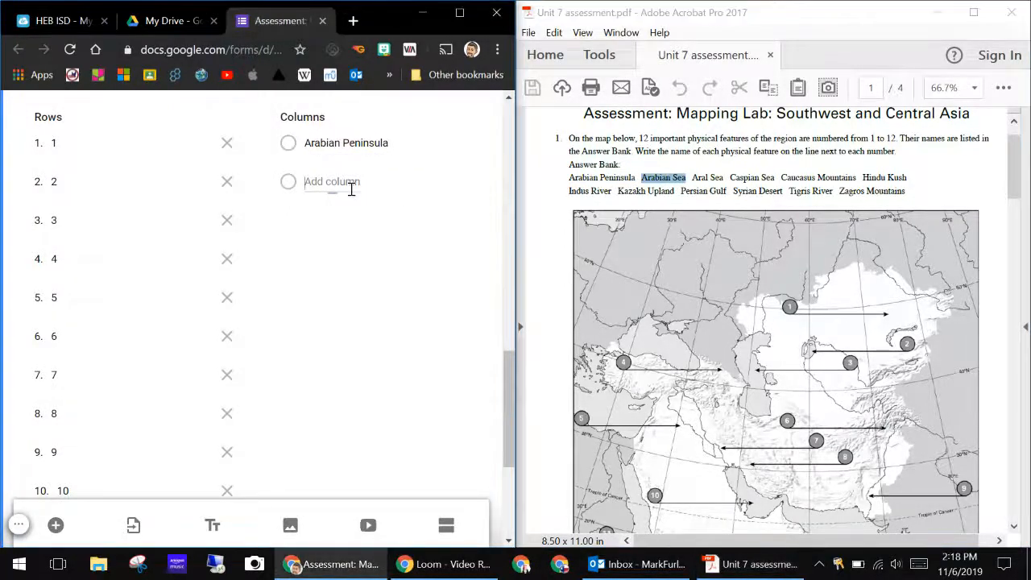
{"action": "key", "text": "ctrl+v"}
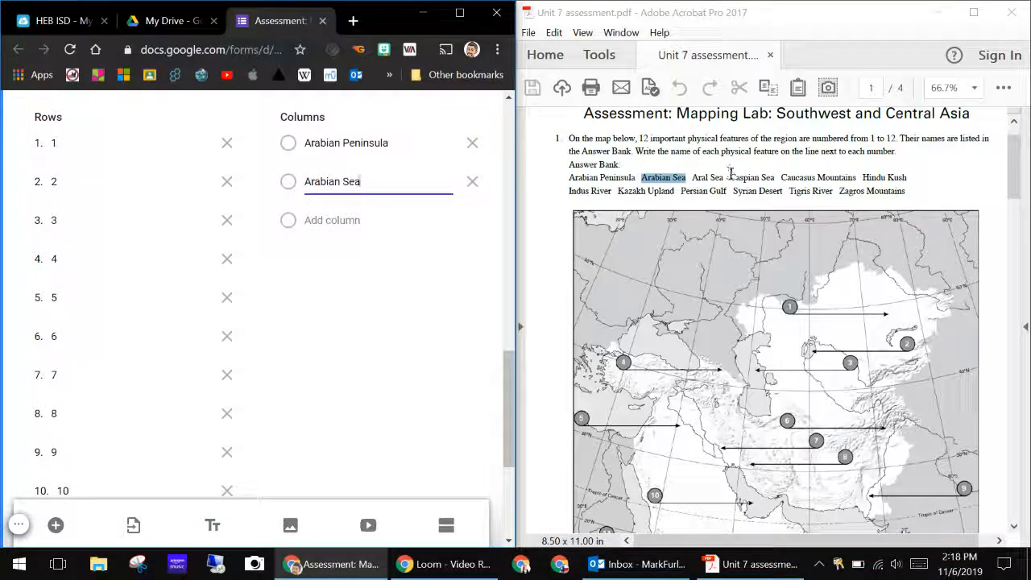
{"action": "left_click_drag", "start_coordinate": [724, 177], "coordinate": [692, 176]}
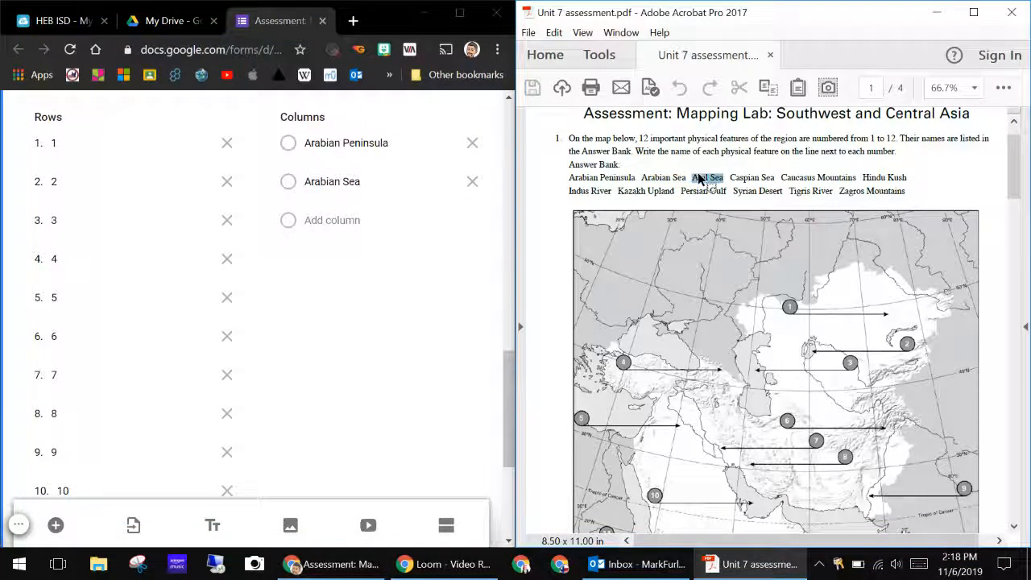
{"action": "left_click", "coordinate": [356, 216]}
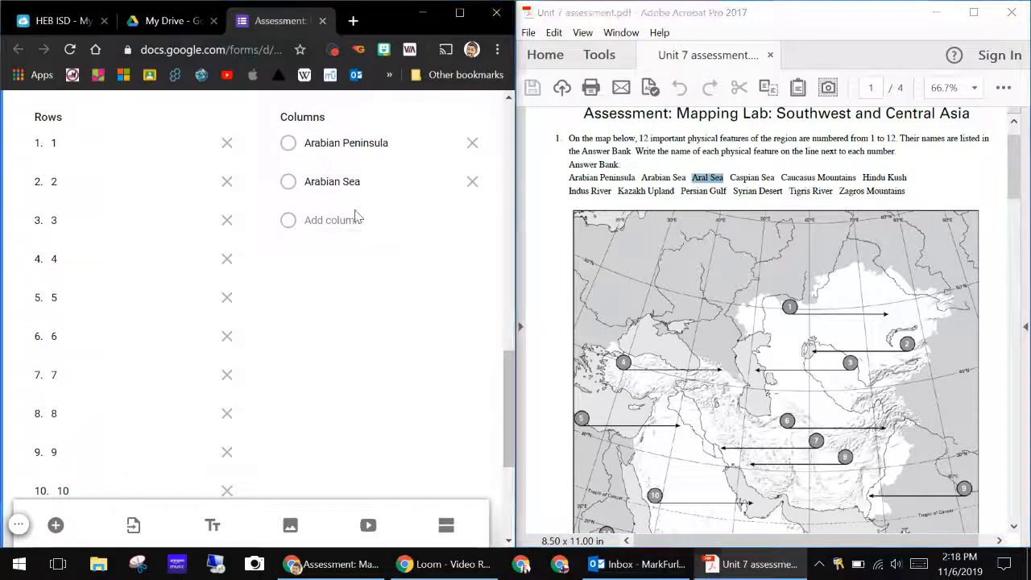
{"action": "key", "text": "ctrl+v"}
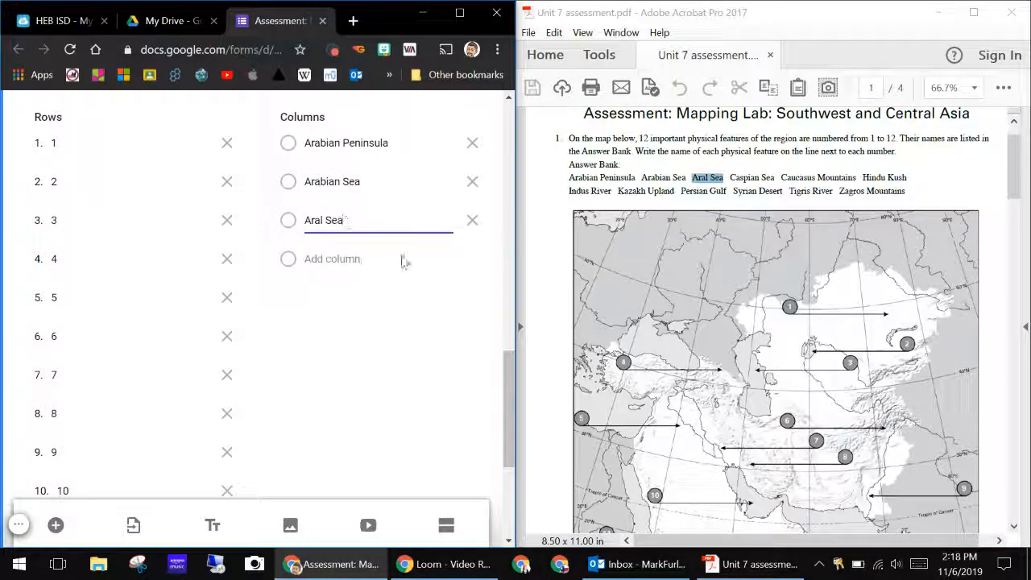
Enlarge the form window, preview the form to examine how the map and choice grid display, and close the preview
{"action": "left_click", "coordinate": [462, 13]}
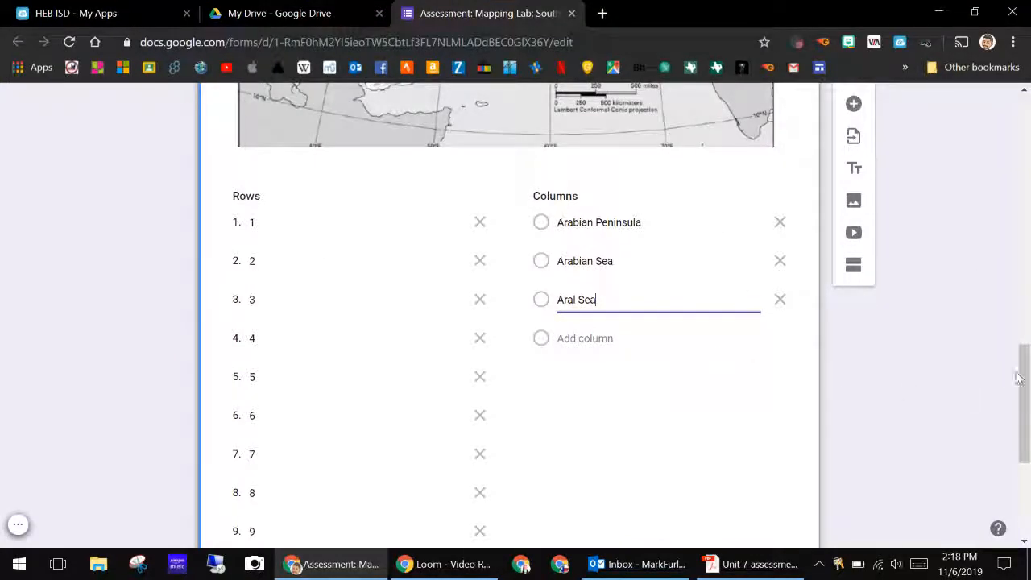
{"action": "left_click_drag", "start_coordinate": [1019, 378], "coordinate": [1003, 131]}
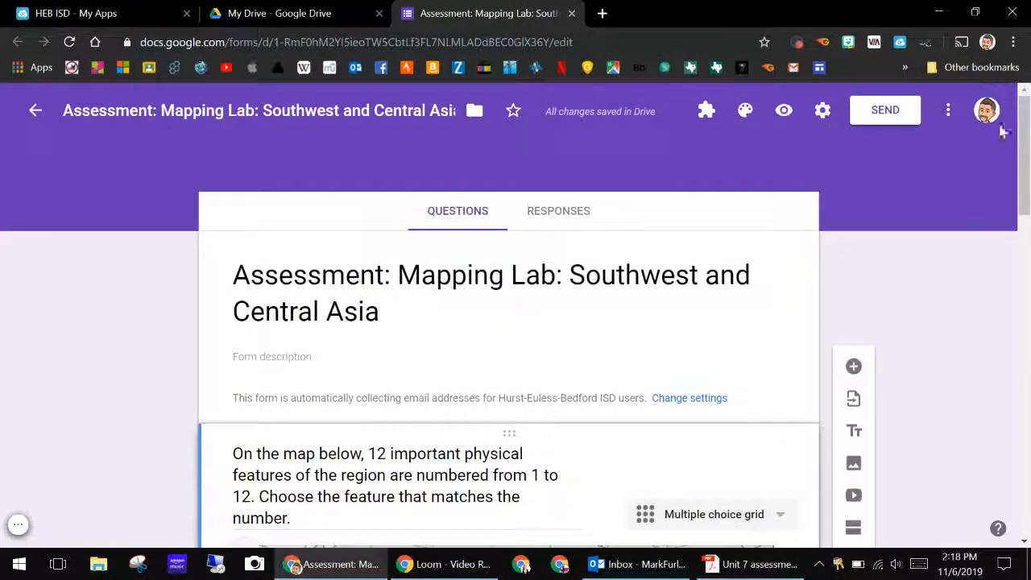
{"action": "left_click", "coordinate": [785, 113]}
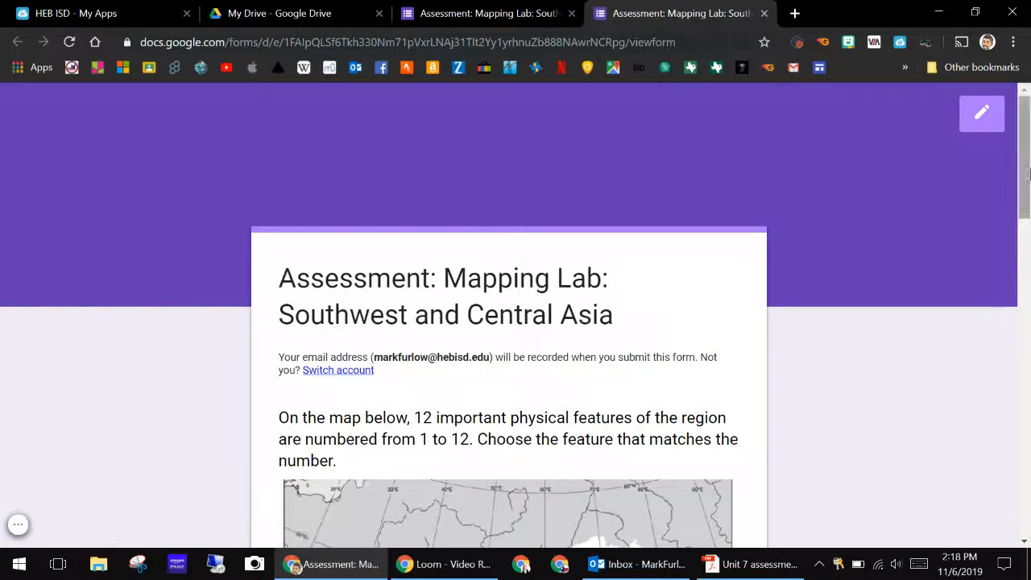
{"action": "left_click_drag", "start_coordinate": [1028, 161], "coordinate": [1021, 349]}
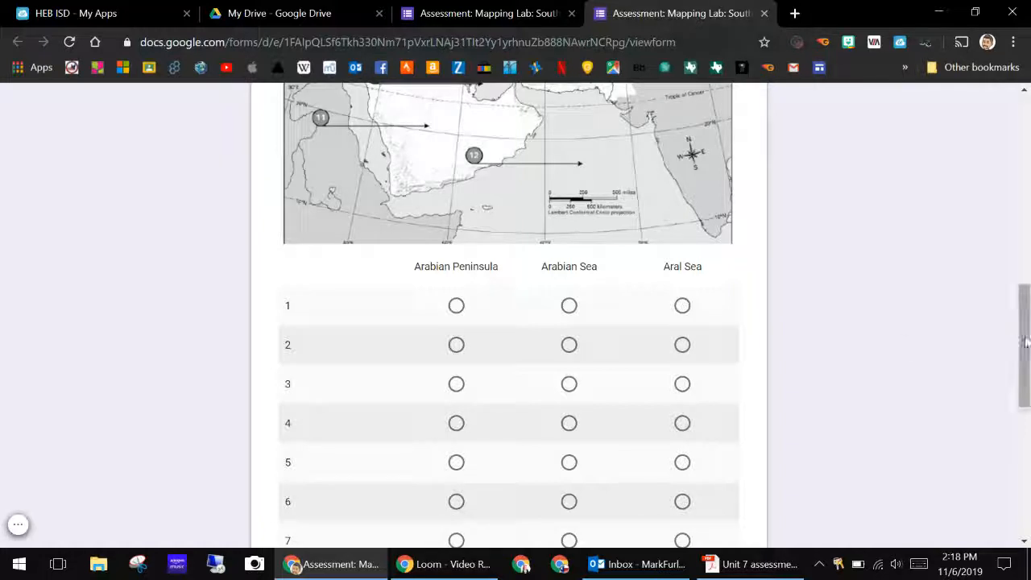
{"action": "mouse_move", "coordinate": [1025, 341]}
{"action": "left_mouse_down"}
{"action": "mouse_move", "coordinate": [1024, 263]}
{"action": "mouse_move", "coordinate": [1026, 382]}
{"action": "mouse_move", "coordinate": [1025, 346]}
{"action": "left_mouse_up"}
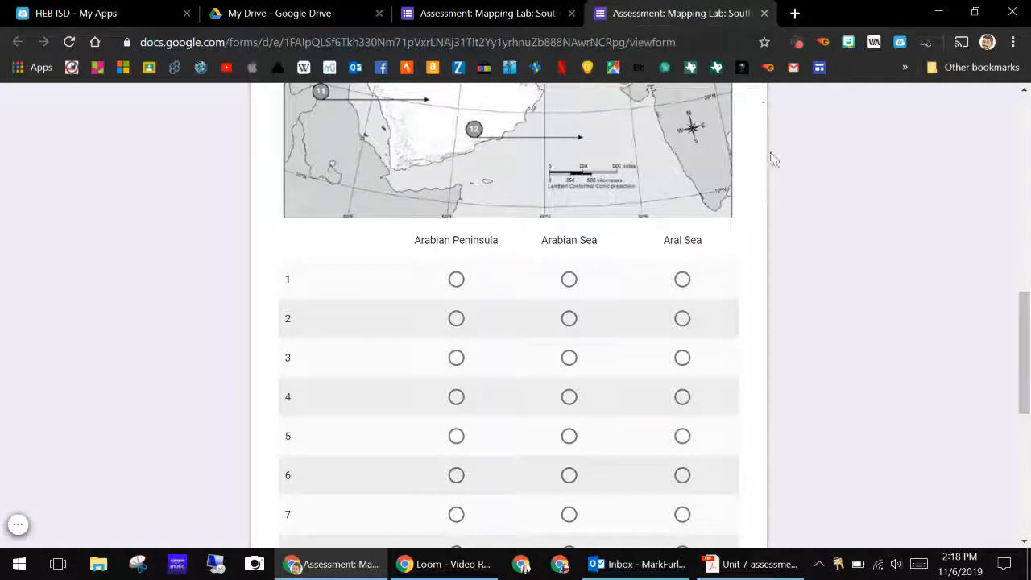
{"action": "scroll", "coordinate": [833, 313], "scroll_direction": "up", "scroll_amount": 4}
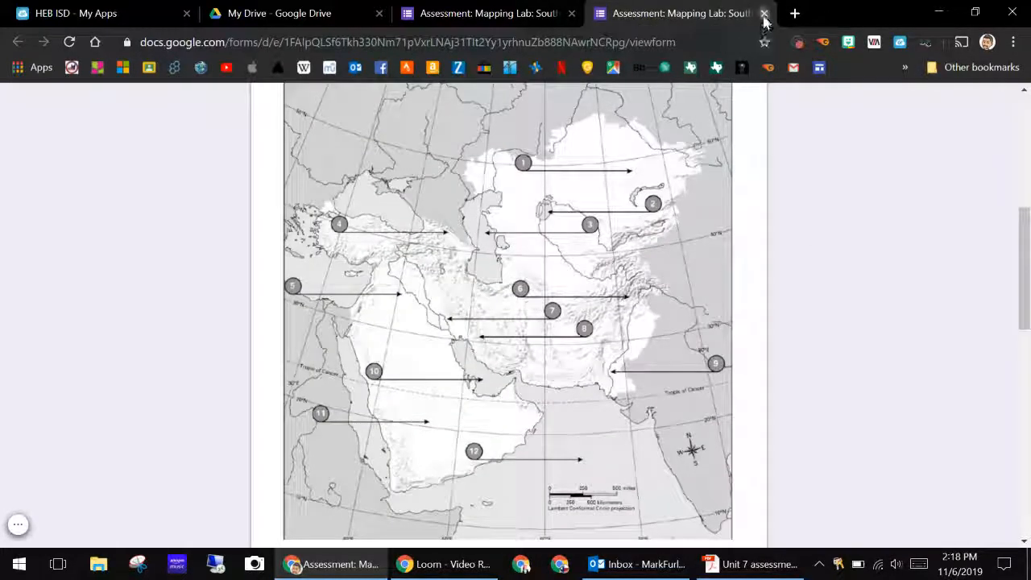
{"action": "left_click", "coordinate": [764, 13]}
Return to the grid's columns in the form editor and place the form beside the PDF again
{"action": "scroll", "coordinate": [869, 298], "scroll_direction": "down", "scroll_amount": 4}
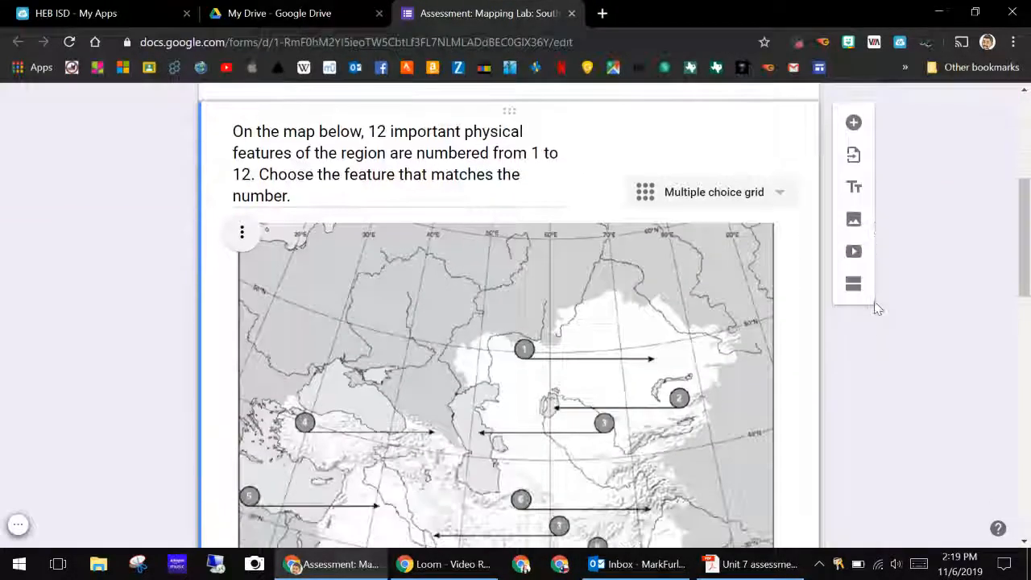
{"action": "scroll", "coordinate": [876, 307], "scroll_direction": "down", "scroll_amount": 5}
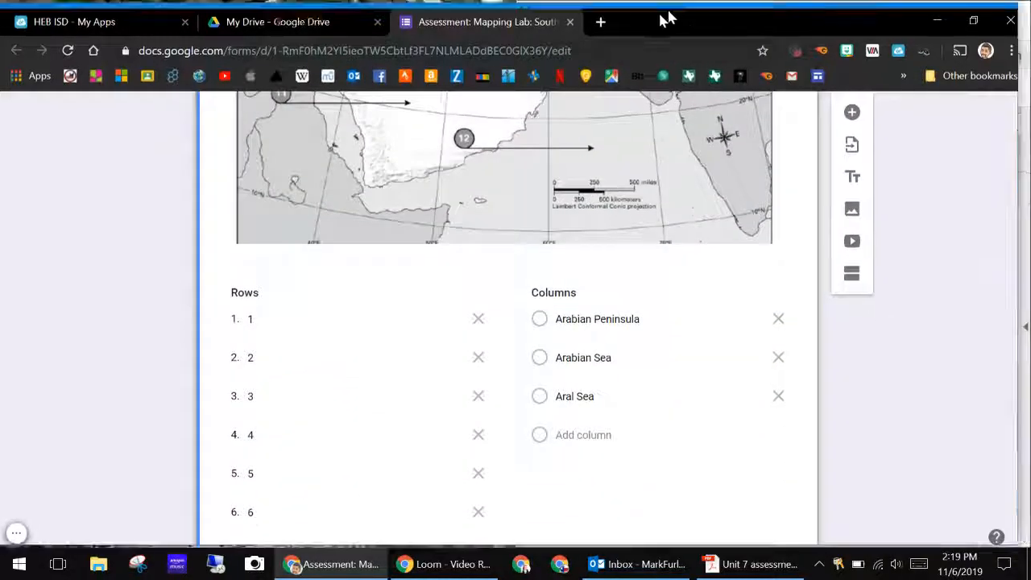
{"action": "left_click_drag", "start_coordinate": [667, 18], "coordinate": [1, 103]}
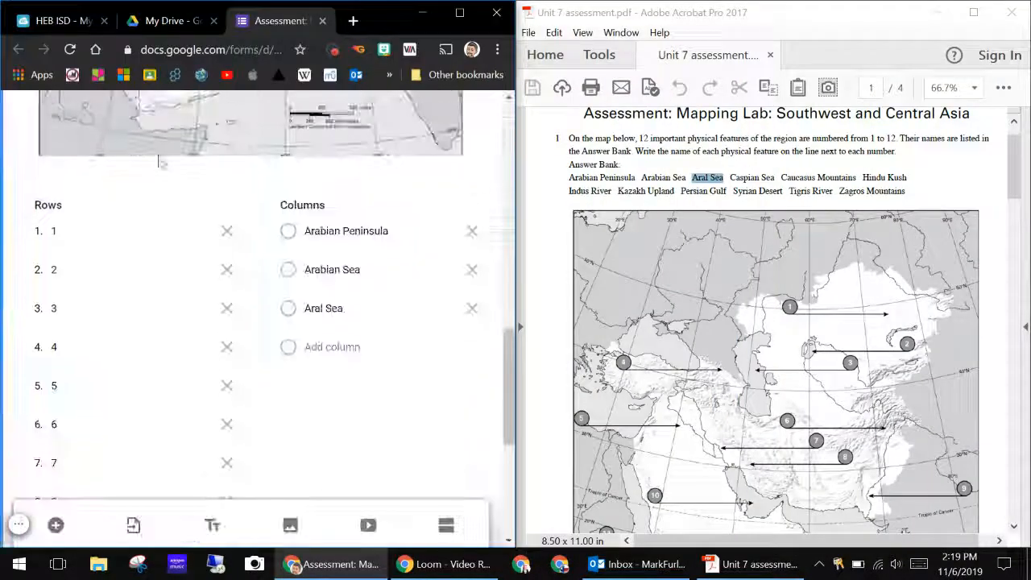
Copy "Caspian Sea" and "Caucasus Mountains" from the Answer Bank one at a time into the grid's fourth and fifth columns
{"action": "left_click", "coordinate": [766, 174]}
{"action": "left_click_drag", "start_coordinate": [773, 177], "coordinate": [729, 178]}
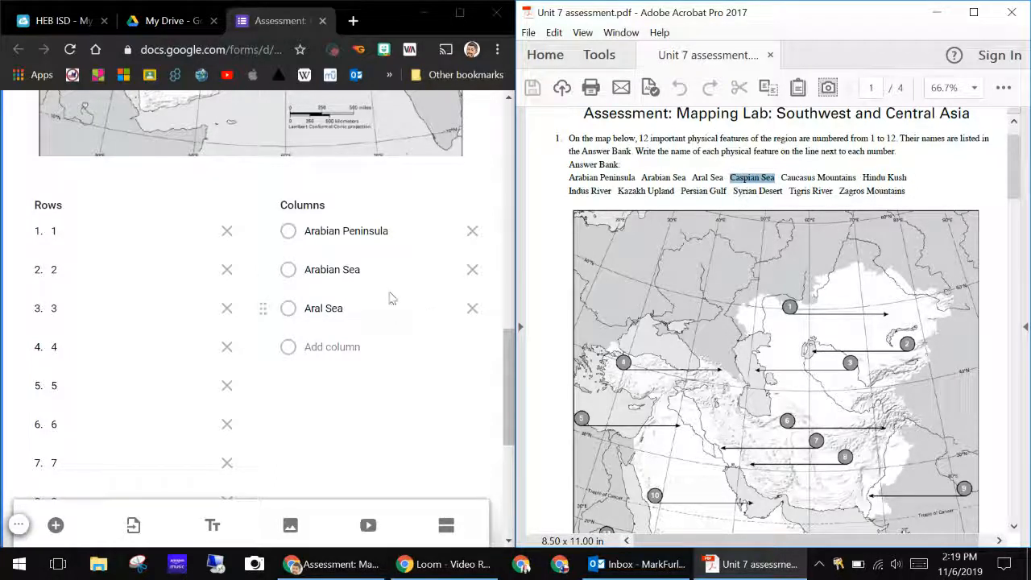
{"action": "left_click", "coordinate": [386, 326]}
{"action": "left_click", "coordinate": [345, 347]}
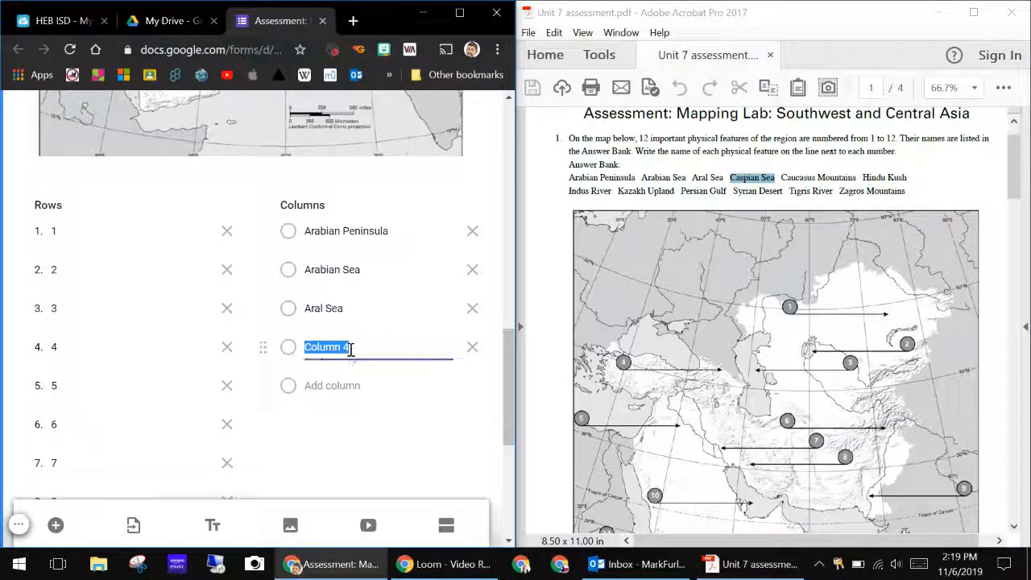
{"action": "key", "text": "ctrl+v"}
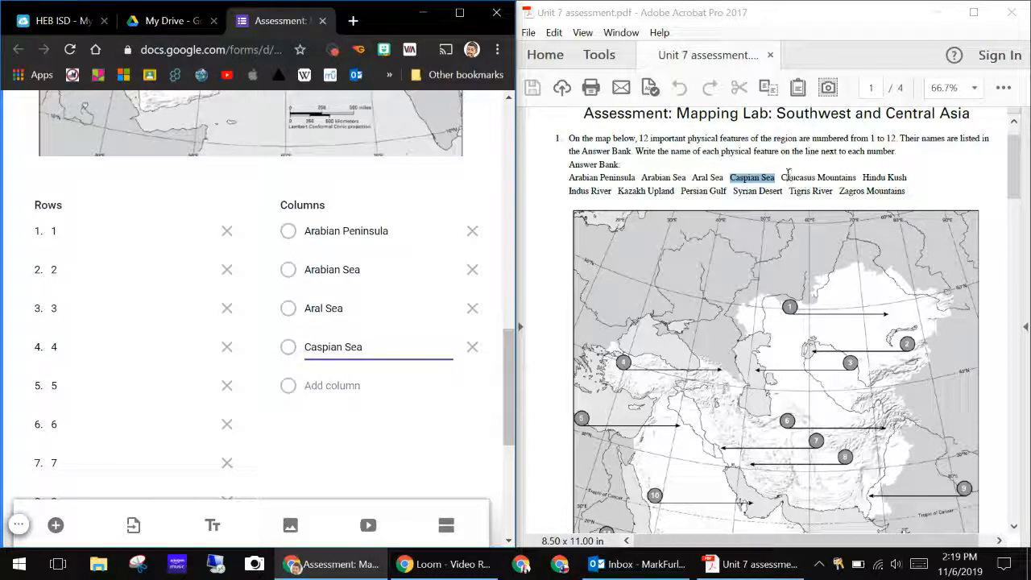
{"action": "left_click_drag", "start_coordinate": [782, 177], "coordinate": [827, 172]}
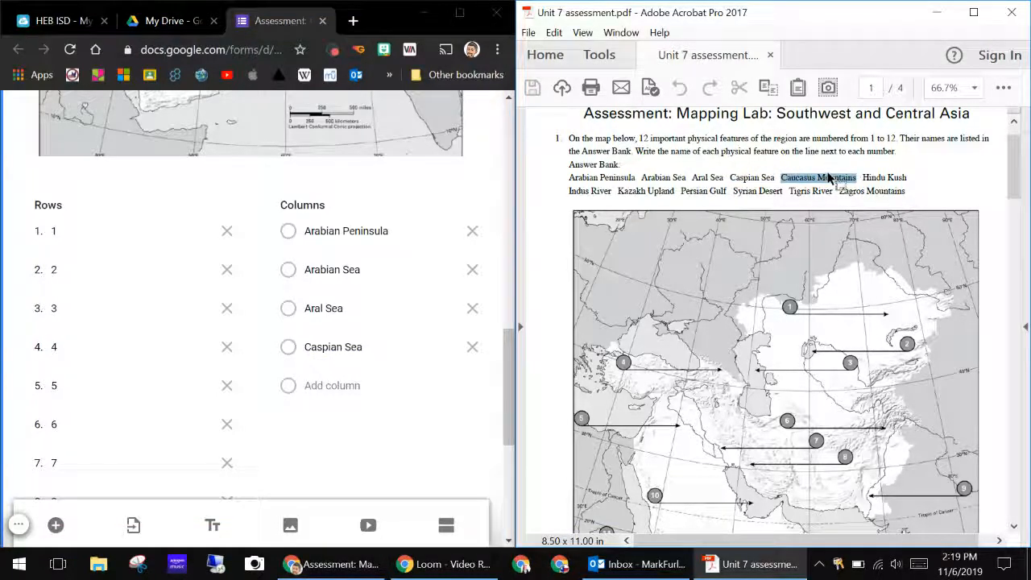
{"action": "left_click", "coordinate": [326, 385]}
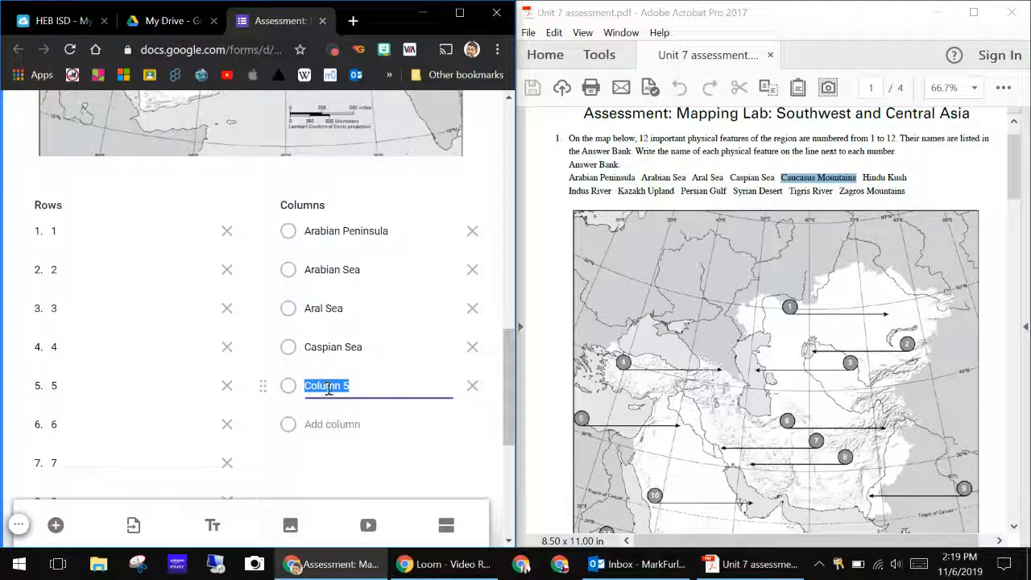
{"action": "key", "text": "ctrl+v"}
Add "Hindu Kush" from the Answer Bank as the grid's sixth column
{"action": "scroll", "coordinate": [342, 403], "scroll_direction": "down", "scroll_amount": 1}
{"action": "scroll", "coordinate": [342, 403], "scroll_direction": "down", "scroll_amount": 2}
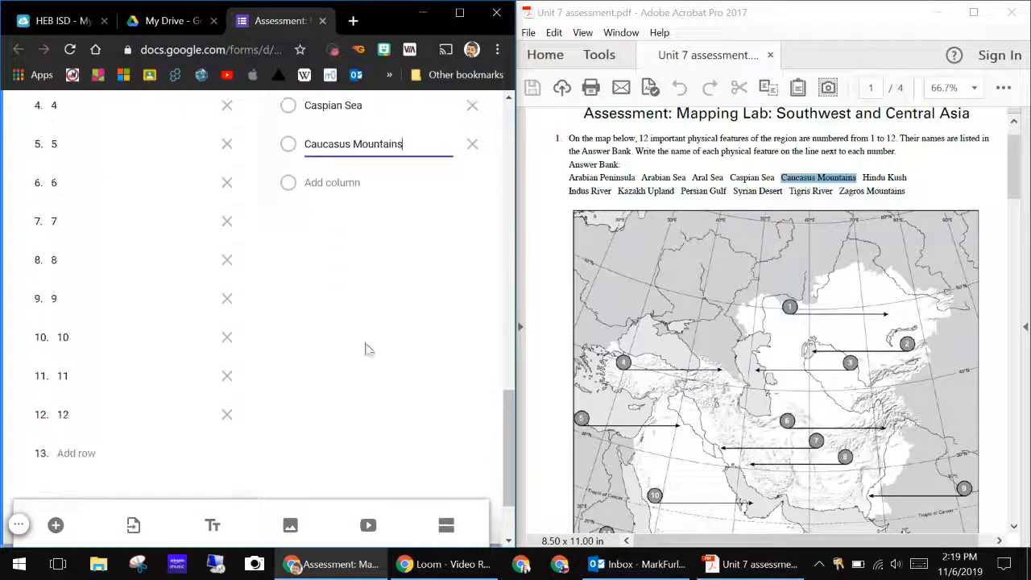
{"action": "left_click_drag", "start_coordinate": [865, 175], "coordinate": [907, 179]}
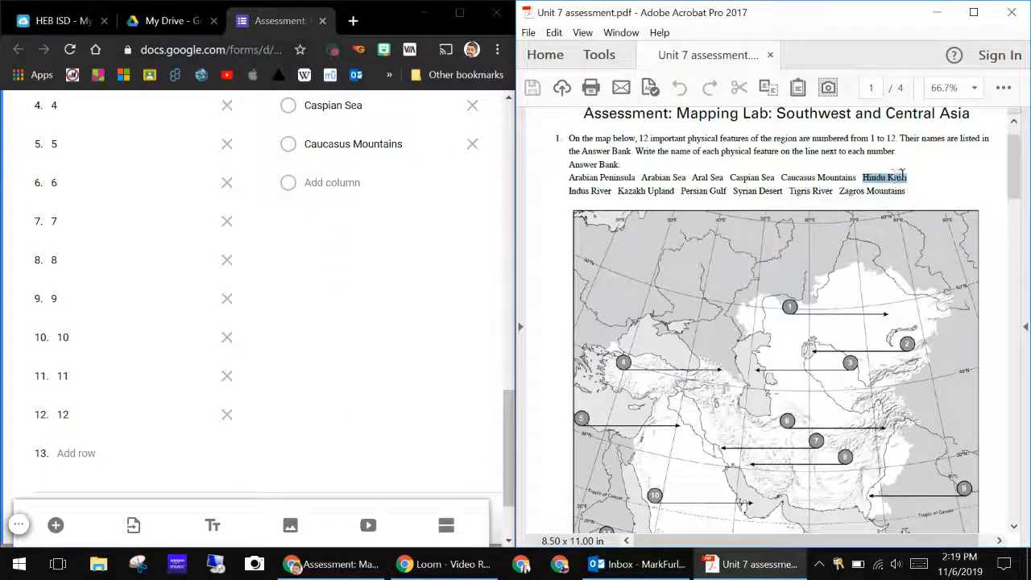
{"action": "left_click", "coordinate": [339, 182]}
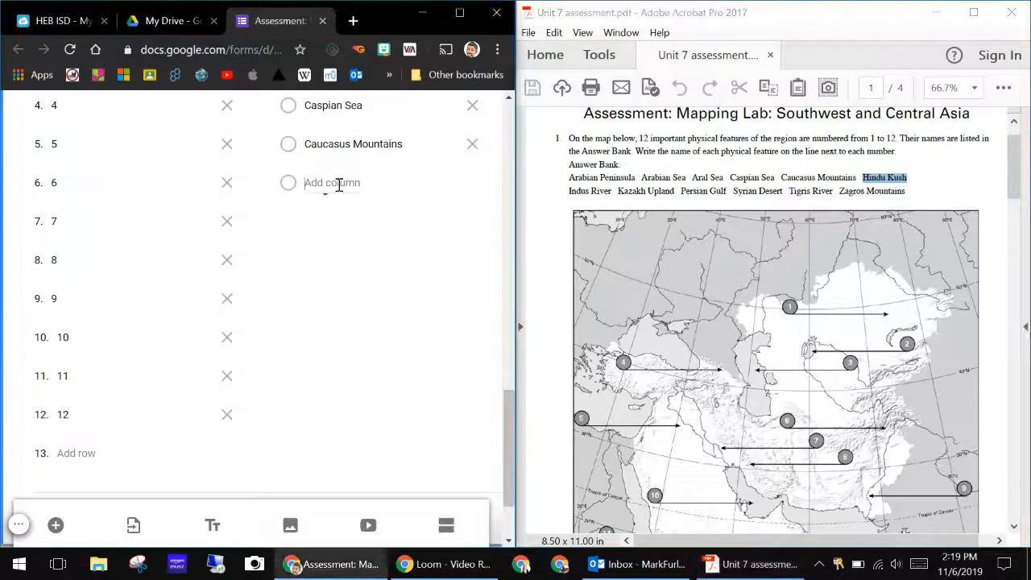
{"action": "type", "text": "v"}
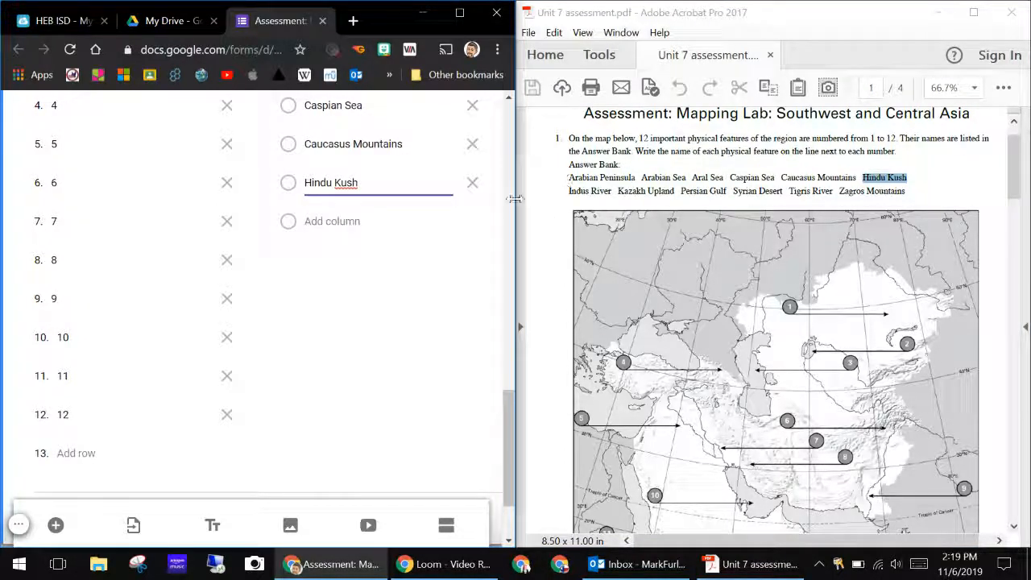
{"action": "left_click", "coordinate": [451, 216]}
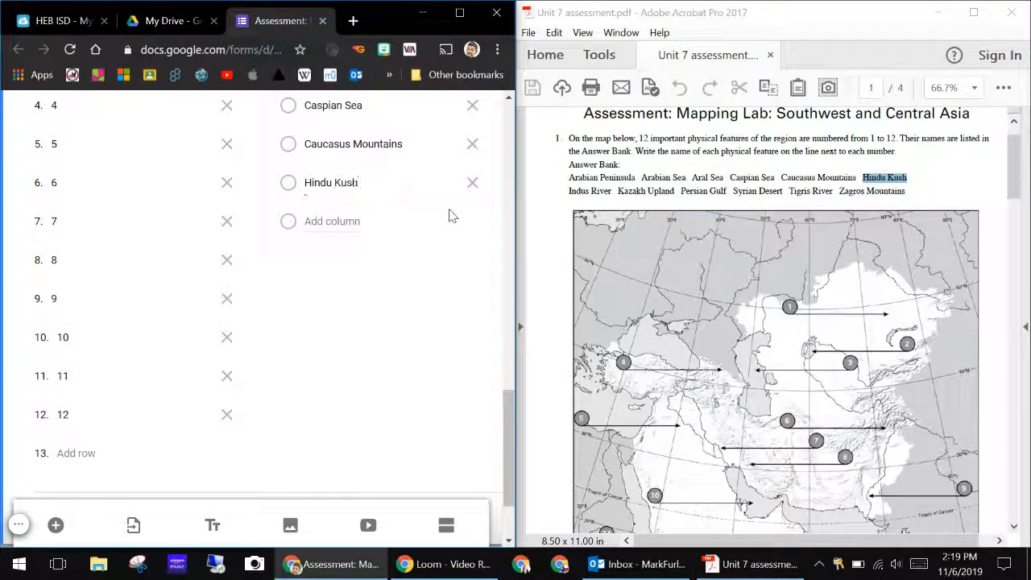
Add a seventh grid column and name it "Indus River", copied from the Answer Bank
{"action": "left_click", "coordinate": [349, 221]}
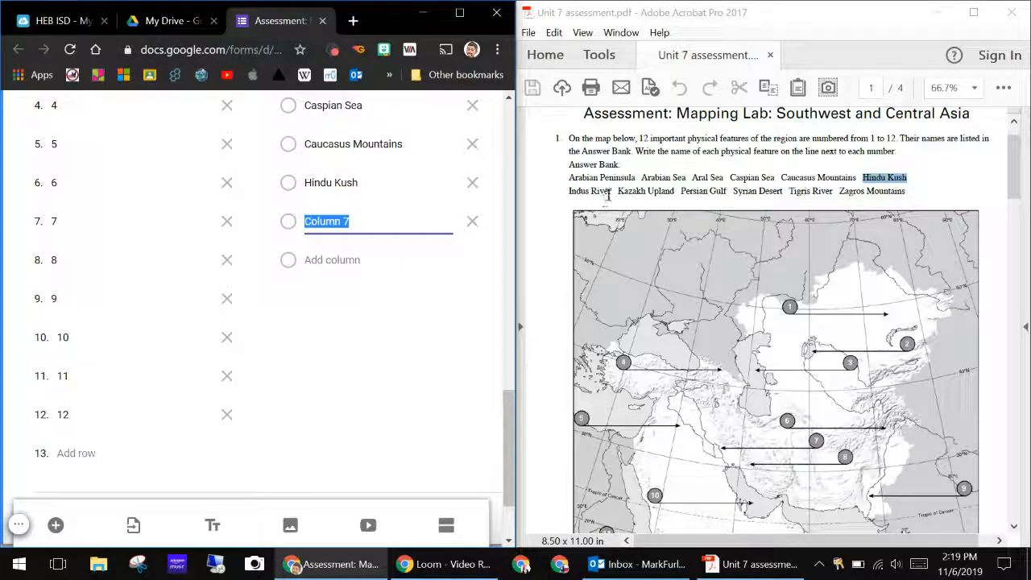
{"action": "left_click_drag", "start_coordinate": [610, 196], "coordinate": [580, 196]}
{"action": "key", "text": "ctrl+c"}
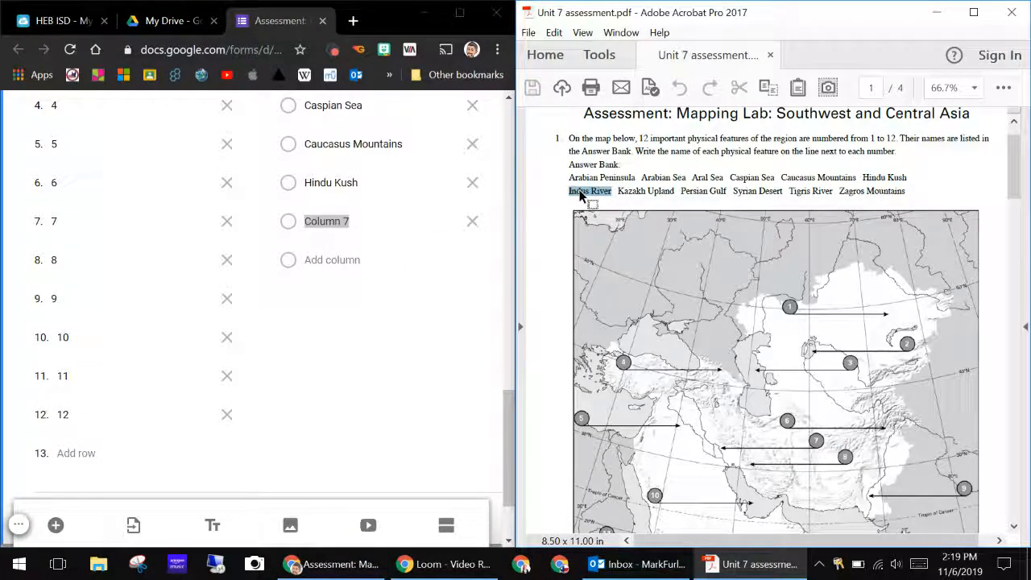
{"action": "left_click", "coordinate": [335, 220]}
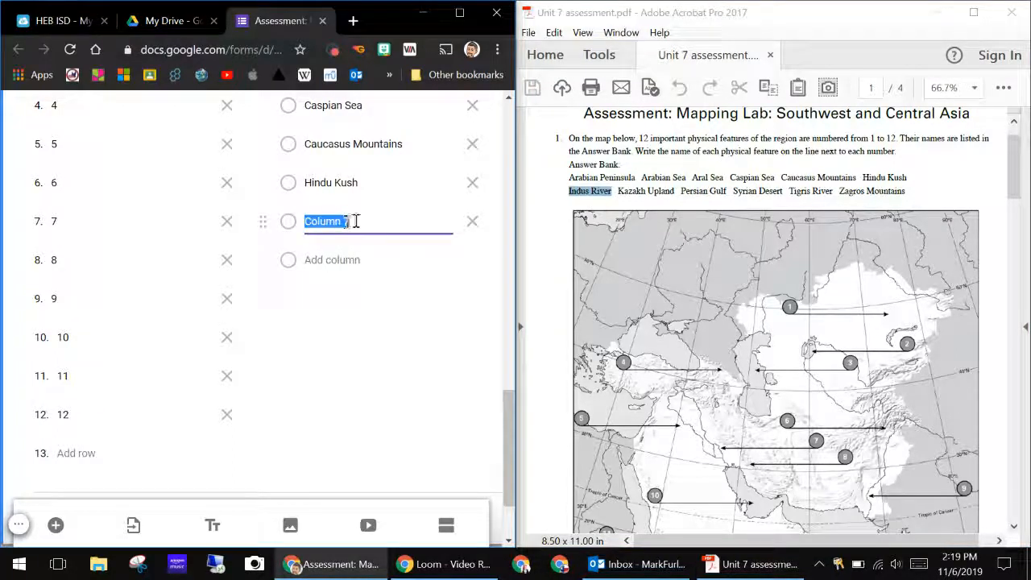
{"action": "key", "text": "ctrl+v"}
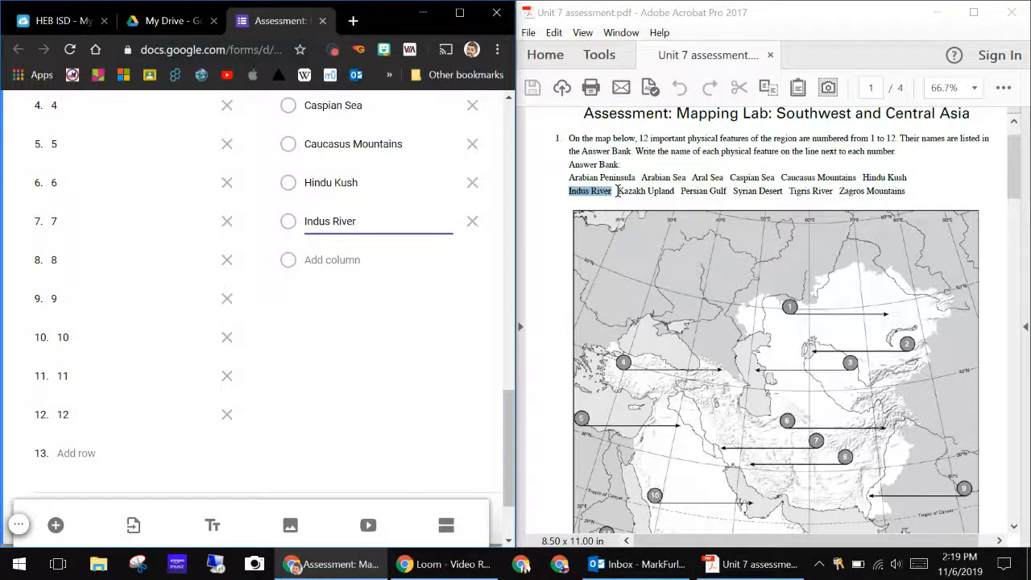
Copy "Kazakh Upland" and "Persian Gulf" from the Answer Bank one at a time into the grid's eighth and ninth columns
{"action": "left_click_drag", "start_coordinate": [617, 191], "coordinate": [664, 194]}
{"action": "key", "text": "ctrl+c"}
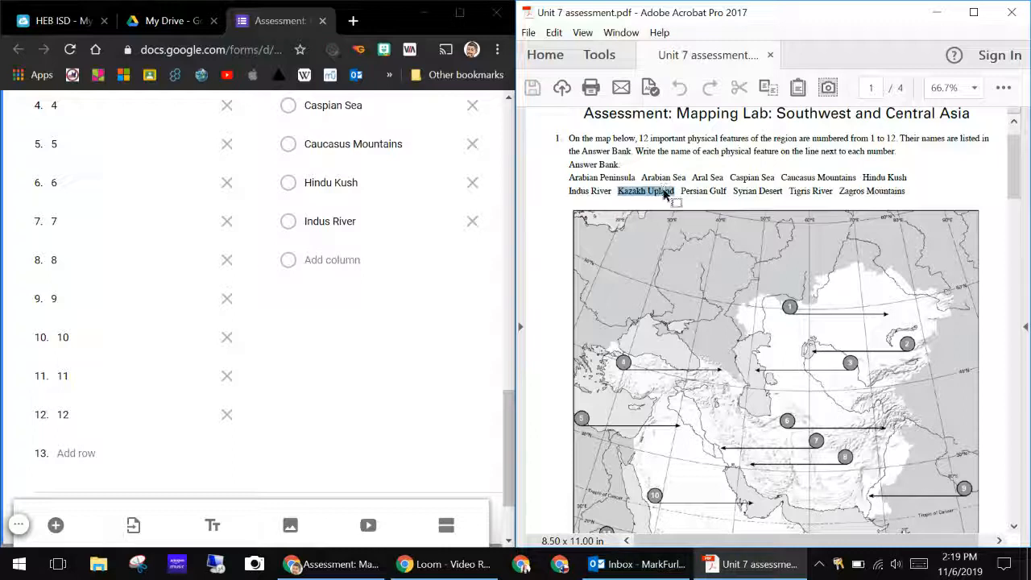
{"action": "left_click", "coordinate": [340, 260]}
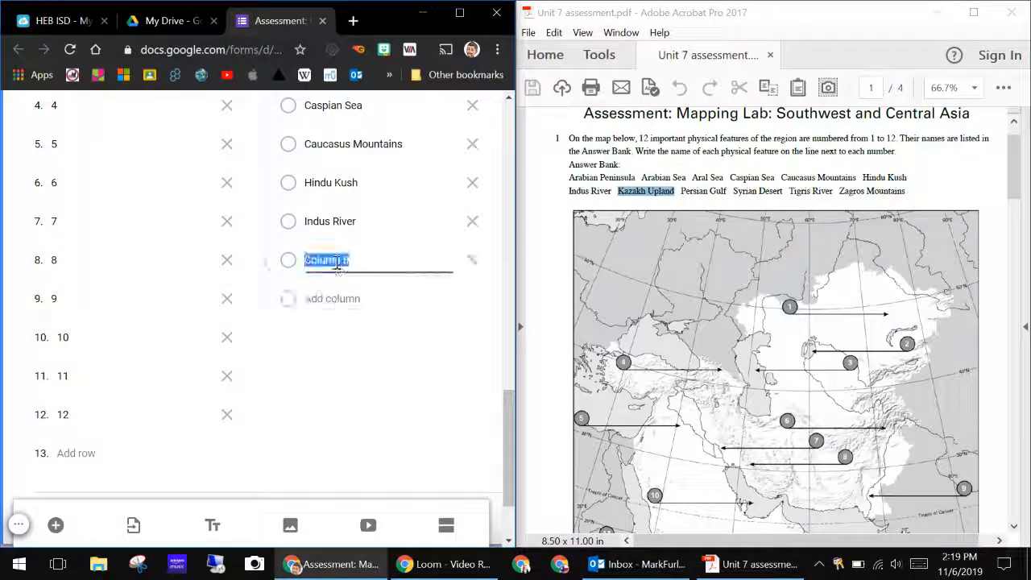
{"action": "key", "text": "ctrl+v"}
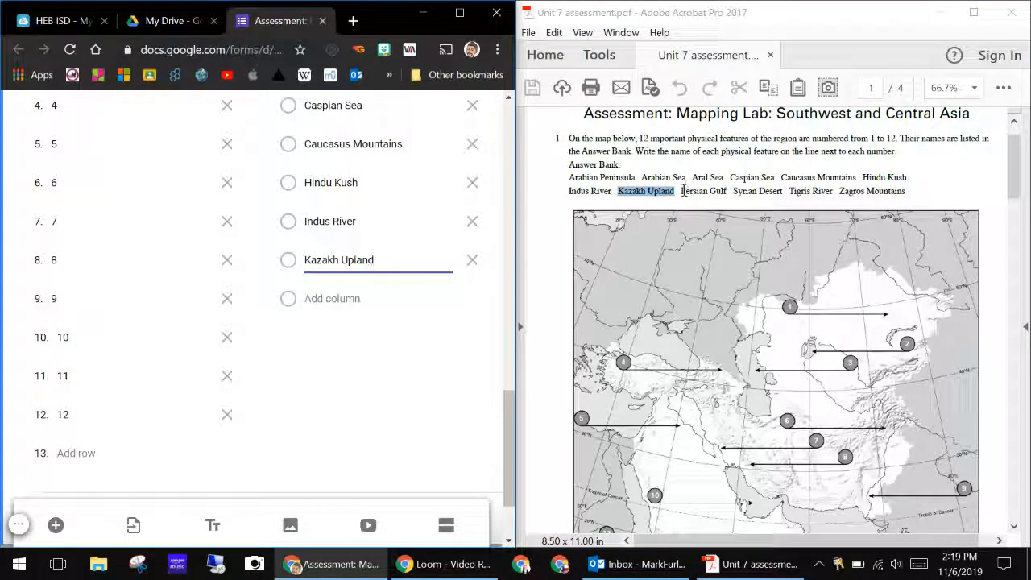
{"action": "left_click_drag", "start_coordinate": [681, 191], "coordinate": [726, 194]}
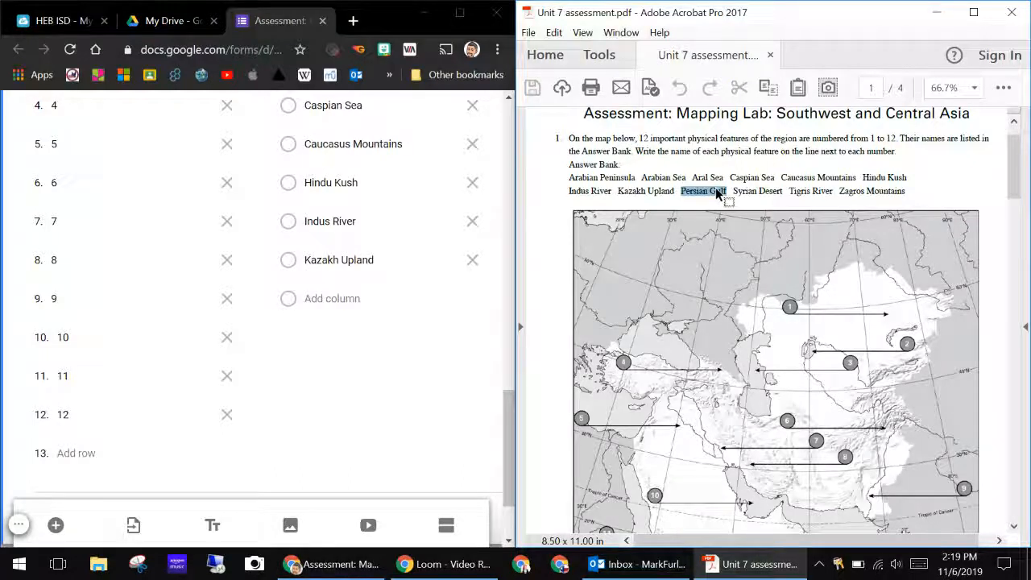
{"action": "key", "text": "ctrl+c"}
{"action": "left_click", "coordinate": [331, 298]}
{"action": "key", "text": "ctrl+v"}
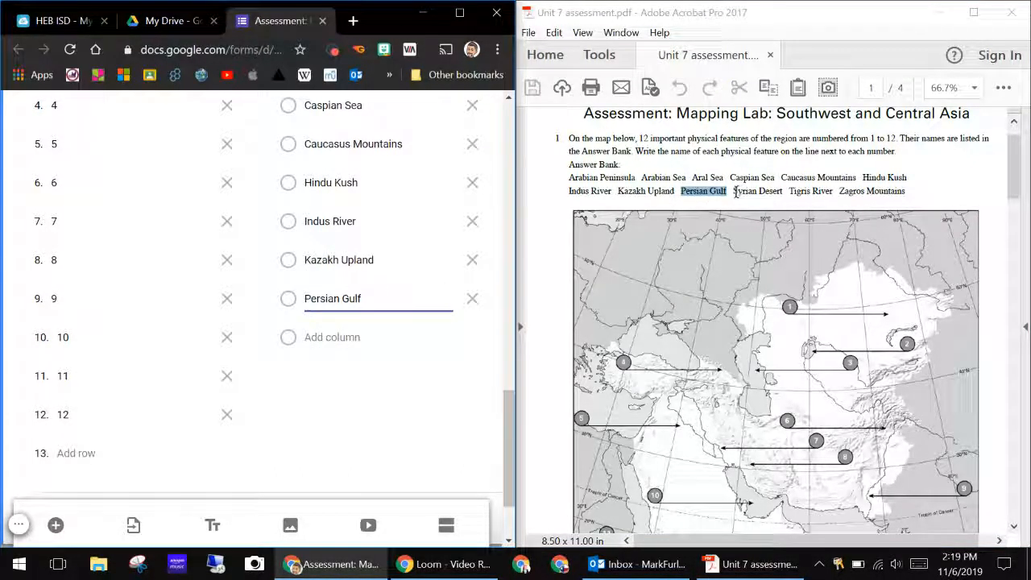
Add "Syrian Desert" and "Tigris River" from the Answer Bank as the grid's tenth and eleventh columns
{"action": "left_click_drag", "start_coordinate": [734, 192], "coordinate": [781, 193]}
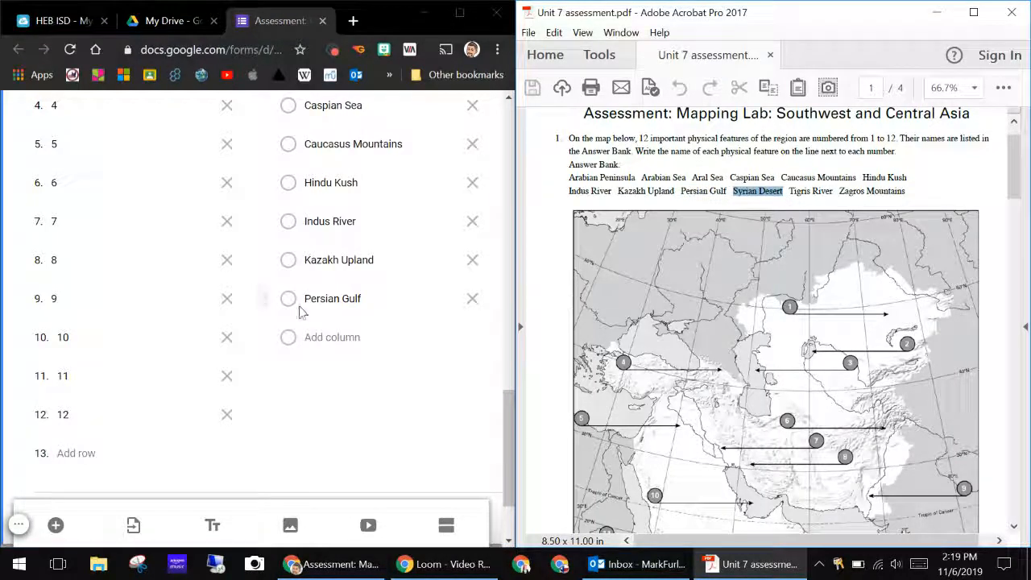
{"action": "left_click", "coordinate": [313, 337]}
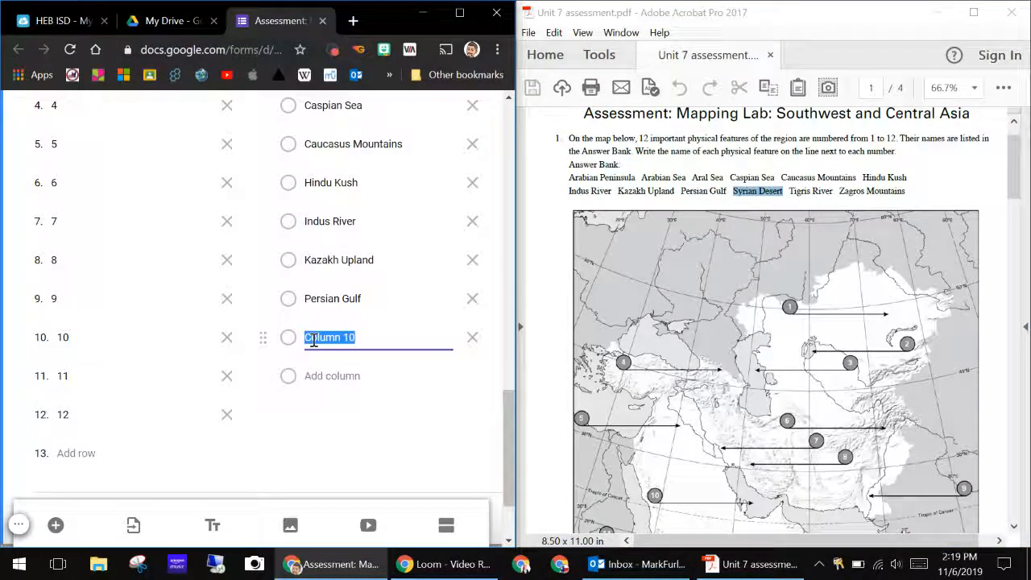
{"action": "key", "text": "ctrl+v"}
{"action": "left_click", "coordinate": [818, 196]}
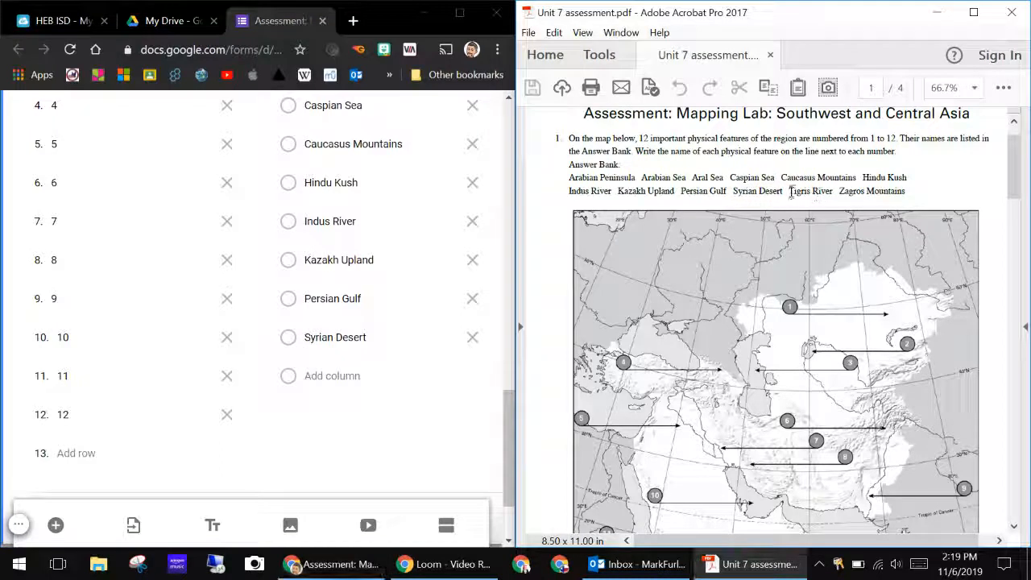
{"action": "left_click_drag", "start_coordinate": [790, 192], "coordinate": [830, 187]}
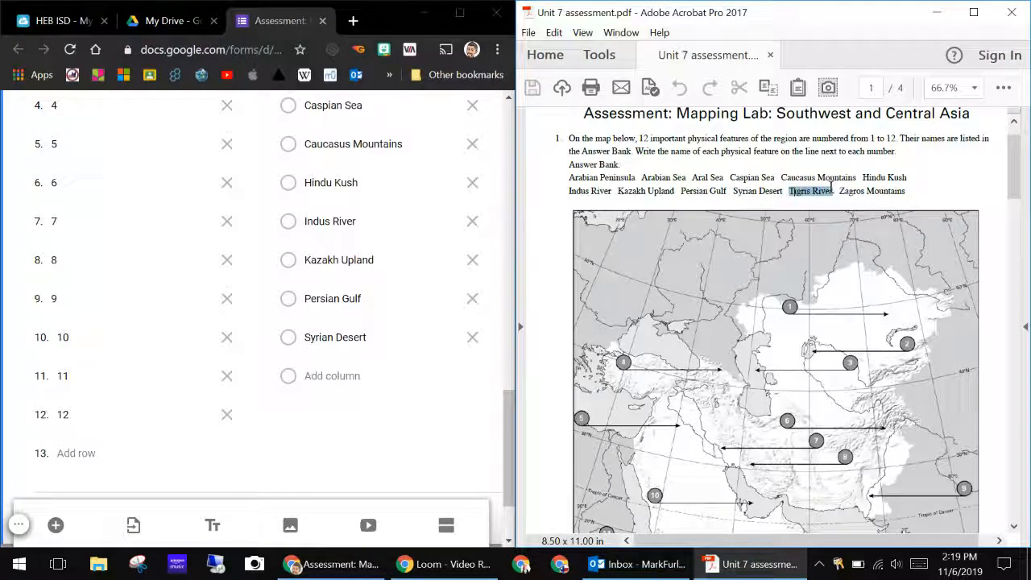
{"action": "left_click", "coordinate": [324, 382]}
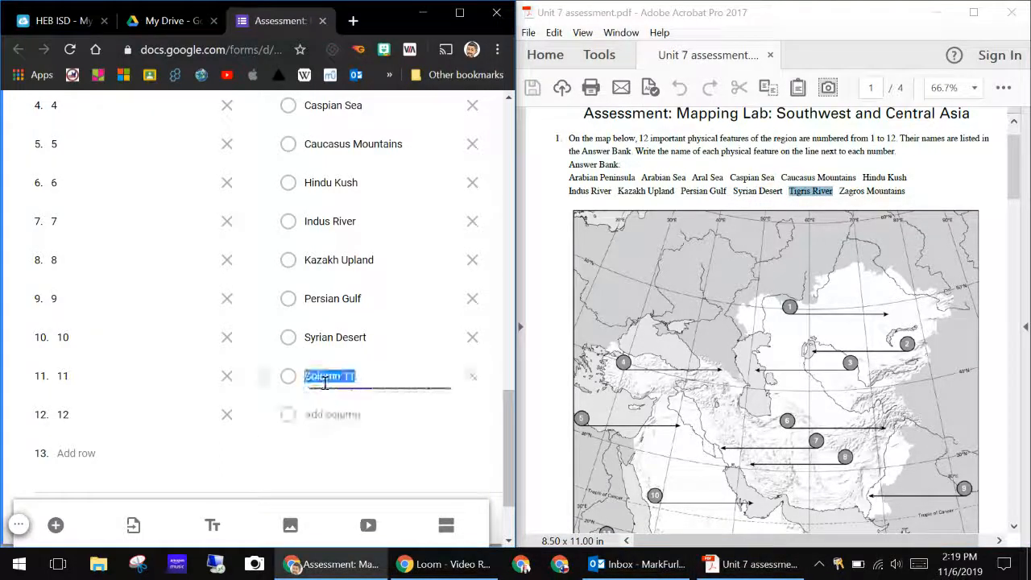
{"action": "key", "text": "ctrl+v"}
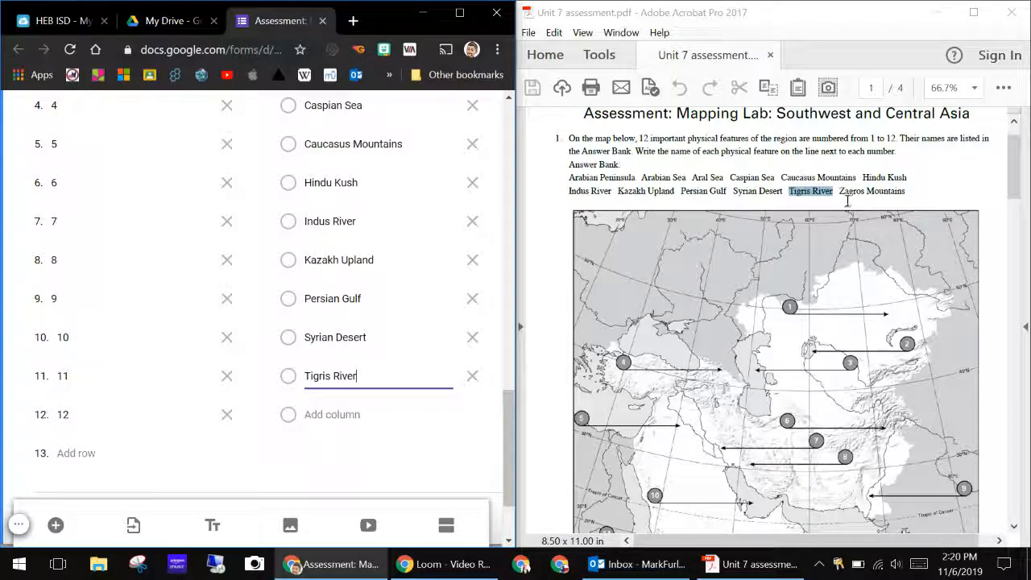
Add a twelfth grid column named "Zagros Mountains", copied from the Answer Bank
{"action": "scroll", "coordinate": [847, 200], "scroll_direction": "down", "scroll_amount": 1}
{"action": "left_click_drag", "start_coordinate": [839, 167], "coordinate": [906, 161]}
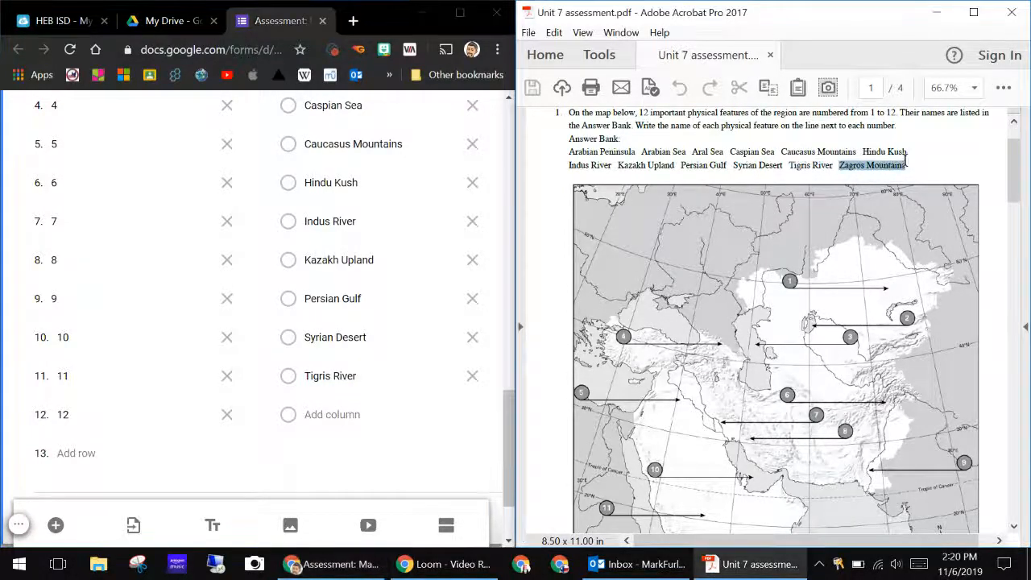
{"action": "left_click", "coordinate": [348, 414]}
{"action": "key", "text": "ctrl+v"}
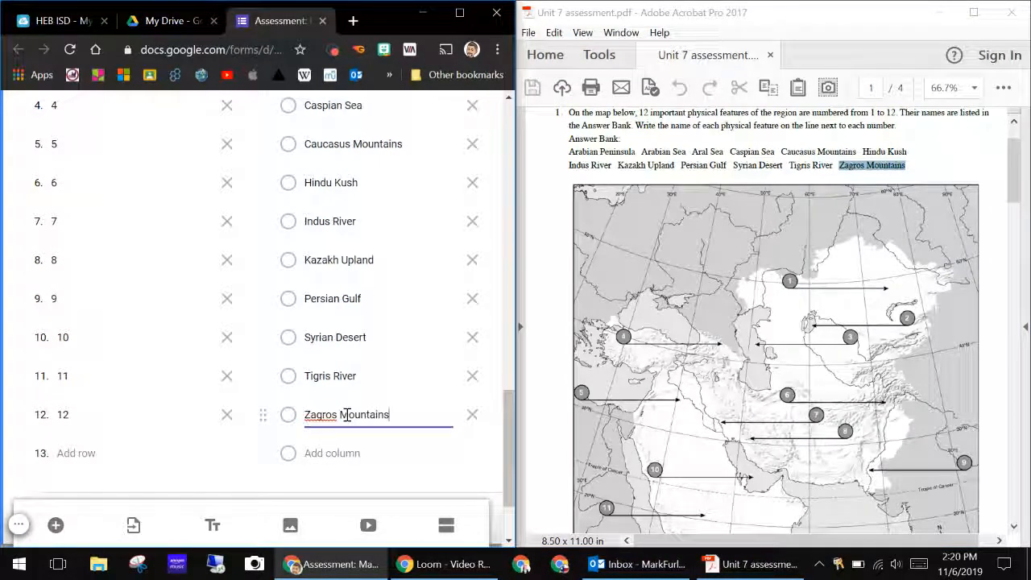
Maximize the form editor, open the form preview, and examine how question 1's map and multiple choice grid are laid out
{"action": "left_click", "coordinate": [458, 13]}
{"action": "scroll", "coordinate": [592, 381], "scroll_direction": "up", "scroll_amount": 5}
{"action": "scroll", "coordinate": [592, 381], "scroll_direction": "up", "scroll_amount": 10}
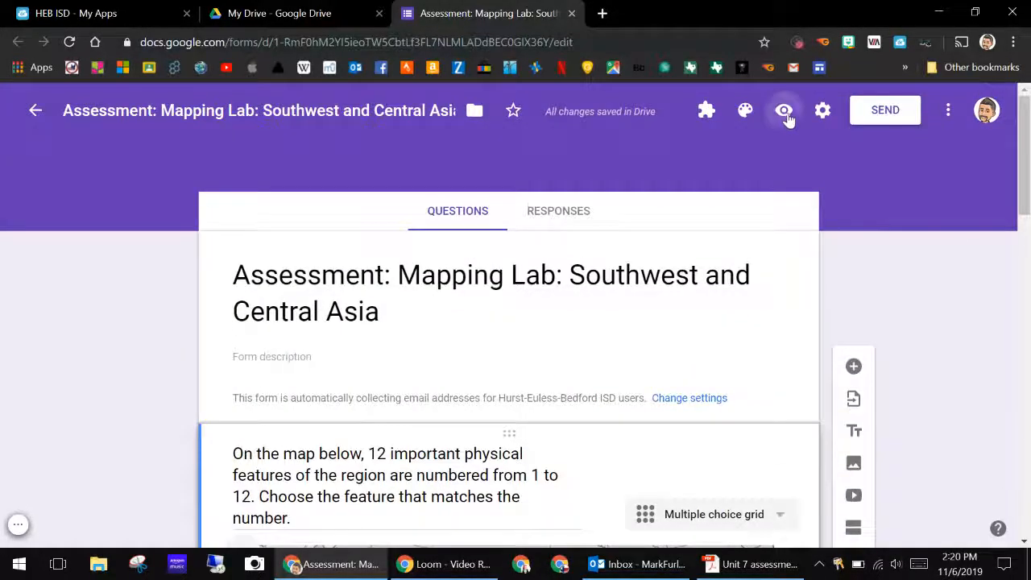
{"action": "left_click", "coordinate": [787, 112]}
{"action": "left_click_drag", "start_coordinate": [1026, 138], "coordinate": [1023, 337]}
{"action": "left_click_drag", "start_coordinate": [1023, 345], "coordinate": [1025, 420]}
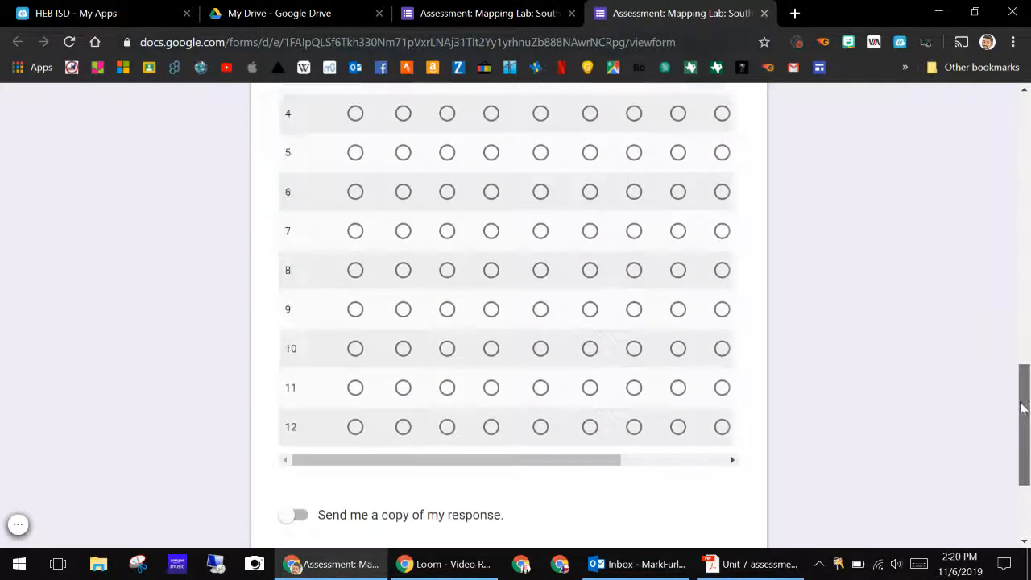
{"action": "mouse_move", "coordinate": [534, 462]}
{"action": "left_mouse_down"}
{"action": "mouse_move", "coordinate": [706, 456]}
{"action": "mouse_move", "coordinate": [516, 459]}
{"action": "left_mouse_up"}
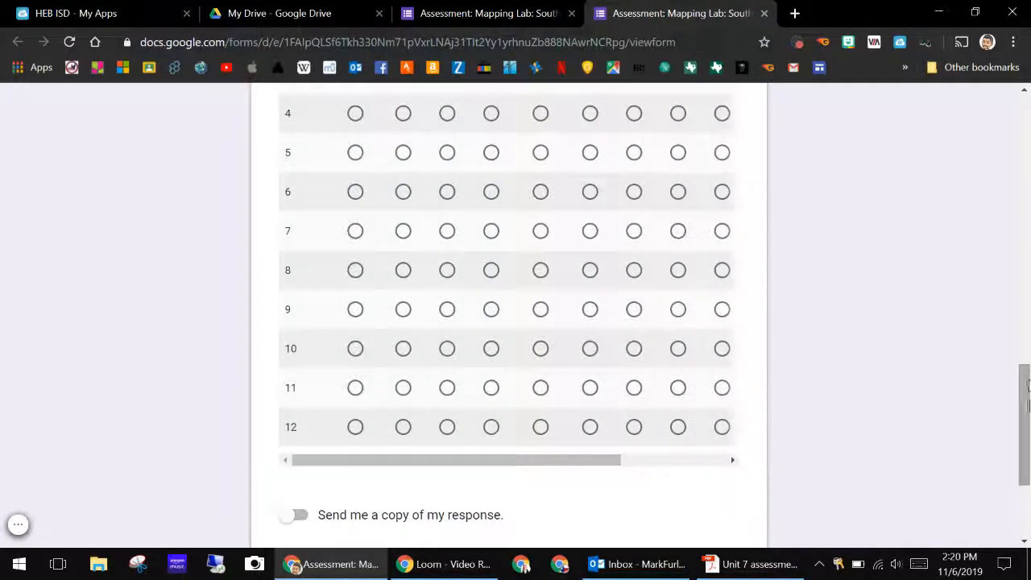
{"action": "left_click_drag", "start_coordinate": [1025, 406], "coordinate": [1026, 360]}
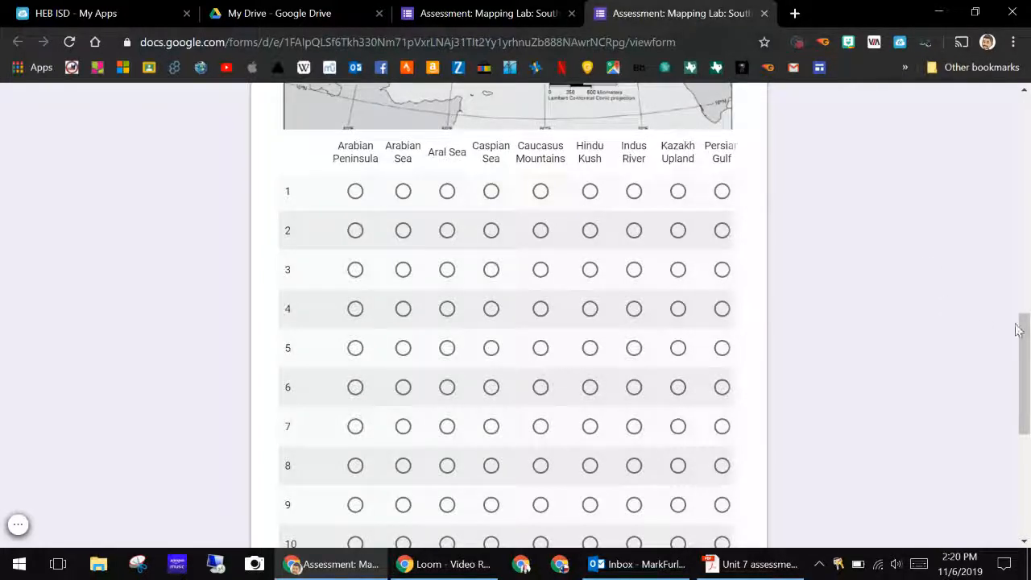
{"action": "left_click_drag", "start_coordinate": [1017, 330], "coordinate": [1017, 352]}
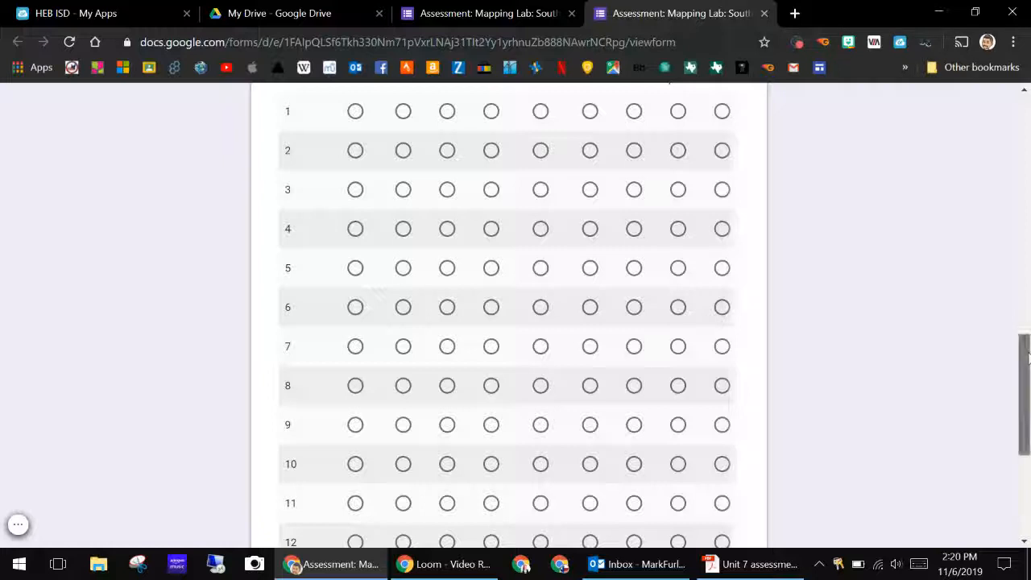
{"action": "left_click_drag", "start_coordinate": [1026, 358], "coordinate": [1027, 403]}
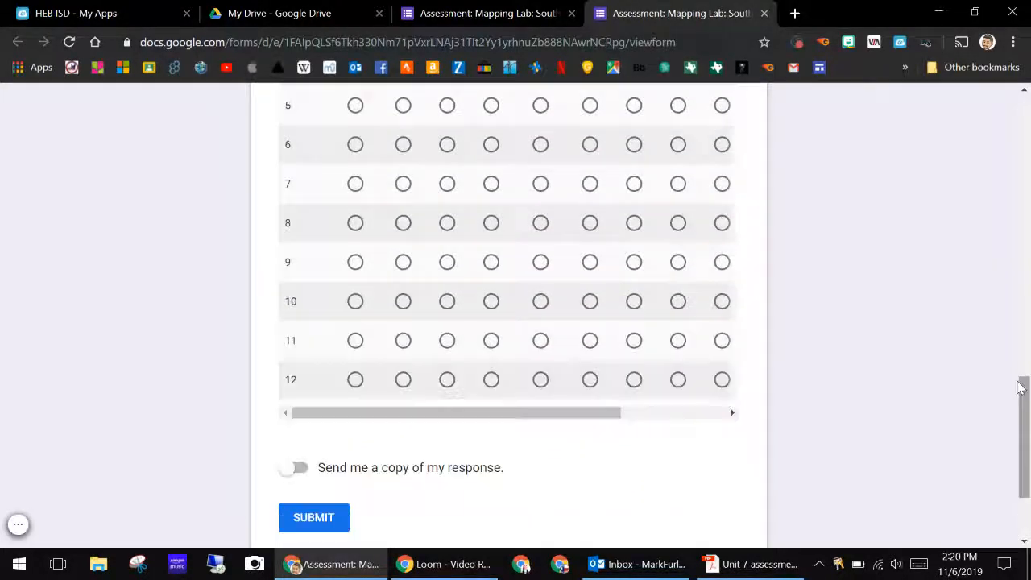
Close the preview and review question 1's map, rows and columns in the form editor
{"action": "left_click", "coordinate": [765, 14]}
{"action": "scroll", "coordinate": [907, 337], "scroll_direction": "down", "scroll_amount": 3}
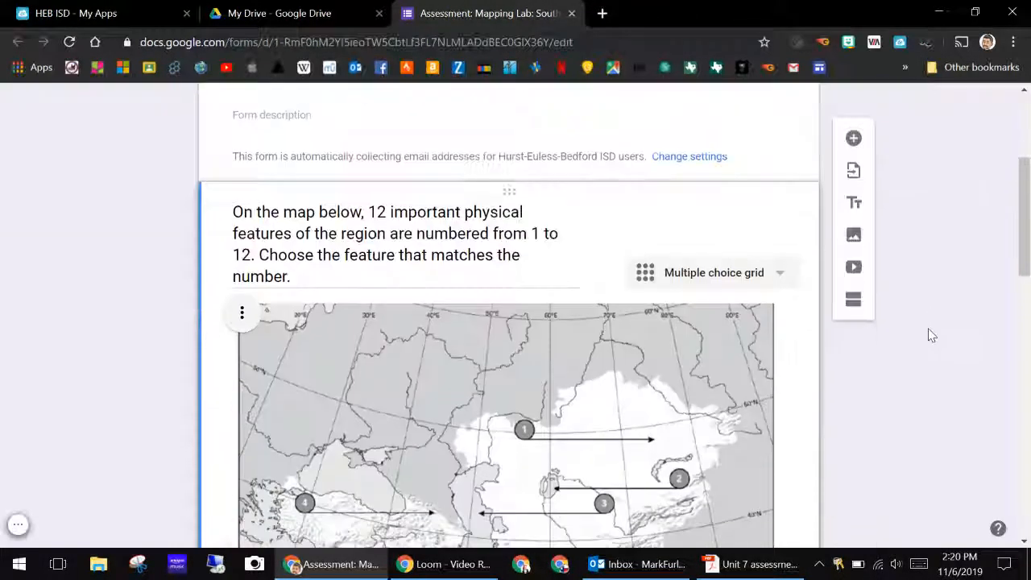
{"action": "scroll", "coordinate": [932, 335], "scroll_direction": "down", "scroll_amount": 8}
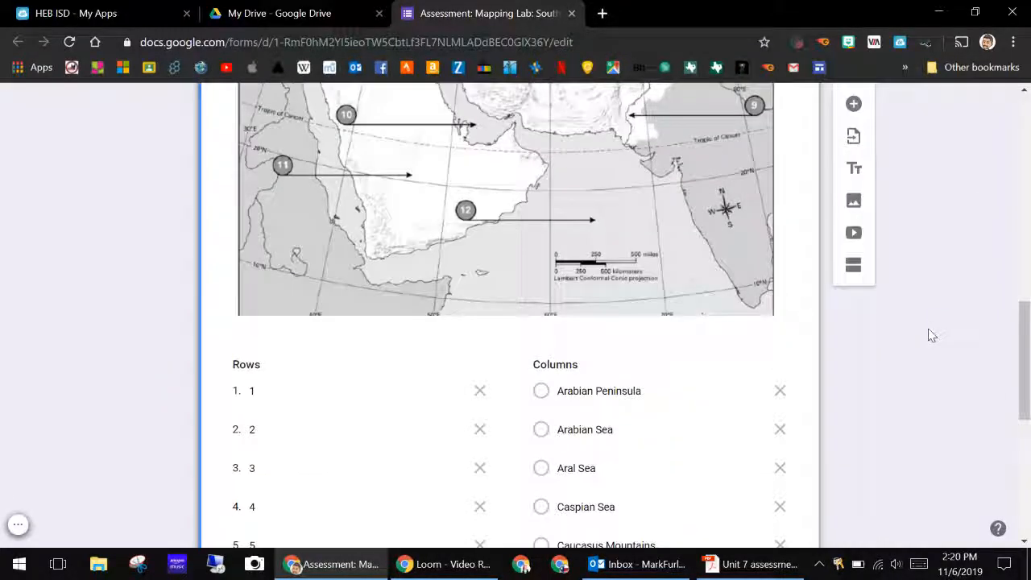
{"action": "scroll", "coordinate": [932, 335], "scroll_direction": "down", "scroll_amount": 5}
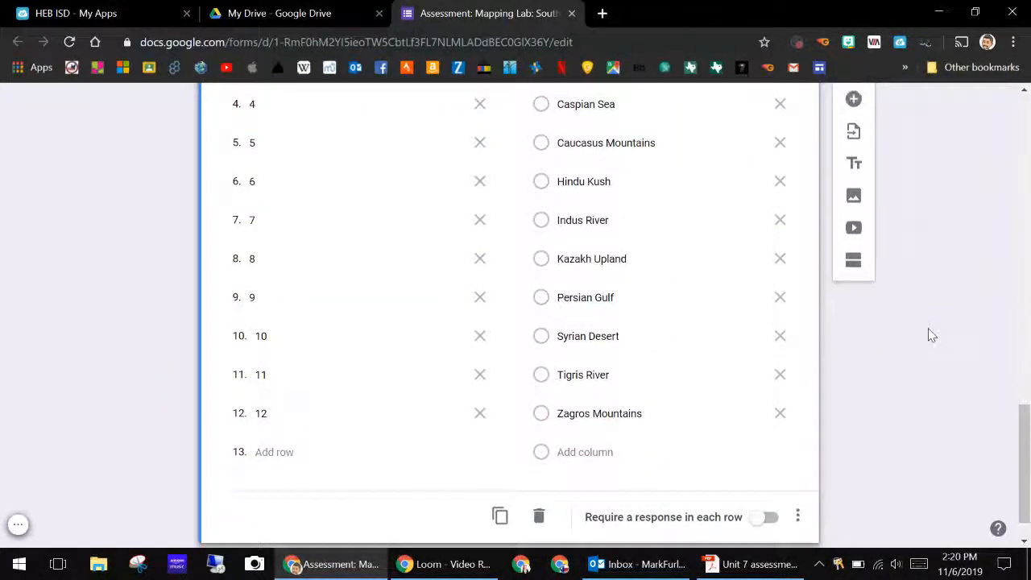
{"action": "scroll", "coordinate": [931, 335], "scroll_direction": "down", "scroll_amount": 1}
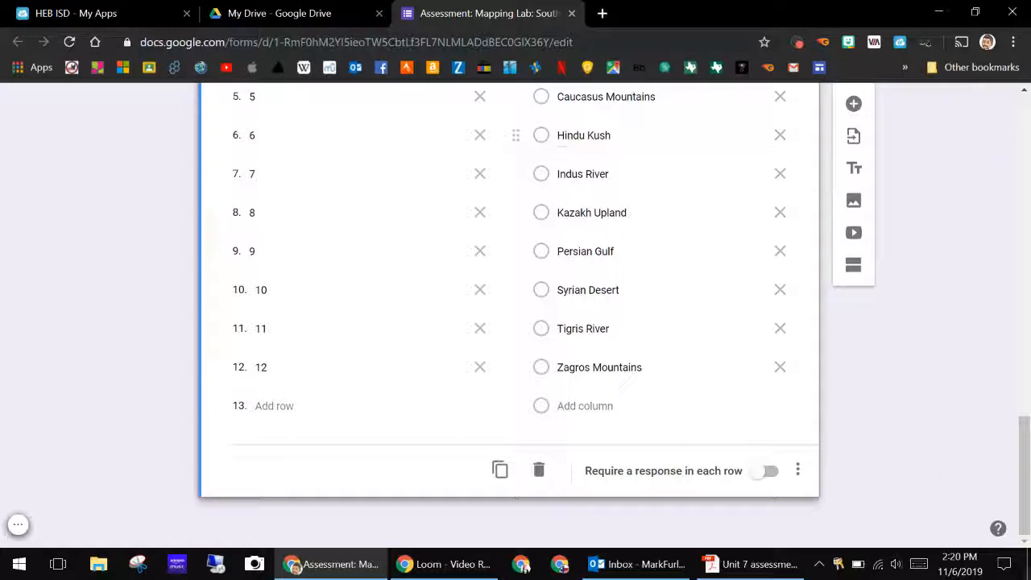
Switch to the Unit 7 assessment PDF in Acrobat, maximize it at 125% zoom, and find question 2
{"action": "left_click", "coordinate": [749, 564]}
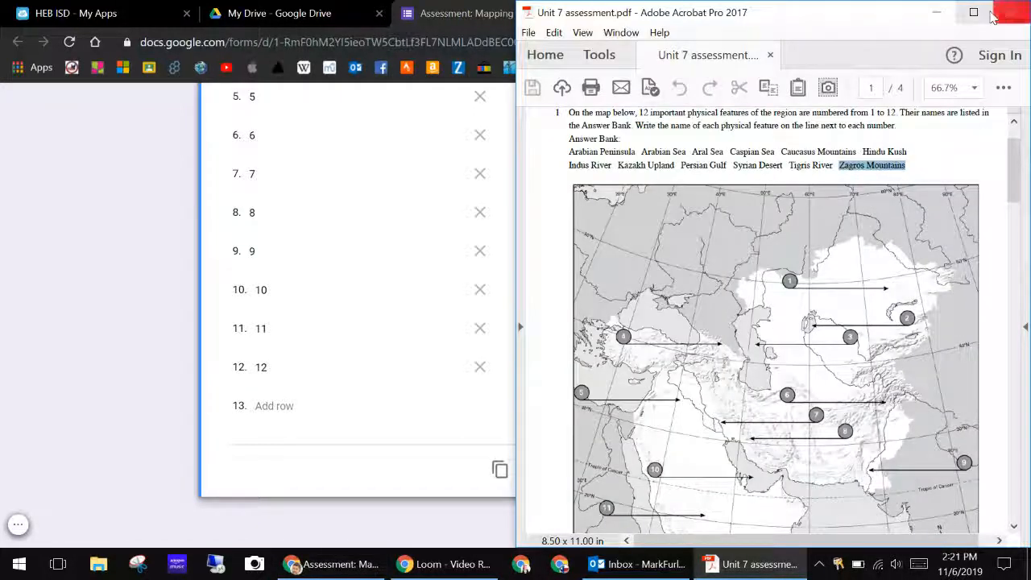
{"action": "left_click", "coordinate": [973, 13]}
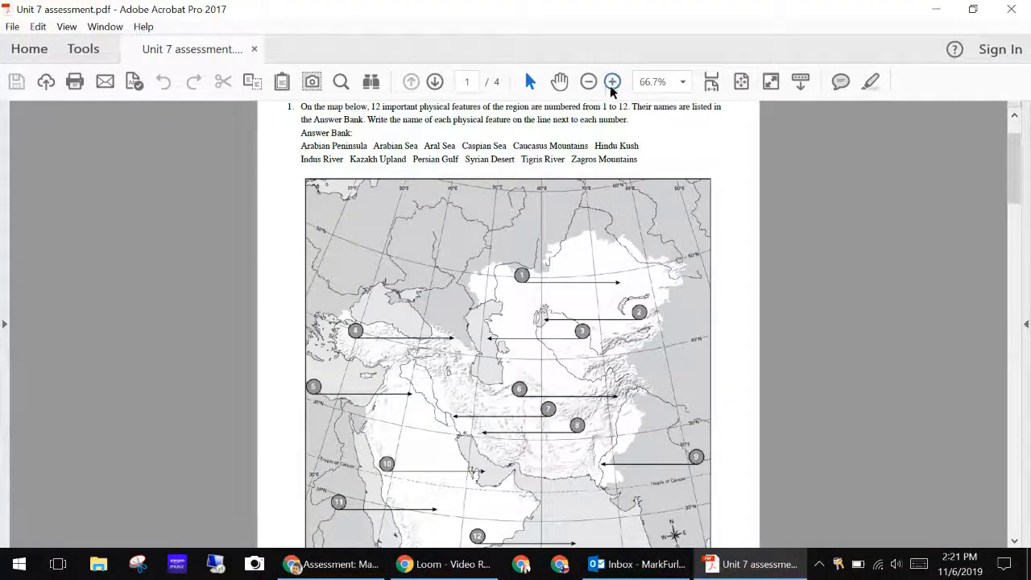
{"action": "left_click", "coordinate": [612, 81]}
{"action": "left_click", "coordinate": [612, 81]}
{"action": "scroll", "coordinate": [689, 286], "scroll_direction": "down", "scroll_amount": 4}
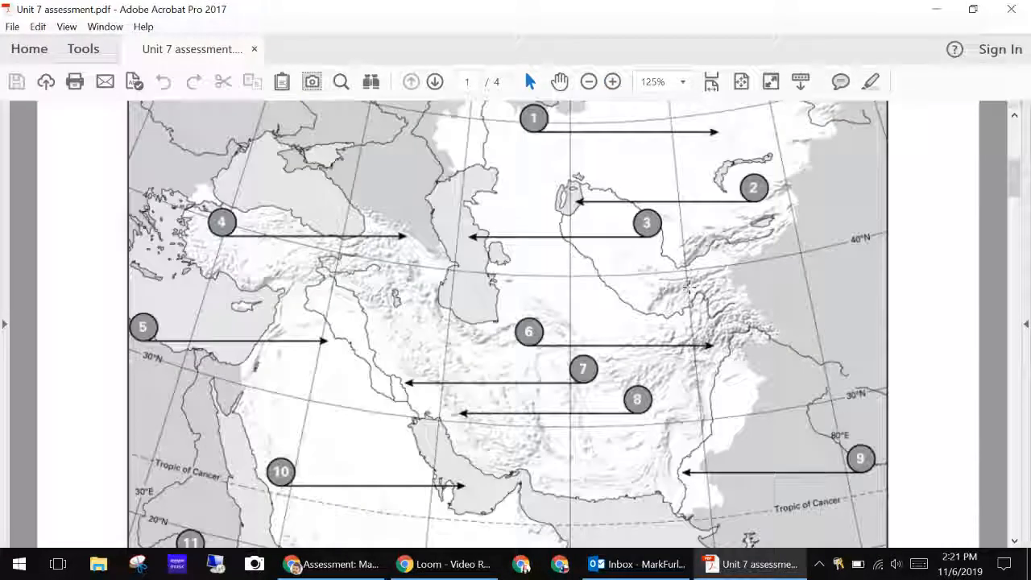
{"action": "scroll", "coordinate": [688, 286], "scroll_direction": "down", "scroll_amount": 15}
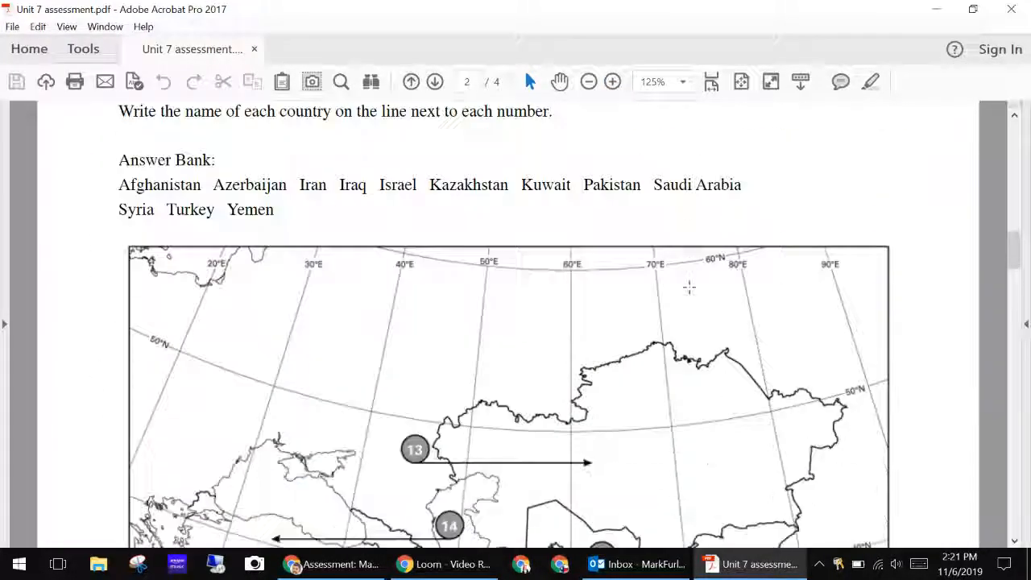
{"action": "scroll", "coordinate": [685, 289], "scroll_direction": "up", "scroll_amount": 1}
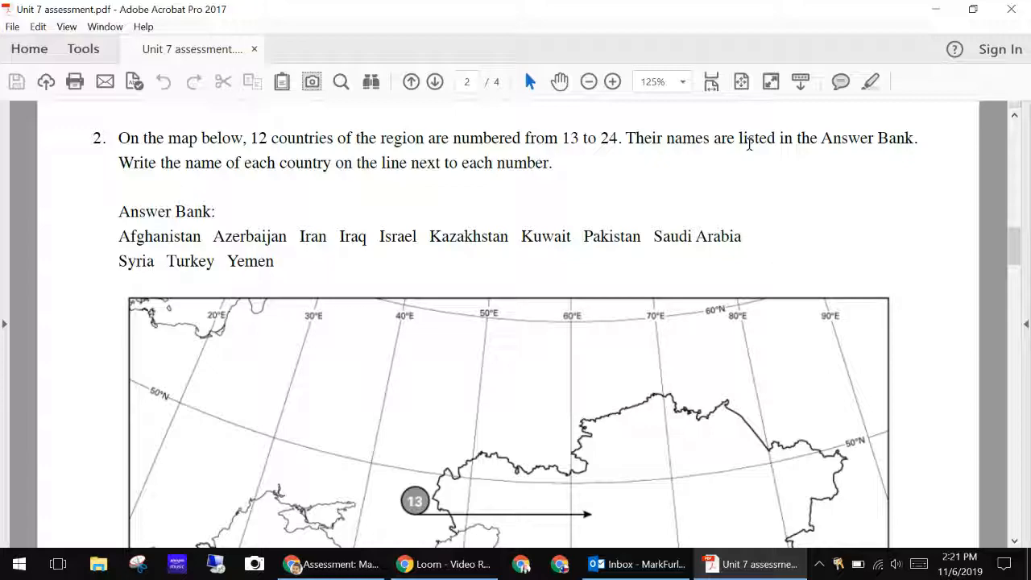
Examine question 2's map with countries numbered 13 to 24, and highlight the country names in its Answer Bank
{"action": "scroll", "coordinate": [729, 222], "scroll_direction": "down", "scroll_amount": 15}
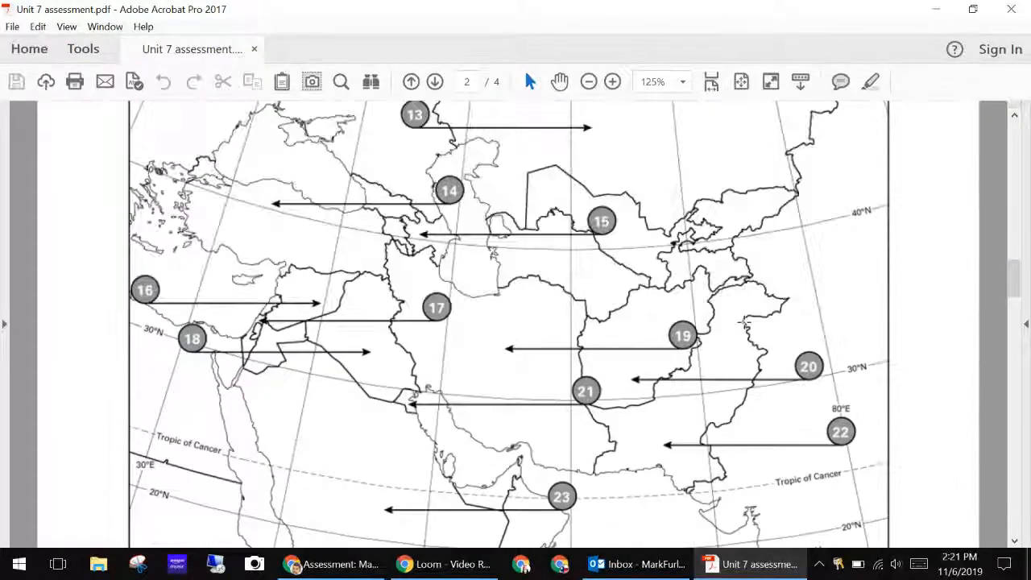
{"action": "scroll", "coordinate": [741, 326], "scroll_direction": "down", "scroll_amount": 5}
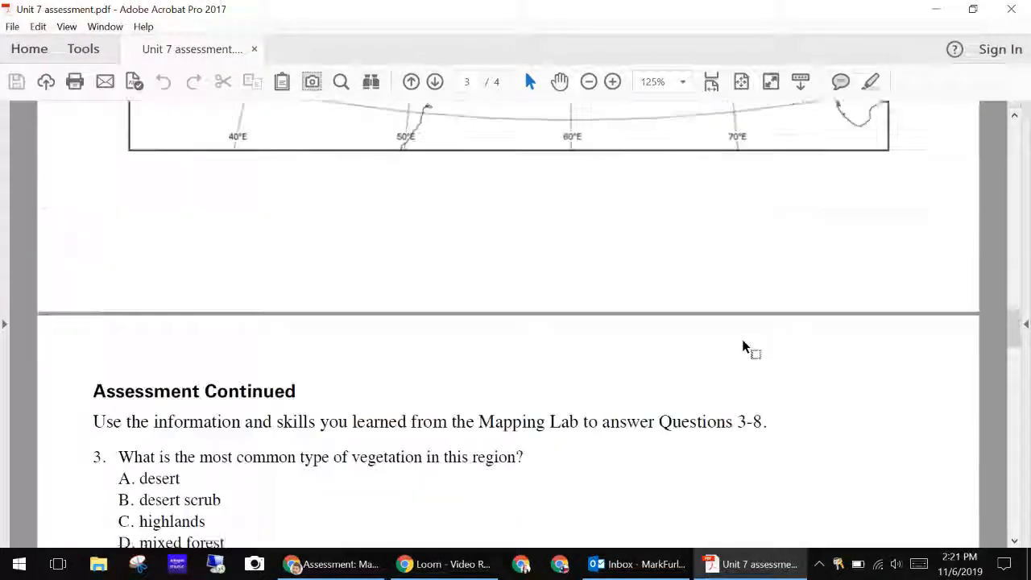
{"action": "scroll", "coordinate": [742, 339], "scroll_direction": "up", "scroll_amount": 8}
{"action": "scroll", "coordinate": [745, 345], "scroll_direction": "up", "scroll_amount": 3}
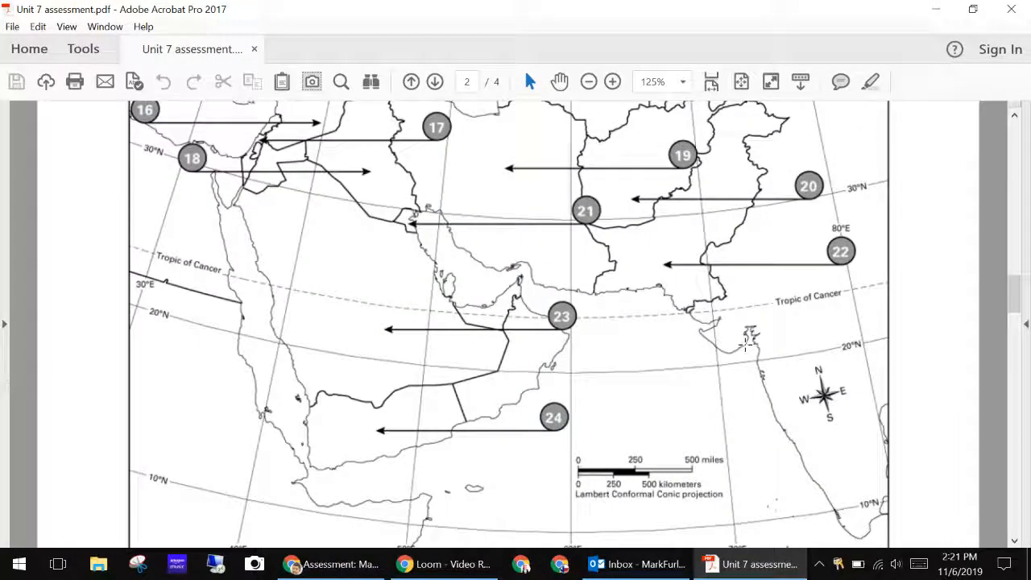
{"action": "scroll", "coordinate": [747, 338], "scroll_direction": "up", "scroll_amount": 5}
{"action": "scroll", "coordinate": [746, 337], "scroll_direction": "up", "scroll_amount": 4}
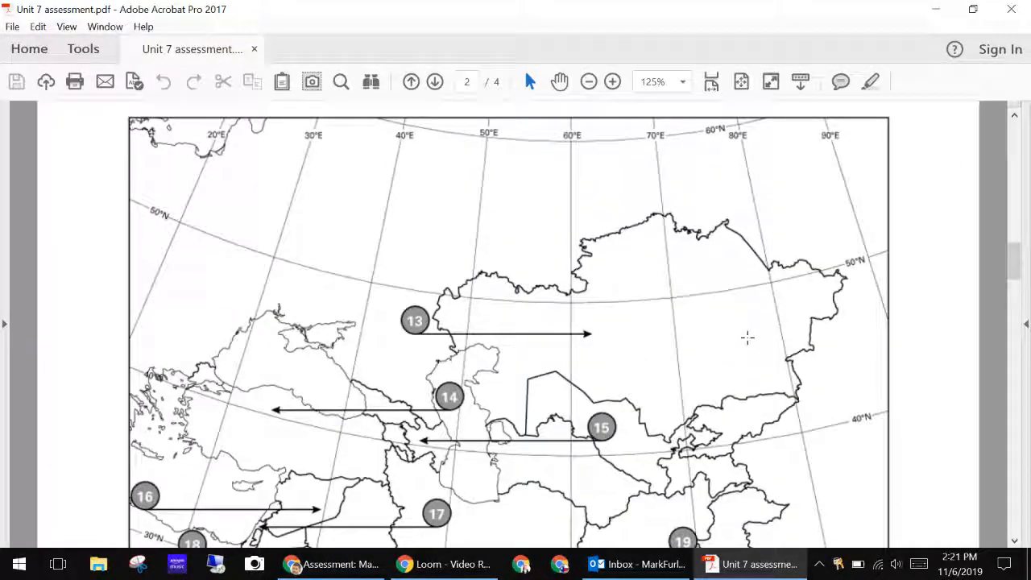
{"action": "scroll", "coordinate": [746, 336], "scroll_direction": "up", "scroll_amount": 2}
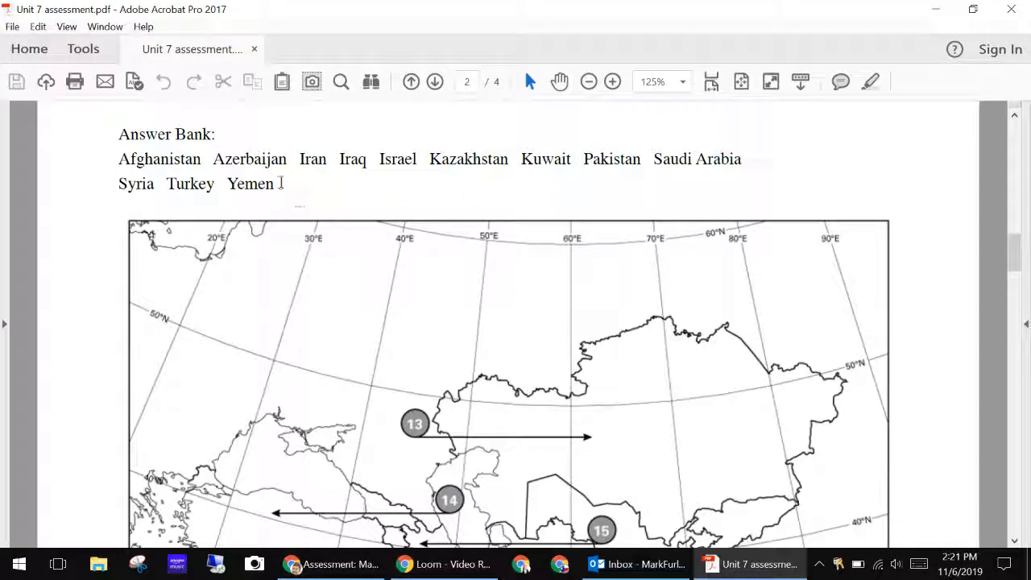
{"action": "triple_click", "coordinate": [231, 179]}
{"action": "scroll", "coordinate": [448, 196], "scroll_direction": "down", "scroll_amount": 10}
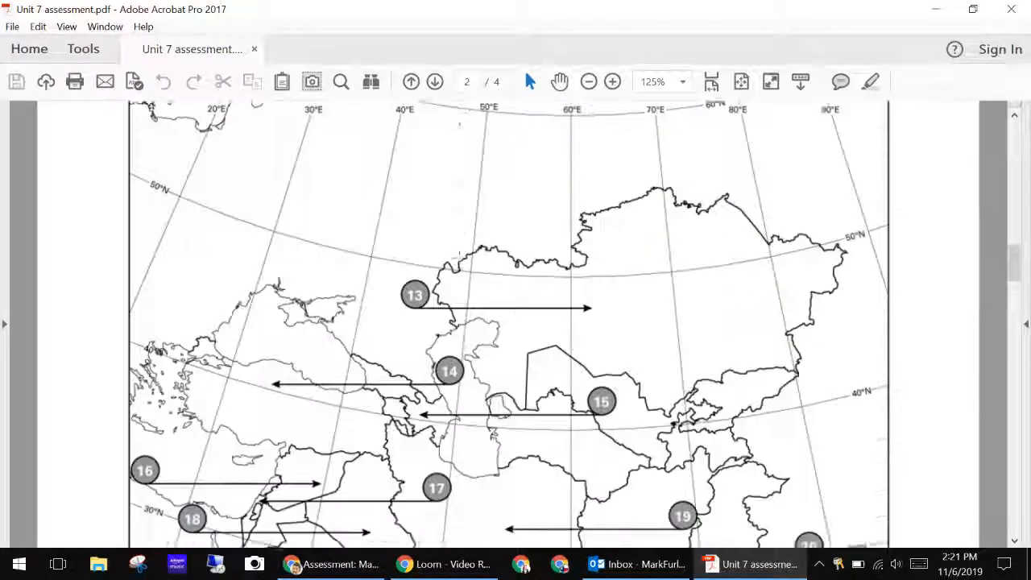
{"action": "scroll", "coordinate": [462, 153], "scroll_direction": "up", "scroll_amount": 10}
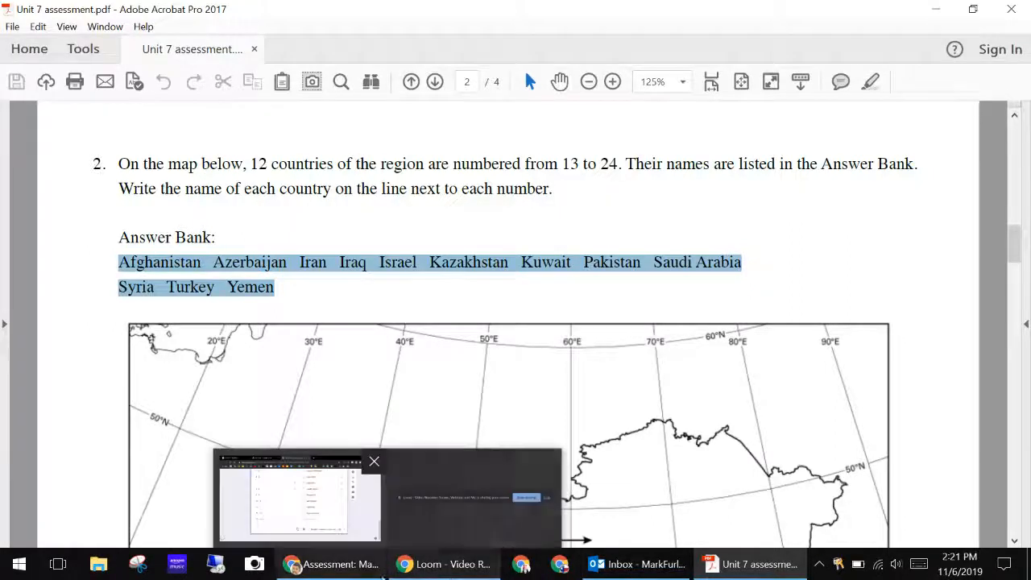
Switch back to the Google Form editor in Chrome and go to the end of question 1's grid
{"action": "left_click", "coordinate": [360, 574]}
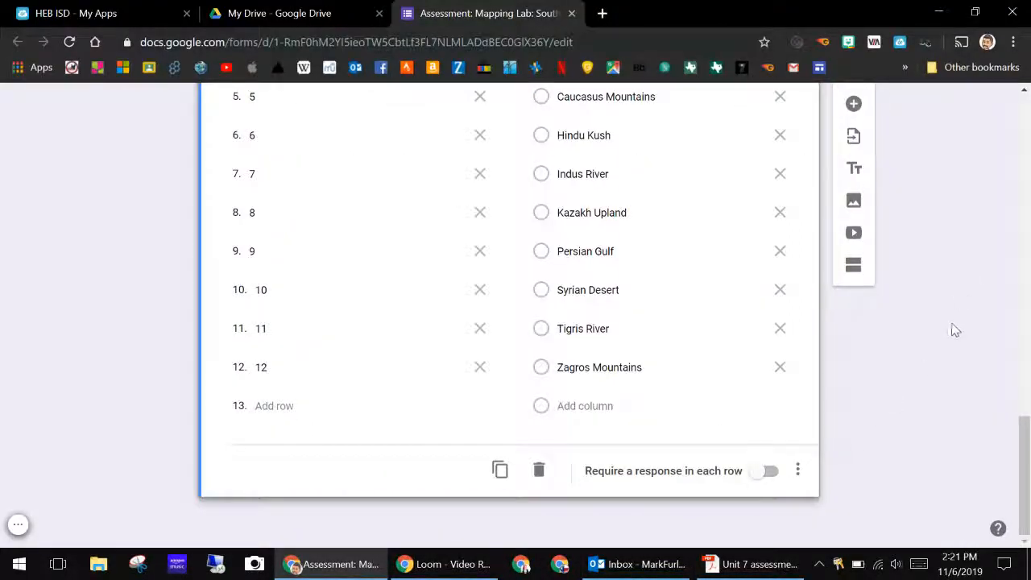
{"action": "scroll", "coordinate": [953, 332], "scroll_direction": "up", "scroll_amount": 1}
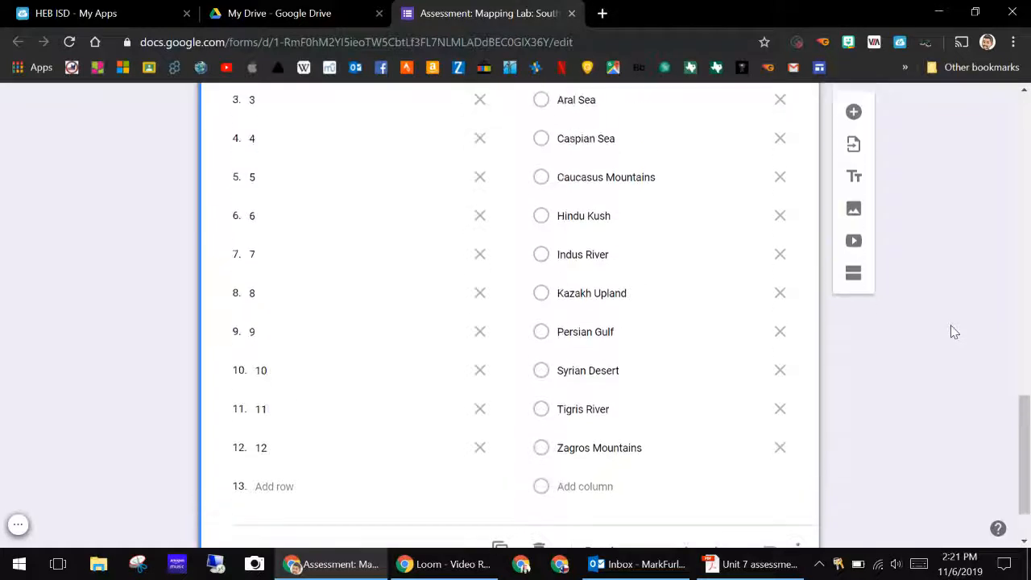
{"action": "scroll", "coordinate": [952, 331], "scroll_direction": "down", "scroll_amount": 1}
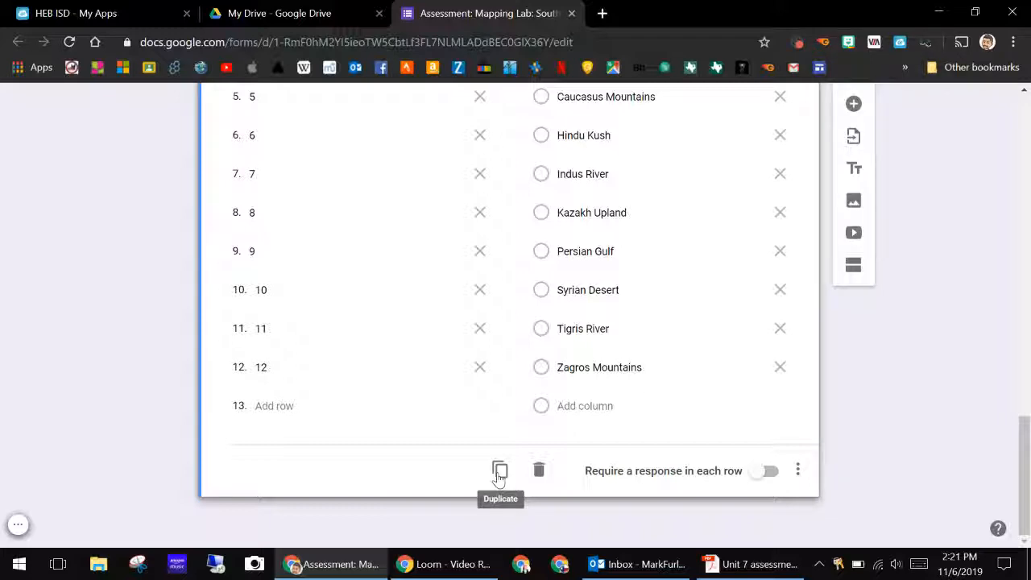
{"action": "left_click", "coordinate": [499, 471]}
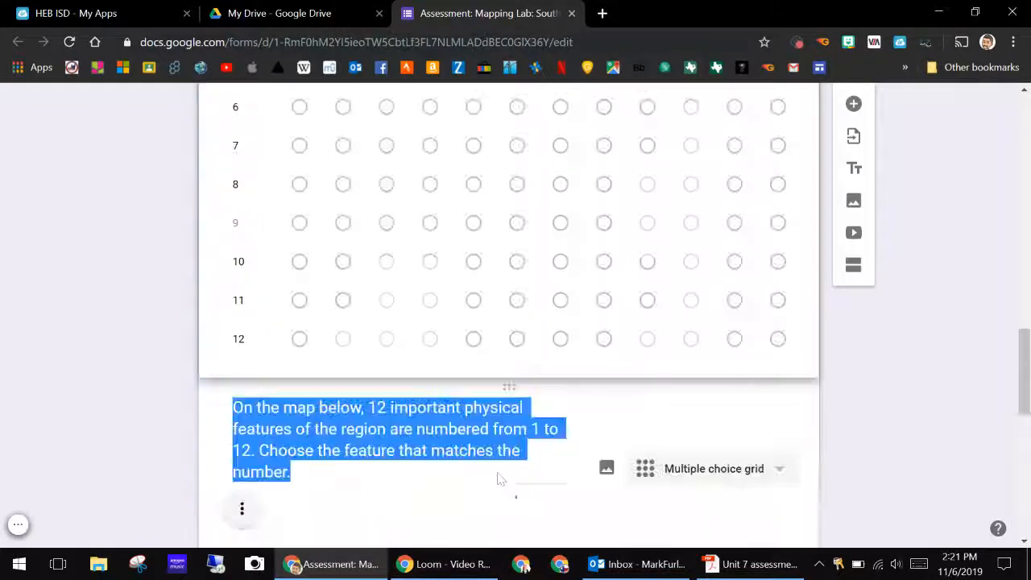
{"action": "scroll", "coordinate": [943, 400], "scroll_direction": "down", "scroll_amount": 5}
{"action": "scroll", "coordinate": [946, 402], "scroll_direction": "down", "scroll_amount": 4}
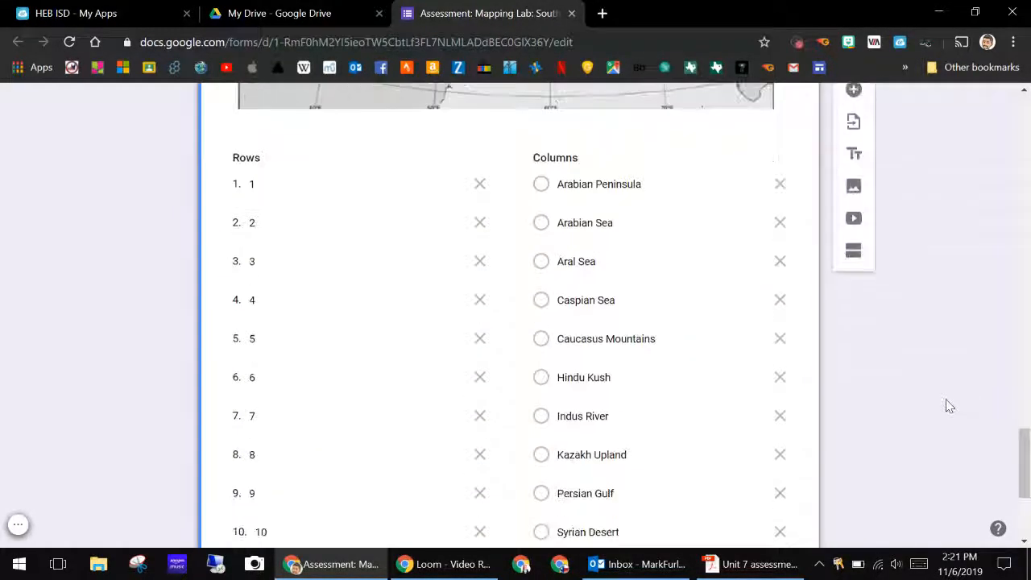
{"action": "scroll", "coordinate": [949, 407], "scroll_direction": "up", "scroll_amount": 6}
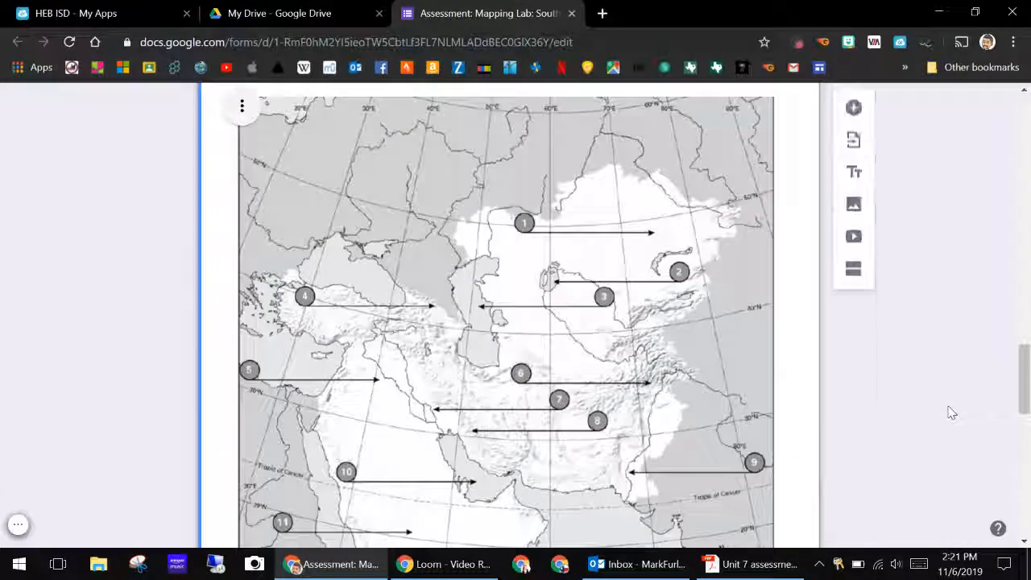
{"action": "scroll", "coordinate": [948, 409], "scroll_direction": "down", "scroll_amount": 10}
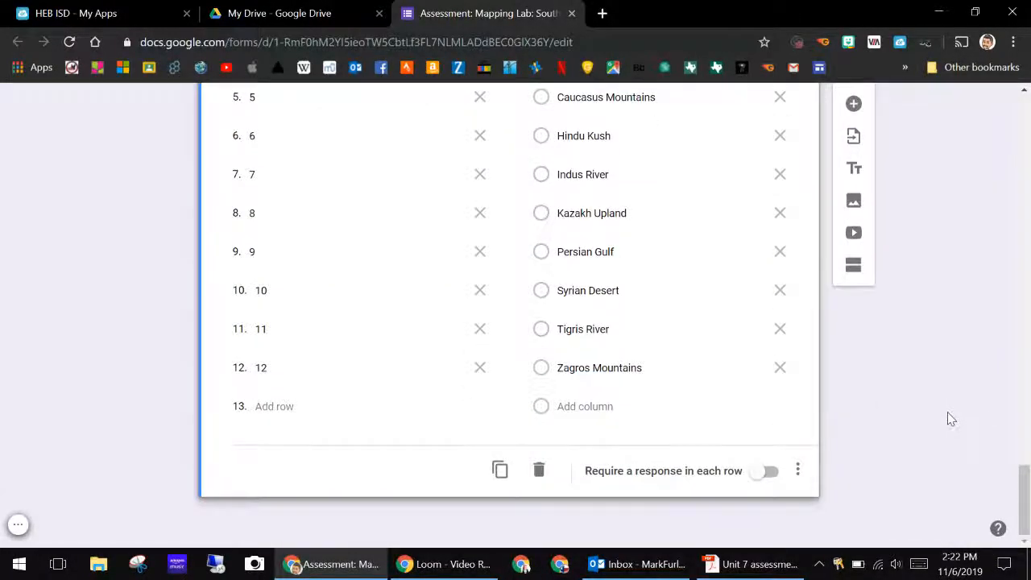
{"action": "scroll", "coordinate": [948, 413], "scroll_direction": "up", "scroll_amount": 15}
{"action": "scroll", "coordinate": [948, 417], "scroll_direction": "down", "scroll_amount": 15}
{"action": "left_click", "coordinate": [538, 470]}
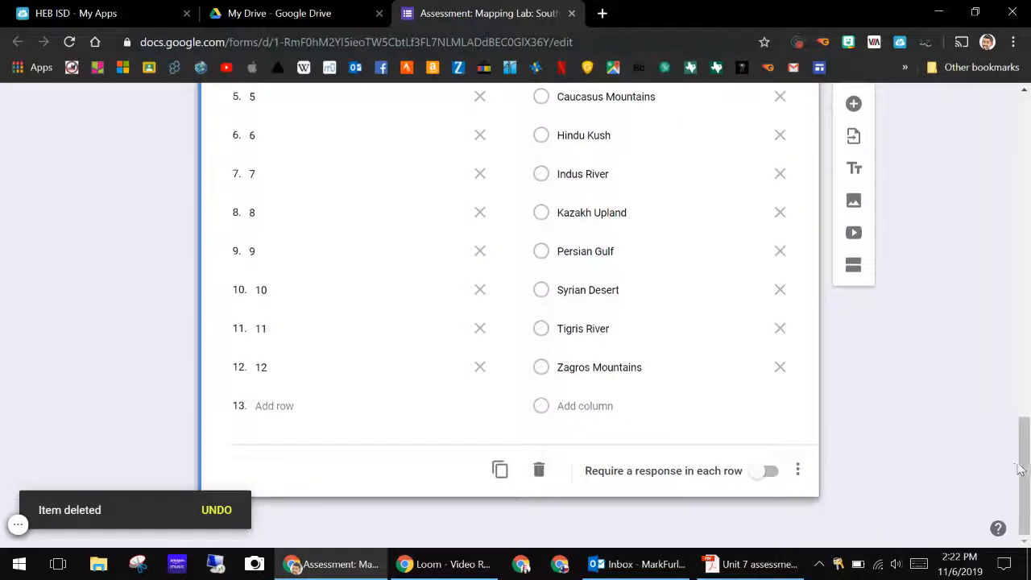
Add a new question after question 1 and make it a multiple choice grid
{"action": "mouse_move", "coordinate": [1020, 461]}
{"action": "left_mouse_down"}
{"action": "mouse_move", "coordinate": [1022, 334]}
{"action": "mouse_move", "coordinate": [1023, 469]}
{"action": "left_mouse_up"}
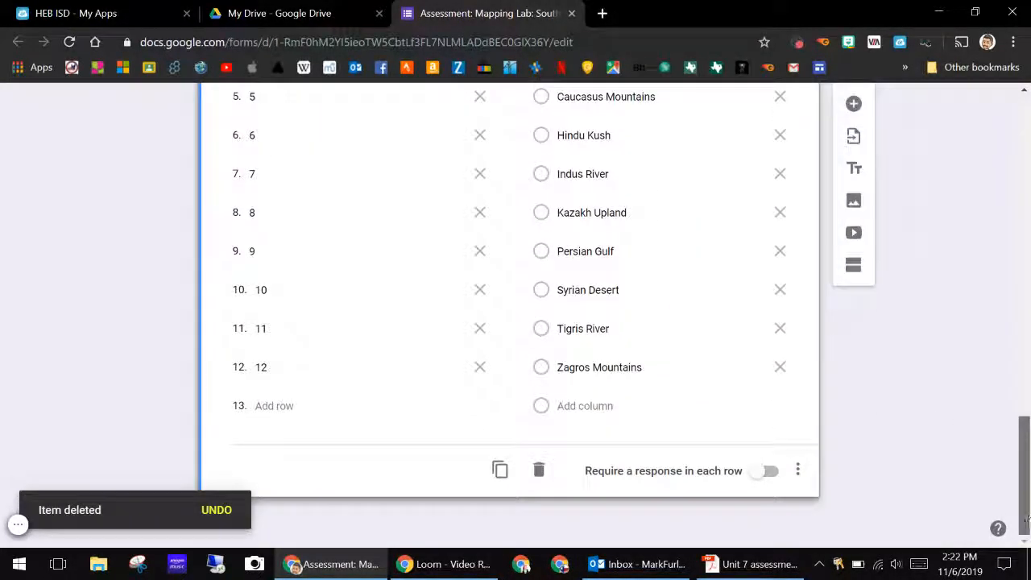
{"action": "left_click", "coordinate": [855, 107]}
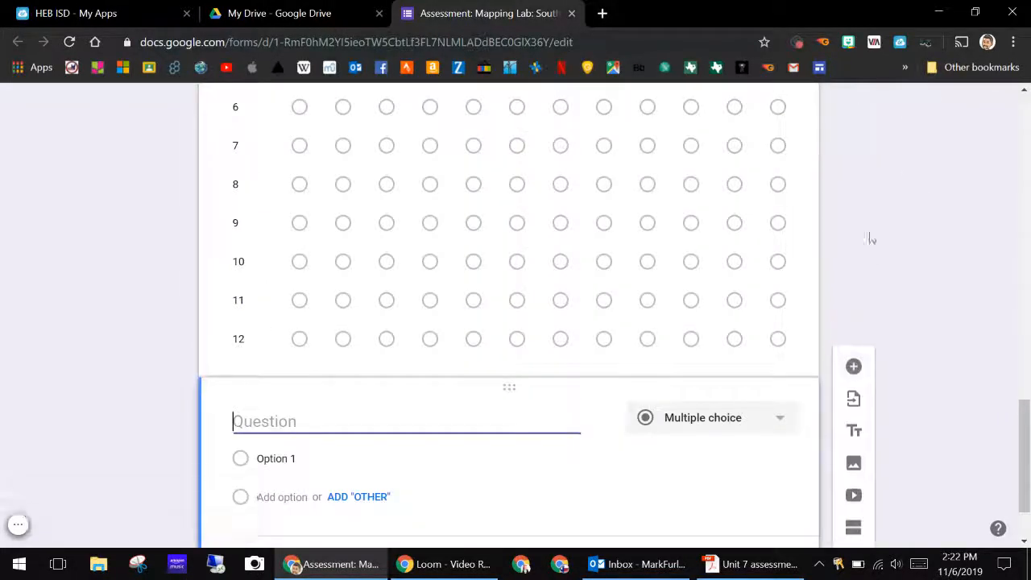
{"action": "left_click", "coordinate": [771, 327]}
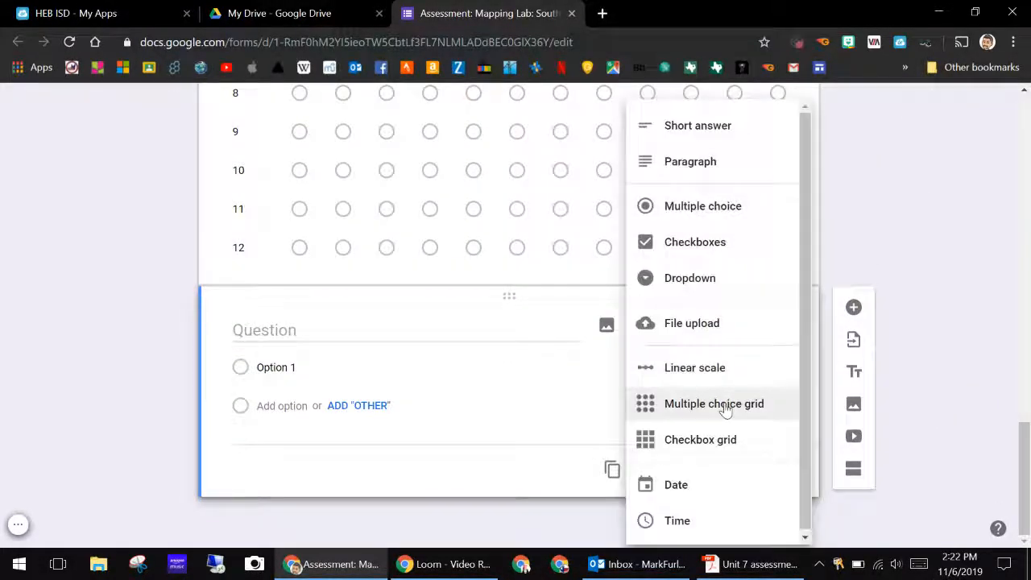
{"action": "left_click", "coordinate": [726, 411]}
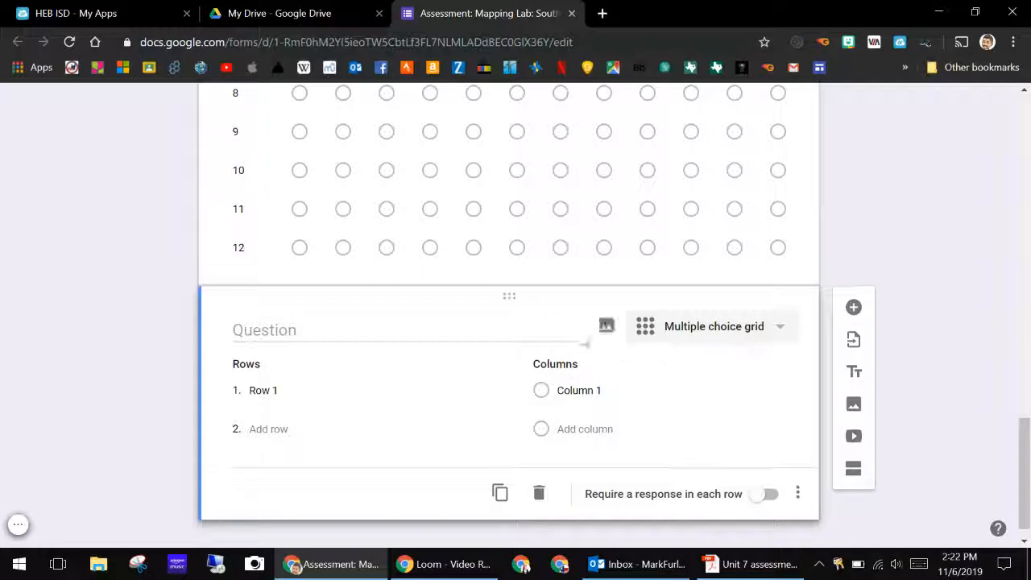
Copy question 2's full instructions from the Unit 7 assessment PDF into the new grid question's title in the form
{"action": "left_click", "coordinate": [769, 562]}
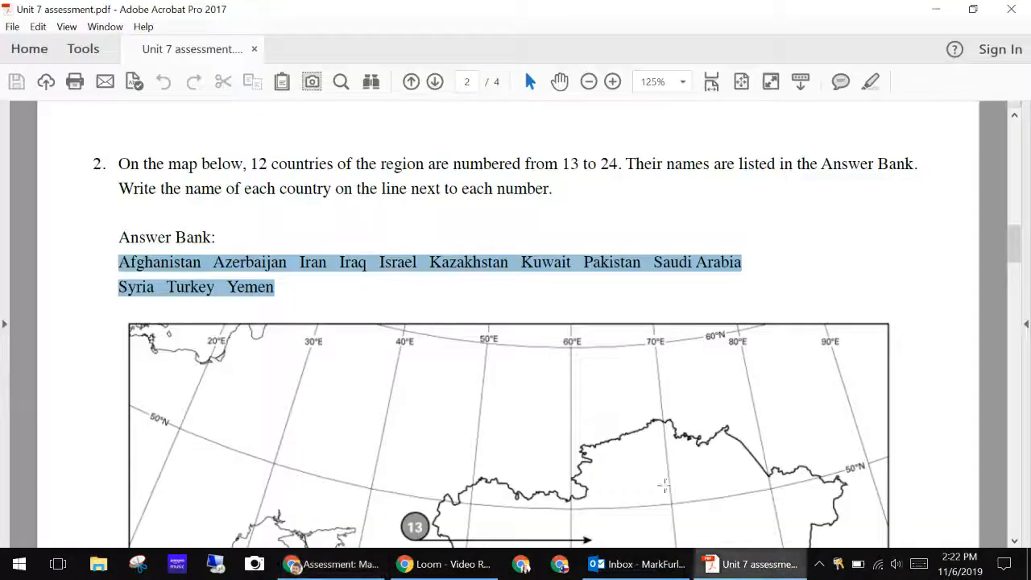
{"action": "left_click", "coordinate": [392, 202]}
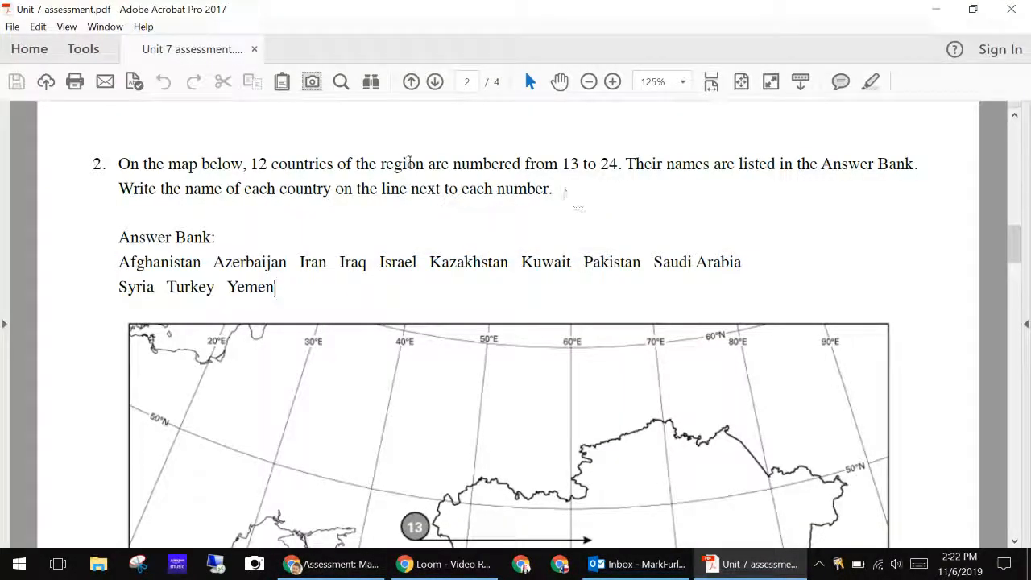
{"action": "left_click_drag", "start_coordinate": [115, 163], "coordinate": [556, 184]}
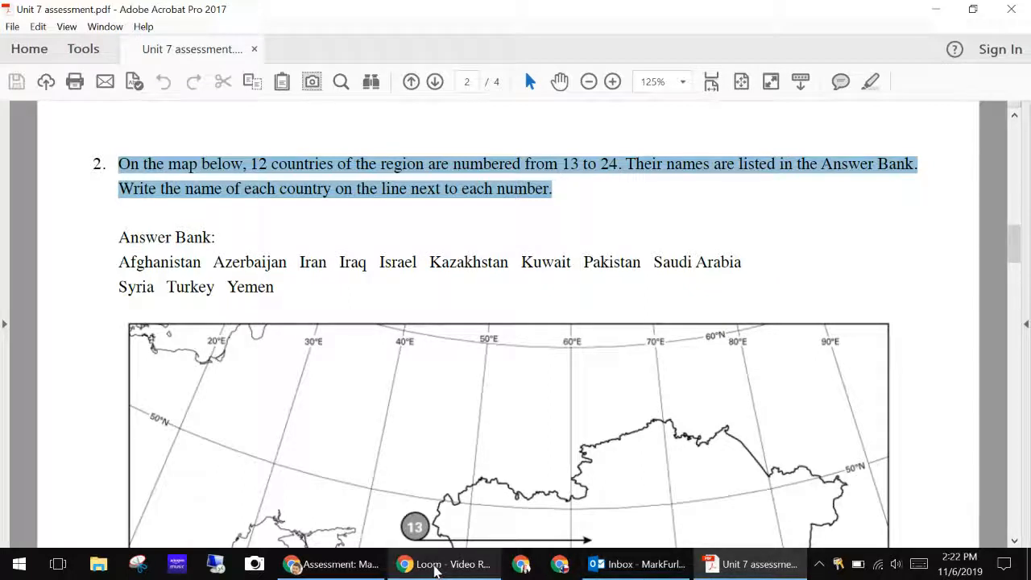
{"action": "left_click", "coordinate": [338, 564]}
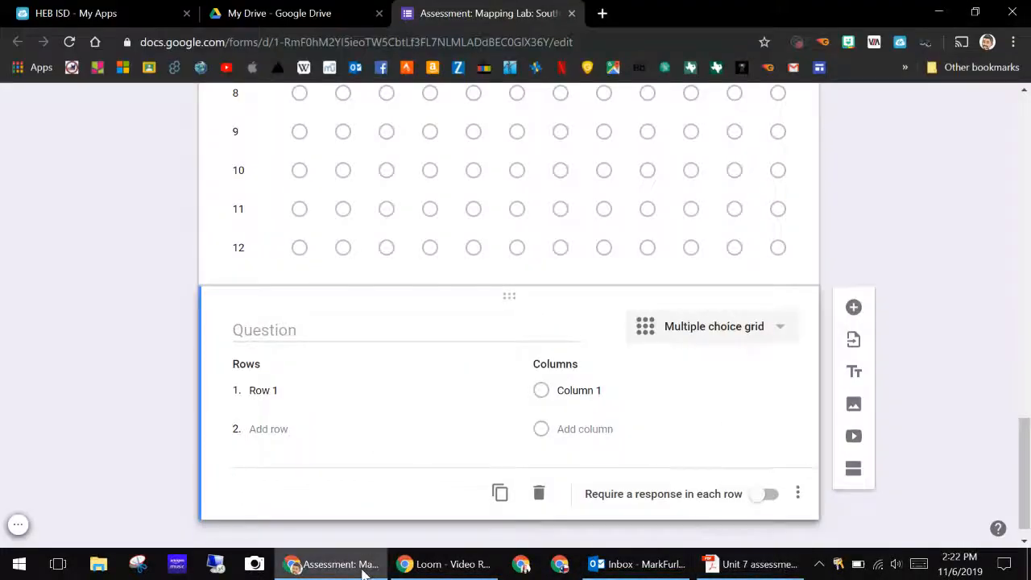
{"action": "left_click", "coordinate": [358, 333]}
{"action": "type", "text": "On the map below, 12 countries of the region are numbered from 13 to 24. Their names are listed in the Answer Bank.Write the name of each country on the line next to each number."}
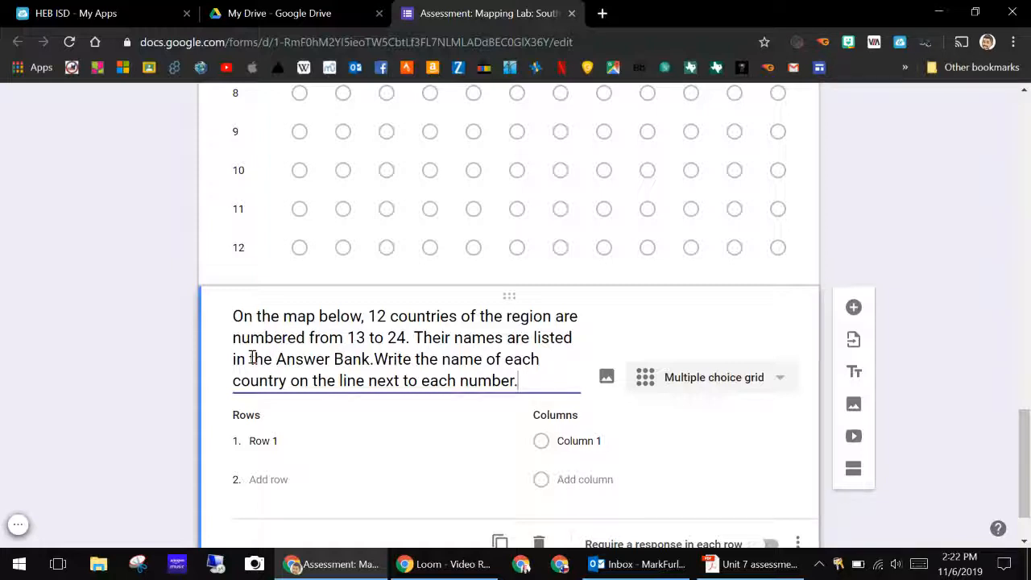
Replace "in the Answer Bank" with "on the left" in the new question's title
{"action": "left_click_drag", "start_coordinate": [233, 359], "coordinate": [369, 361]}
{"action": "type", "text": "o the line"}
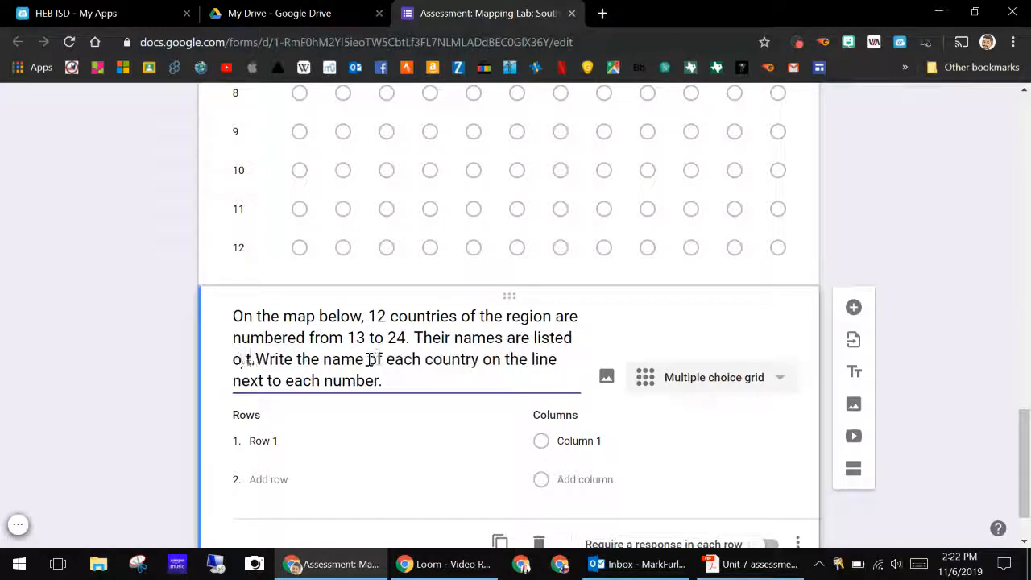
{"action": "key", "text": "BackSpace"}
{"action": "key", "text": "BackSpace"}
{"action": "key", "text": "BackSpace"}
{"action": "key", "text": "BackSpace"}
{"action": "key", "text": "BackSpace"}
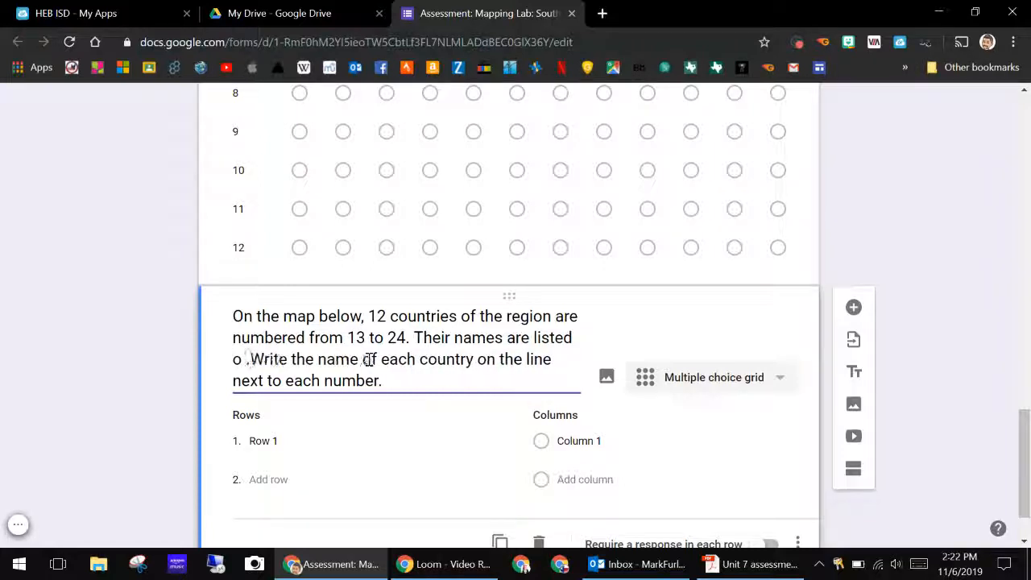
{"action": "type", "text": "n the lef"}
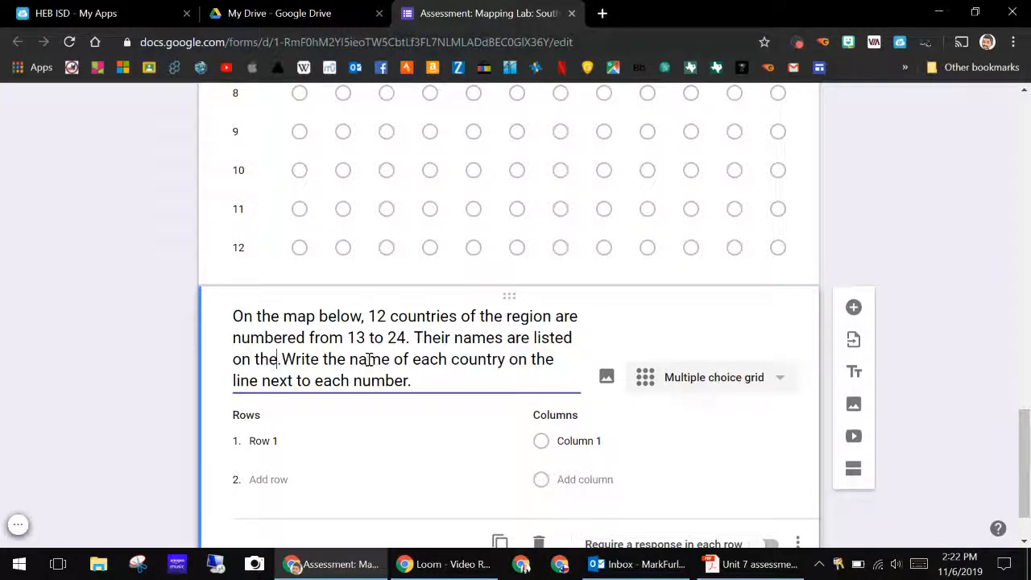
{"action": "type", "text": "t"}
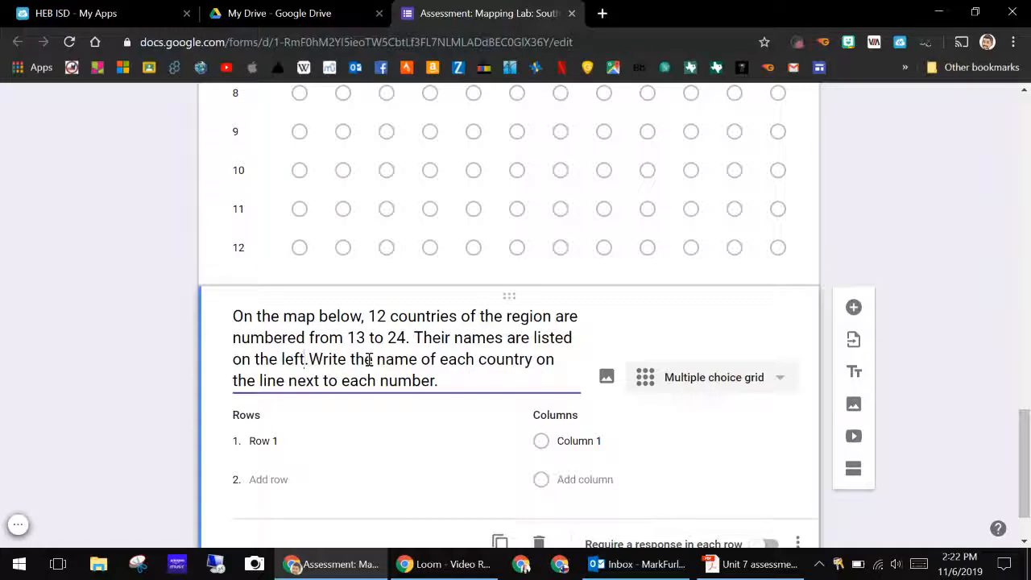
Reword the title's last sentence as "Choose the name of each country that matches the number.", separated by a space from the sentence before it
{"action": "left_click", "coordinate": [310, 355]}
{"action": "left_click_drag", "start_coordinate": [313, 359], "coordinate": [447, 375]}
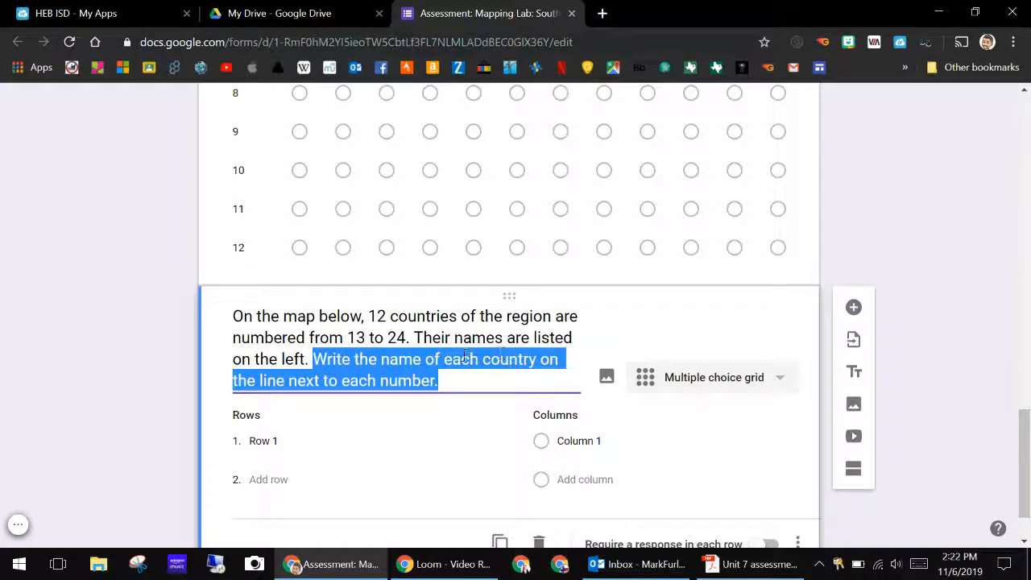
{"action": "double_click", "coordinate": [336, 359]}
{"action": "type", "text": "Choose"}
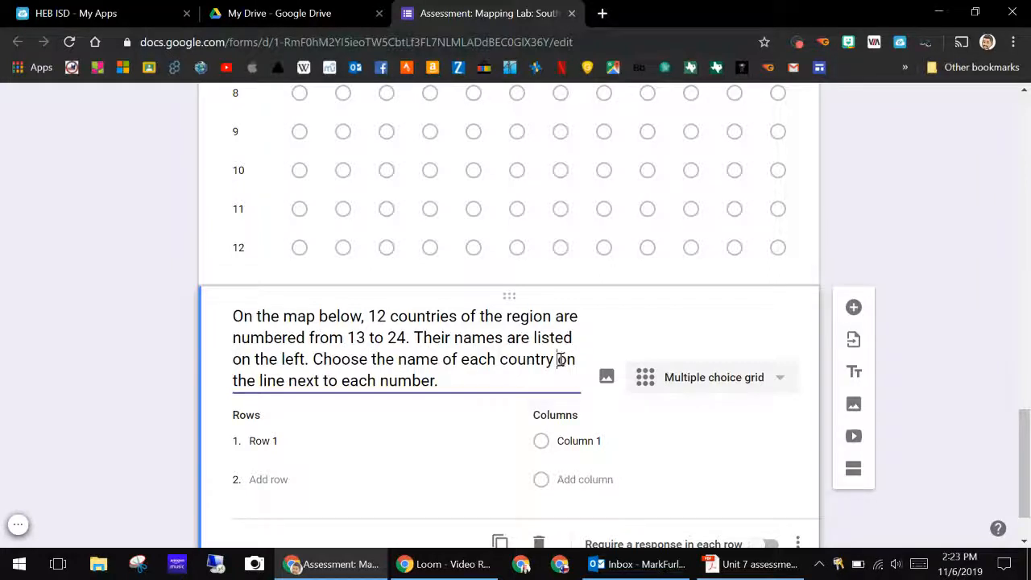
{"action": "left_click_drag", "start_coordinate": [557, 359], "coordinate": [563, 376]}
{"action": "key", "text": "BackSpace"}
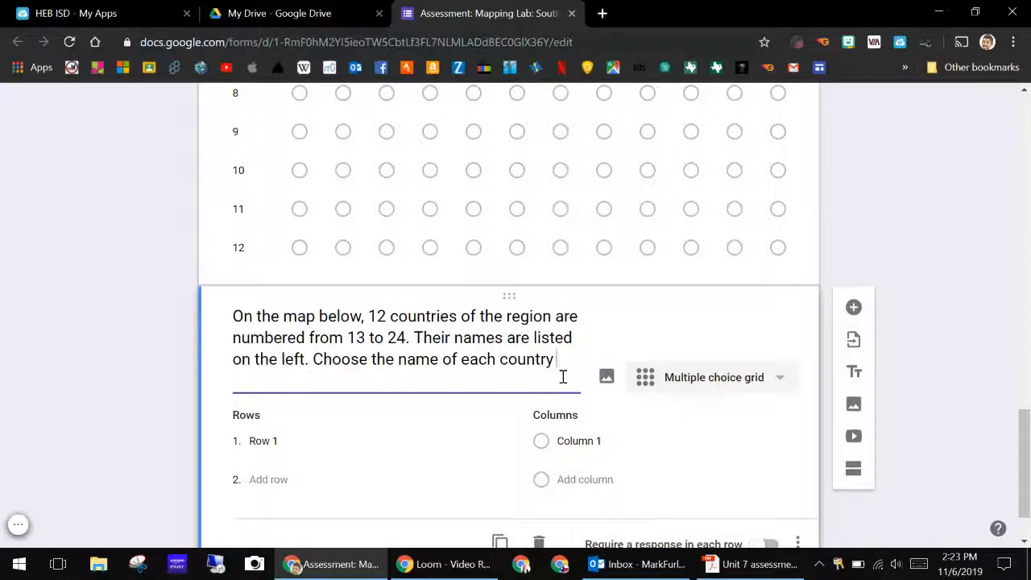
{"action": "type", "text": "that"}
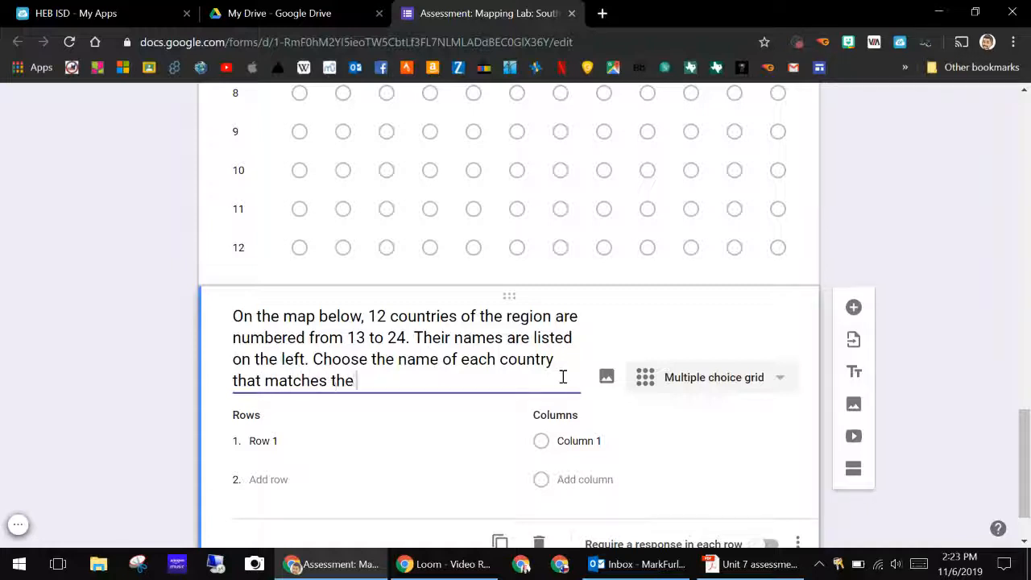
{"action": "type", "text": "matches the number."}
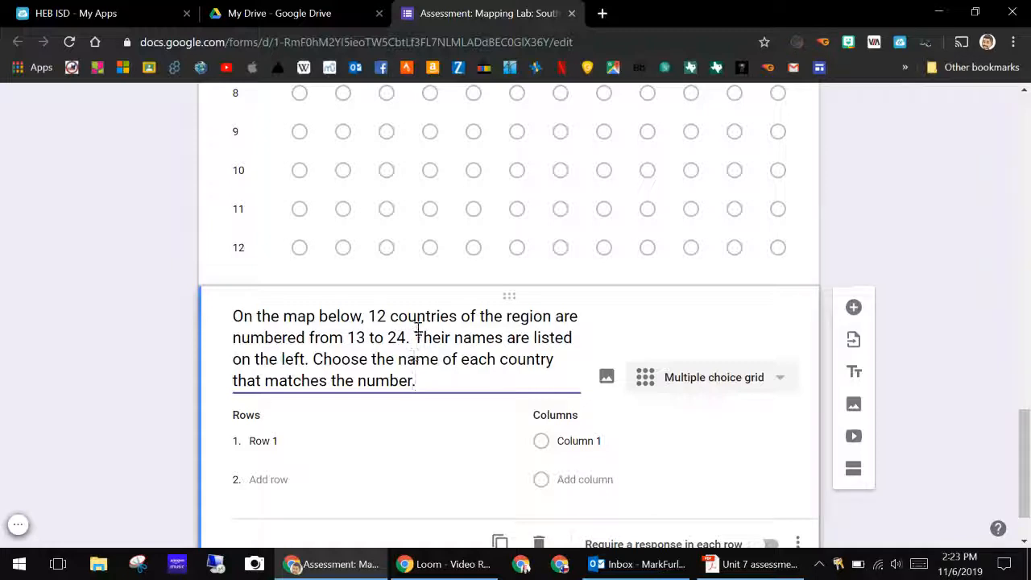
Delete "Their names are listed on the left." from the new question's title and compare the wording with question 1's title
{"action": "left_click_drag", "start_coordinate": [417, 330], "coordinate": [311, 355]}
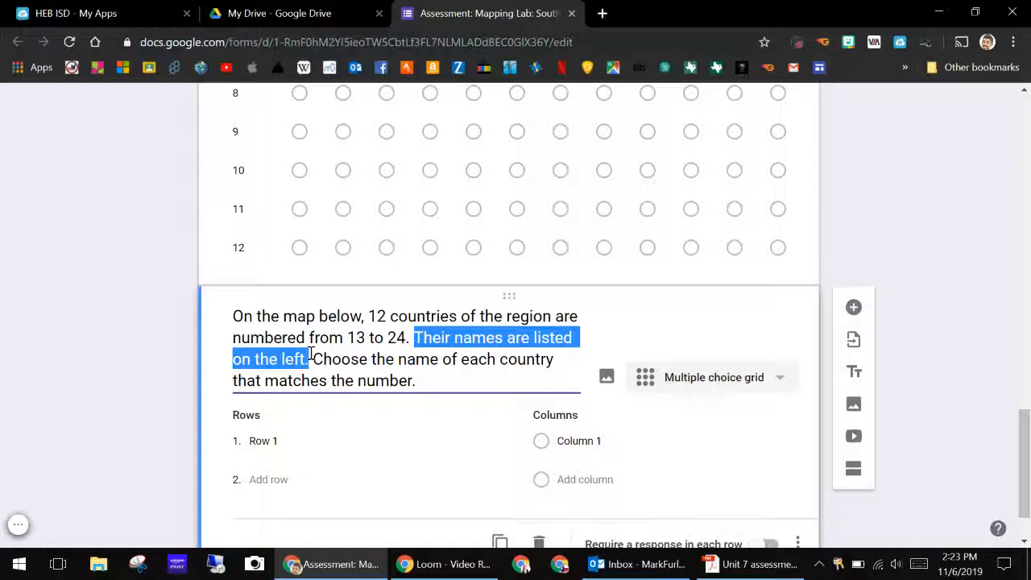
{"action": "key", "text": "BackSpace"}
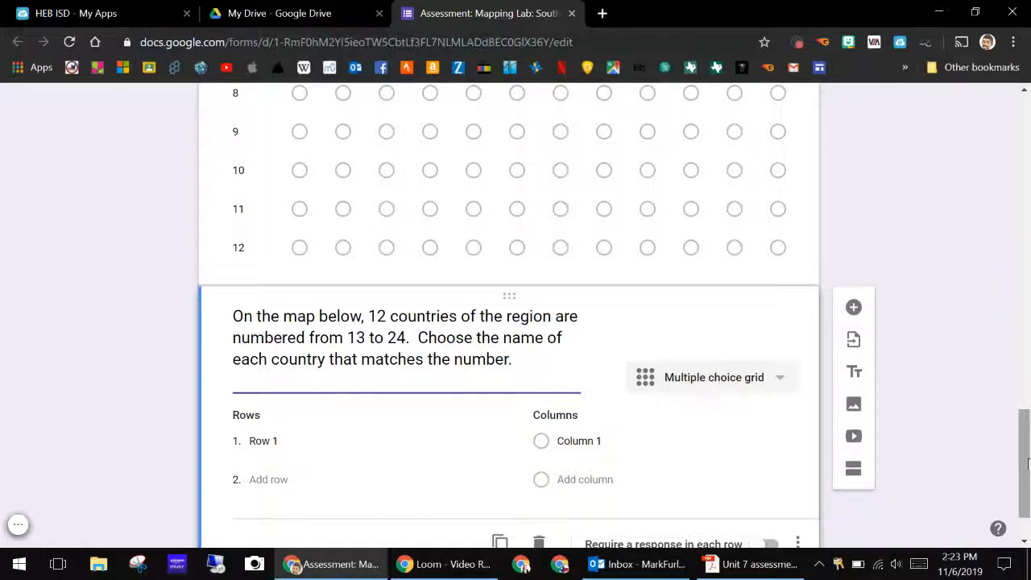
{"action": "left_click_drag", "start_coordinate": [1023, 463], "coordinate": [1021, 190]}
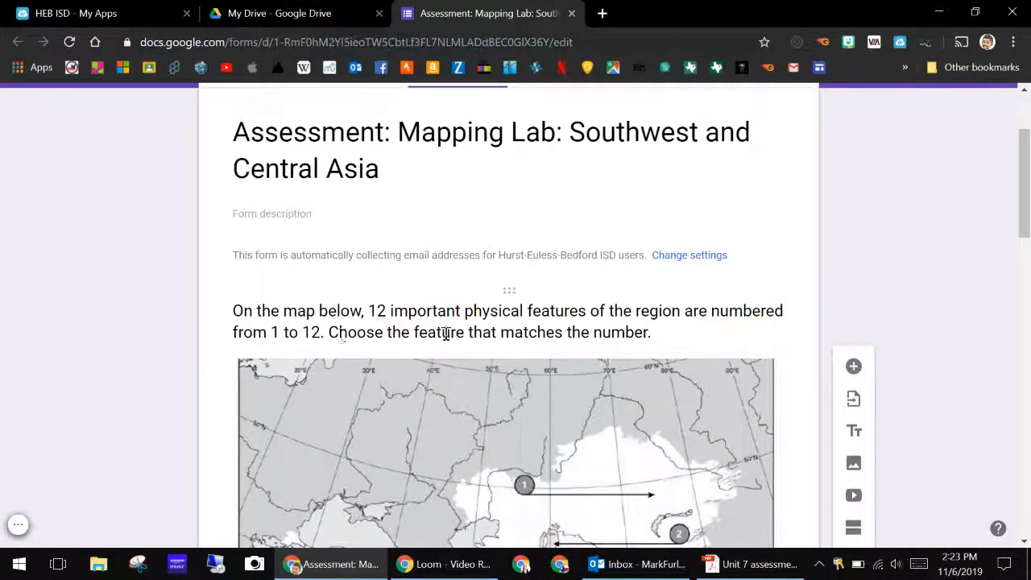
{"action": "scroll", "coordinate": [989, 319], "scroll_direction": "down", "scroll_amount": 15}
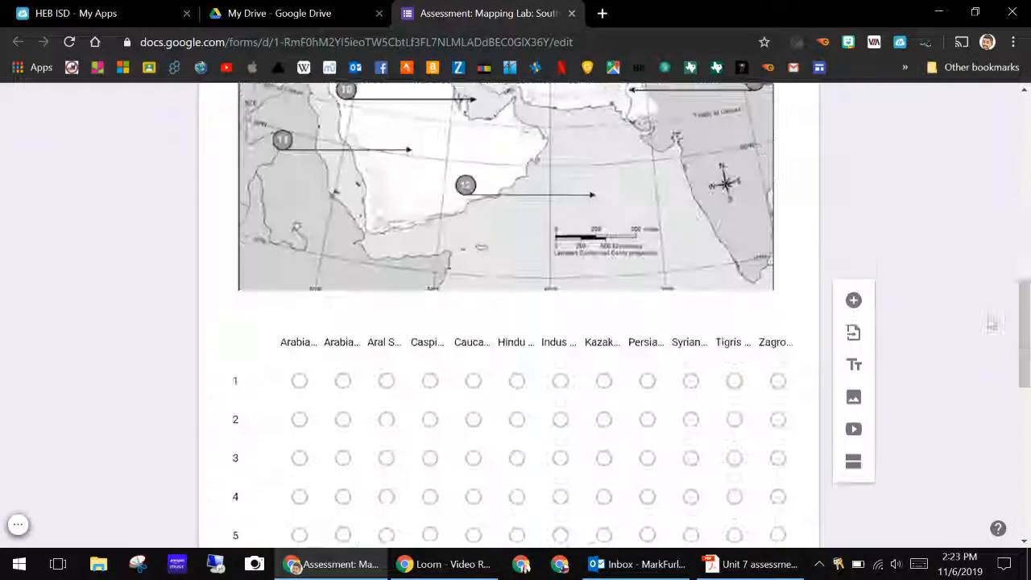
{"action": "scroll", "coordinate": [991, 323], "scroll_direction": "down", "scroll_amount": 2}
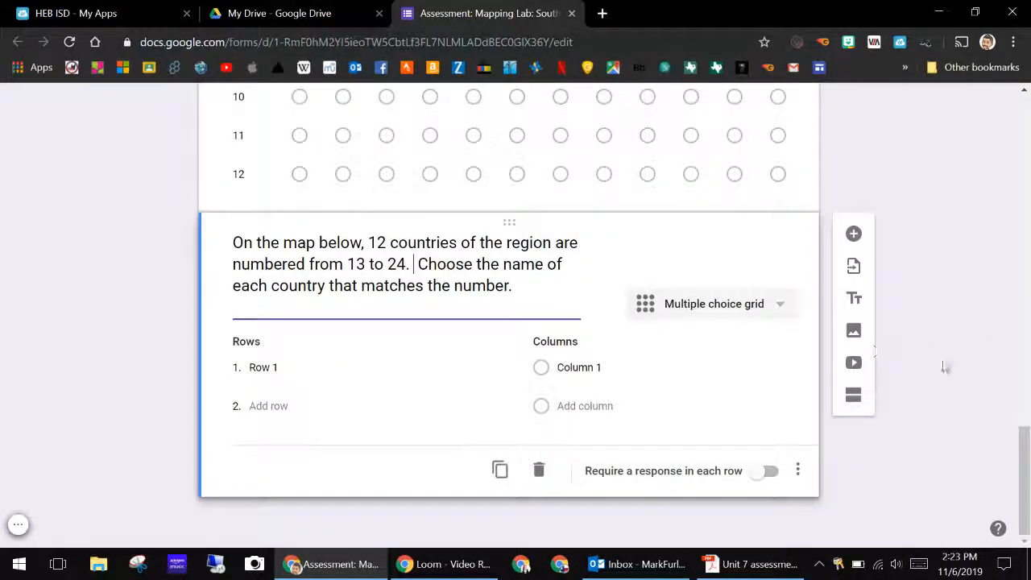
Switch to the Unit 7 assessment PDF and reduce the page zoom to 75% around question 2's map
{"action": "left_click", "coordinate": [749, 563]}
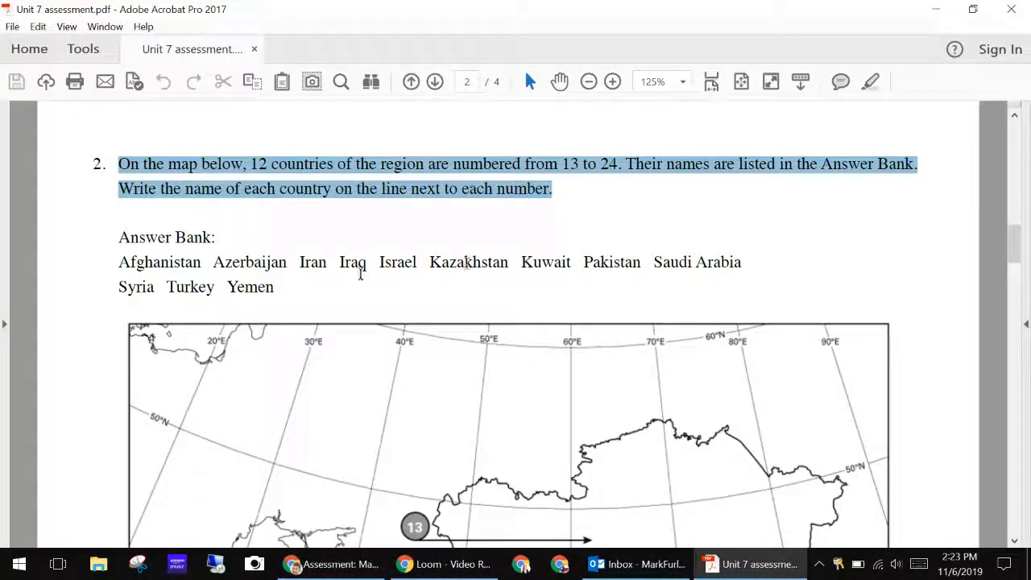
{"action": "scroll", "coordinate": [315, 271], "scroll_direction": "down", "scroll_amount": 12}
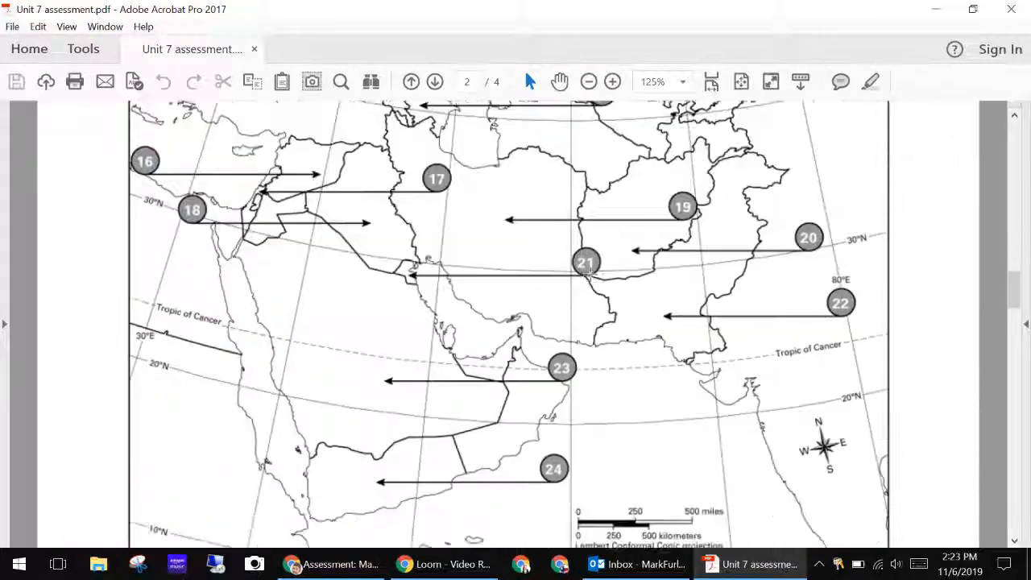
{"action": "scroll", "coordinate": [590, 271], "scroll_direction": "down", "scroll_amount": 3}
{"action": "scroll", "coordinate": [591, 271], "scroll_direction": "up", "scroll_amount": 8}
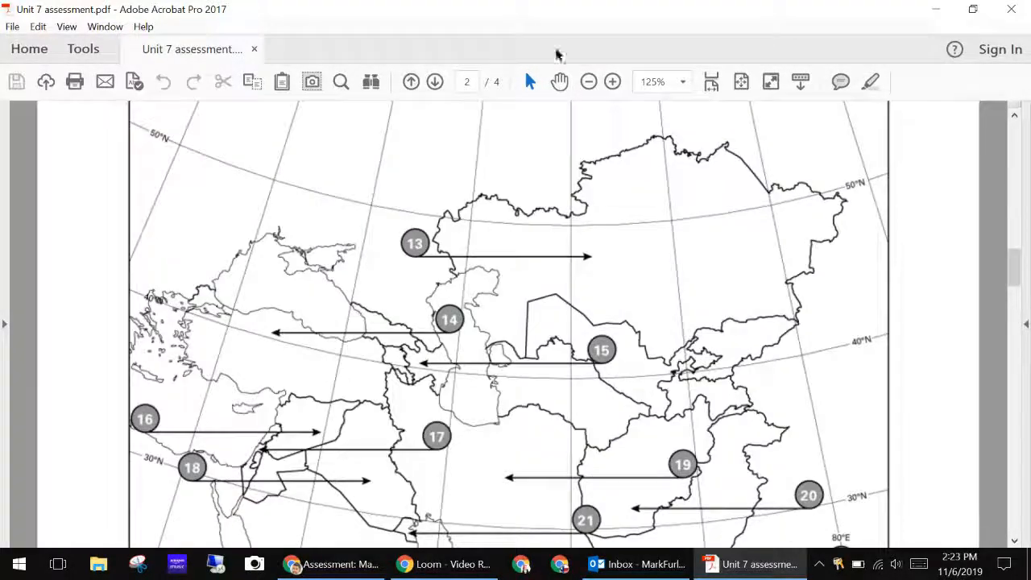
{"action": "left_click", "coordinate": [589, 81]}
{"action": "left_click", "coordinate": [589, 82]}
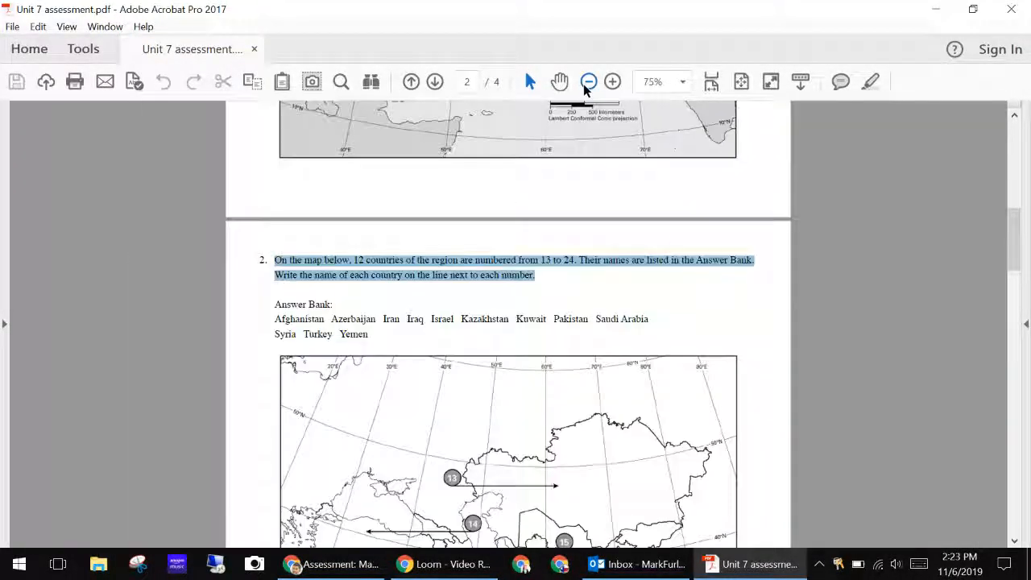
{"action": "scroll", "coordinate": [591, 367], "scroll_direction": "down", "scroll_amount": 8}
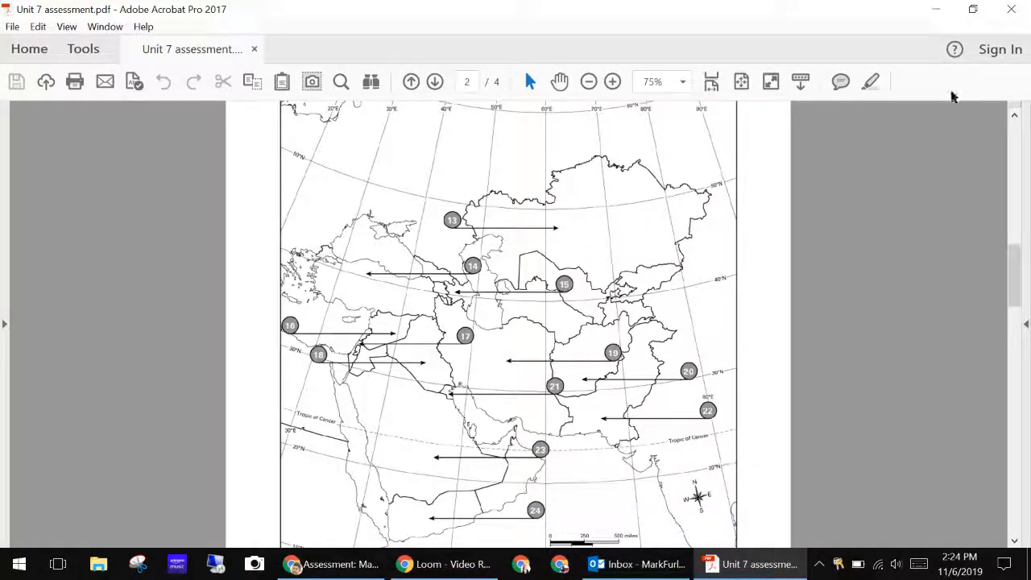
{"action": "left_click", "coordinate": [66, 30]}
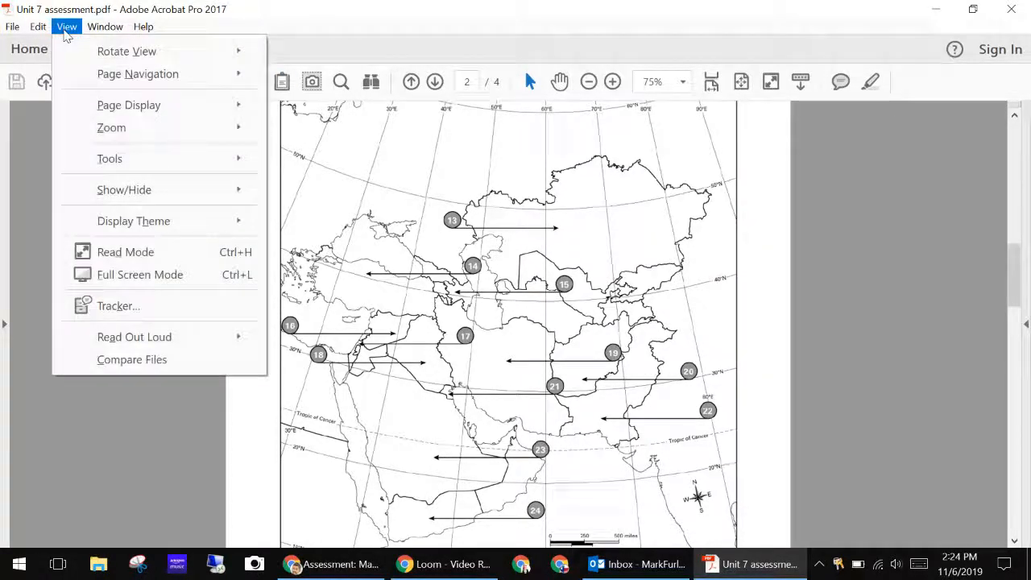
{"action": "mouse_move", "coordinate": [143, 101]}
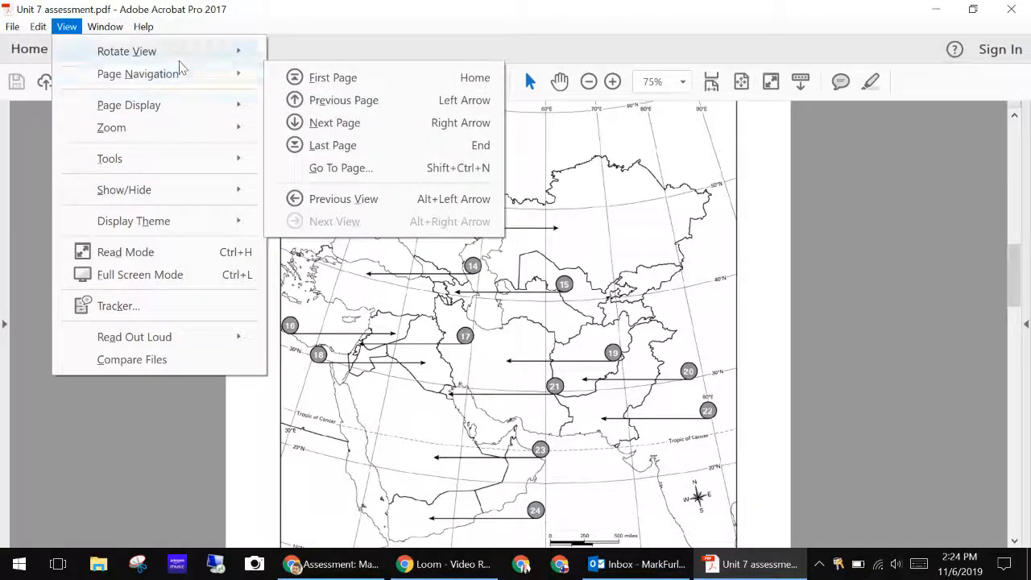
{"action": "mouse_move", "coordinate": [186, 157]}
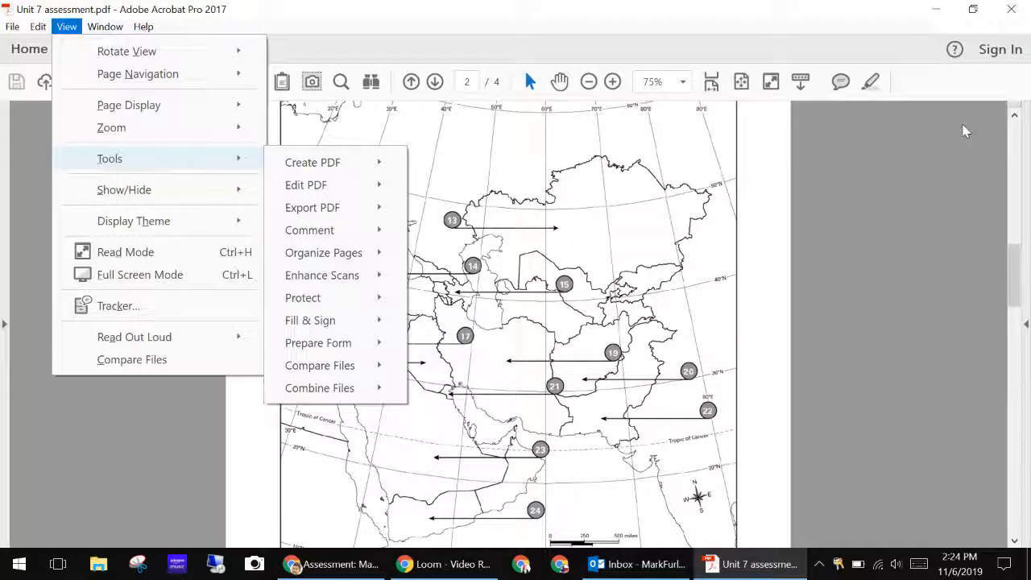
{"action": "left_click", "coordinate": [942, 216]}
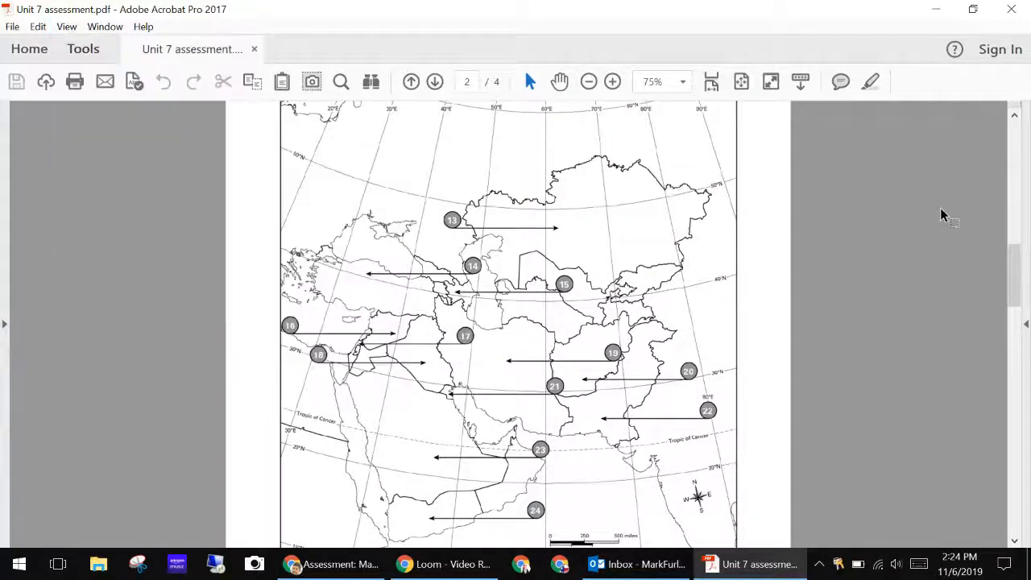
Set the PDF's page zoom to 70% and frame question 2's map in the window
{"action": "scroll", "coordinate": [948, 222], "scroll_direction": "up", "scroll_amount": 1}
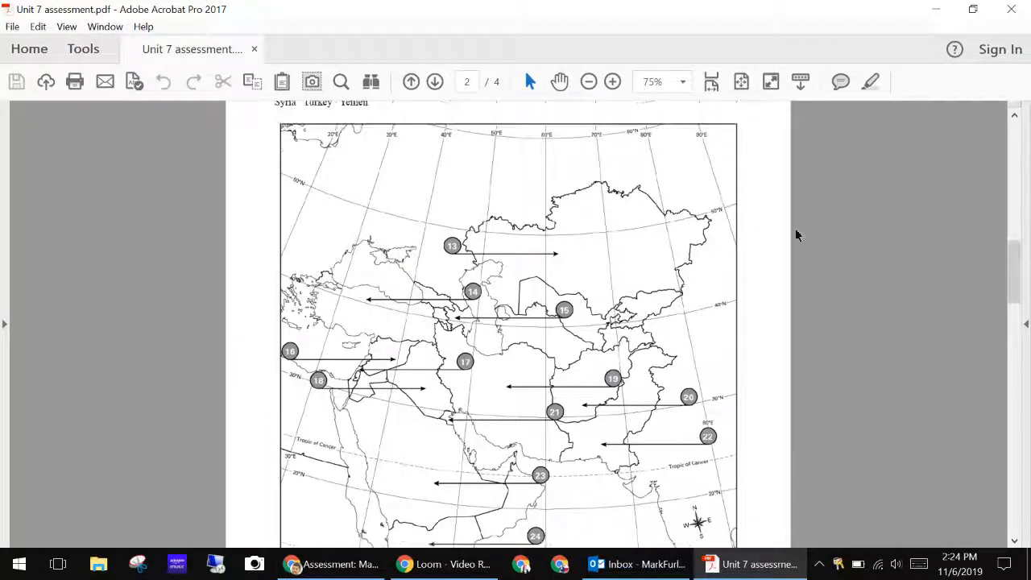
{"action": "left_click", "coordinate": [589, 81]}
{"action": "scroll", "coordinate": [743, 228], "scroll_direction": "down", "scroll_amount": 1}
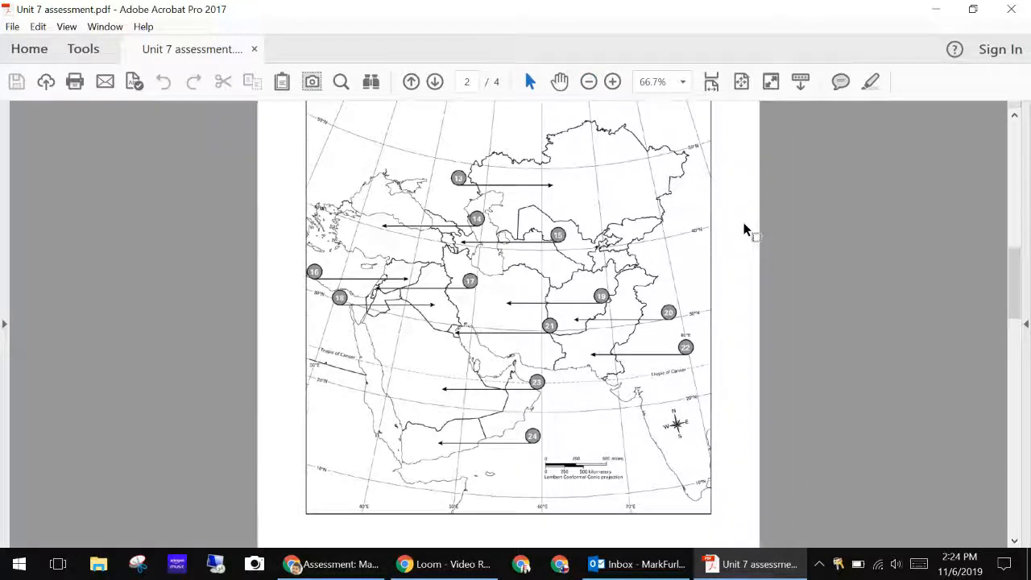
{"action": "left_click", "coordinate": [638, 85]}
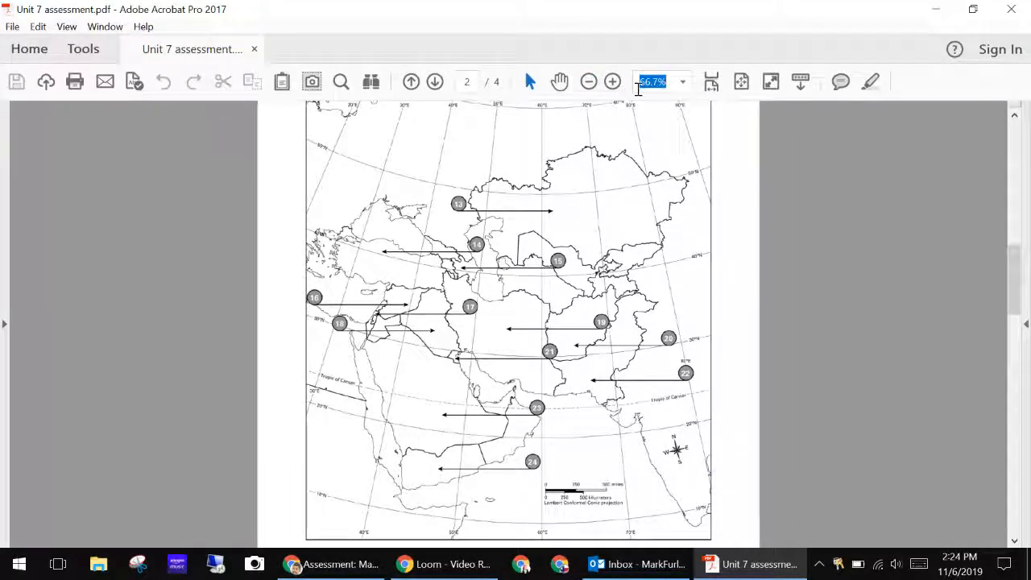
{"action": "type", "text": "70"}
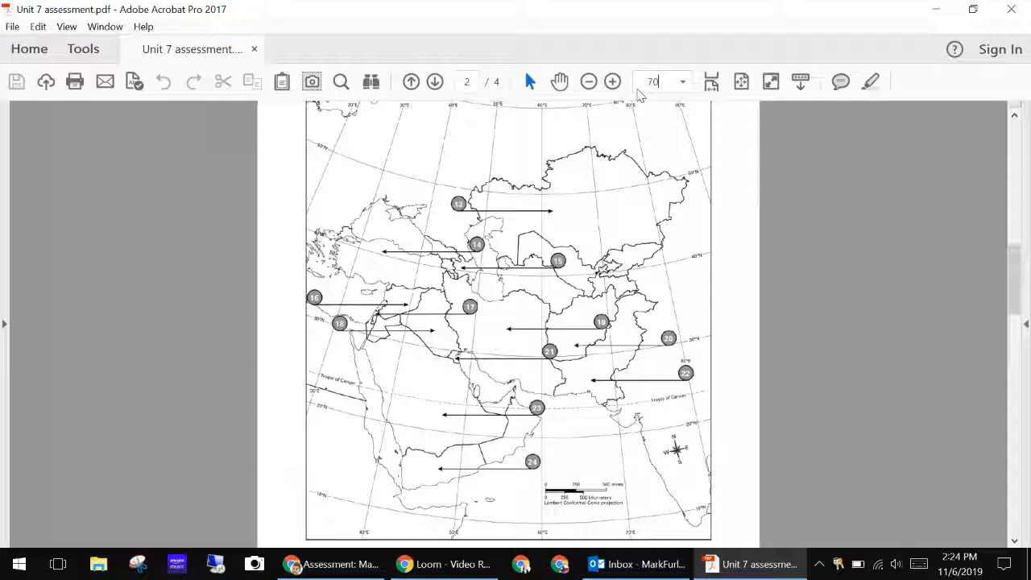
{"action": "key", "text": "Return"}
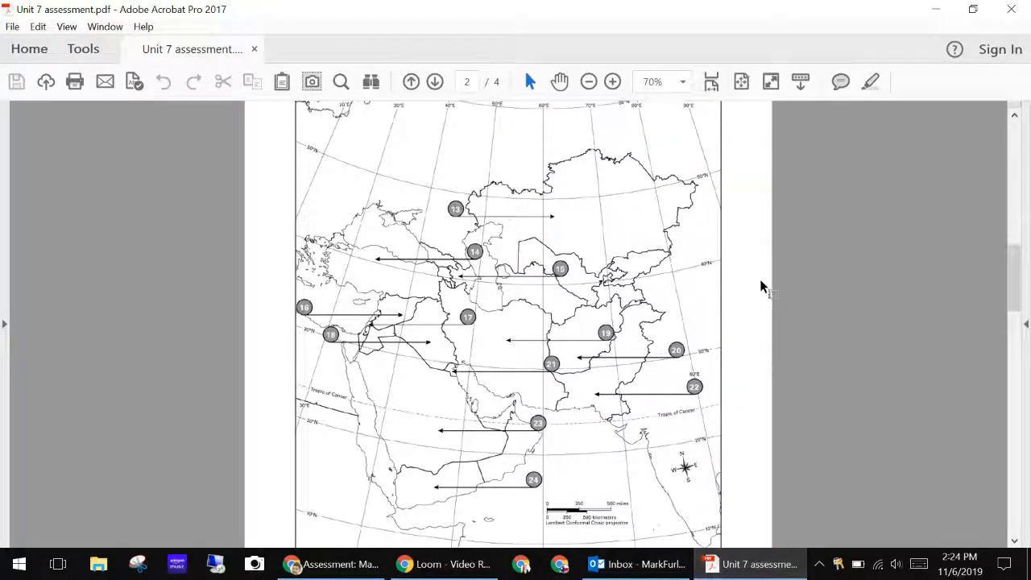
{"action": "scroll", "coordinate": [761, 286], "scroll_direction": "down", "scroll_amount": 1}
{"action": "scroll", "coordinate": [760, 280], "scroll_direction": "up", "scroll_amount": 2}
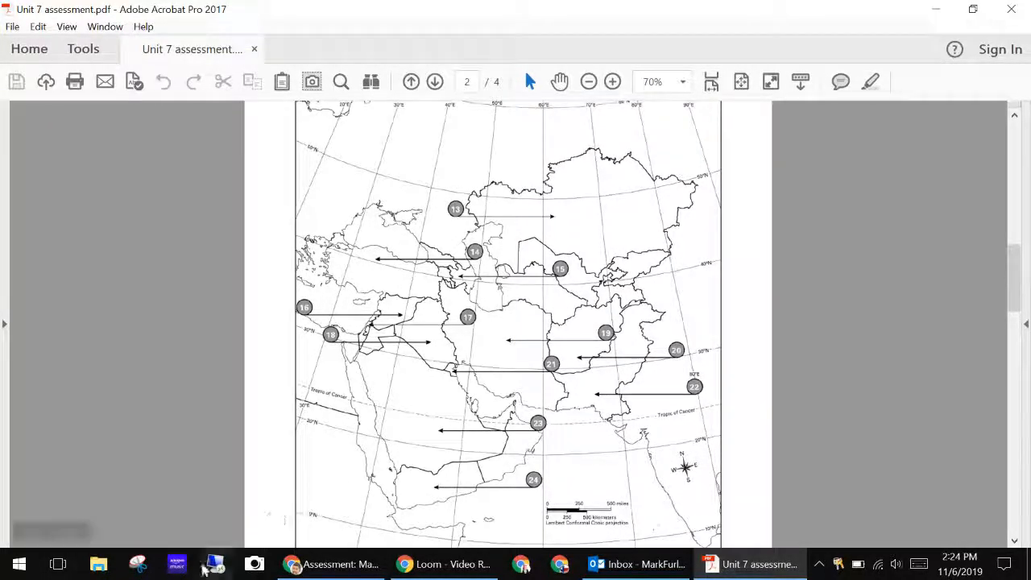
Capture question 2's map with the Snipping Tool and save it to the Desktop as Capture.JPG, replacing the existing file
{"action": "left_click", "coordinate": [139, 568]}
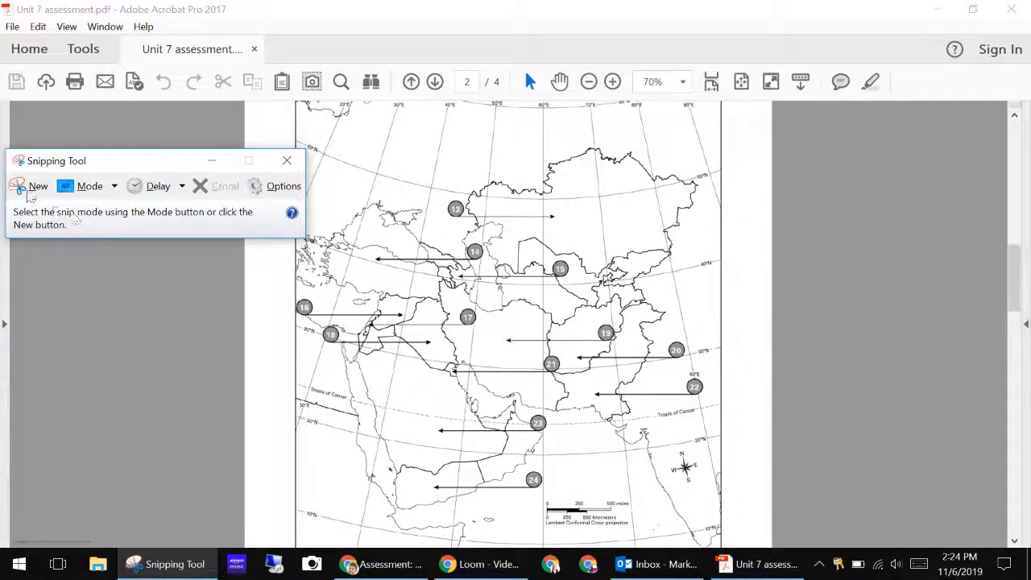
{"action": "left_click", "coordinate": [29, 197]}
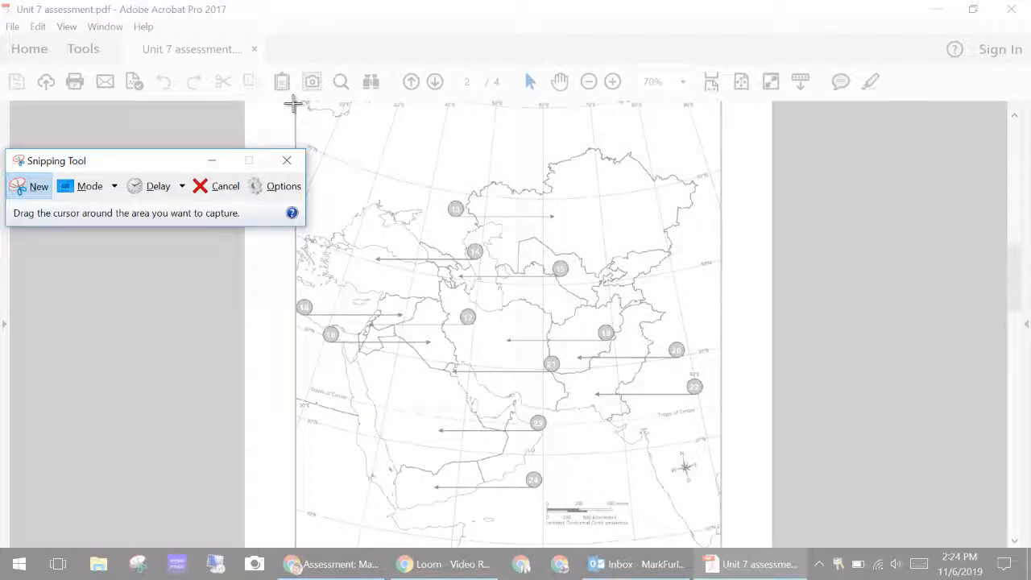
{"action": "left_click_drag", "start_coordinate": [293, 103], "coordinate": [723, 545]}
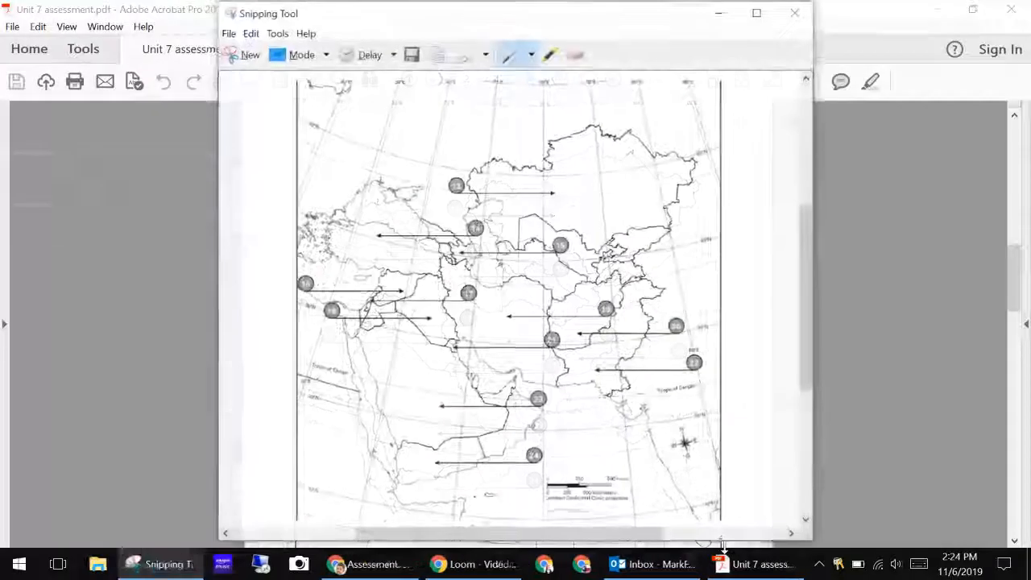
{"action": "left_click", "coordinate": [410, 56]}
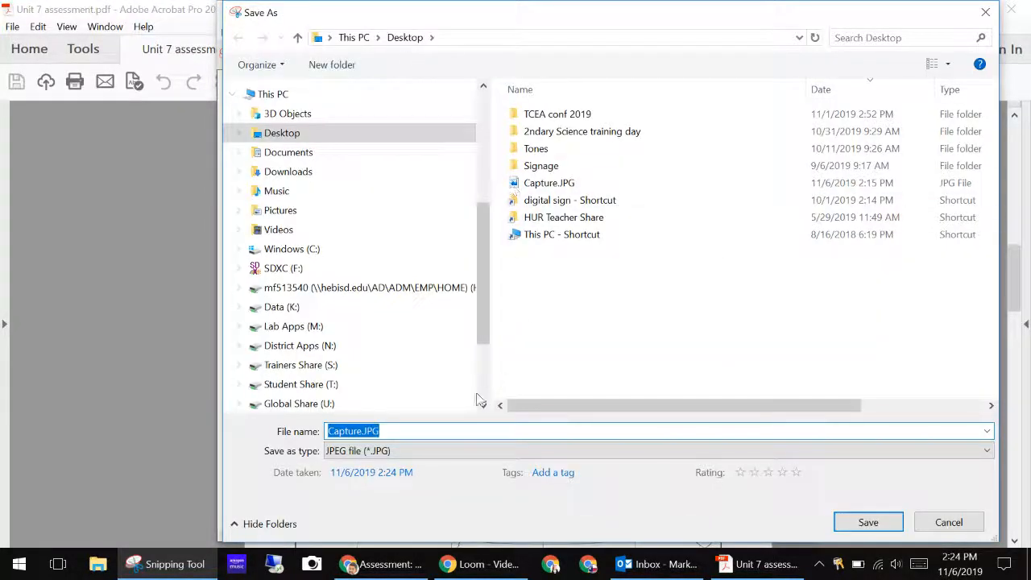
{"action": "left_click", "coordinate": [868, 523]}
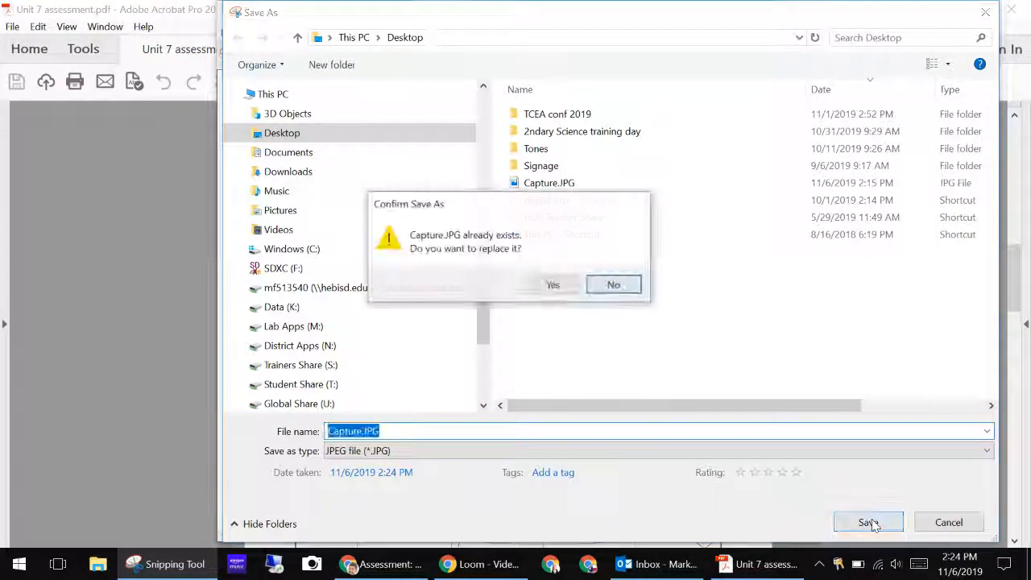
{"action": "left_click", "coordinate": [552, 285]}
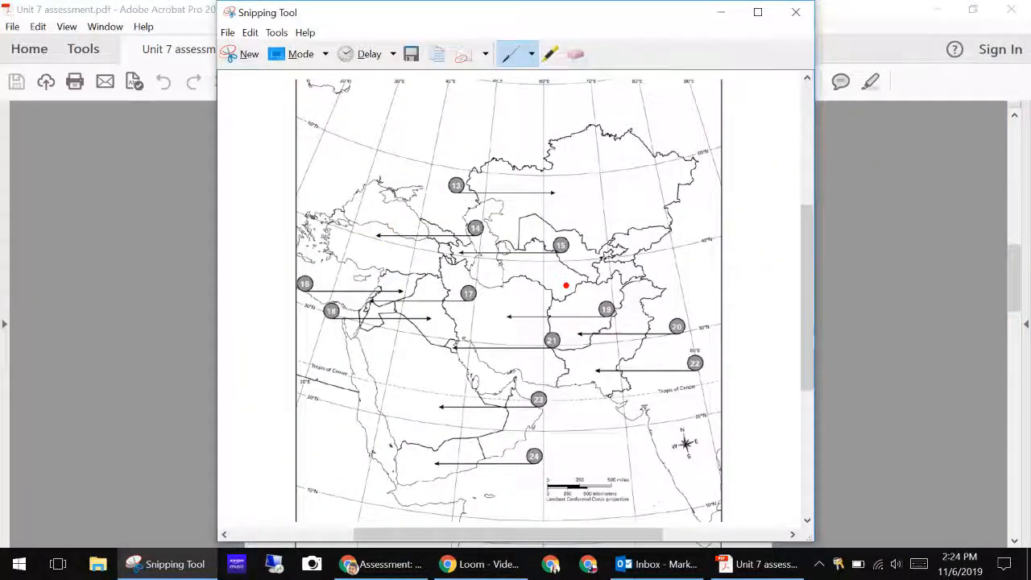
{"action": "left_click", "coordinate": [798, 12]}
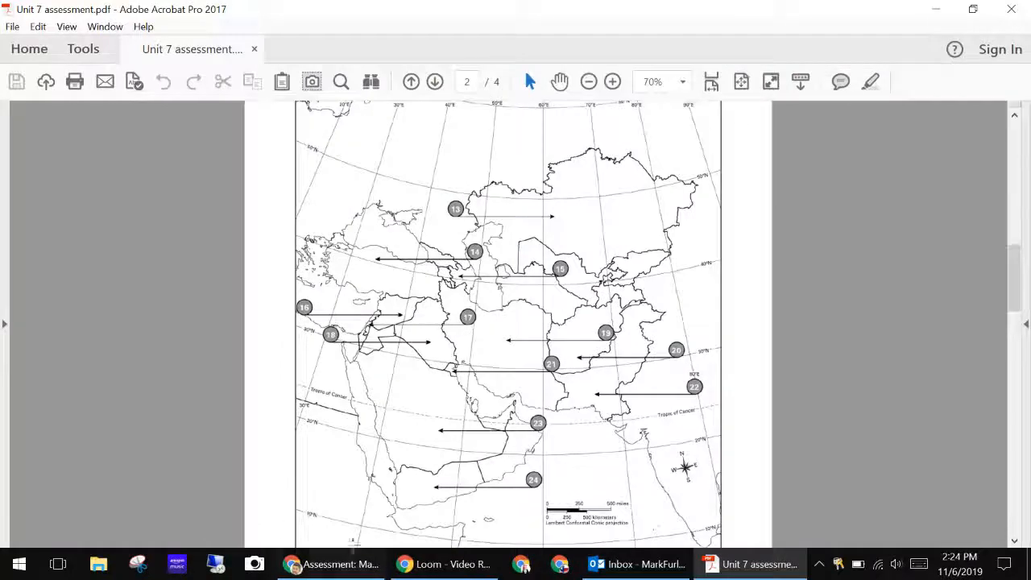
Switch back to the form, upload Capture.JPG from the Desktop as the new grid question's image and check the map
{"action": "left_click", "coordinate": [330, 564]}
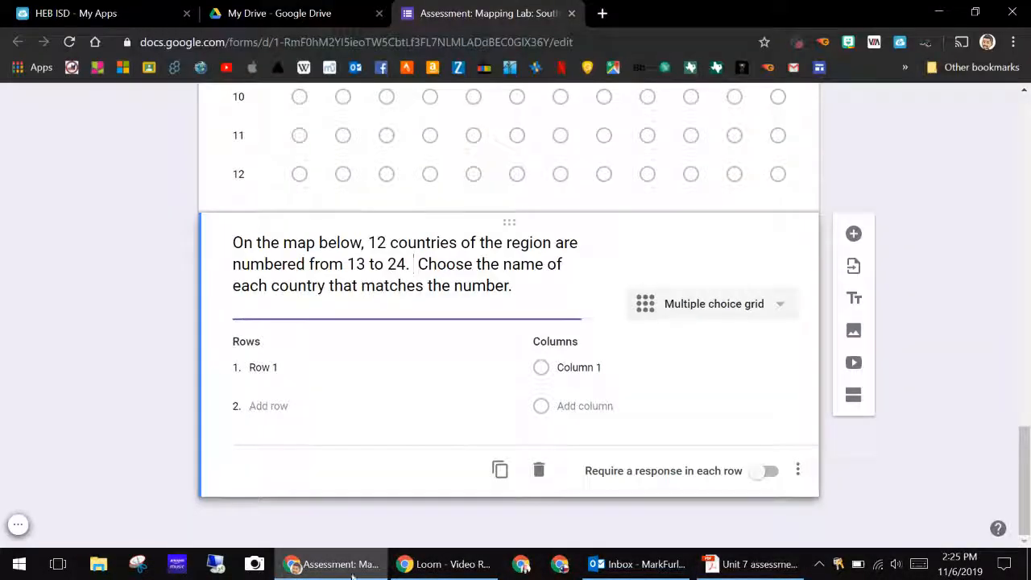
{"action": "left_click", "coordinate": [608, 304]}
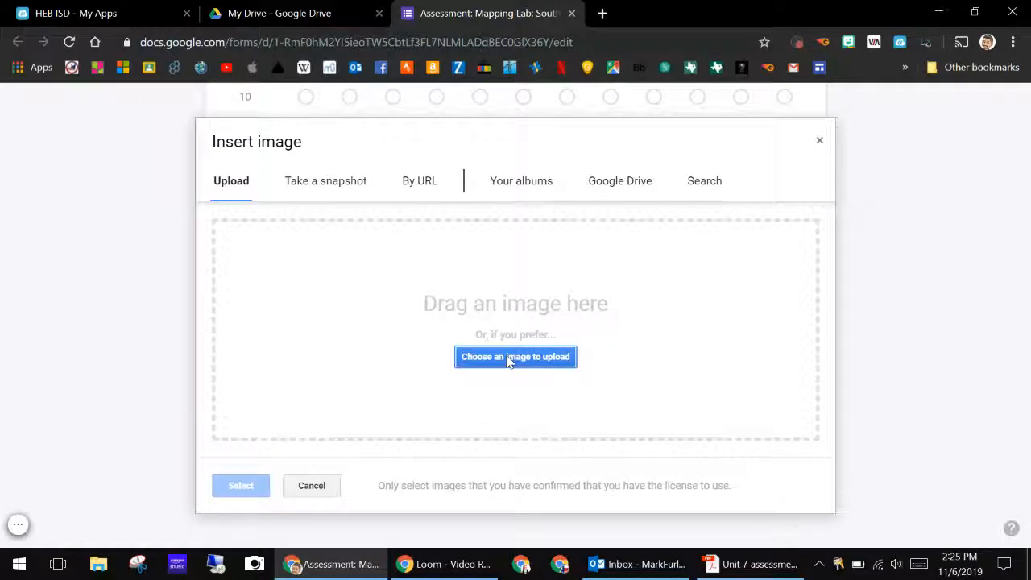
{"action": "left_click", "coordinate": [507, 360]}
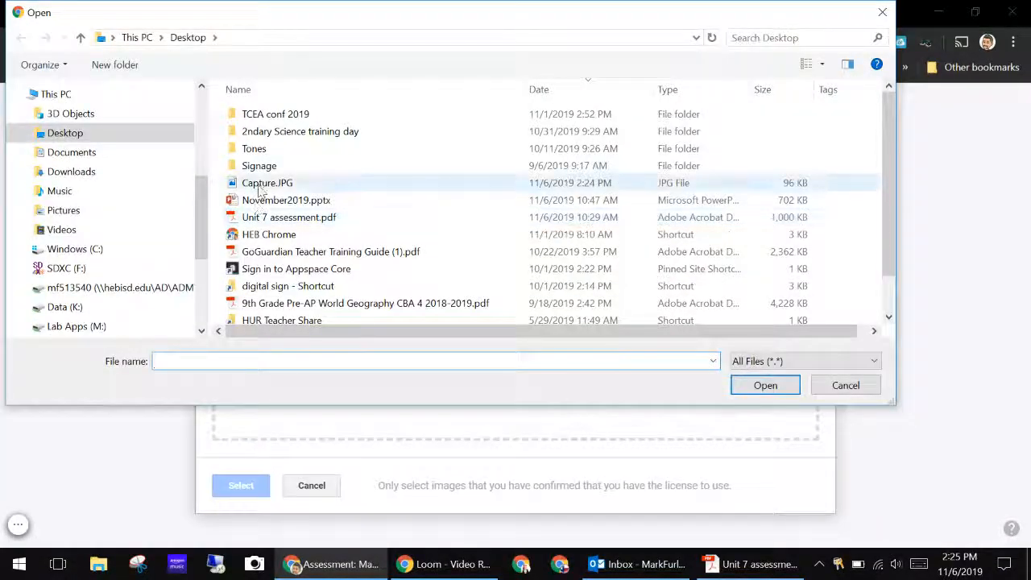
{"action": "left_click", "coordinate": [259, 184]}
{"action": "left_click", "coordinate": [781, 387]}
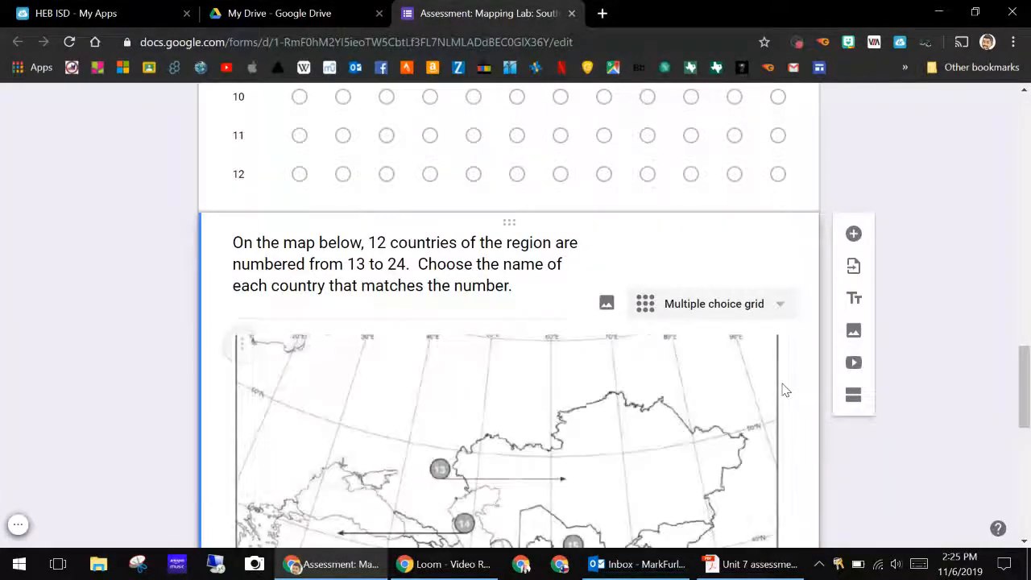
{"action": "scroll", "coordinate": [742, 399], "scroll_direction": "down", "scroll_amount": 4}
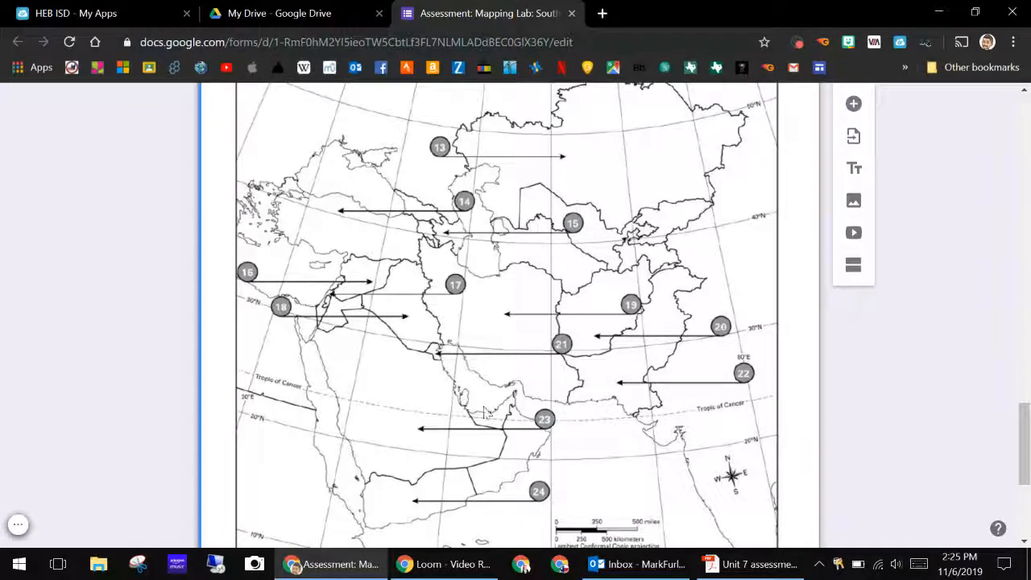
{"action": "scroll", "coordinate": [398, 246], "scroll_direction": "down", "scroll_amount": 2}
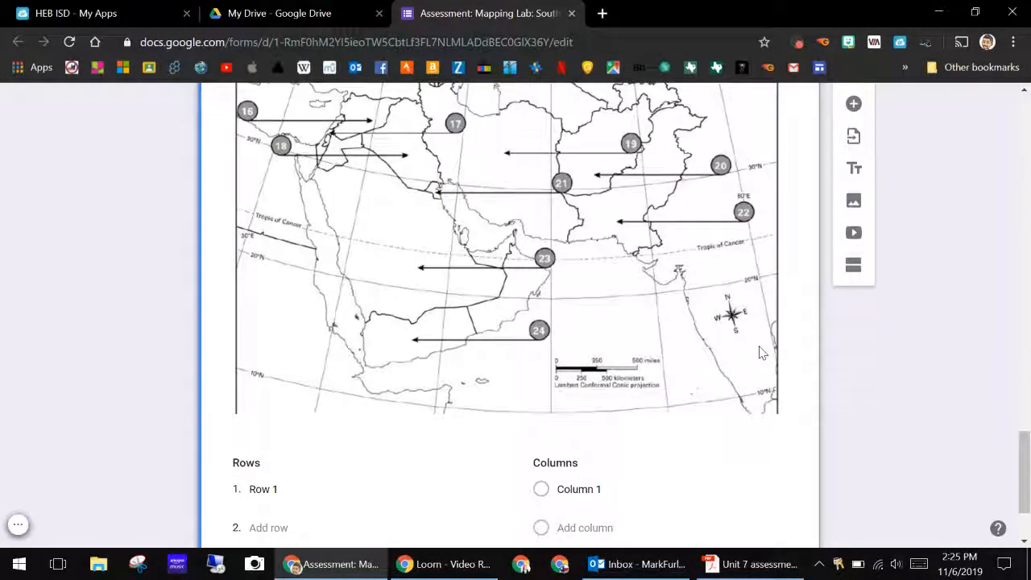
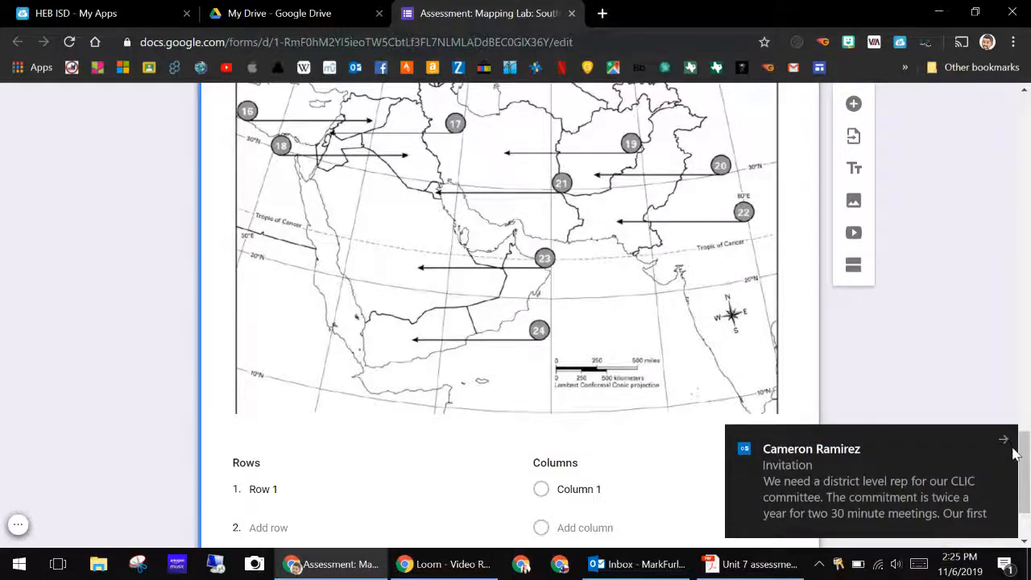
Dismiss the incoming e-mail notification and close Outlook
{"action": "left_click", "coordinate": [1007, 437]}
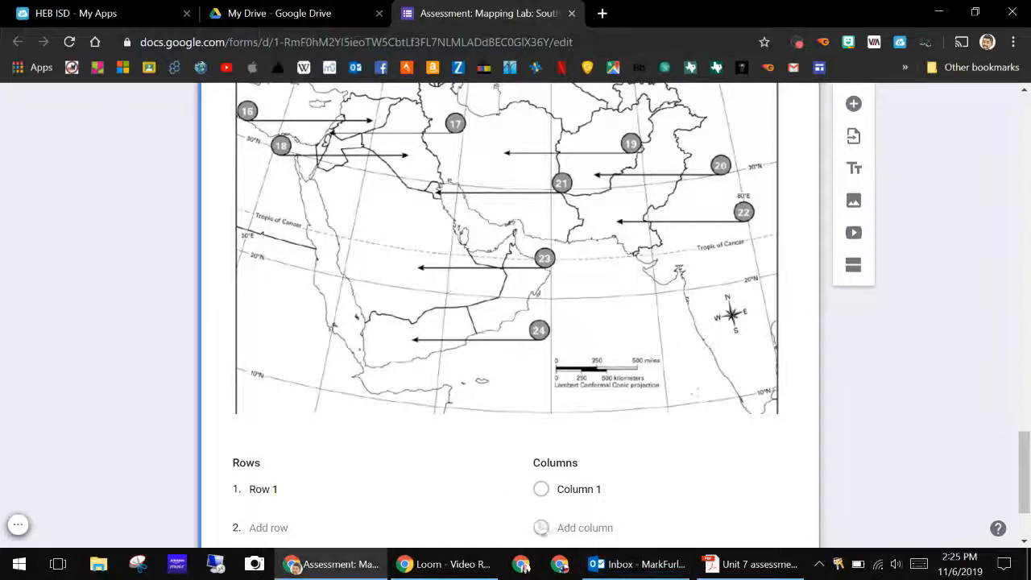
{"action": "right_click", "coordinate": [628, 564]}
{"action": "left_click", "coordinate": [644, 529]}
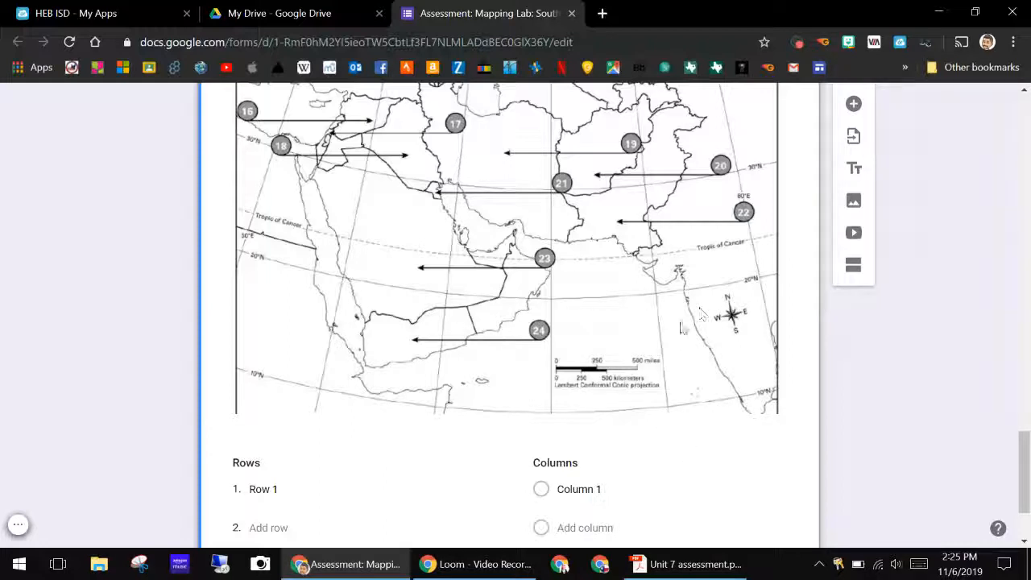
Check the grid's empty rows and columns, switch to the Unit 7 assessment PDF and find question 2's Answer Bank
{"action": "mouse_move", "coordinate": [666, 575]}
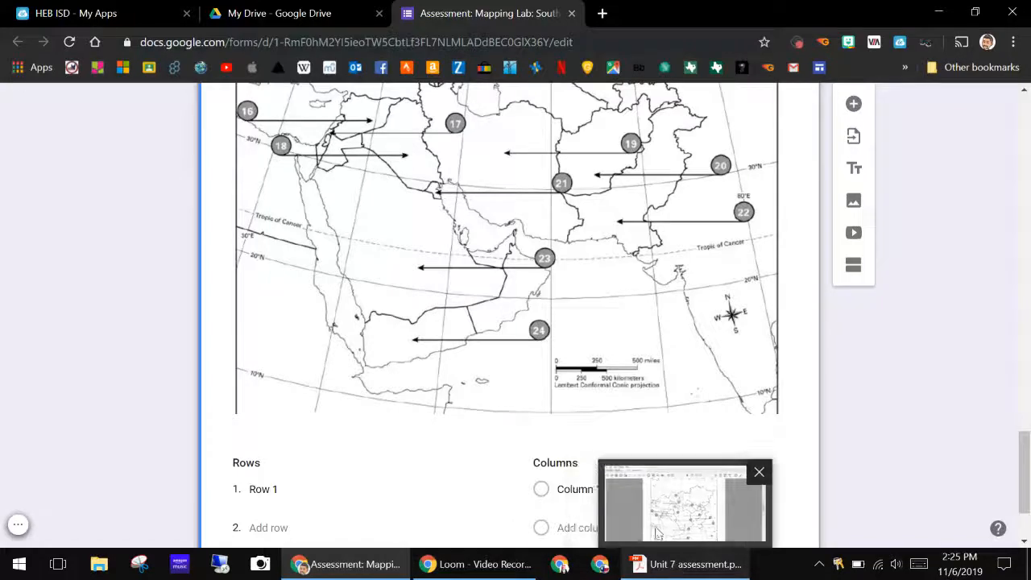
{"action": "scroll", "coordinate": [1024, 483], "scroll_direction": "down", "scroll_amount": 3}
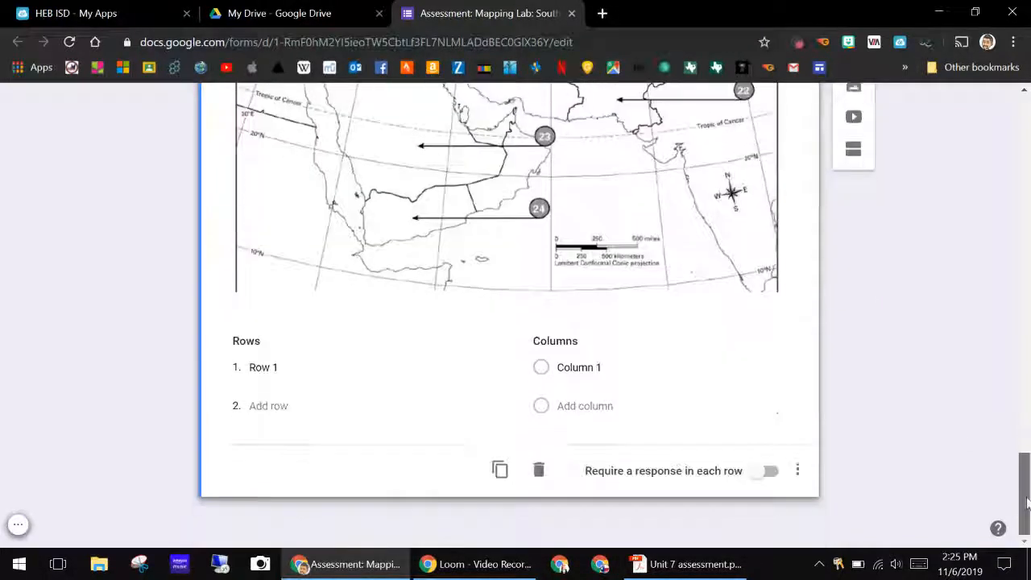
{"action": "left_click", "coordinate": [712, 568]}
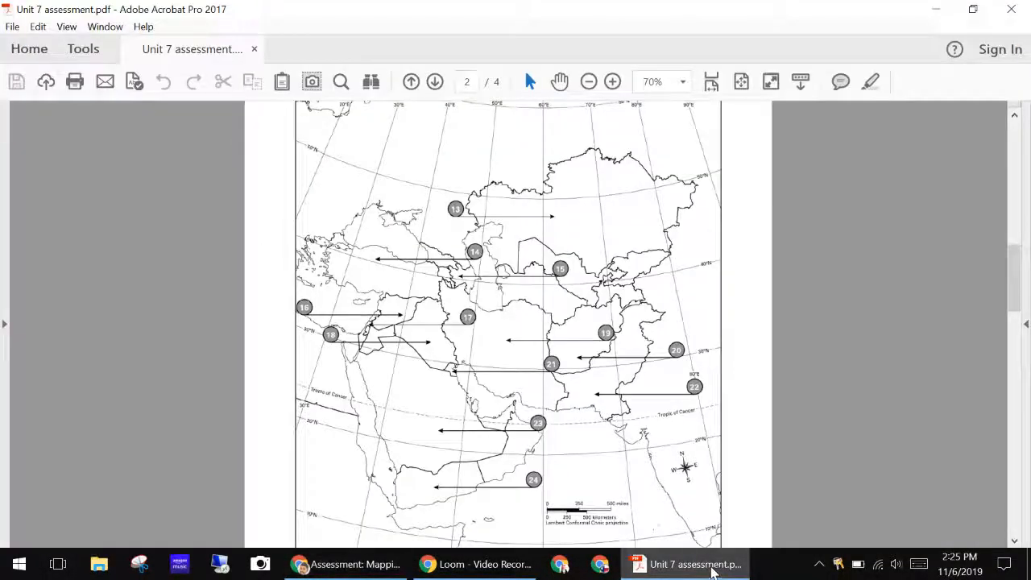
{"action": "scroll", "coordinate": [701, 401], "scroll_direction": "down", "scroll_amount": 2}
{"action": "scroll", "coordinate": [700, 400], "scroll_direction": "up", "scroll_amount": 5}
{"action": "scroll", "coordinate": [701, 400], "scroll_direction": "down", "scroll_amount": 1}
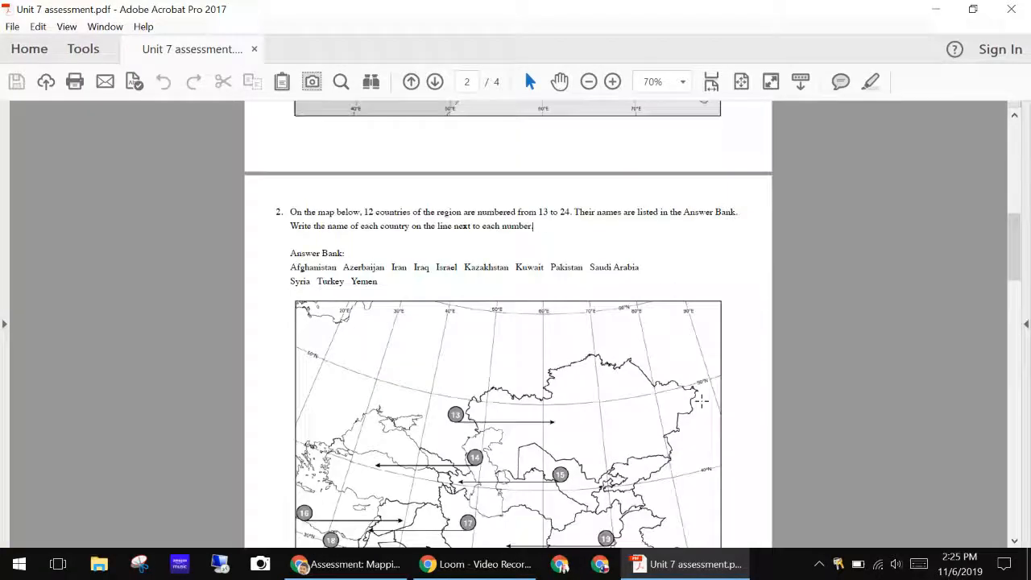
Enlarge the PDF to 150% and arrange its window side by side with the Google Forms window
{"action": "left_click", "coordinate": [612, 81]}
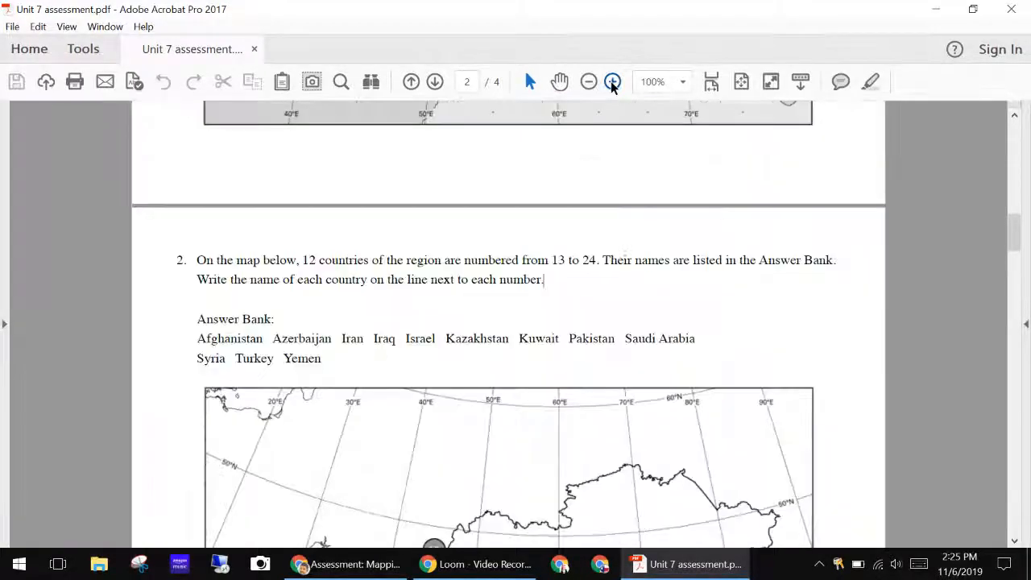
{"action": "left_click", "coordinate": [612, 81]}
{"action": "left_click", "coordinate": [612, 82]}
{"action": "scroll", "coordinate": [648, 342], "scroll_direction": "down", "scroll_amount": 3}
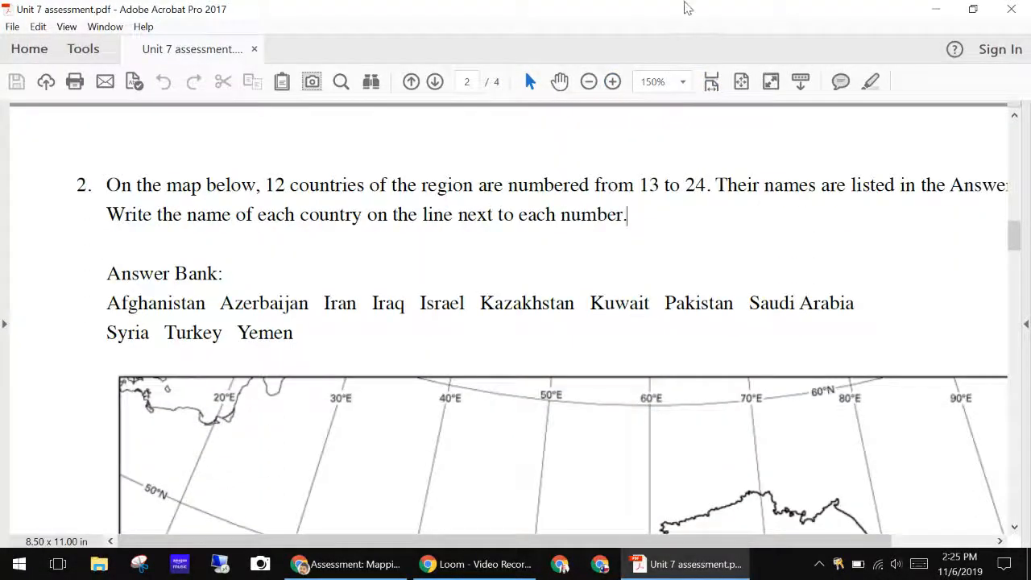
{"action": "left_click_drag", "start_coordinate": [687, 8], "coordinate": [1029, 104]}
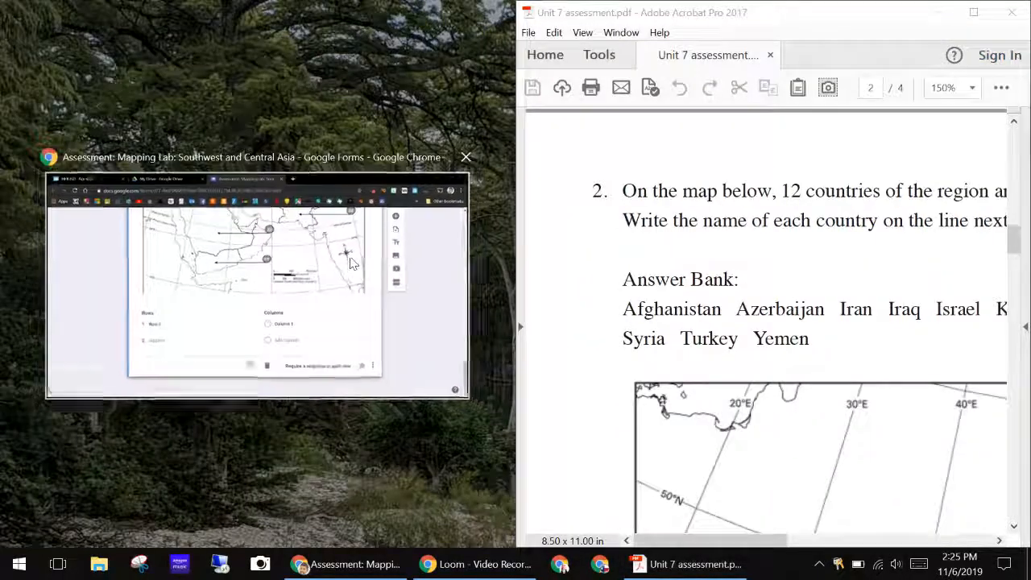
{"action": "left_click", "coordinate": [350, 264]}
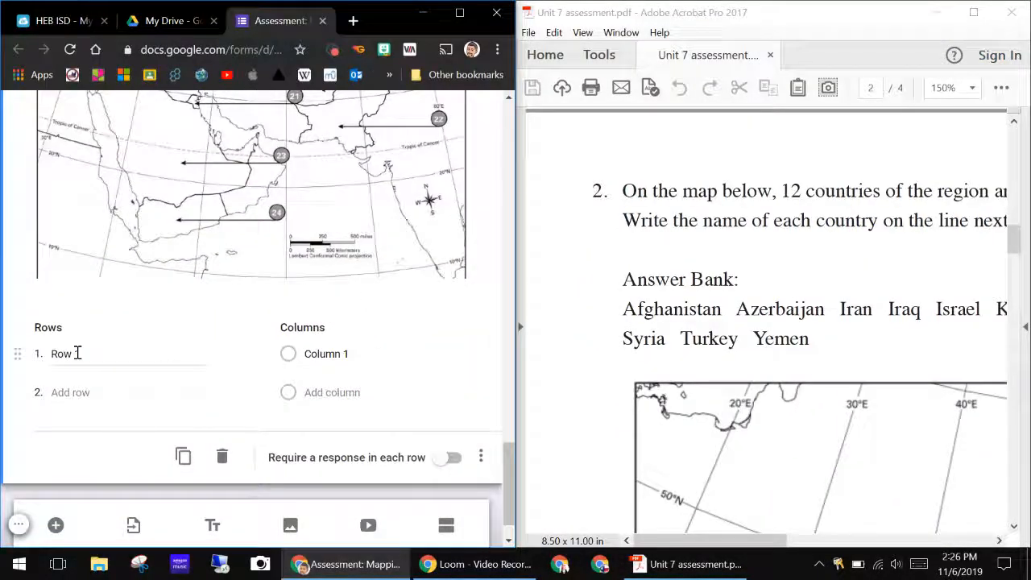
Fill in the grid question's rows with the numbers 1 through 12, one number per row
{"action": "left_click", "coordinate": [77, 352]}
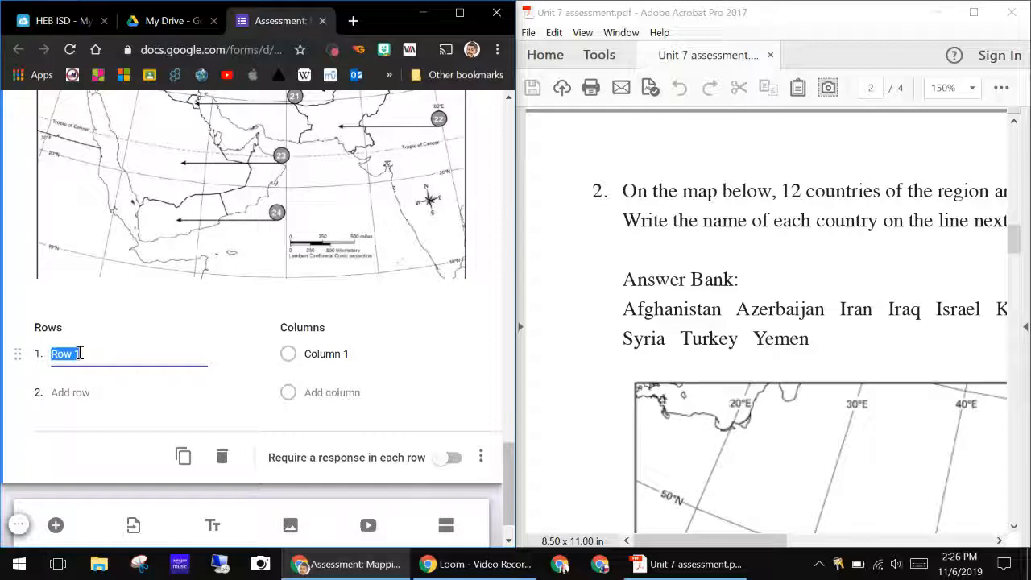
{"action": "type", "text": "1"}
{"action": "key", "text": "Return"}
{"action": "type", "text": "2"}
{"action": "key", "text": "Return"}
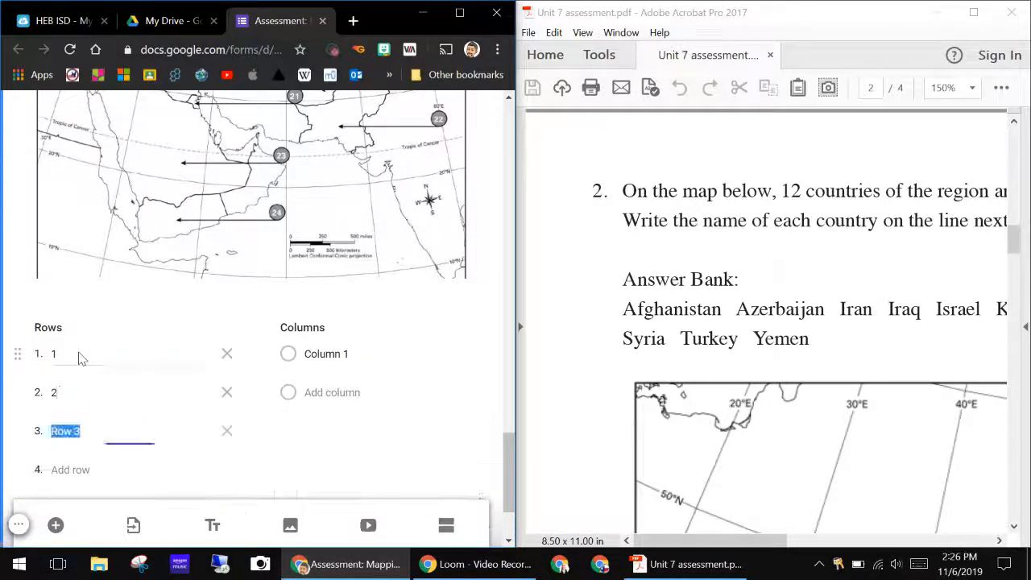
{"action": "type", "text": "3"}
{"action": "key", "text": "Return"}
{"action": "type", "text": "4"}
{"action": "key", "text": "Return"}
{"action": "type", "text": "5"}
{"action": "key", "text": "Return"}
{"action": "type", "text": "6"}
{"action": "key", "text": "Return"}
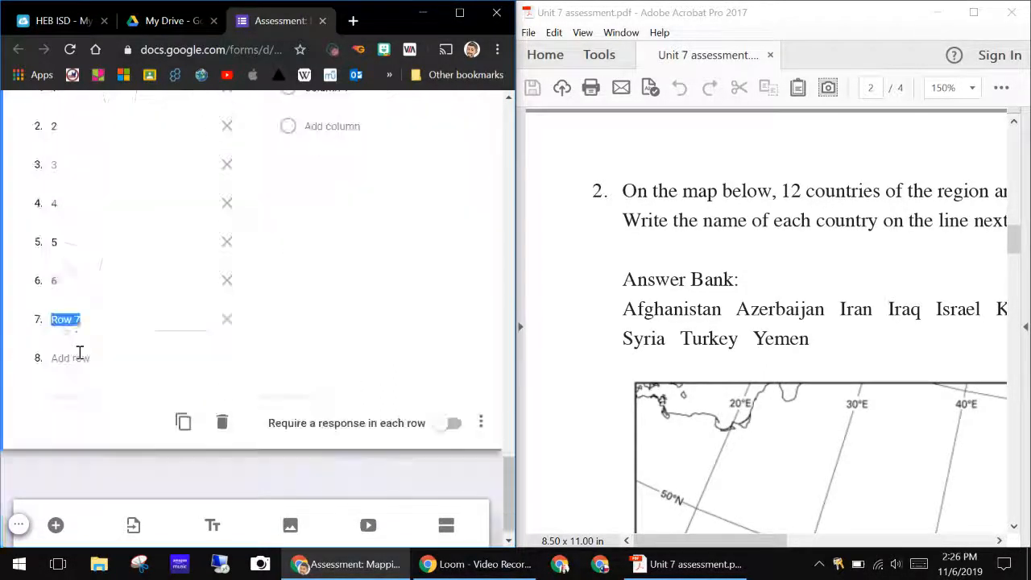
{"action": "type", "text": "7"}
{"action": "key", "text": "Return"}
{"action": "type", "text": "89"}
{"action": "key", "text": "Return"}
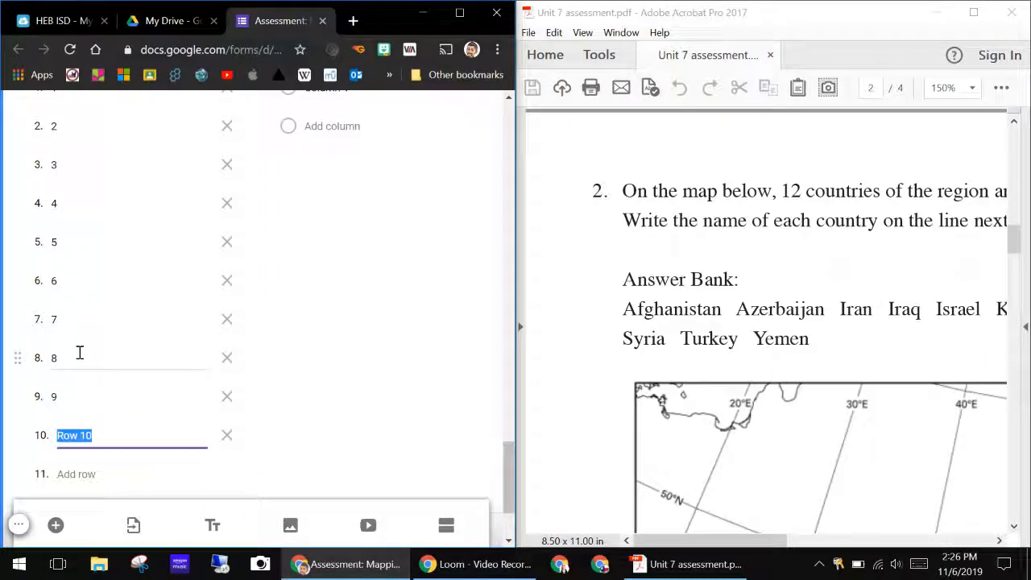
{"action": "type", "text": "10"}
{"action": "key", "text": "Return"}
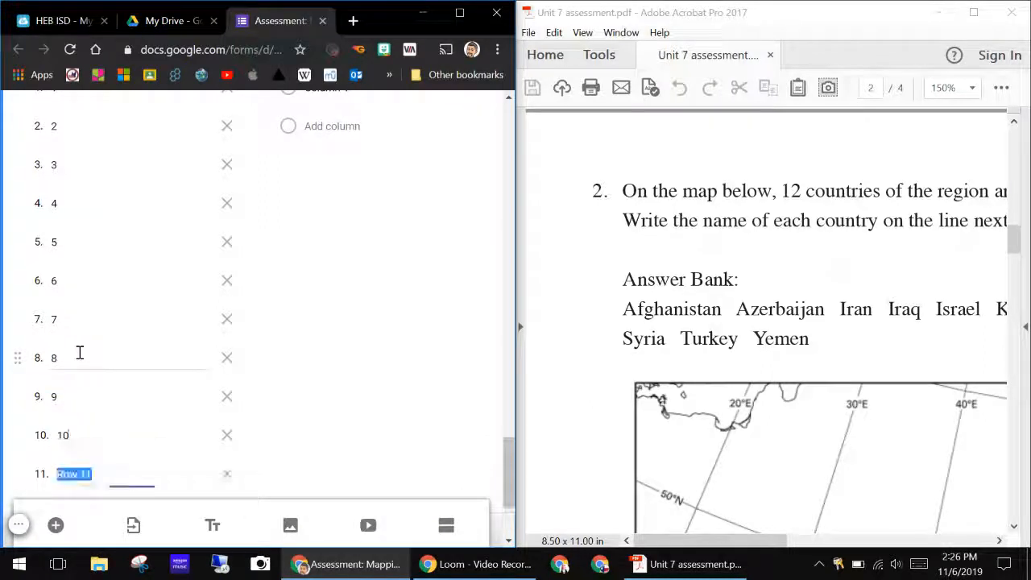
{"action": "type", "text": "11."}
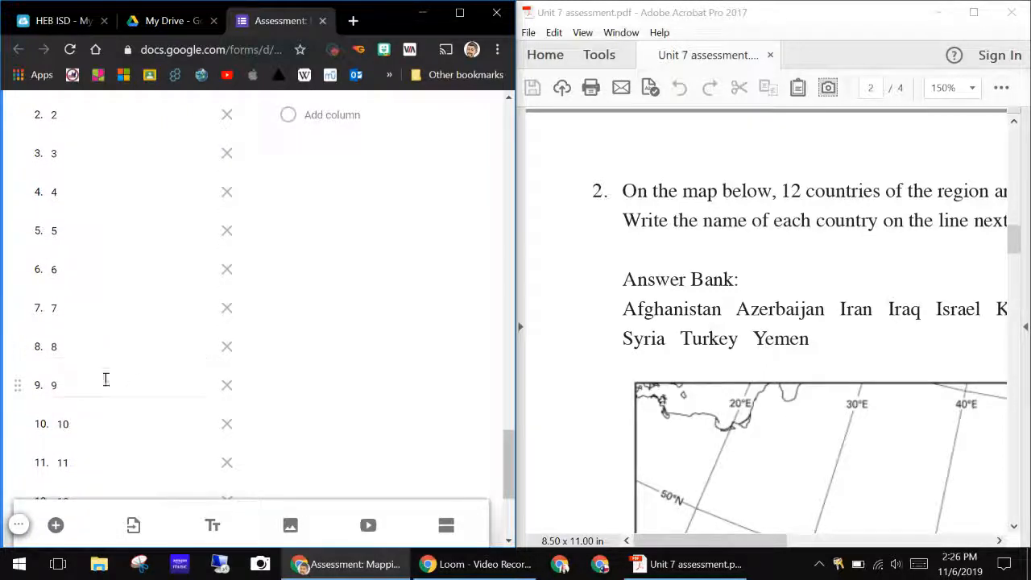
{"action": "key", "text": "Return"}
{"action": "left_click", "coordinate": [226, 379]}
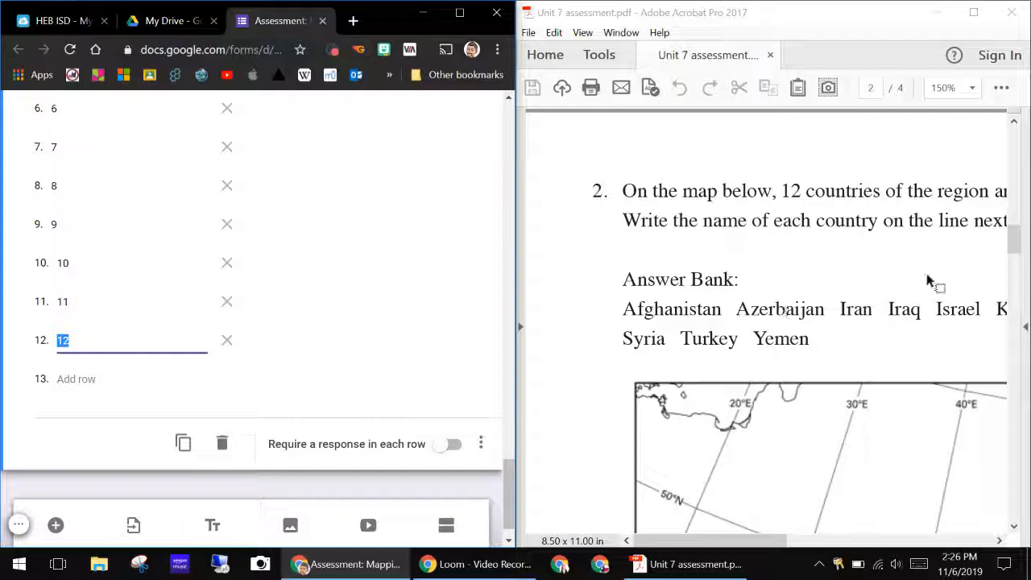
Set the PDF zoom to 100% and copy Afghanistan from the Answer Bank into the grid's first column
{"action": "left_click", "coordinate": [972, 88]}
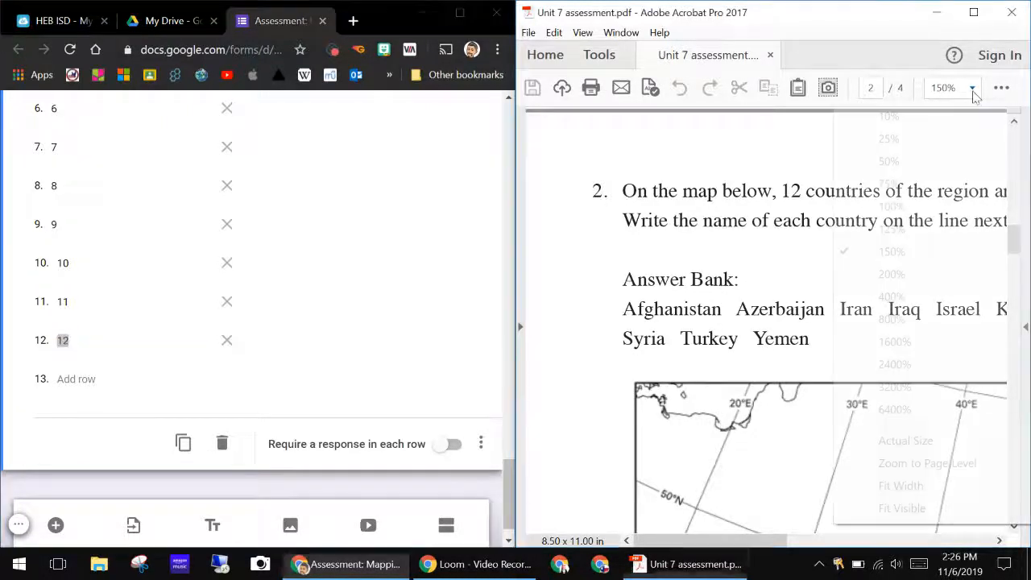
{"action": "left_click", "coordinate": [892, 206]}
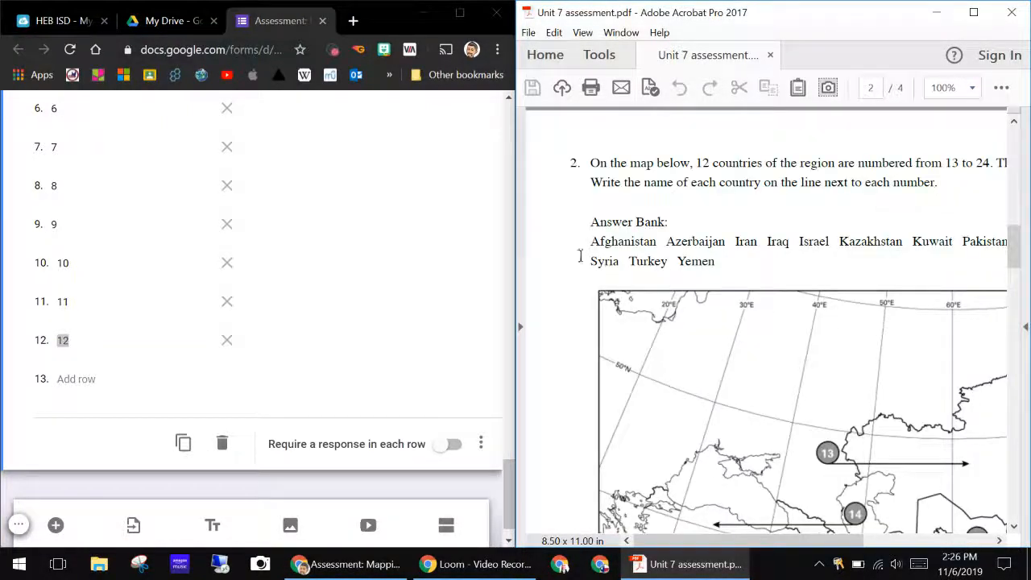
{"action": "left_click_drag", "start_coordinate": [507, 484], "coordinate": [505, 412]}
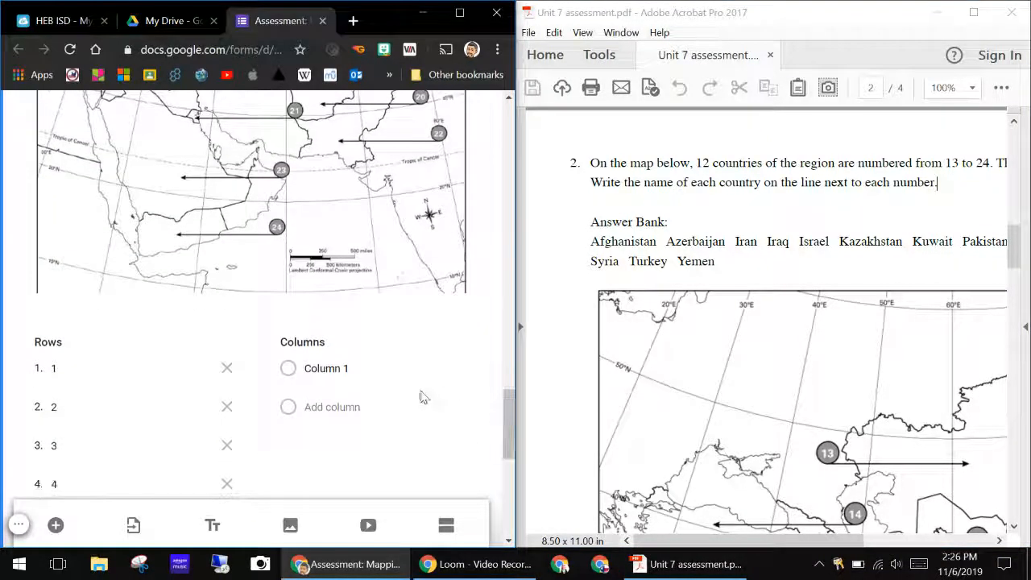
{"action": "left_click", "coordinate": [368, 370]}
{"action": "double_click", "coordinate": [628, 241]}
{"action": "key", "text": "ctrl+c"}
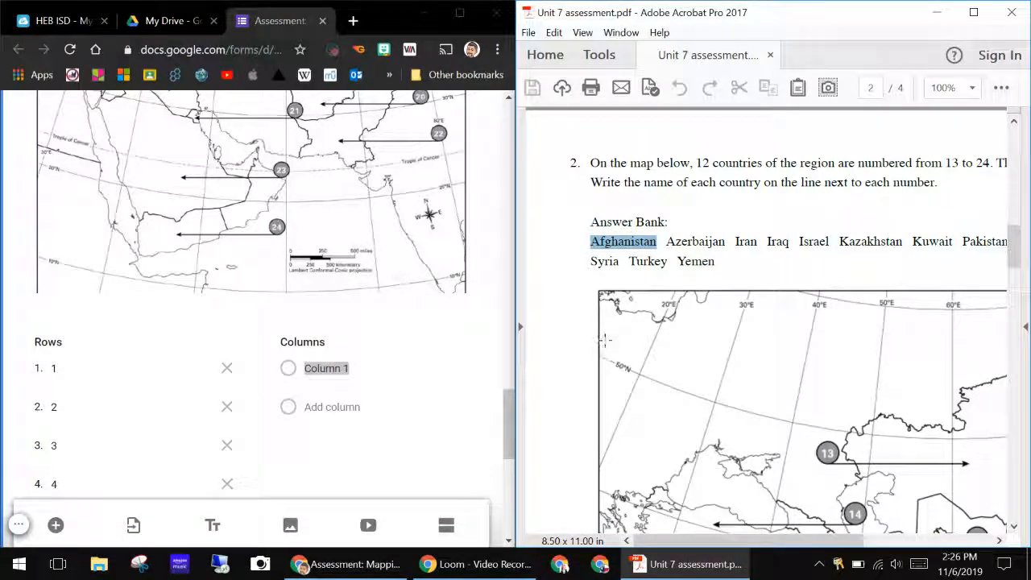
{"action": "left_click", "coordinate": [359, 369]}
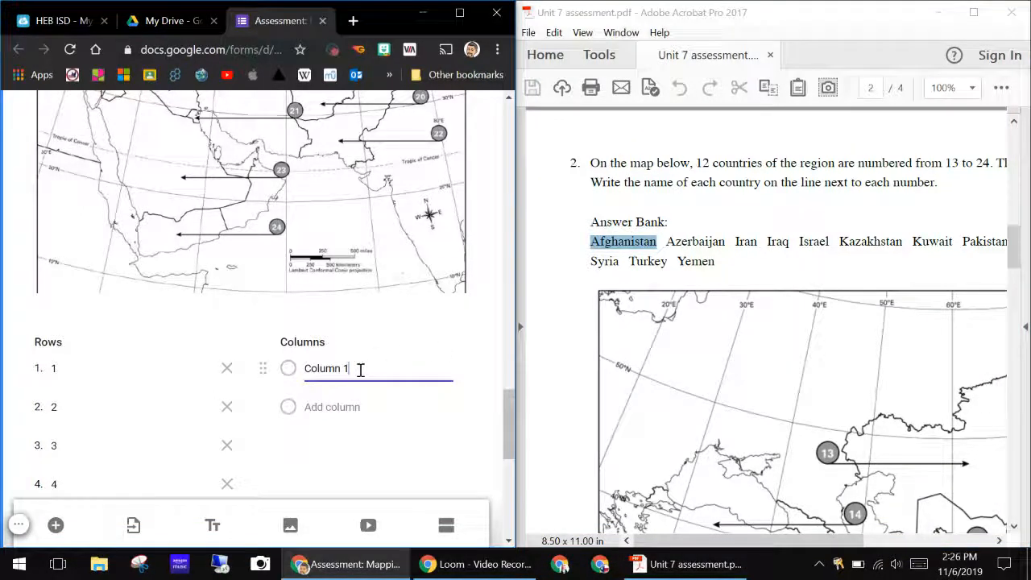
{"action": "key", "text": "ctrl+a"}
{"action": "key", "text": "ctrl+v"}
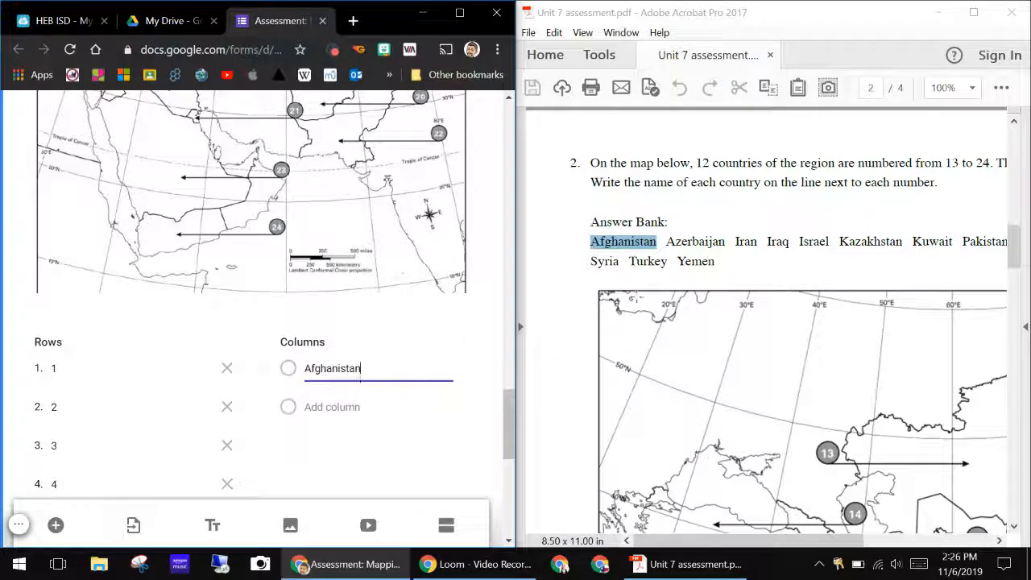
Add Azerbaijan and Iran from the Answer Bank as the grid's second and third columns
{"action": "double_click", "coordinate": [703, 241]}
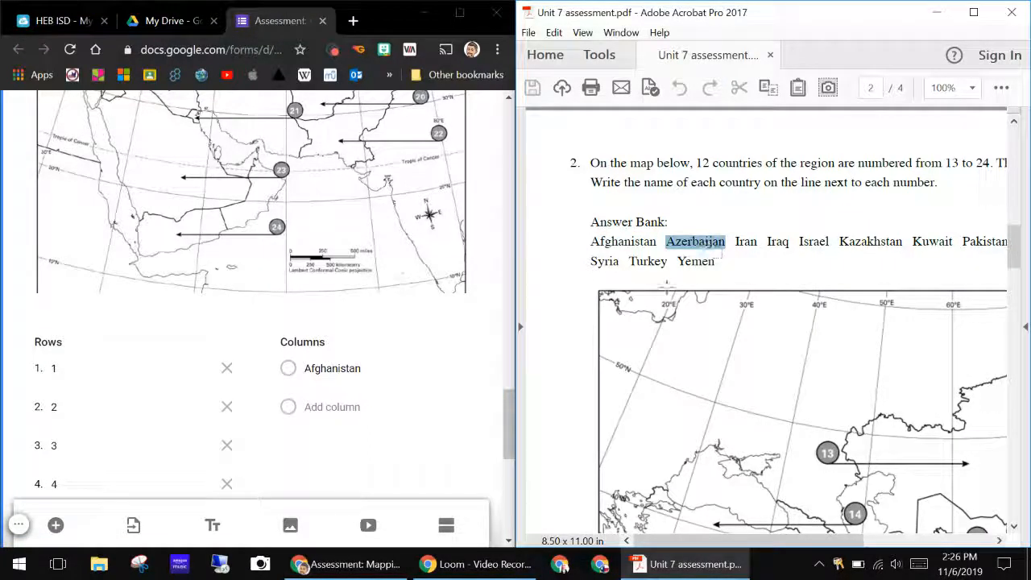
{"action": "left_click", "coordinate": [362, 408]}
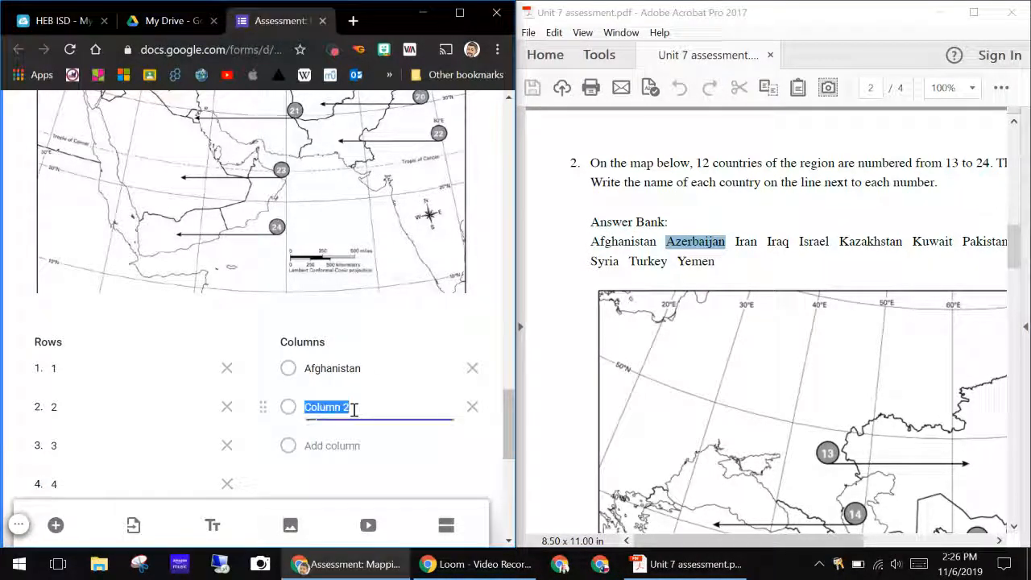
{"action": "type", "text": "Azerbaijan"}
{"action": "double_click", "coordinate": [747, 241]}
{"action": "key", "text": "ctrl+c"}
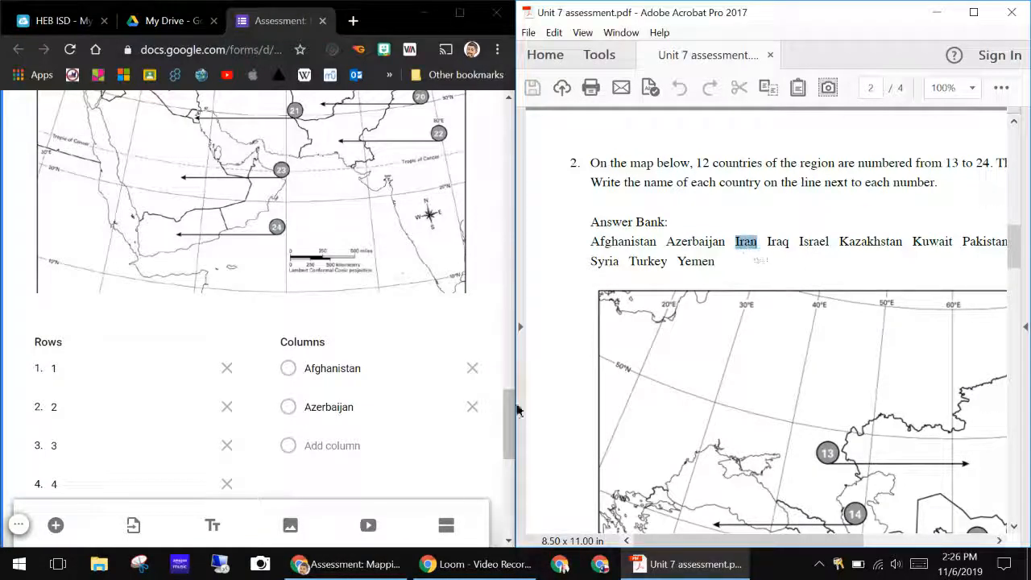
{"action": "left_click", "coordinate": [360, 447]}
{"action": "key", "text": "ctrl+v"}
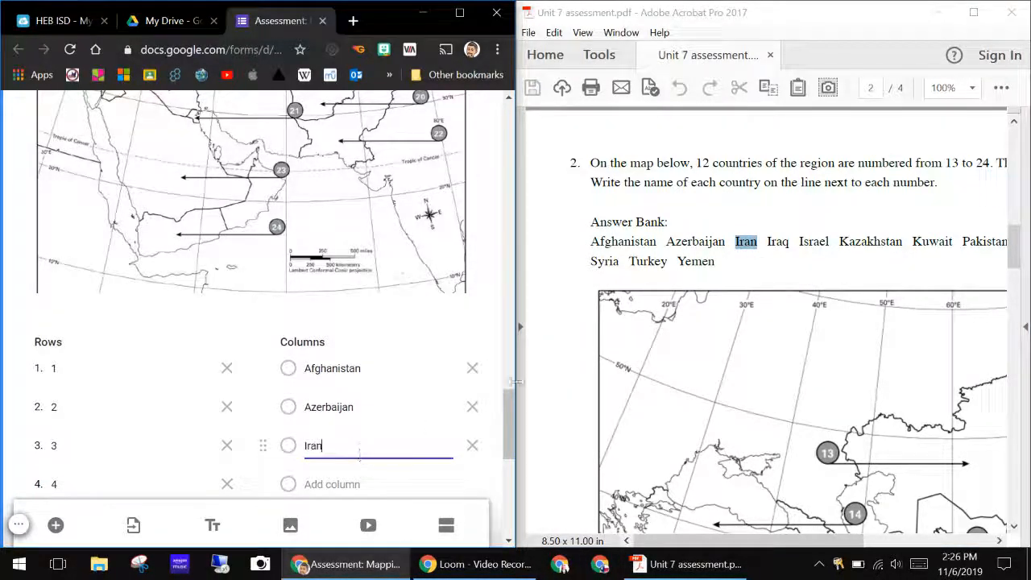
Add Iraq and Israel from the Answer Bank as the grid's fourth and fifth columns
{"action": "scroll", "coordinate": [483, 447], "scroll_direction": "down", "scroll_amount": 2}
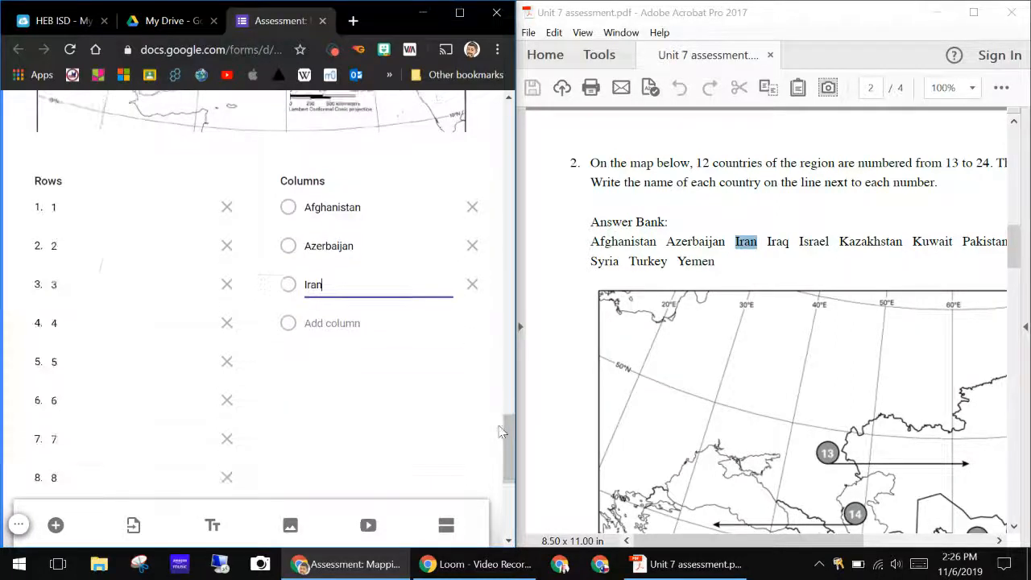
{"action": "double_click", "coordinate": [779, 242]}
{"action": "key", "text": "ctrl+c"}
{"action": "left_click_drag", "start_coordinate": [790, 248], "coordinate": [455, 339]}
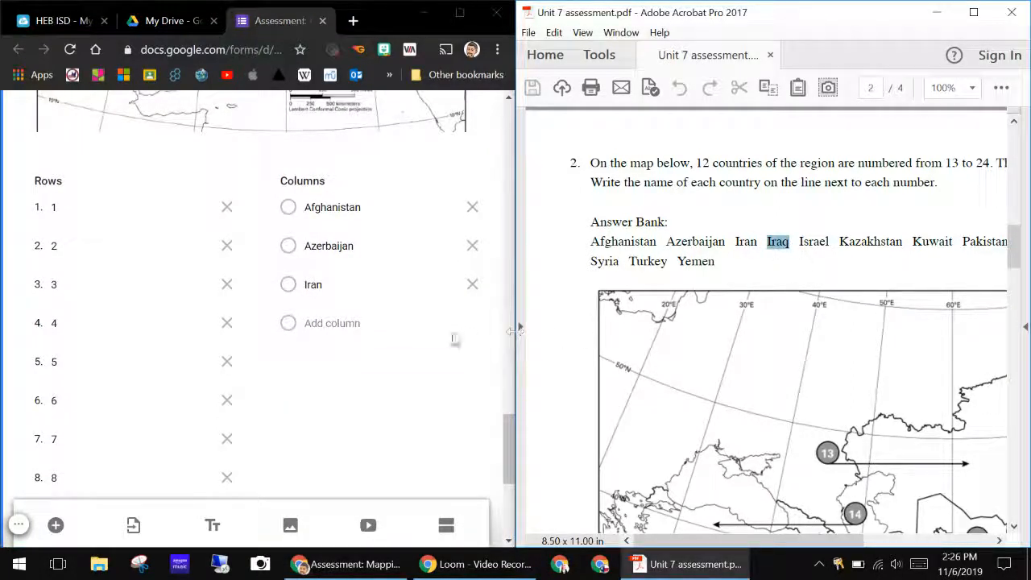
{"action": "left_click", "coordinate": [359, 323]}
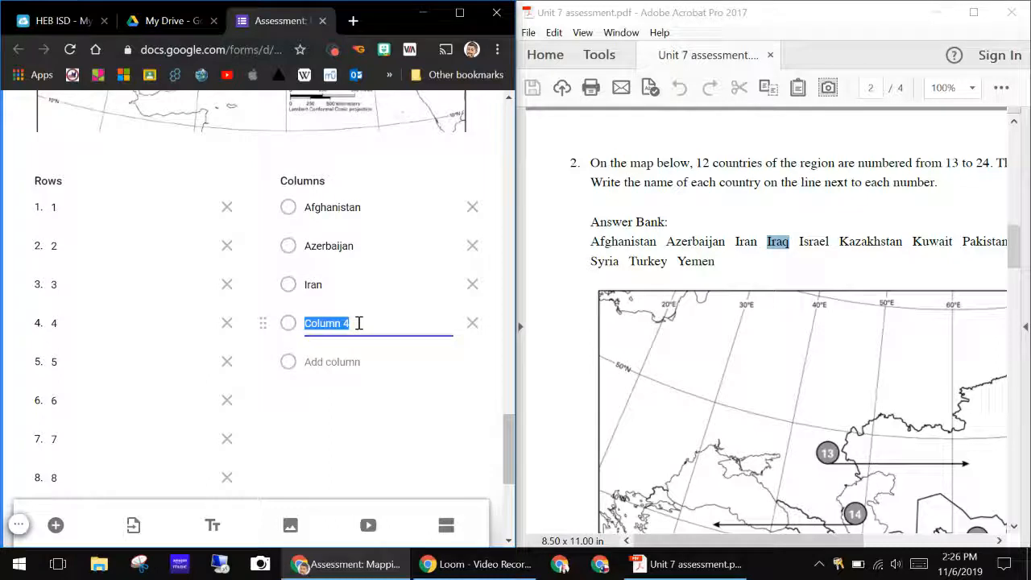
{"action": "key", "text": "ctrl+v"}
{"action": "double_click", "coordinate": [813, 242]}
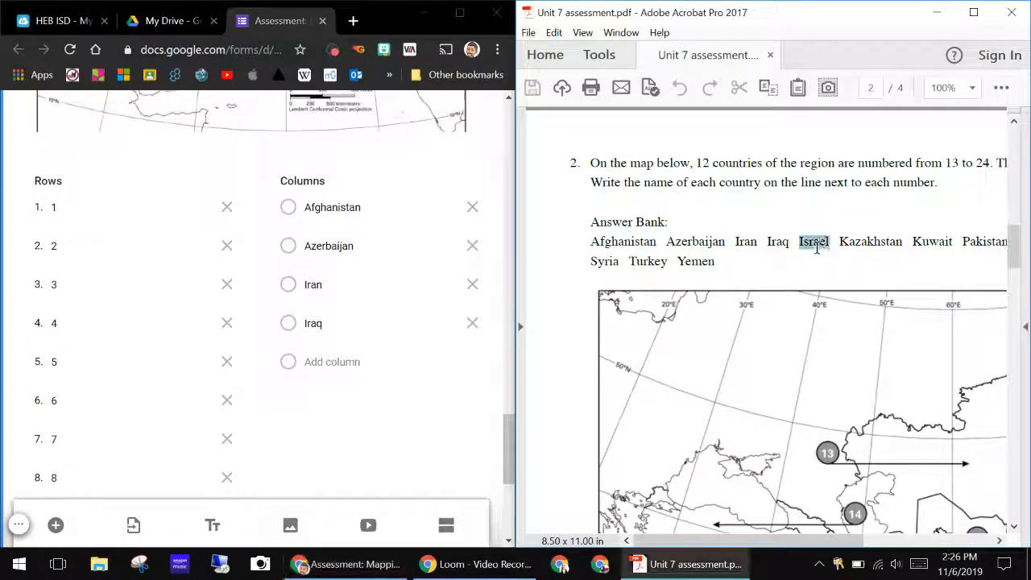
{"action": "left_click_drag", "start_coordinate": [816, 247], "coordinate": [817, 252]}
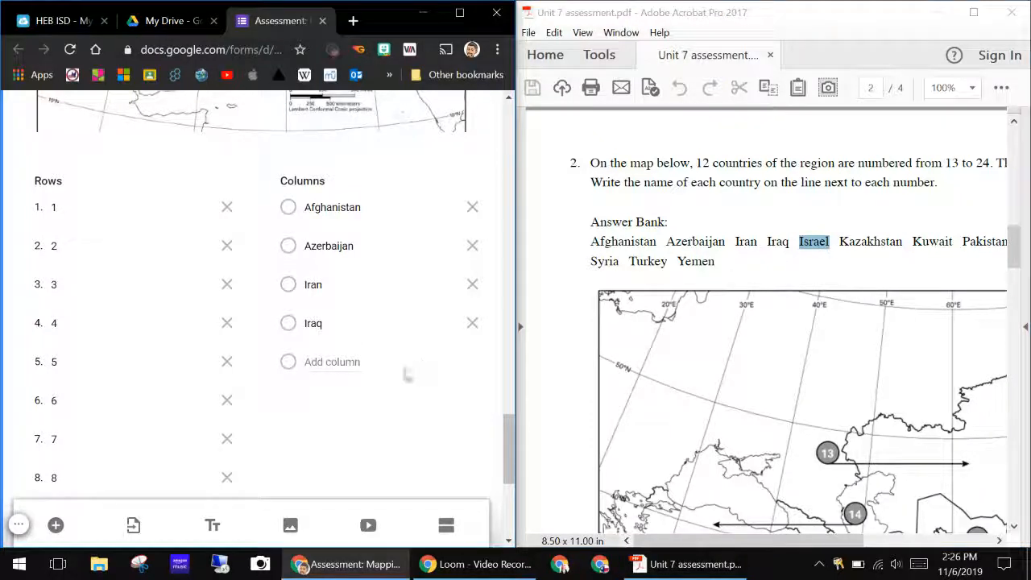
{"action": "left_click", "coordinate": [327, 362]}
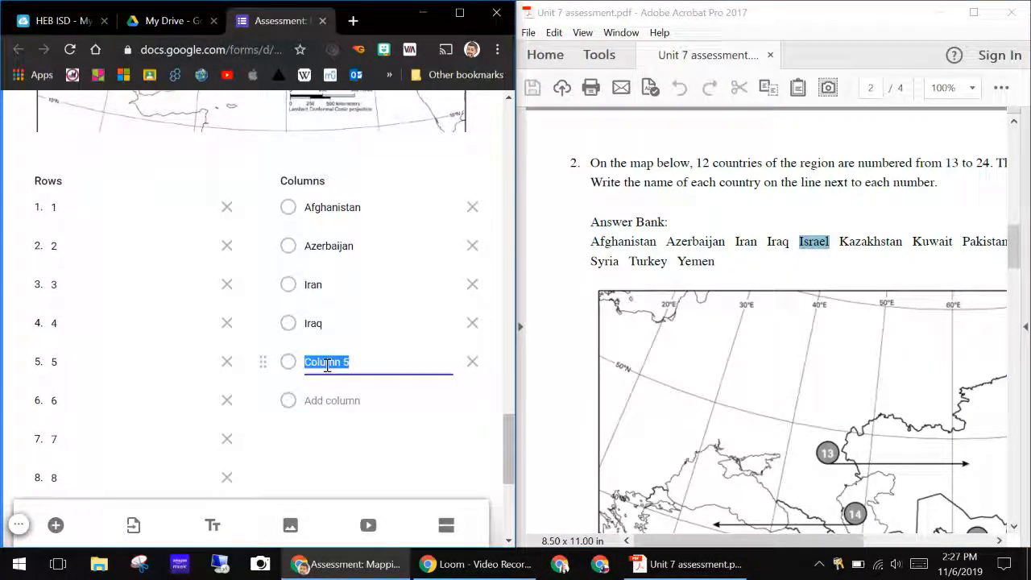
{"action": "type", "text": "Israel"}
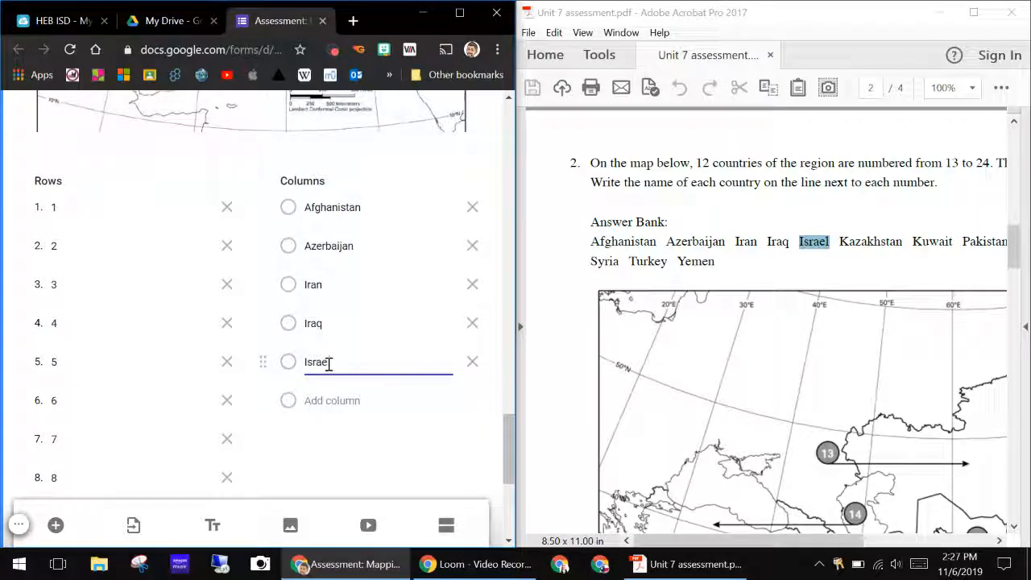
Add Kazakhstan and Kuwait from the Answer Bank as the grid's sixth and seventh columns
{"action": "double_click", "coordinate": [870, 241]}
{"action": "key", "text": "ctrl+c"}
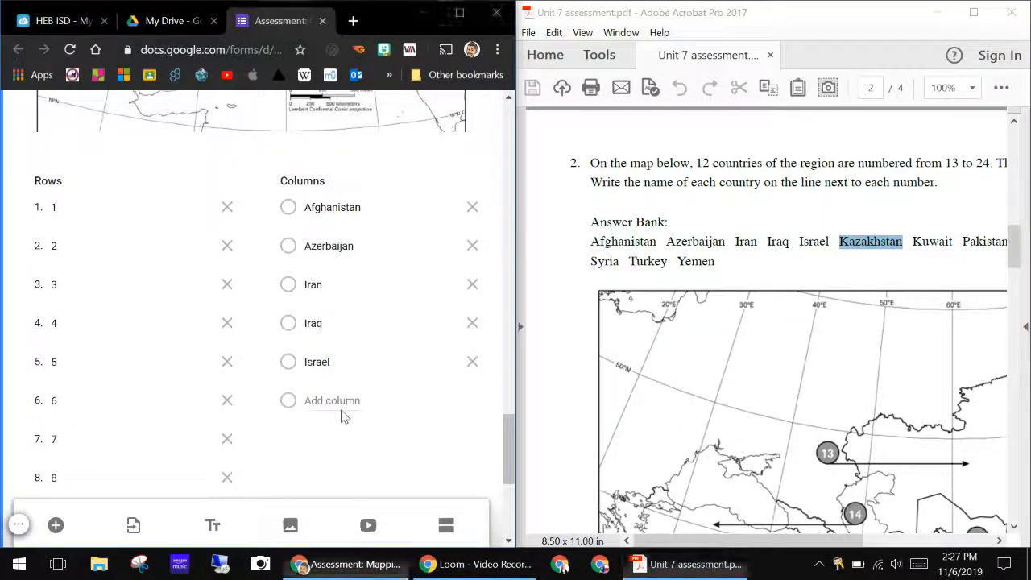
{"action": "left_click", "coordinate": [342, 403]}
{"action": "left_click", "coordinate": [345, 402]}
{"action": "triple_click", "coordinate": [346, 403]}
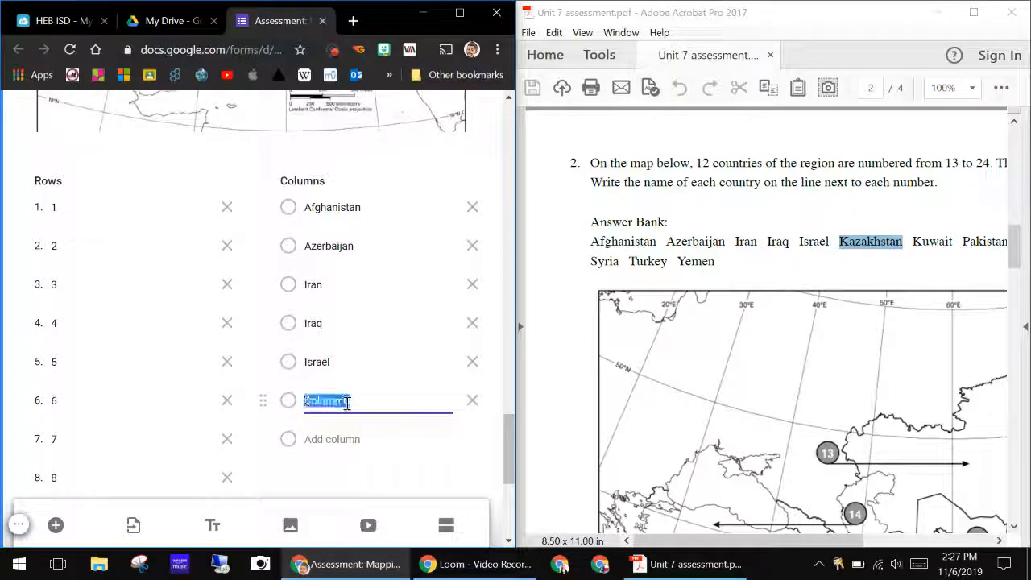
{"action": "key", "text": "ctrl+v"}
{"action": "double_click", "coordinate": [932, 244]}
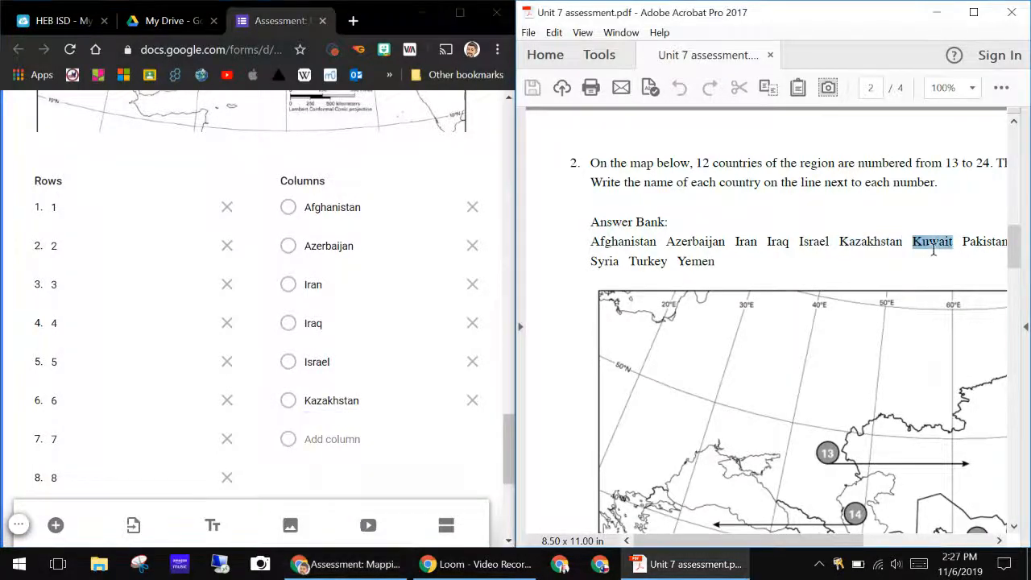
{"action": "key", "text": "ctrl+c"}
{"action": "left_click", "coordinate": [347, 439]}
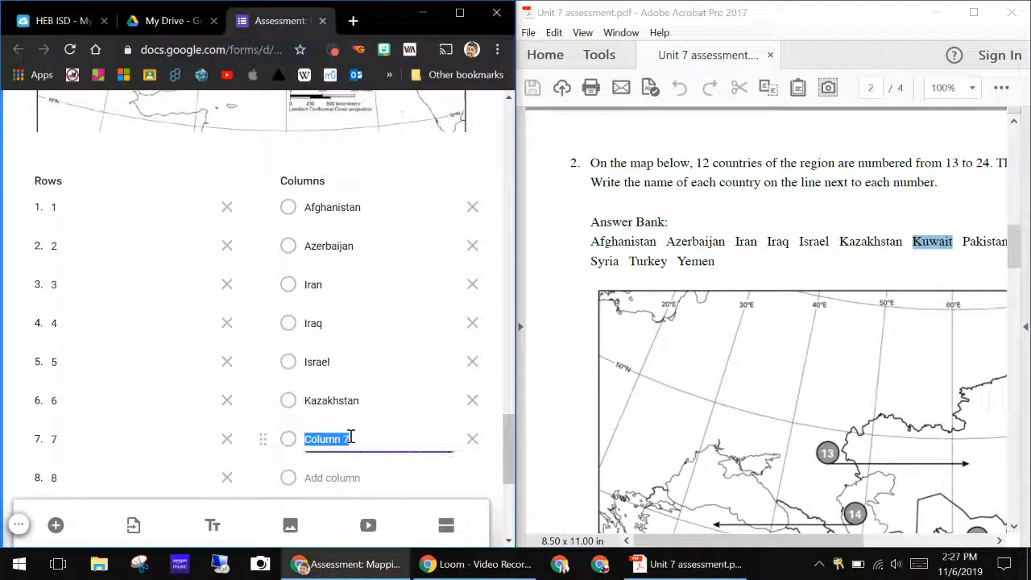
{"action": "key", "text": "ctrl+v"}
Add Pakistan and Syria from the Answer Bank as the grid's eighth and ninth columns
{"action": "double_click", "coordinate": [984, 244]}
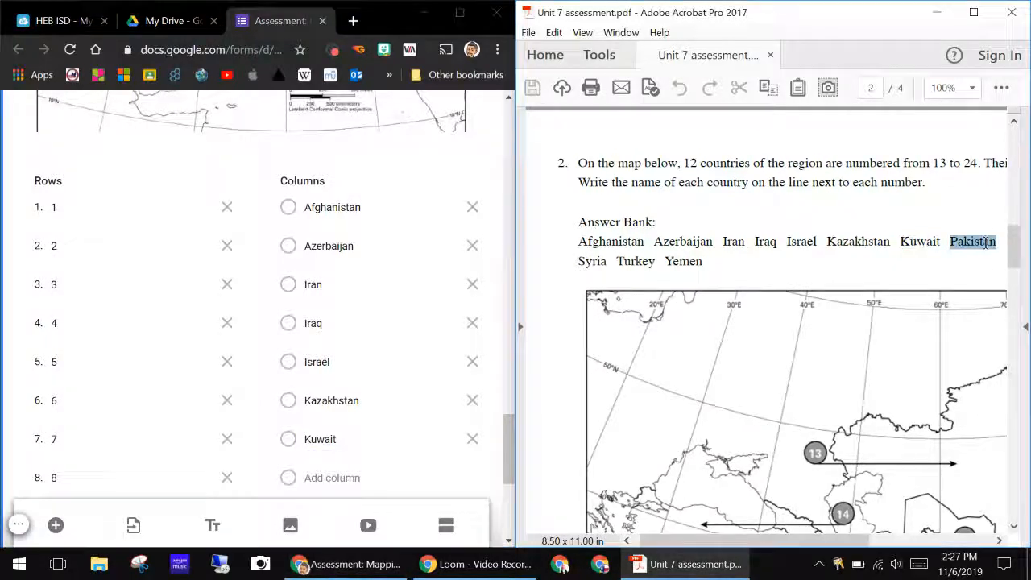
{"action": "key", "text": "ctrl+c"}
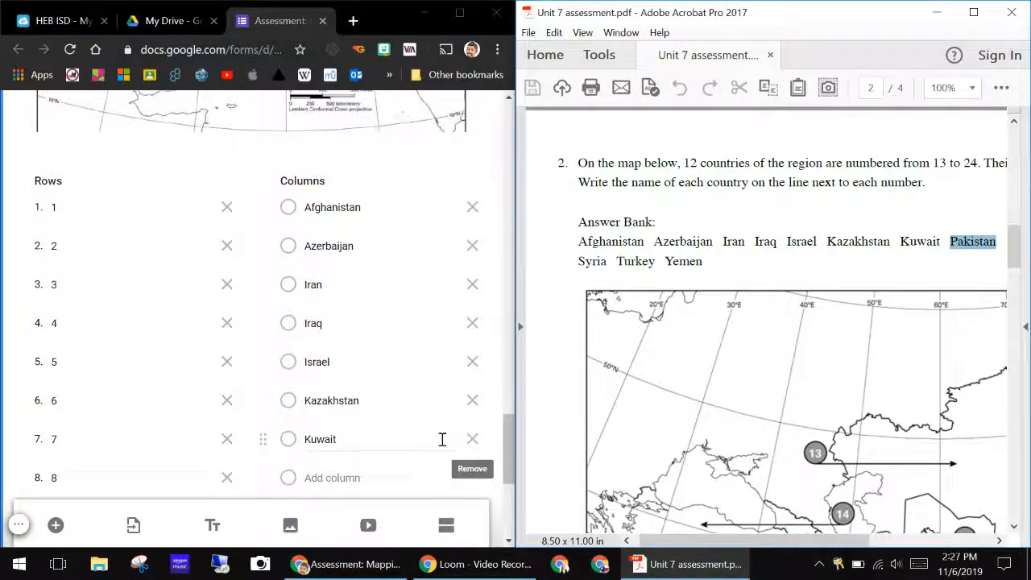
{"action": "left_click", "coordinate": [346, 478]}
{"action": "key", "text": "ctrl+v"}
{"action": "scroll", "coordinate": [410, 386], "scroll_direction": "down", "scroll_amount": 4}
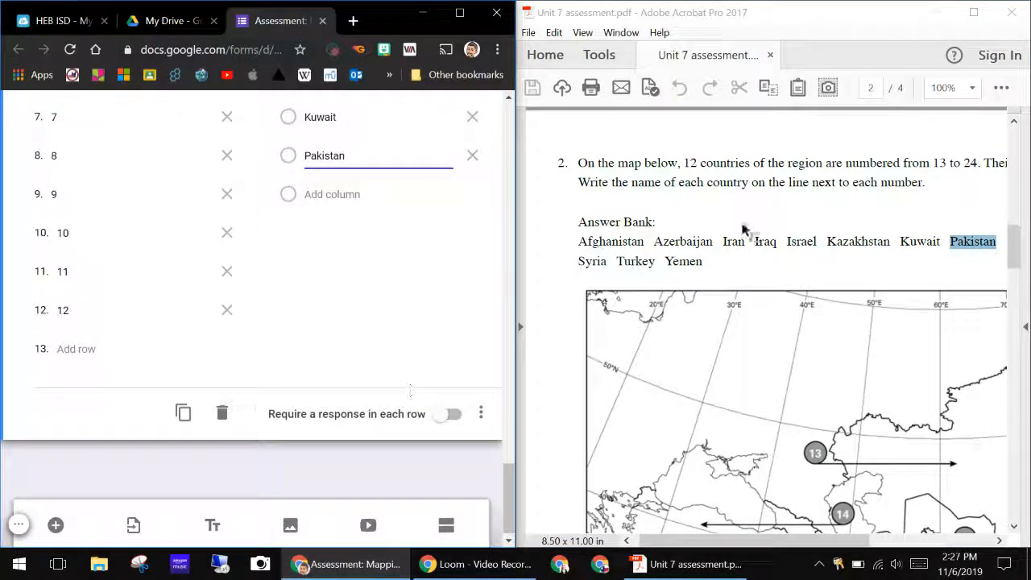
{"action": "double_click", "coordinate": [594, 261]}
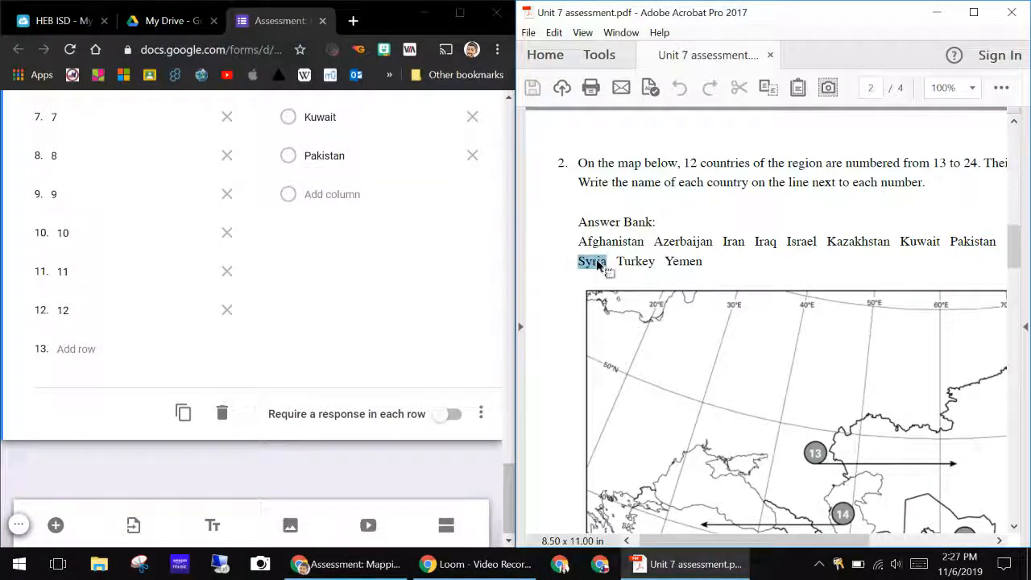
{"action": "left_click", "coordinate": [348, 193]}
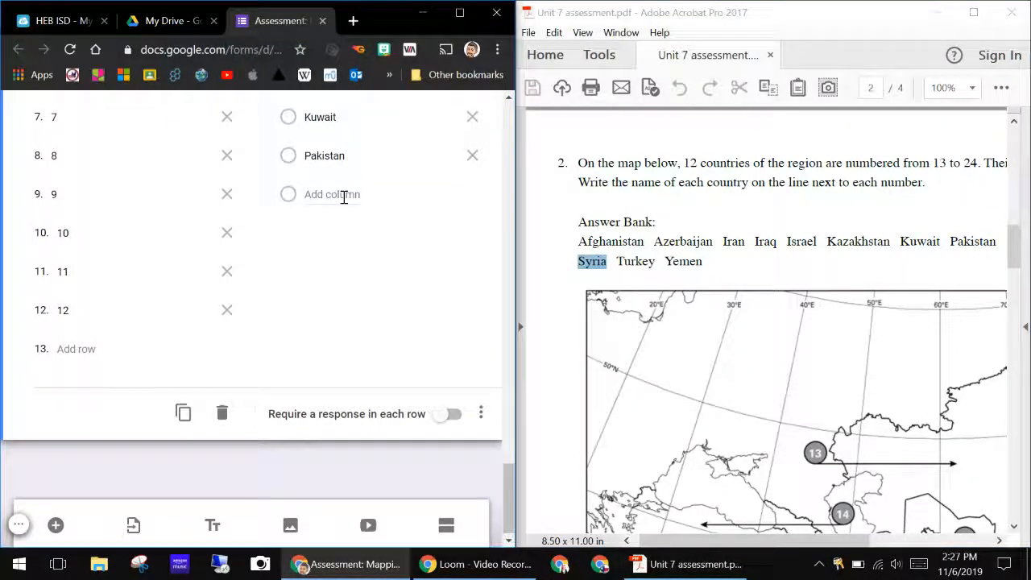
{"action": "key", "text": "ctrl+v"}
Add Turkey and Yemen from the Answer Bank as the grid's tenth and eleventh columns
{"action": "left_click", "coordinate": [624, 260]}
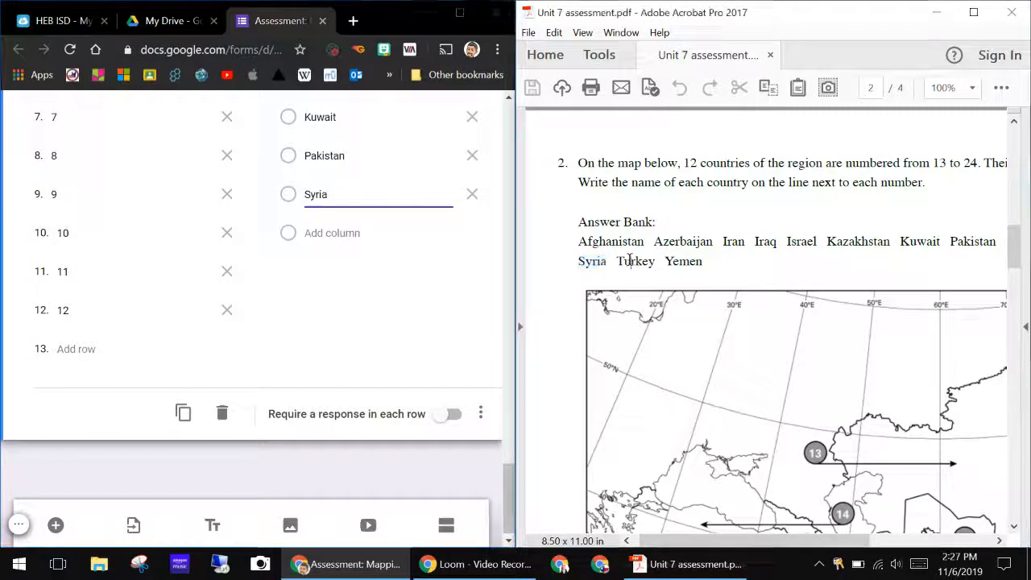
{"action": "double_click", "coordinate": [636, 261]}
{"action": "left_click", "coordinate": [314, 232]}
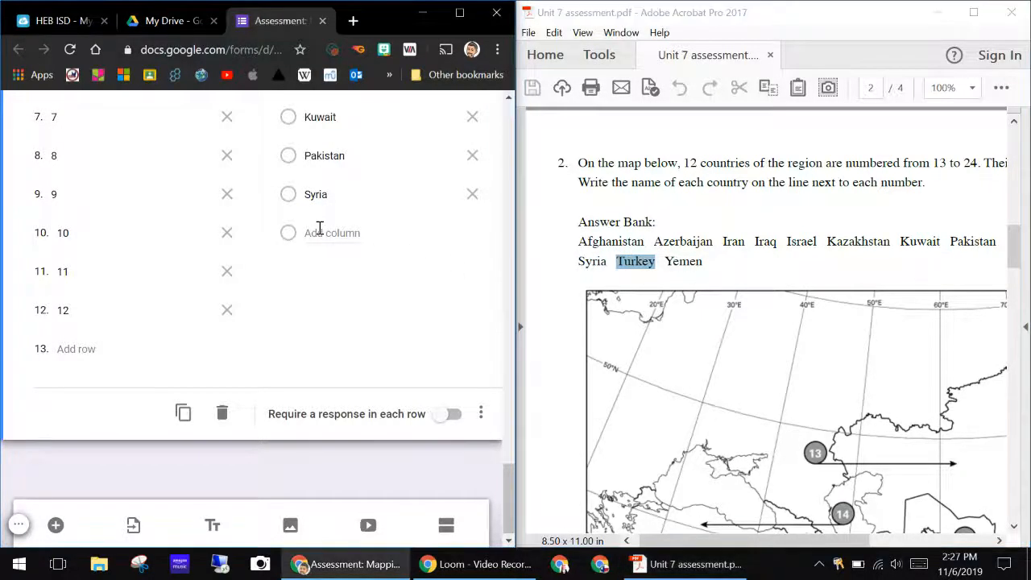
{"action": "key", "text": "ctrl+v"}
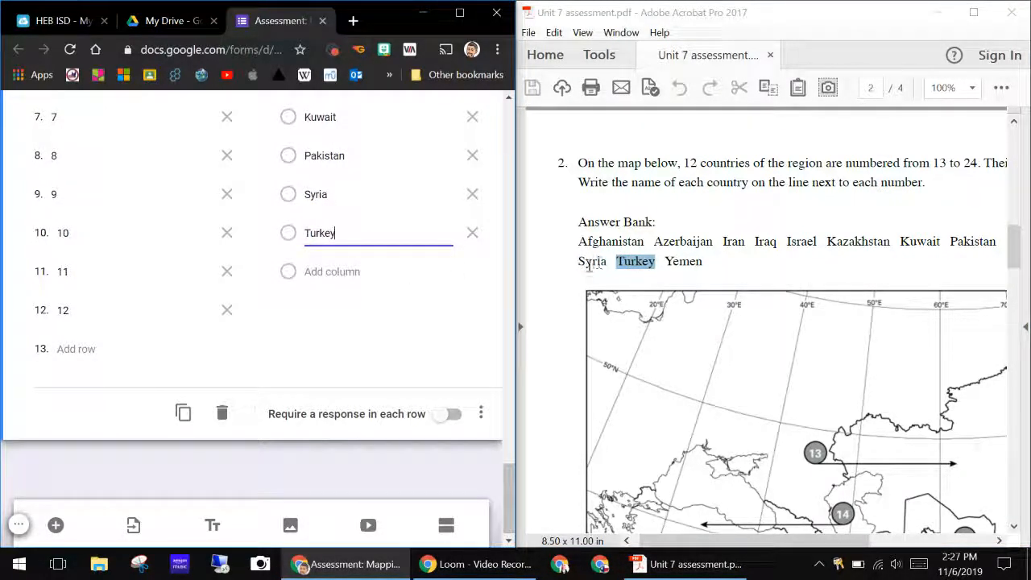
{"action": "left_click", "coordinate": [684, 262]}
{"action": "double_click", "coordinate": [684, 262]}
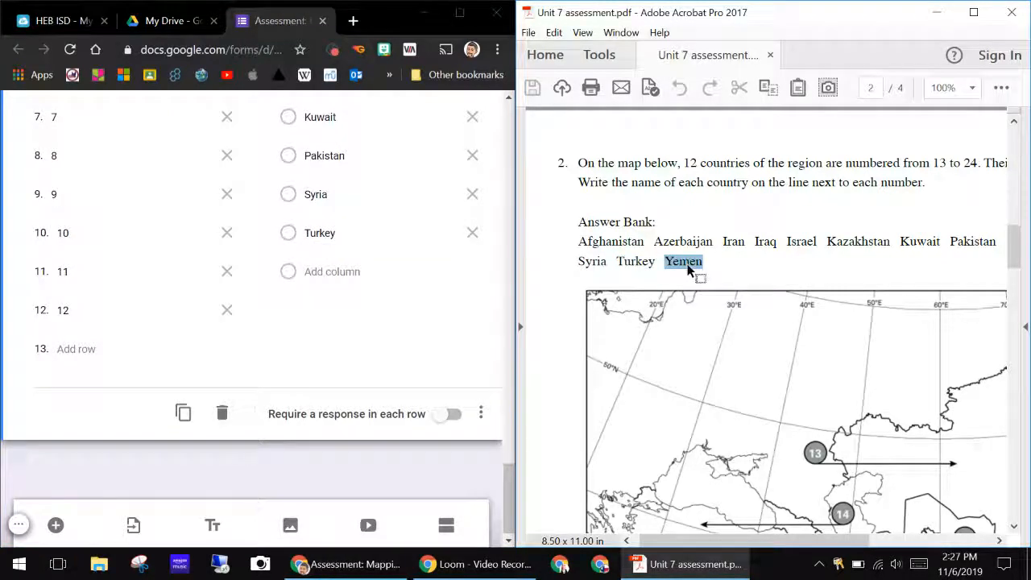
{"action": "left_click", "coordinate": [359, 271]}
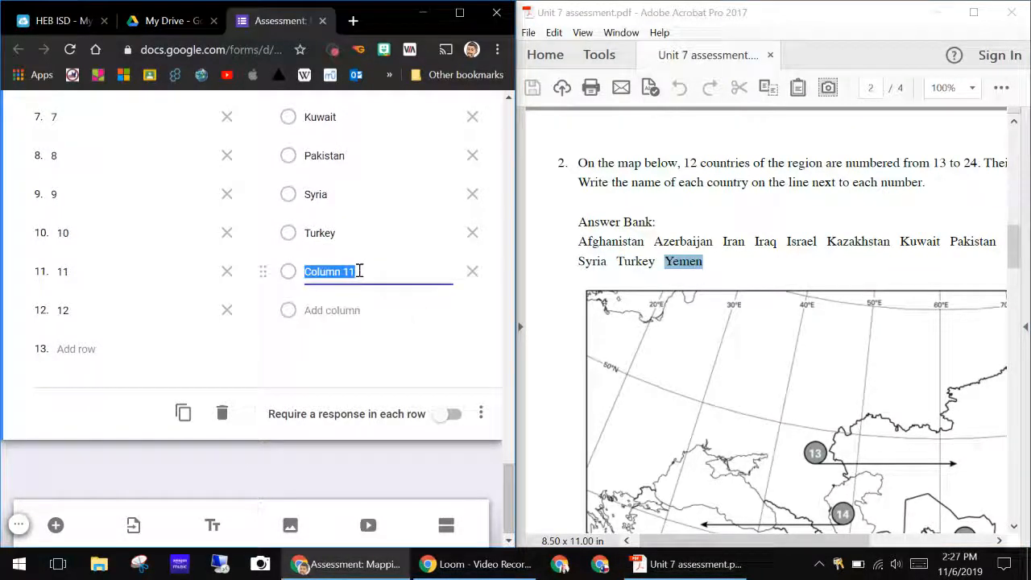
{"action": "key", "text": "ctrl+v"}
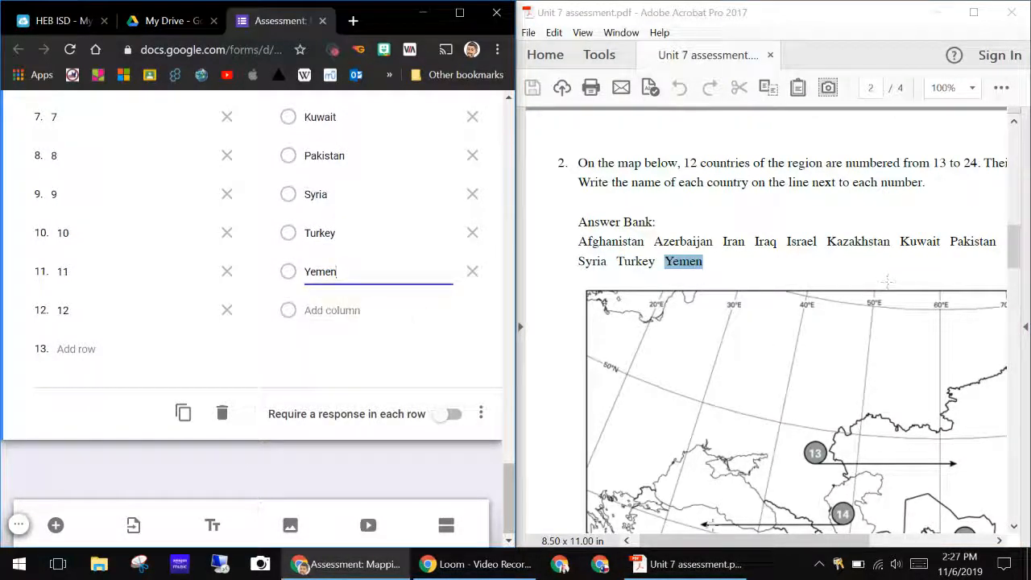
Add Saudi Arabia from the Answer Bank as a column and move it between Pakistan and Syria
{"action": "left_click_drag", "start_coordinate": [713, 544], "coordinate": [795, 544]}
{"action": "left_click_drag", "start_coordinate": [907, 244], "coordinate": [855, 243]}
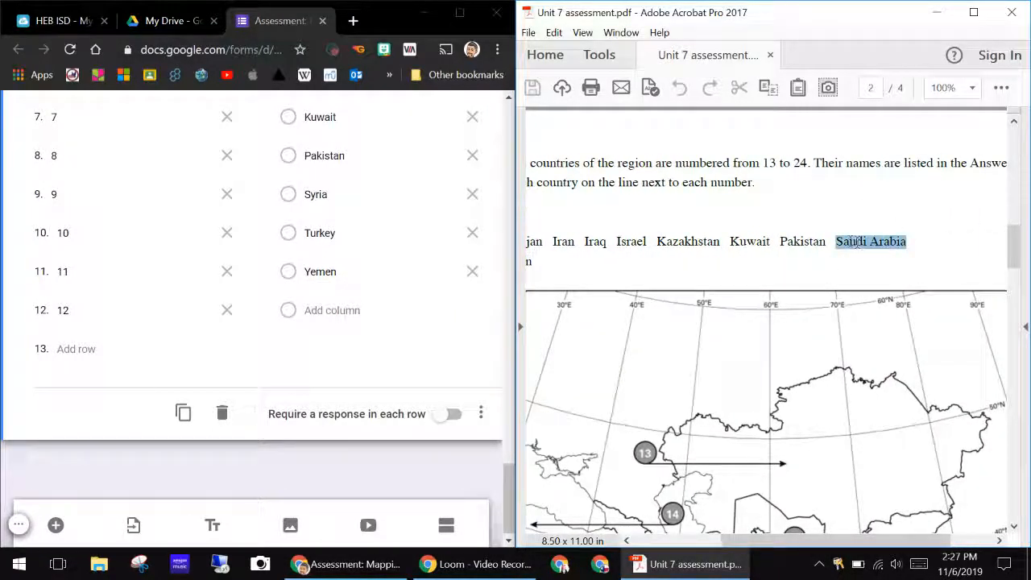
{"action": "left_click", "coordinate": [361, 310]}
{"action": "key", "text": "ctrl+v"}
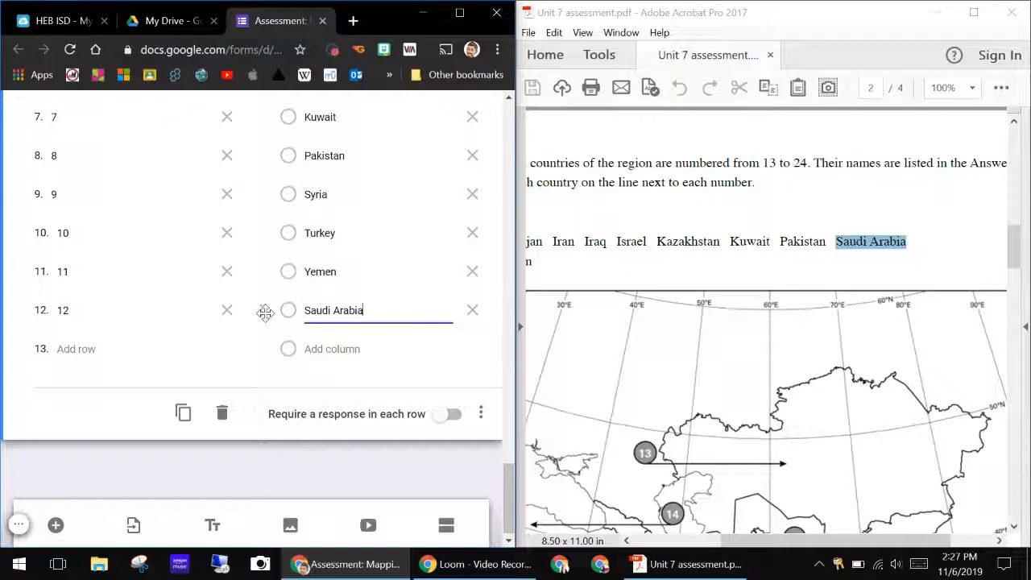
{"action": "left_click_drag", "start_coordinate": [266, 312], "coordinate": [274, 190]}
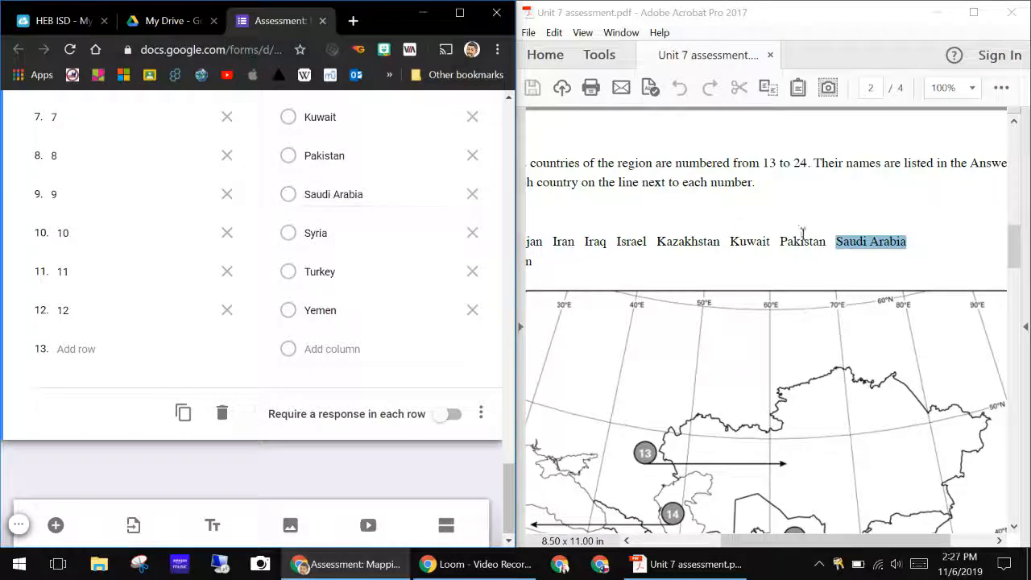
{"action": "left_click", "coordinate": [908, 240]}
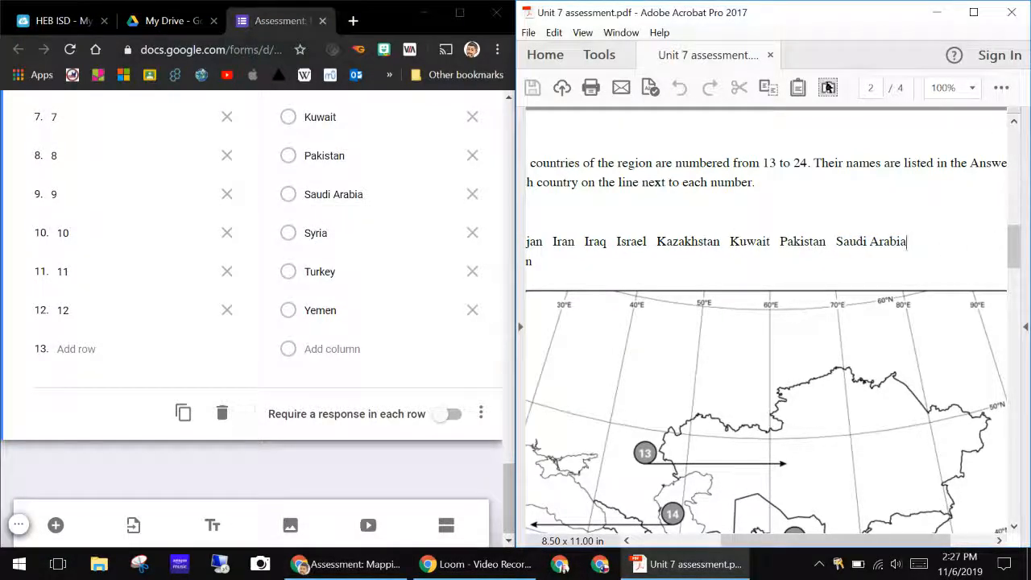
Maximize the form's window, preview the form to check both map questions, and close the preview
{"action": "scroll", "coordinate": [449, 135], "scroll_direction": "up", "scroll_amount": 12}
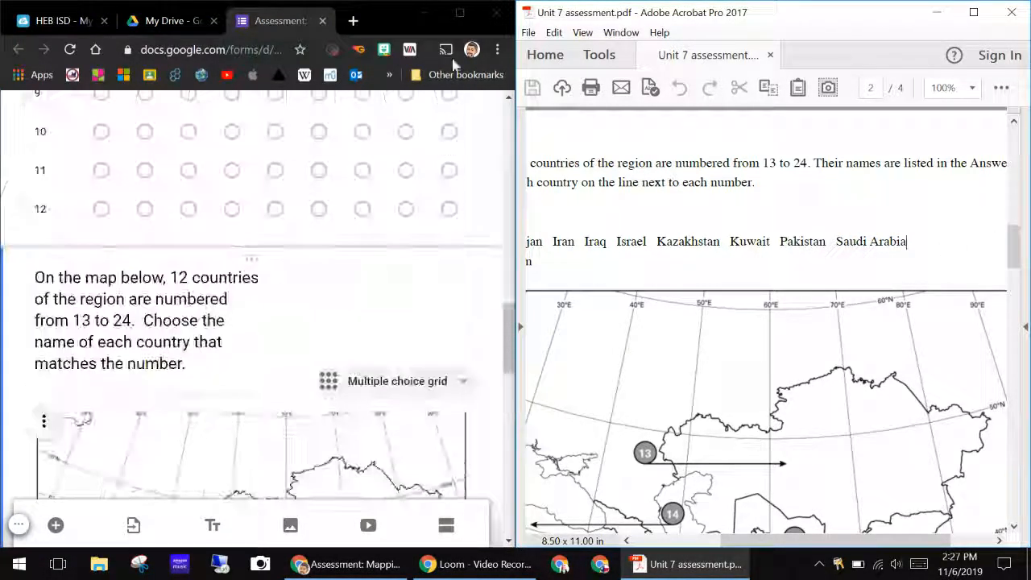
{"action": "left_click", "coordinate": [459, 13]}
{"action": "scroll", "coordinate": [930, 266], "scroll_direction": "up", "scroll_amount": 15}
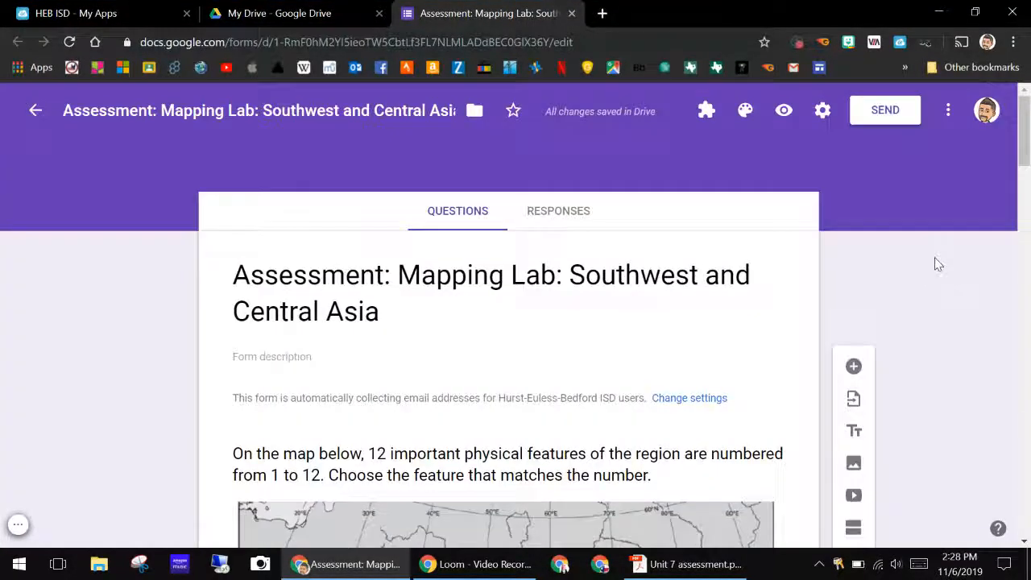
{"action": "left_click", "coordinate": [784, 110]}
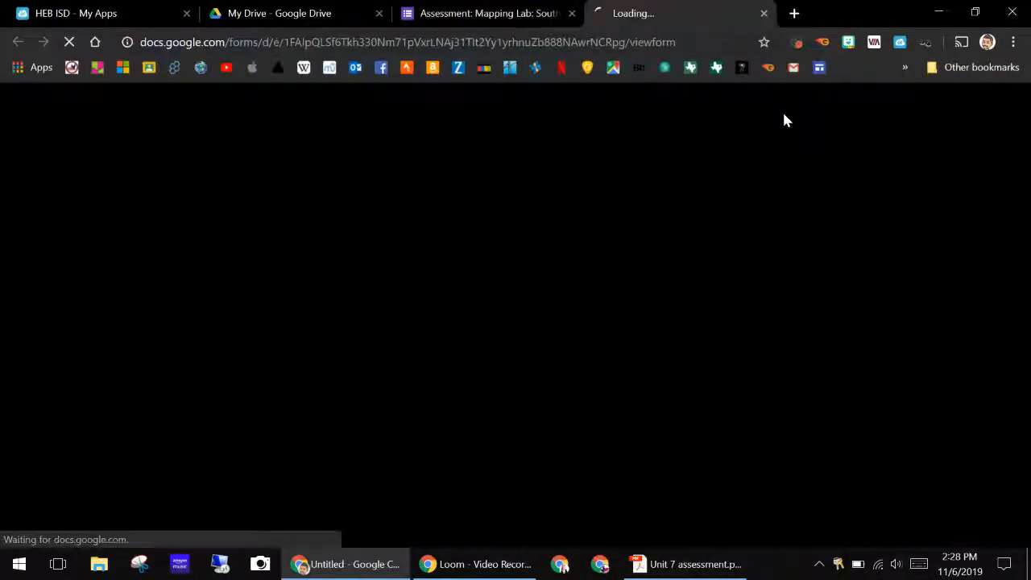
{"action": "left_click_drag", "start_coordinate": [1025, 135], "coordinate": [1024, 370]}
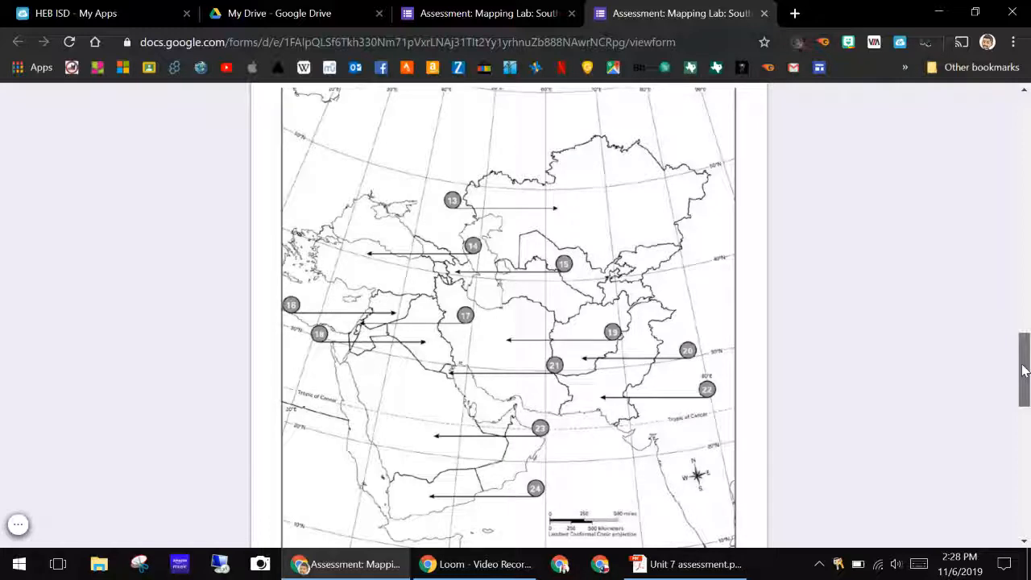
{"action": "left_click_drag", "start_coordinate": [1024, 370], "coordinate": [1023, 89]}
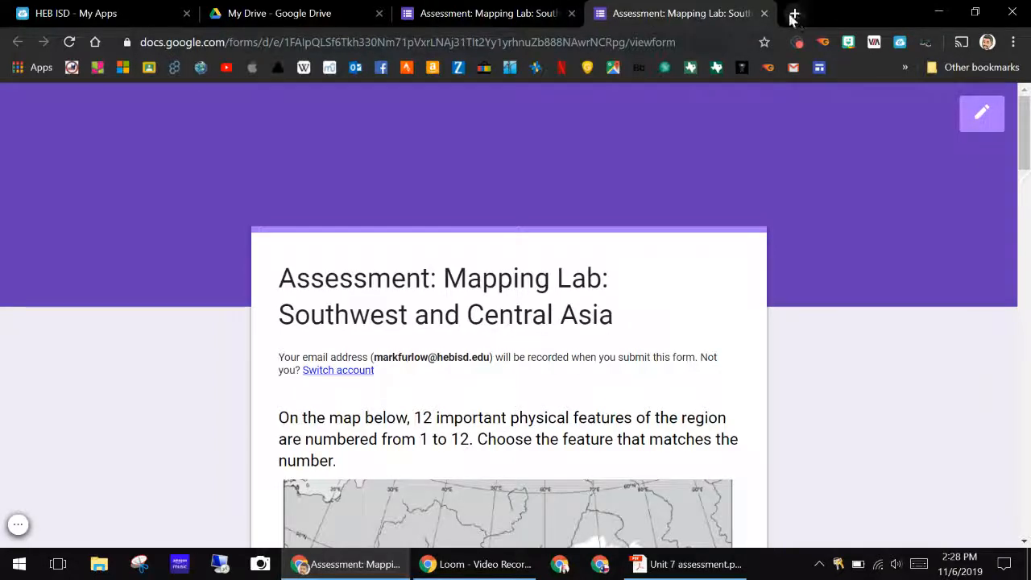
{"action": "left_click", "coordinate": [764, 14]}
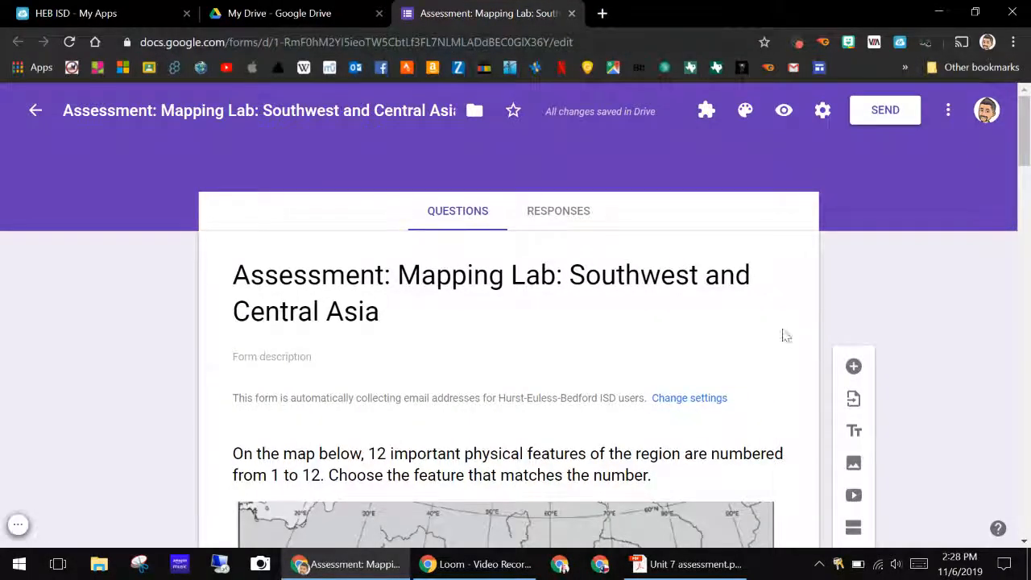
Change the country grid's first row to 13 and enter 14 in a new row two places below it
{"action": "scroll", "coordinate": [853, 327], "scroll_direction": "down", "scroll_amount": 5}
{"action": "scroll", "coordinate": [854, 327], "scroll_direction": "down", "scroll_amount": 15}
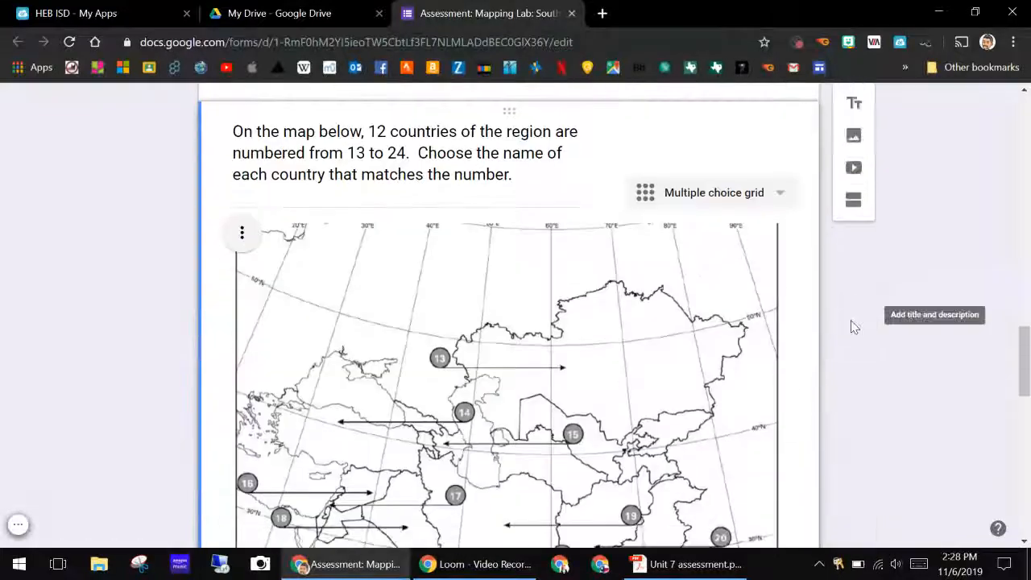
{"action": "scroll", "coordinate": [853, 327], "scroll_direction": "down", "scroll_amount": 3}
{"action": "left_click", "coordinate": [345, 233]}
{"action": "left_click", "coordinate": [342, 222]}
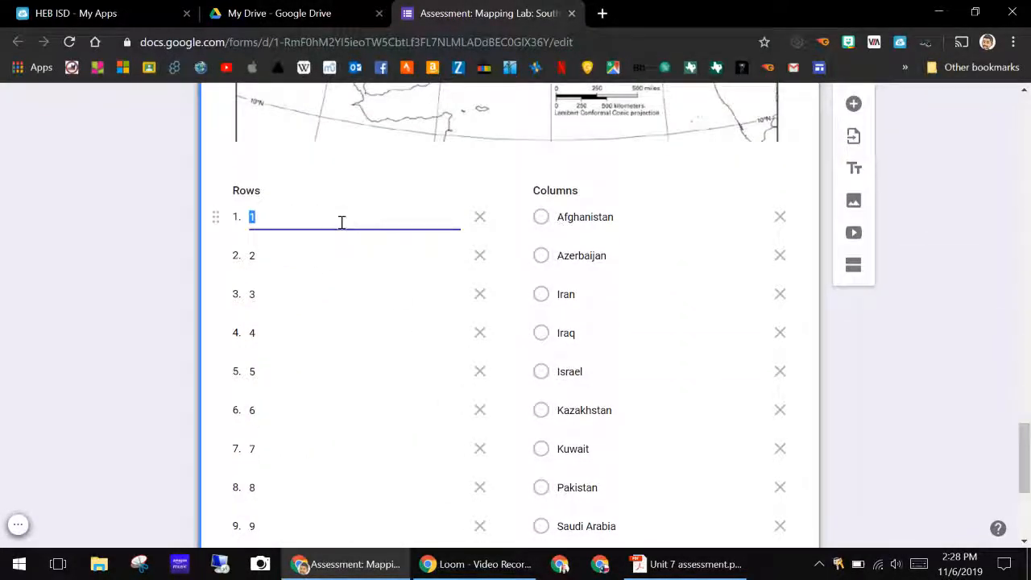
{"action": "type", "text": "13"}
{"action": "key", "text": "Return"}
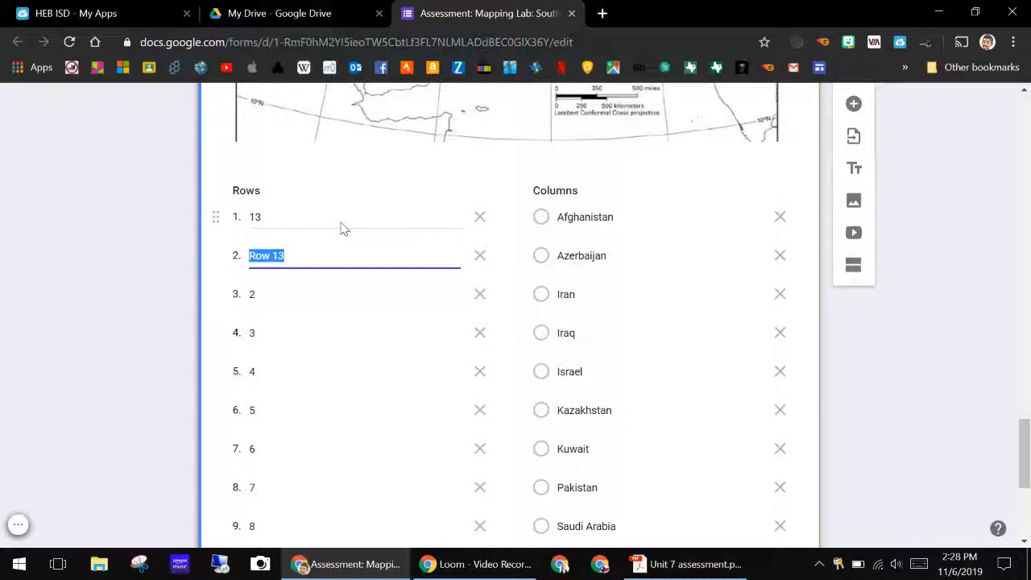
{"action": "type", "text": "13"}
{"action": "key", "text": "Return"}
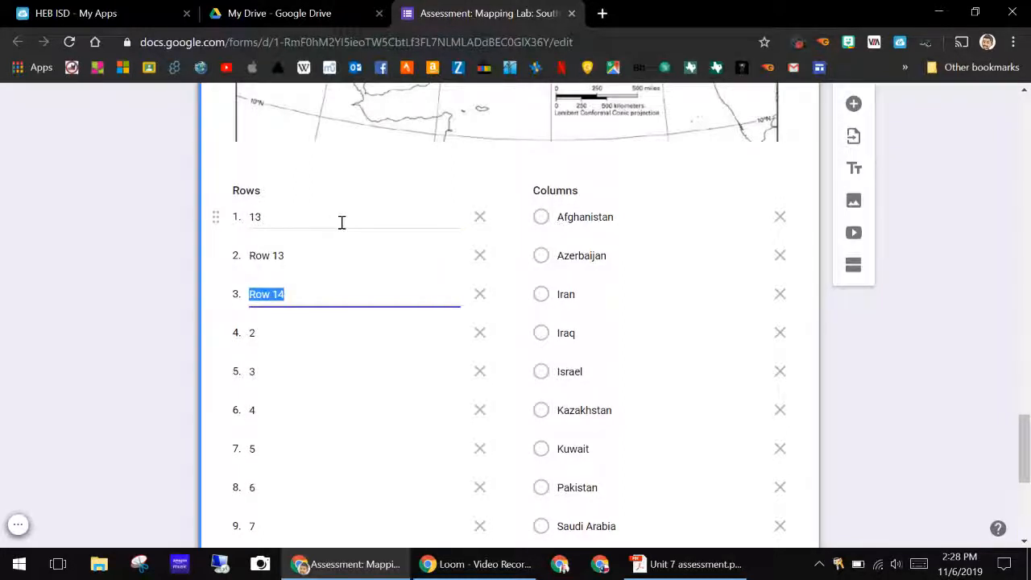
{"action": "type", "text": "14"}
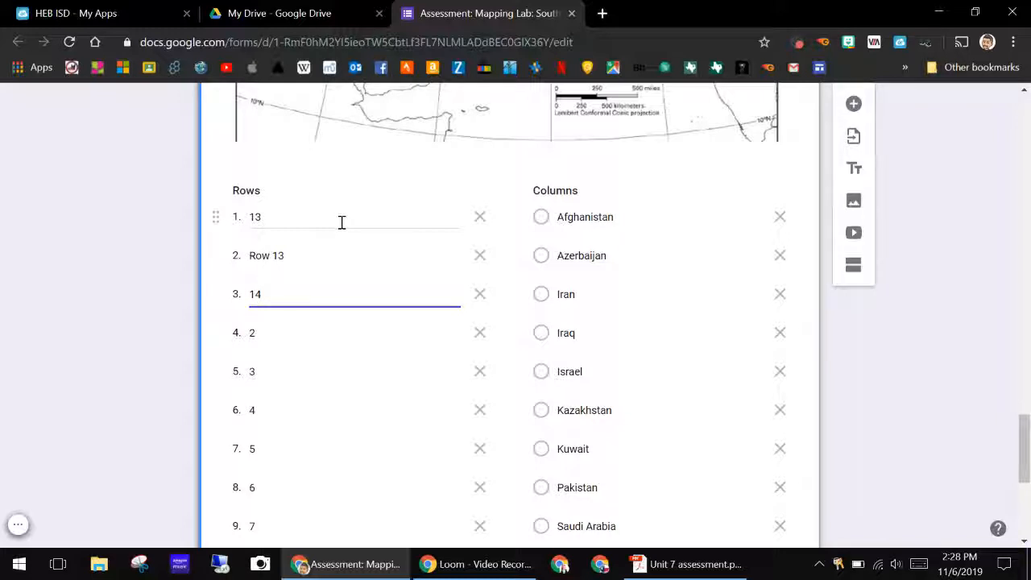
Try to number the country grid's second row 14 and set its third row to 15
{"action": "left_click", "coordinate": [338, 255]}
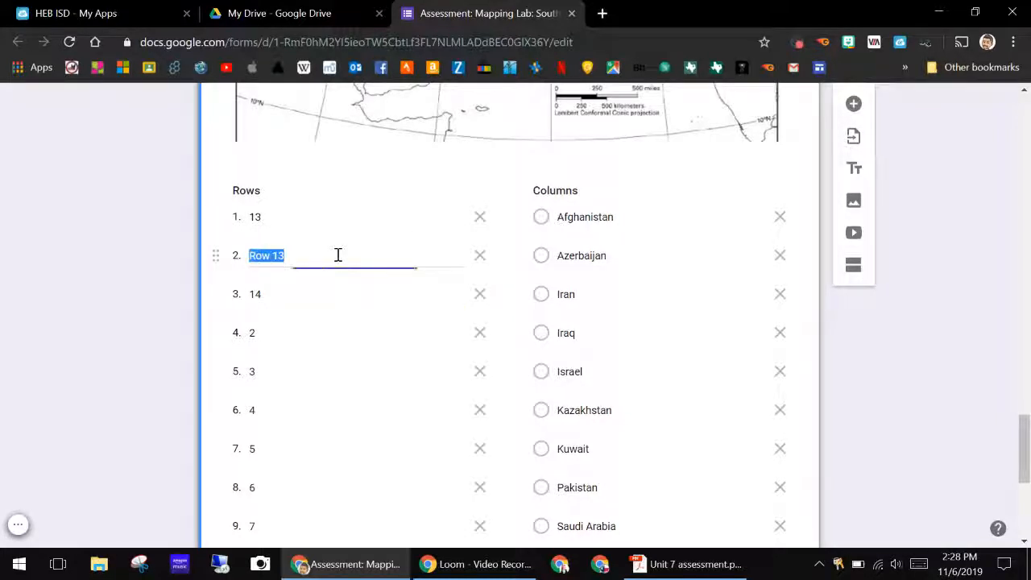
{"action": "type", "text": "14"}
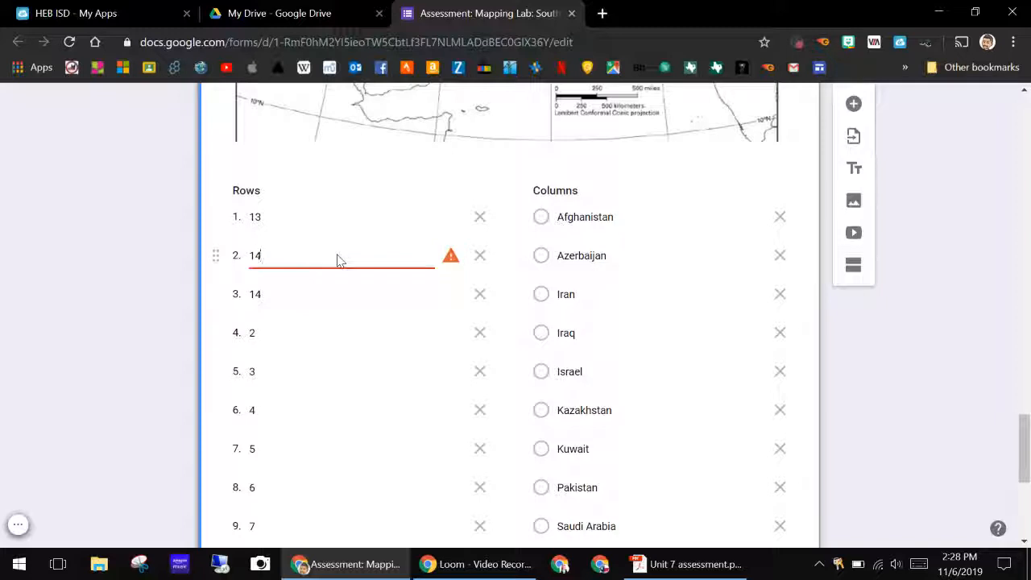
{"action": "key", "text": "Return"}
{"action": "type", "text": "14"}
{"action": "key", "text": "Return"}
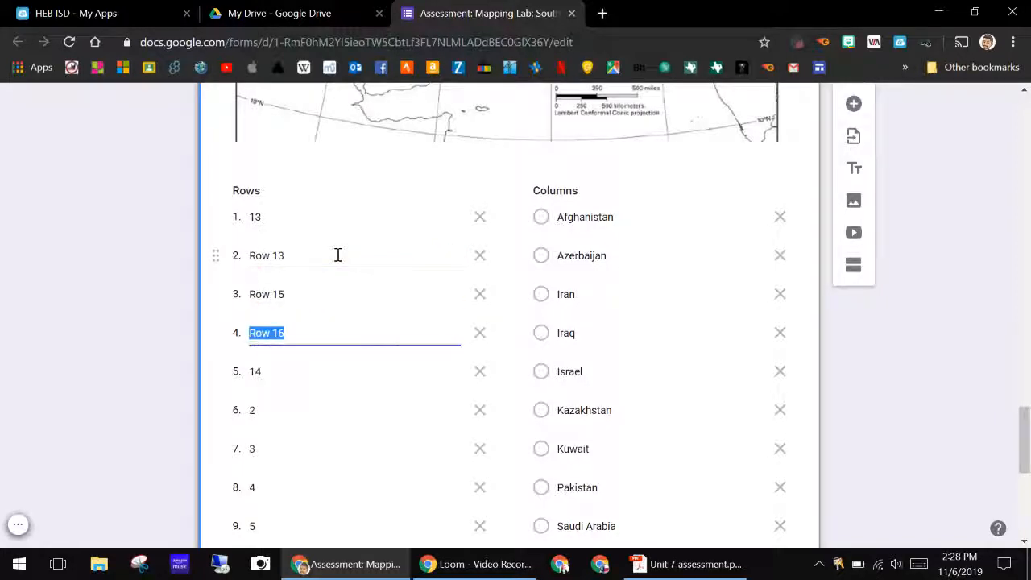
{"action": "left_click", "coordinate": [338, 293]}
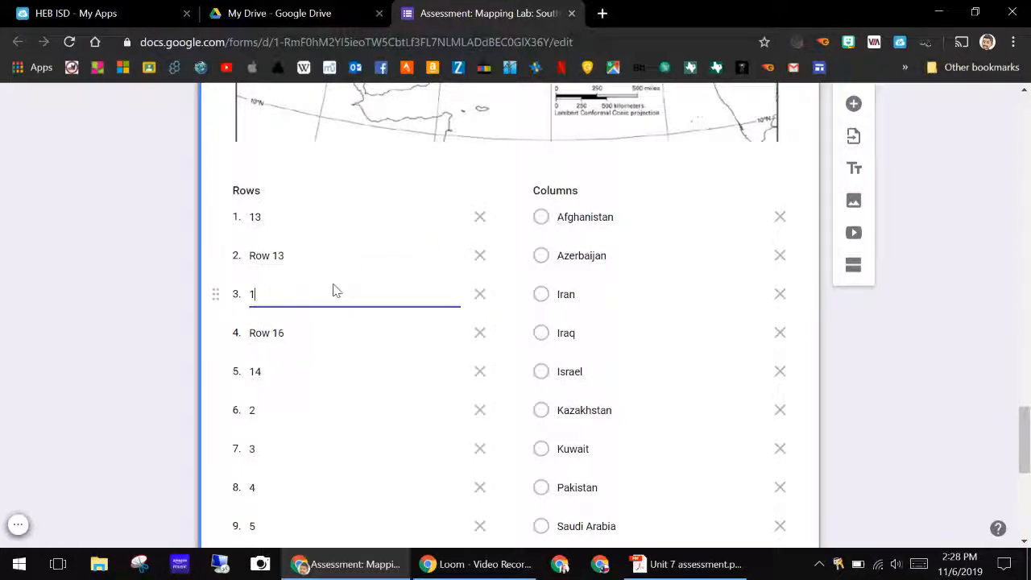
{"action": "type", "text": "15"}
{"action": "key", "text": "Return"}
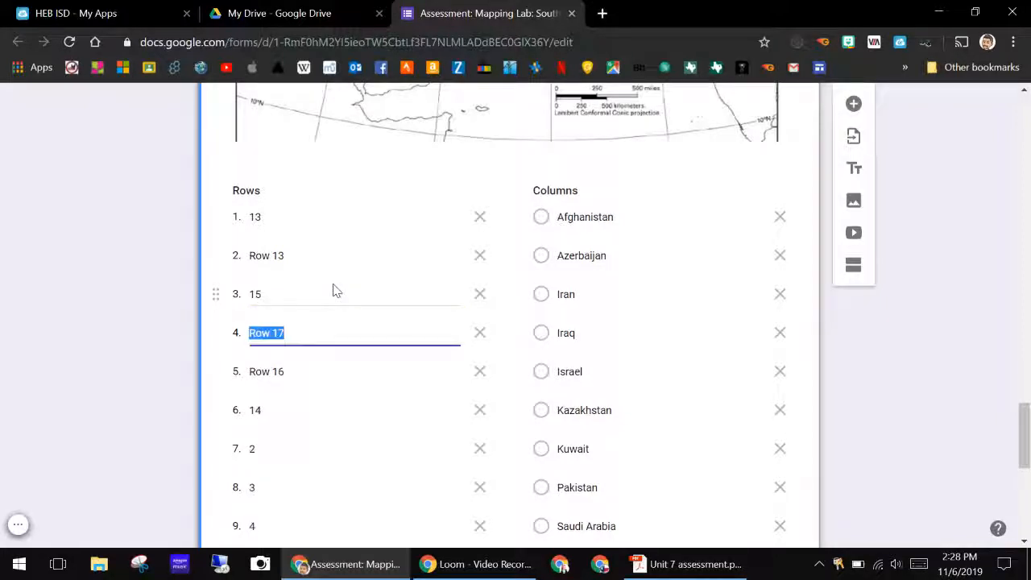
Replace the placeholder label of the country grid's second row with 14, between rows 13 and 15
{"action": "left_click", "coordinate": [295, 255]}
{"action": "type", "text": "1111111111111111"}
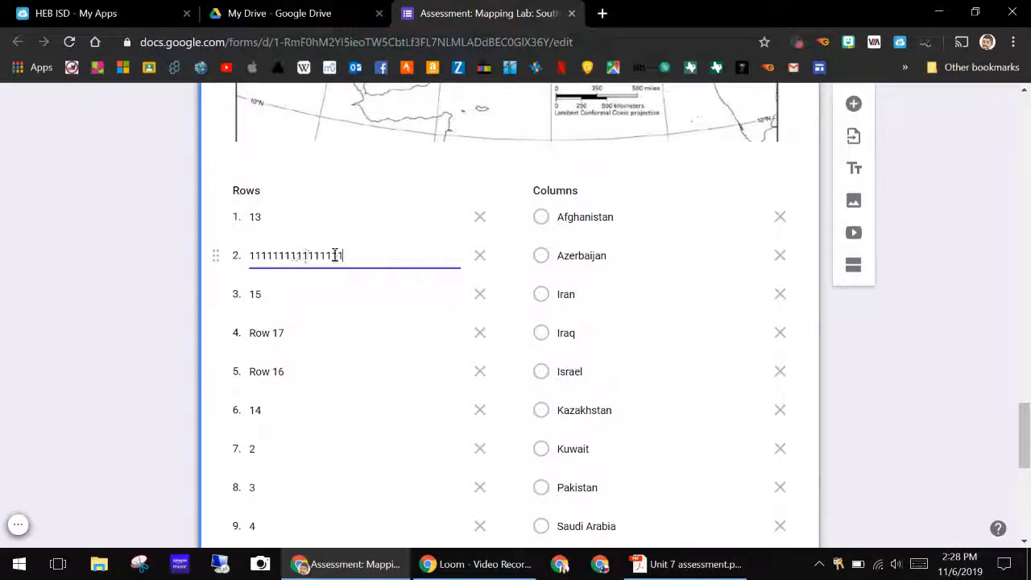
{"action": "left_click_drag", "start_coordinate": [338, 254], "coordinate": [251, 274]}
{"action": "type", "text": "14"}
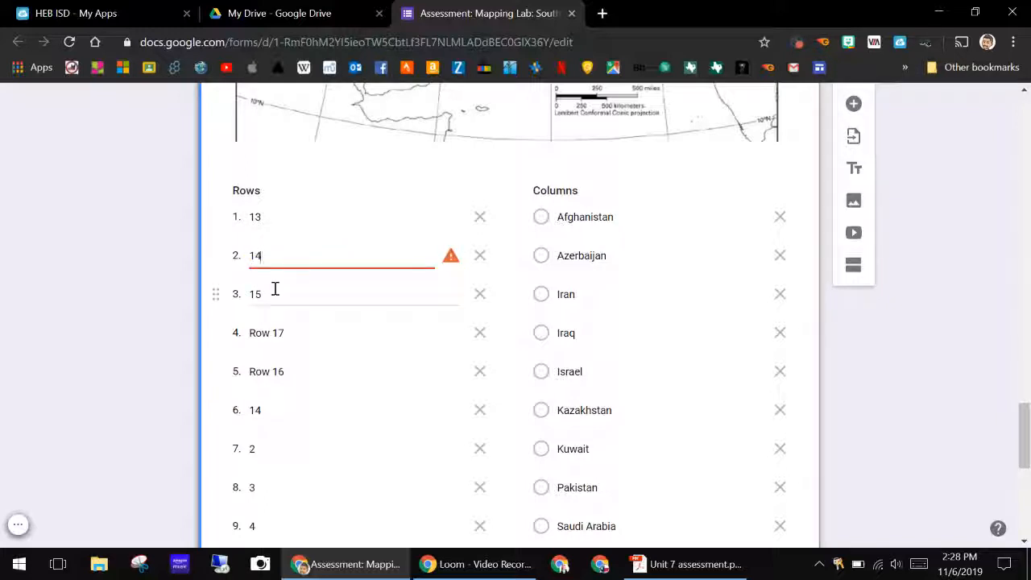
{"action": "left_click", "coordinate": [281, 292]}
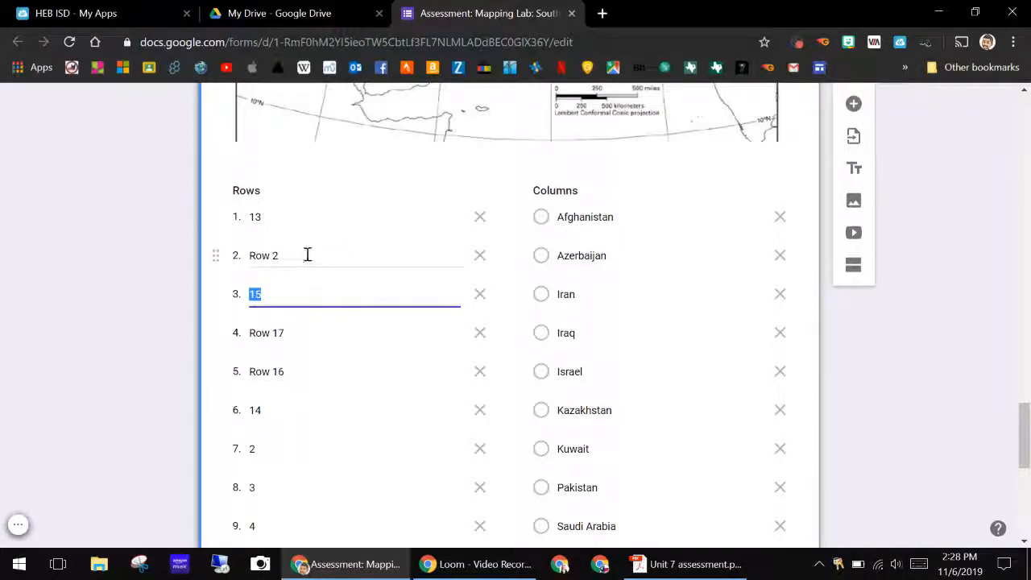
{"action": "left_click", "coordinate": [312, 325]}
{"action": "left_click", "coordinate": [316, 256]}
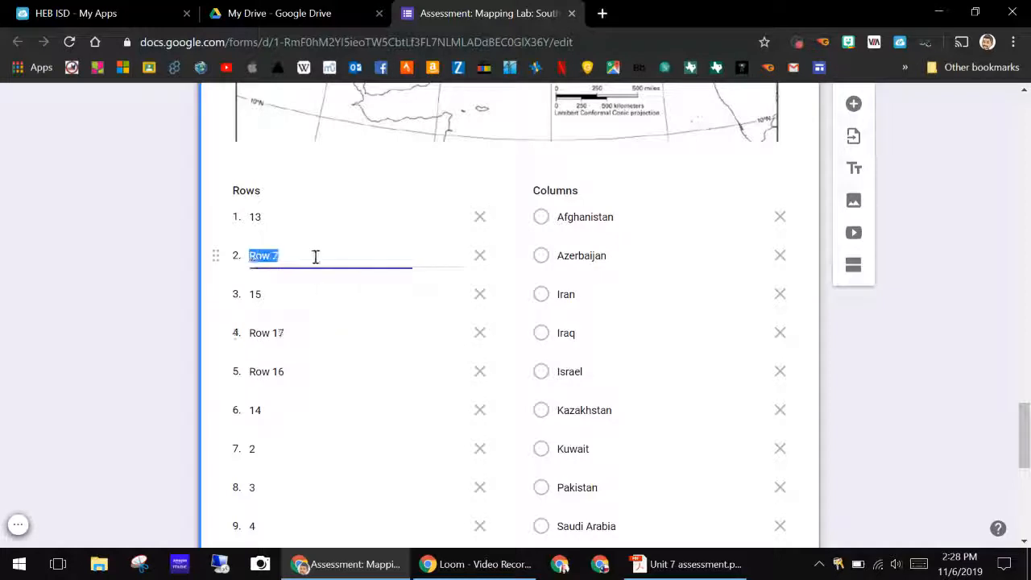
{"action": "type", "text": "14"}
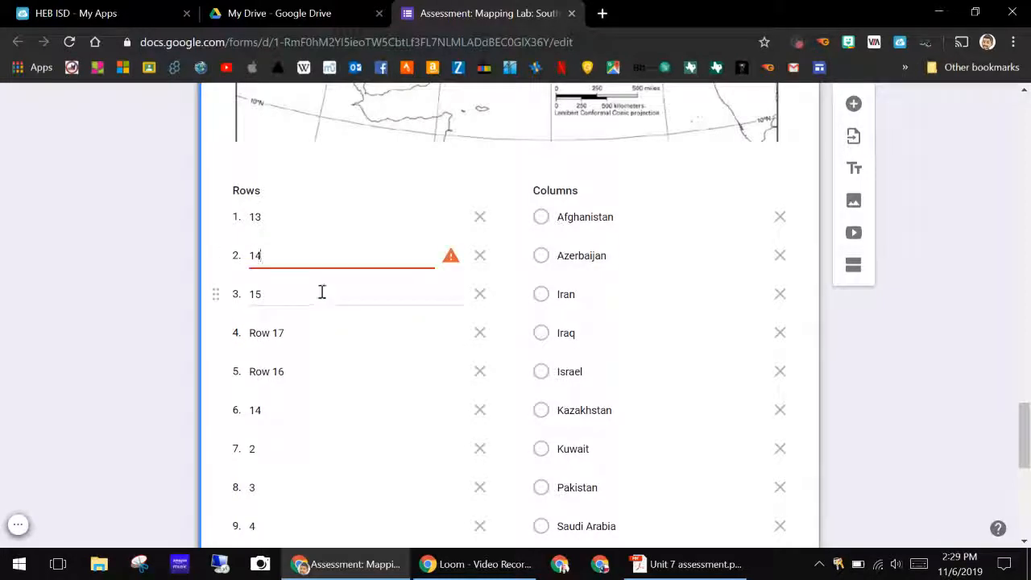
Clear the duplicate 14 from the sixth grid row and label the second row 14
{"action": "left_click", "coordinate": [451, 254]}
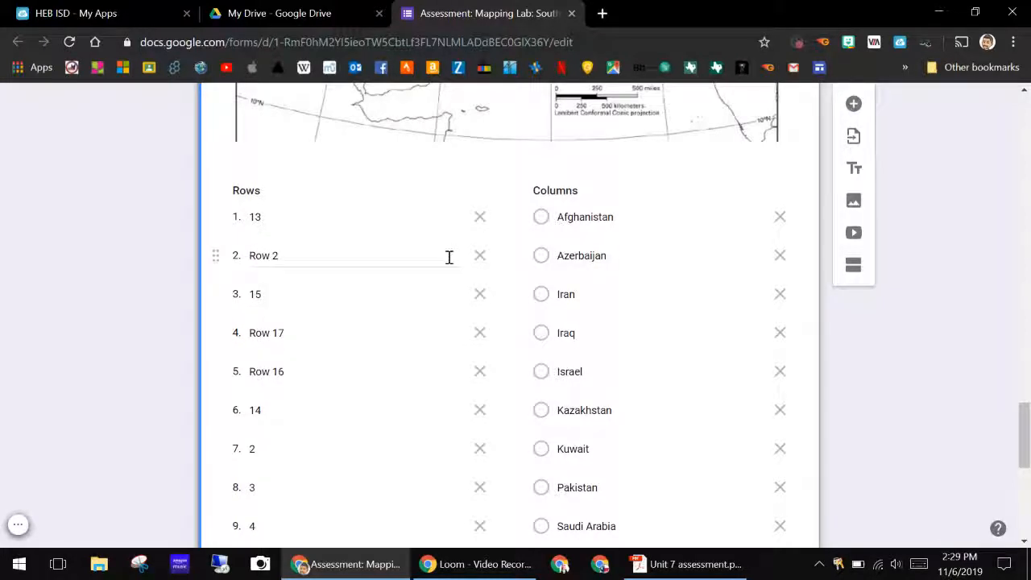
{"action": "left_click", "coordinate": [352, 257]}
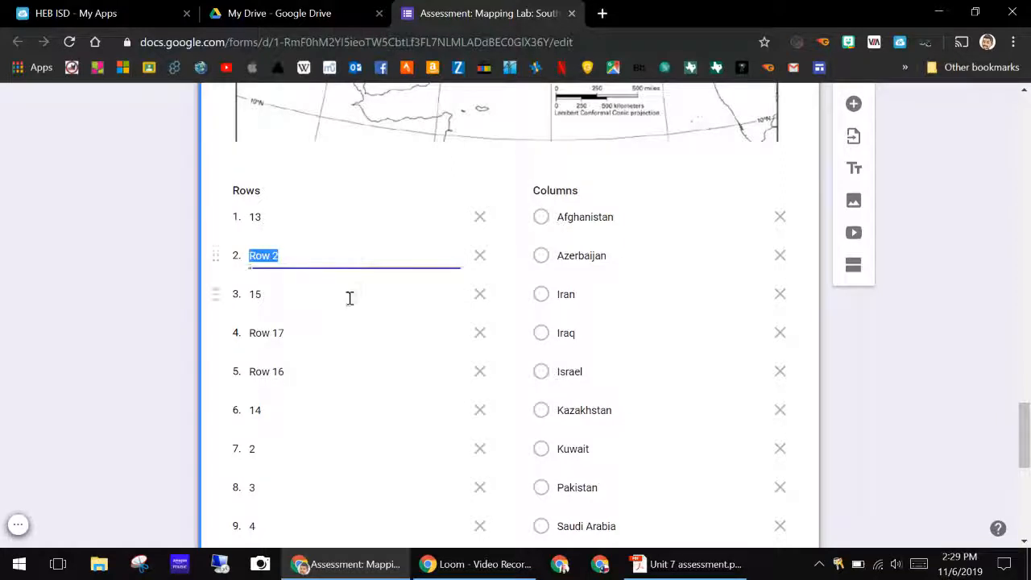
{"action": "left_click", "coordinate": [322, 334]}
{"action": "left_click", "coordinate": [306, 410]}
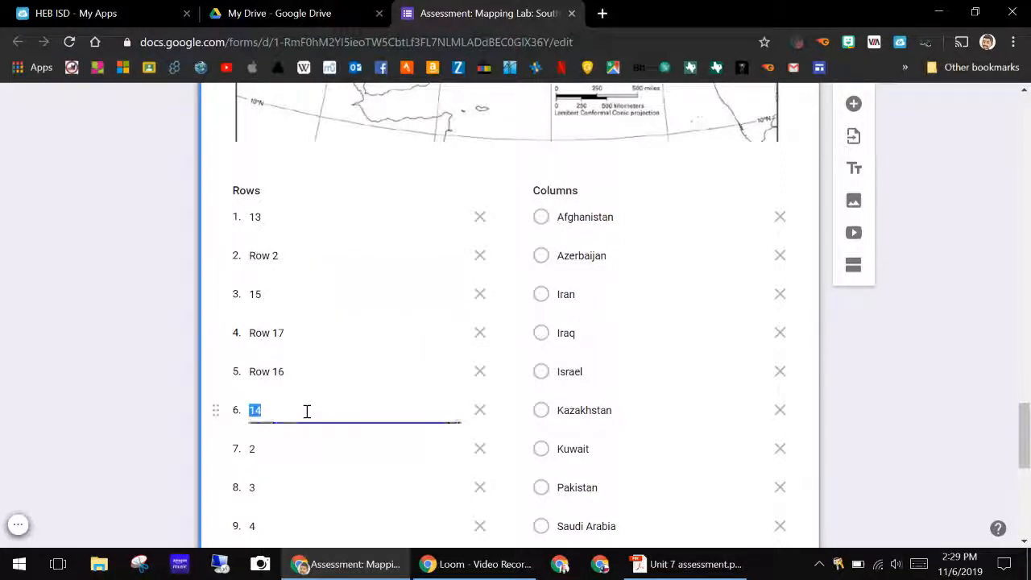
{"action": "left_click", "coordinate": [285, 254]}
{"action": "type", "text": "14"}
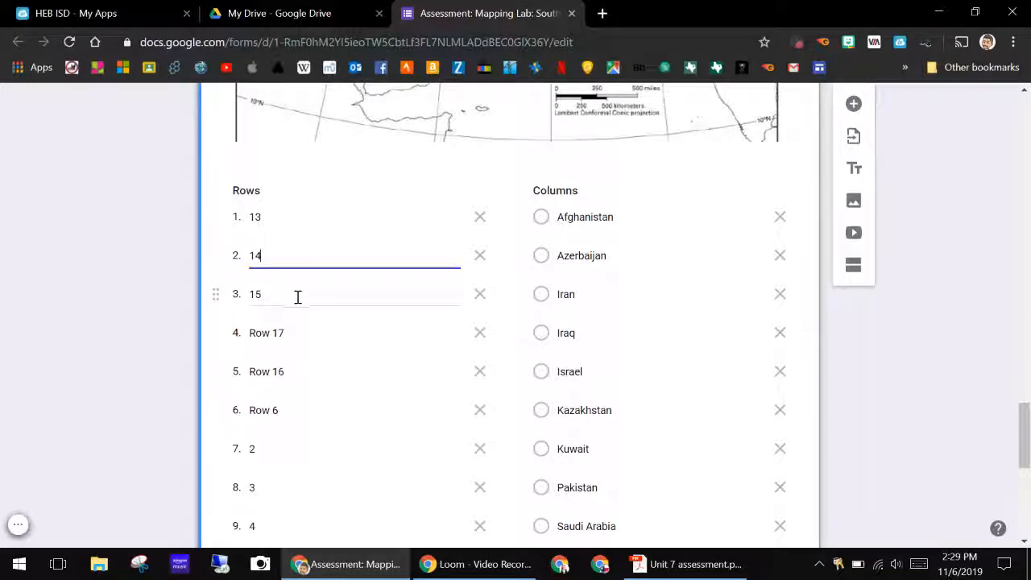
Label the fourth, fifth and sixth grid rows 16, 17 and 18, and insert a seventh row labelled 19
{"action": "left_click", "coordinate": [296, 294]}
{"action": "left_click", "coordinate": [290, 328]}
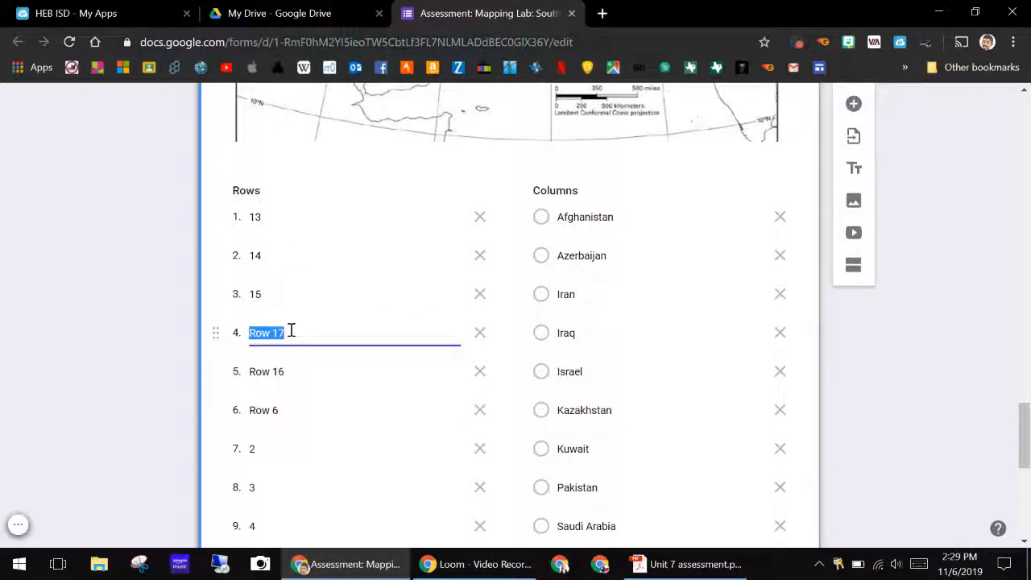
{"action": "type", "text": "16"}
{"action": "left_click", "coordinate": [288, 371]}
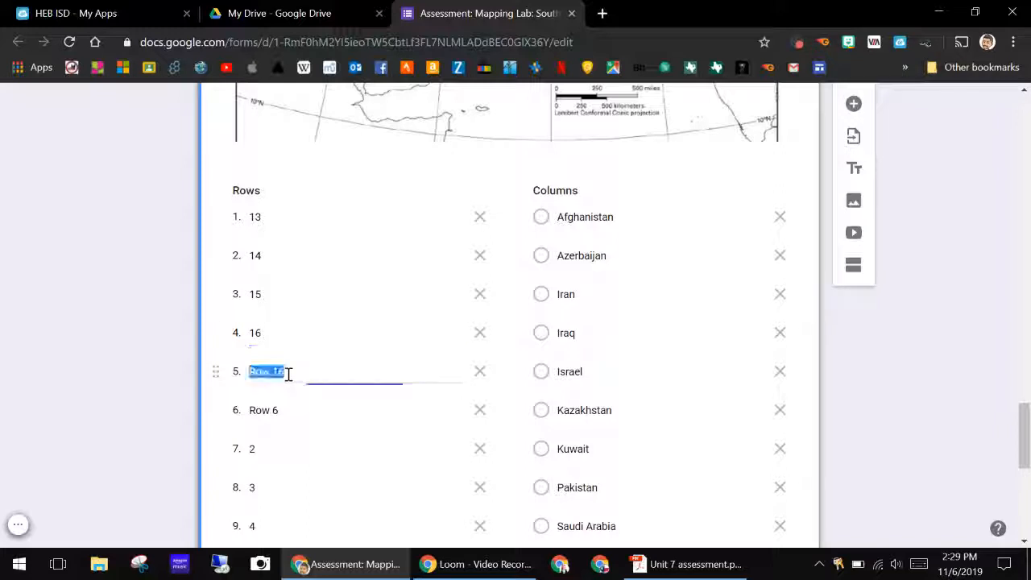
{"action": "type", "text": "17"}
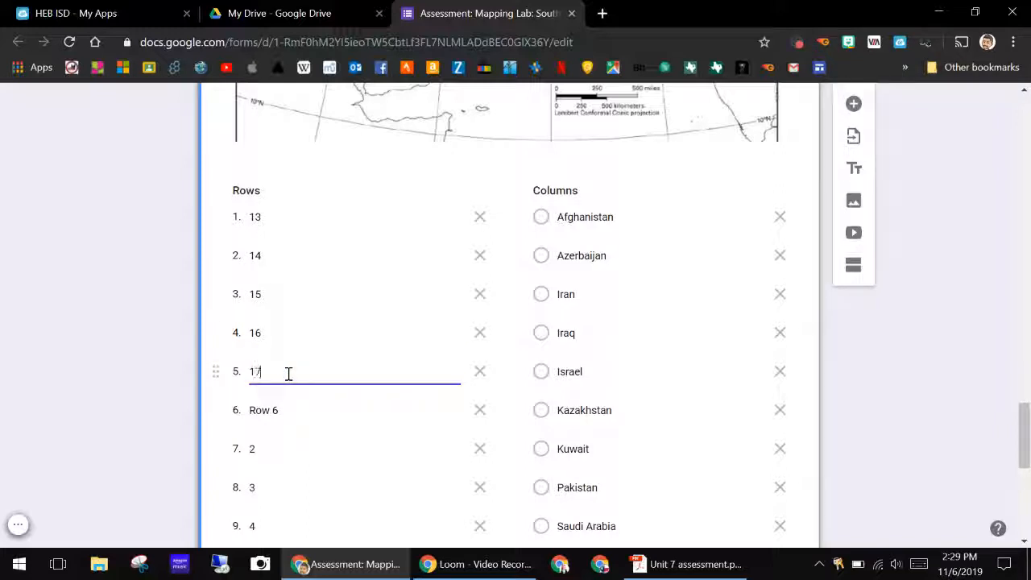
{"action": "left_click", "coordinate": [290, 409]}
{"action": "type", "text": "18"}
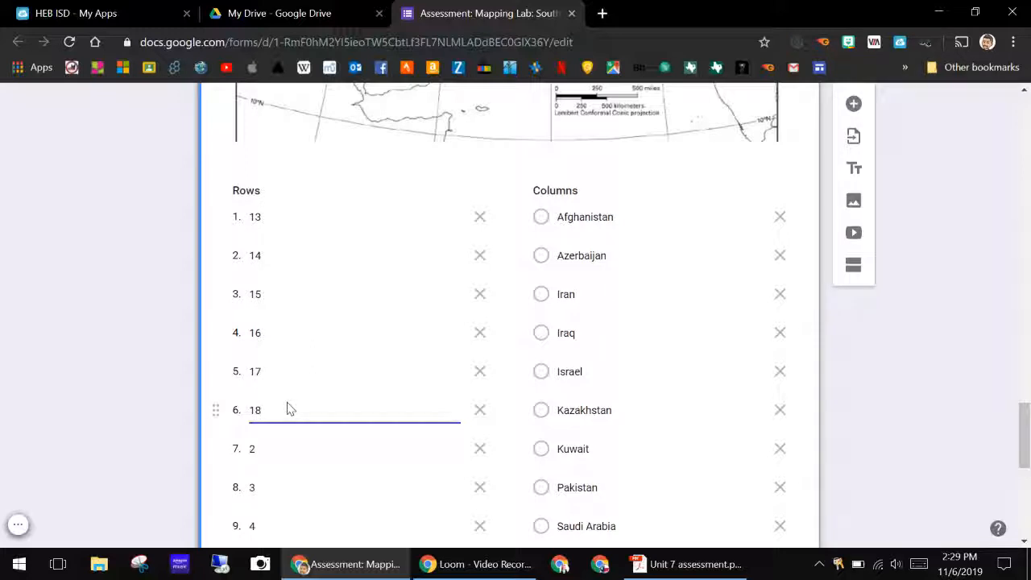
{"action": "key", "text": "Return"}
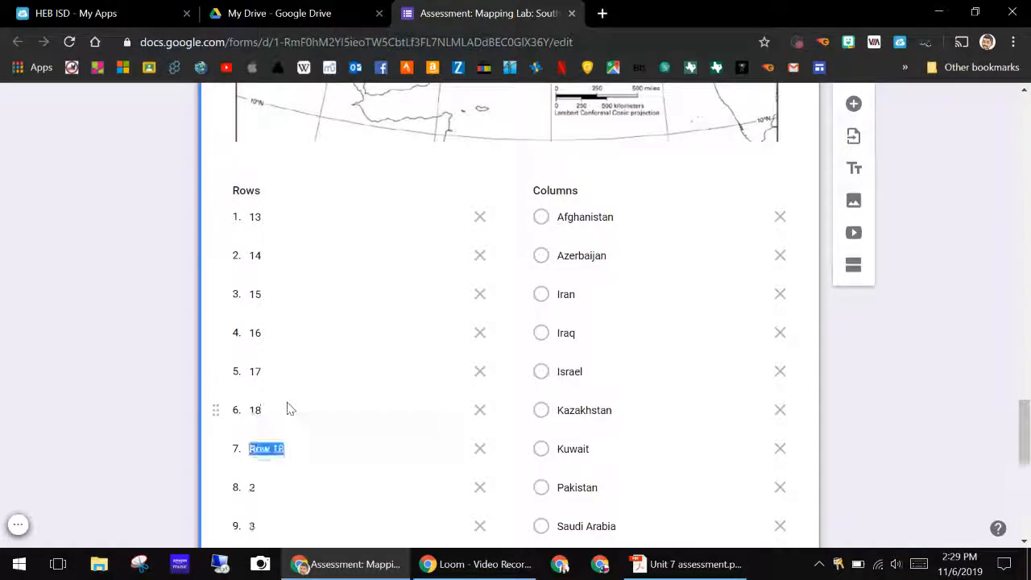
{"action": "type", "text": "19"}
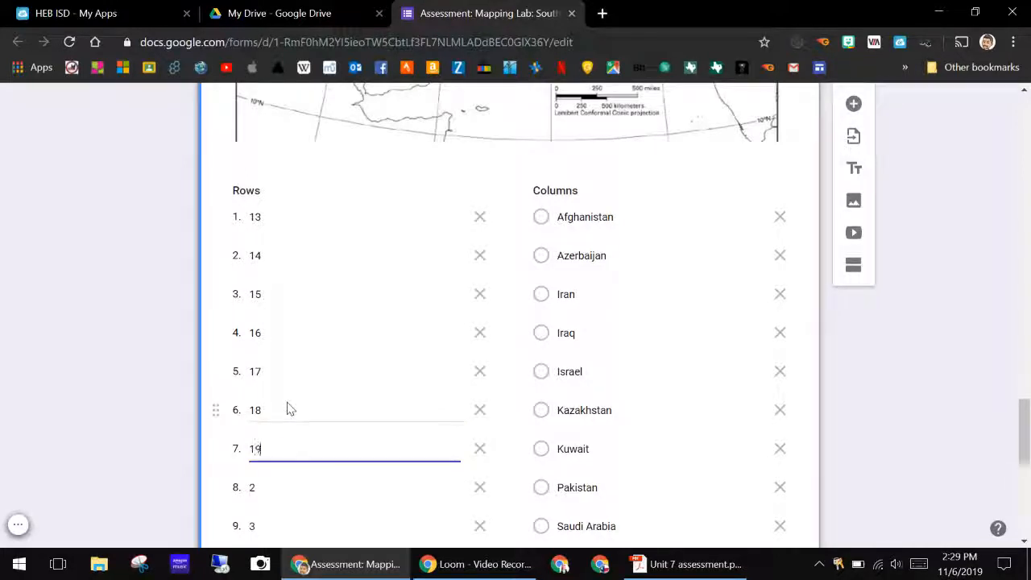
Insert grid rows labelled 20, 21, 22, 23 and 24 below row 19, above the leftover rows
{"action": "key", "text": "Return"}
{"action": "type", "text": "20"}
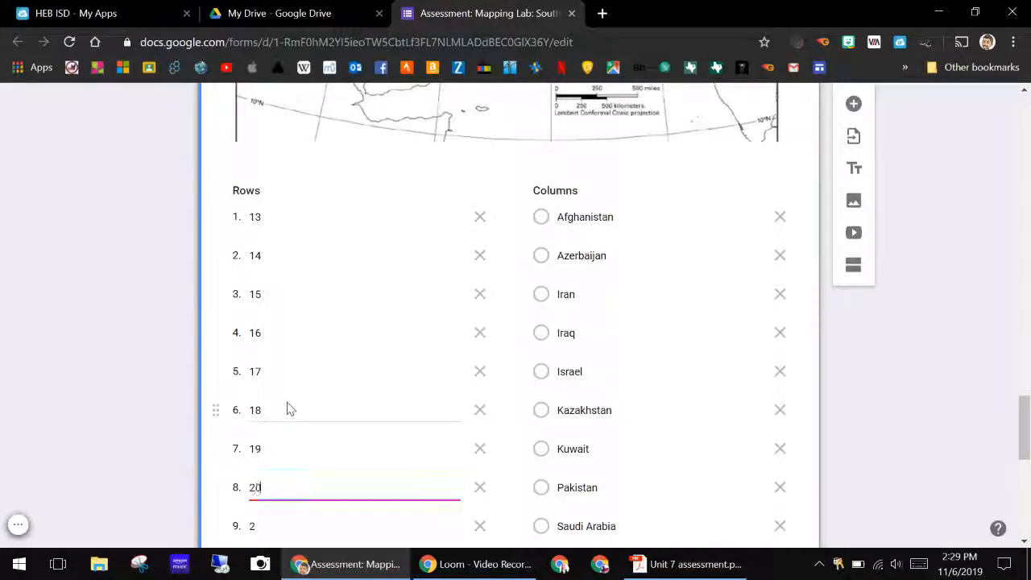
{"action": "key", "text": "Return"}
{"action": "type", "text": "21"}
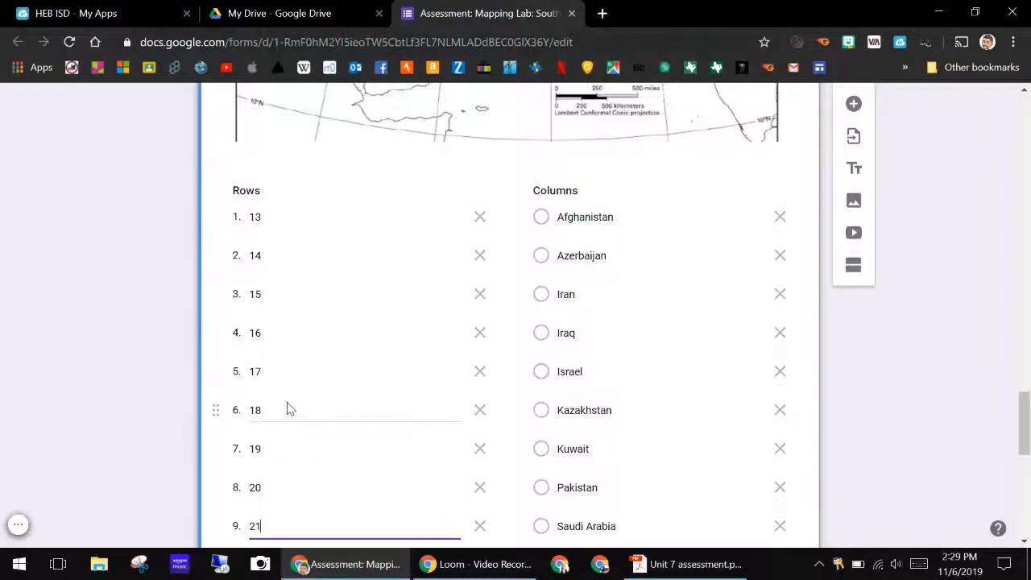
{"action": "key", "text": "Return"}
{"action": "type", "text": "22"}
{"action": "key", "text": "Return"}
{"action": "type", "text": "23"}
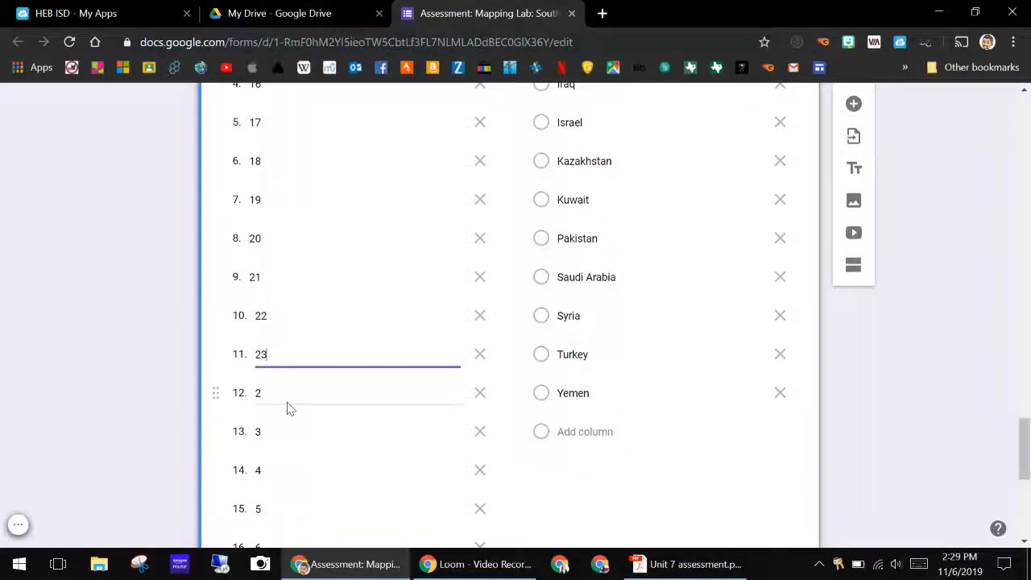
{"action": "key", "text": "Return"}
{"action": "type", "text": "24"}
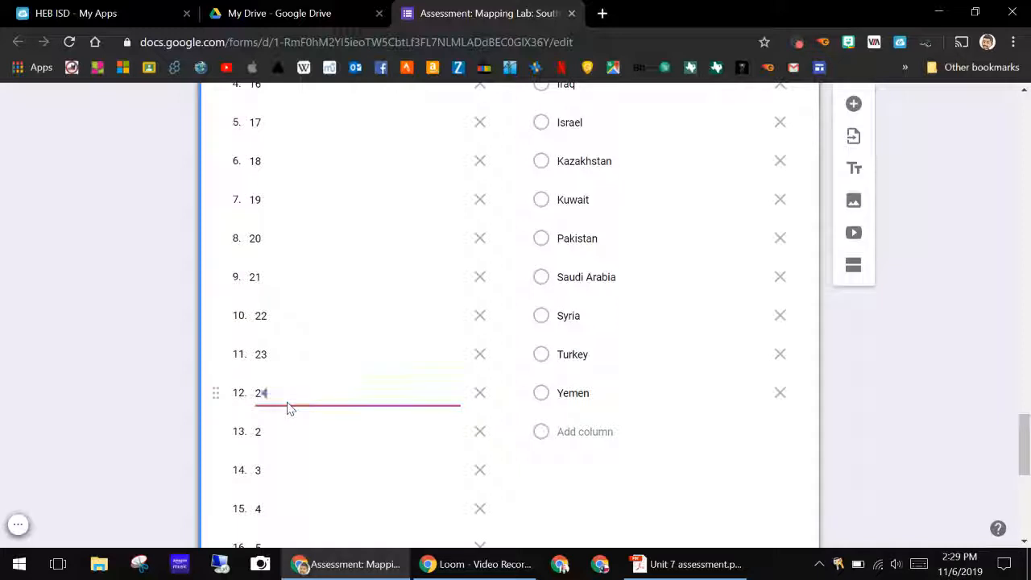
{"action": "key", "text": "Return"}
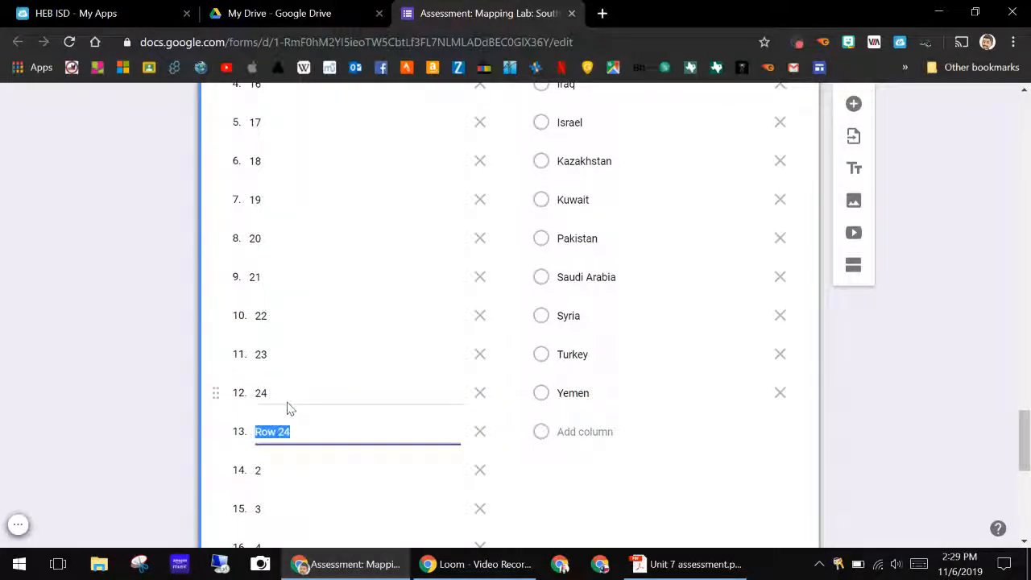
Remove every grid row below the one labelled 19, including the leftover rows 2 to 12
{"action": "scroll", "coordinate": [419, 392], "scroll_direction": "down", "scroll_amount": 4}
{"action": "scroll", "coordinate": [421, 375], "scroll_direction": "down", "scroll_amount": 2}
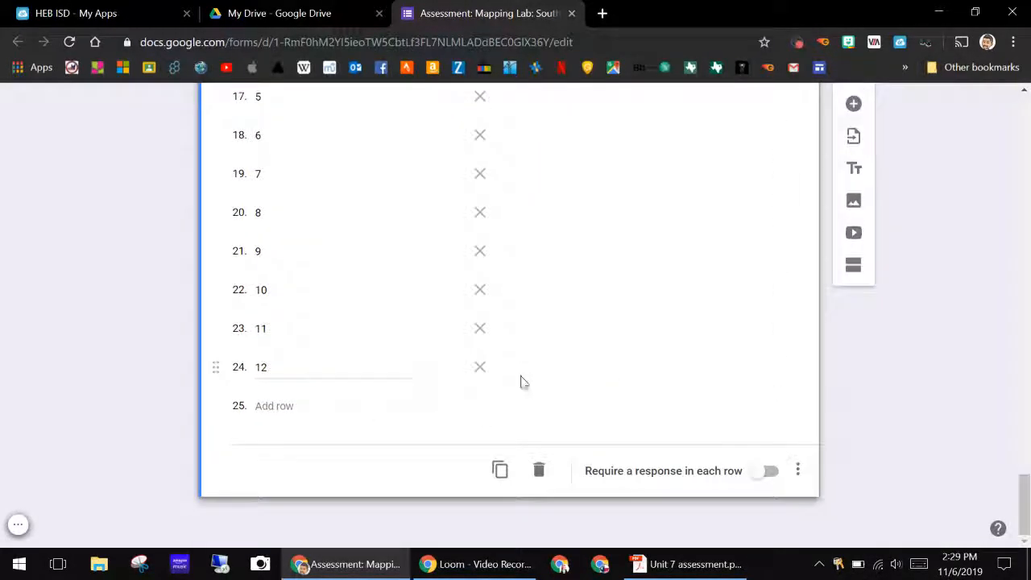
{"action": "scroll", "coordinate": [483, 378], "scroll_direction": "up", "scroll_amount": 6}
{"action": "scroll", "coordinate": [493, 373], "scroll_direction": "down", "scroll_amount": 3}
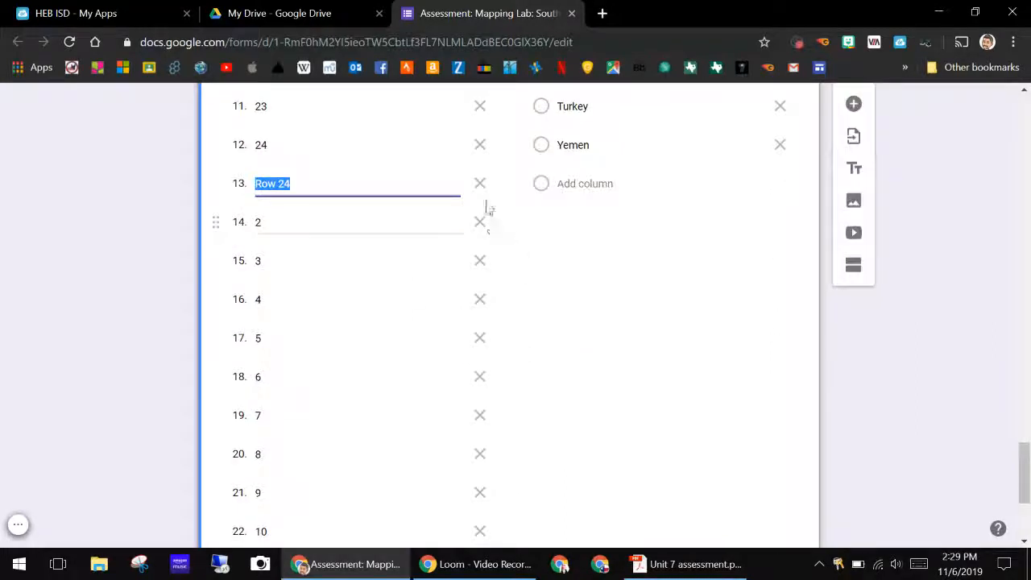
{"action": "left_click", "coordinate": [479, 183]}
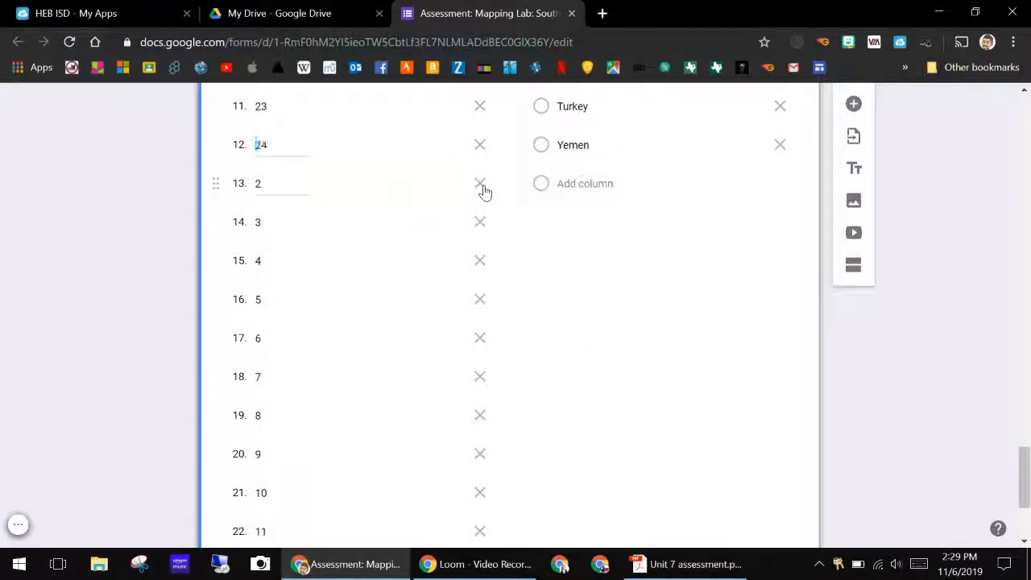
{"action": "left_click", "coordinate": [480, 183]}
{"action": "left_click", "coordinate": [480, 184]}
{"action": "left_click", "coordinate": [482, 190]}
{"action": "left_click", "coordinate": [482, 189]}
{"action": "left_click", "coordinate": [482, 189]}
{"action": "left_click", "coordinate": [483, 189]}
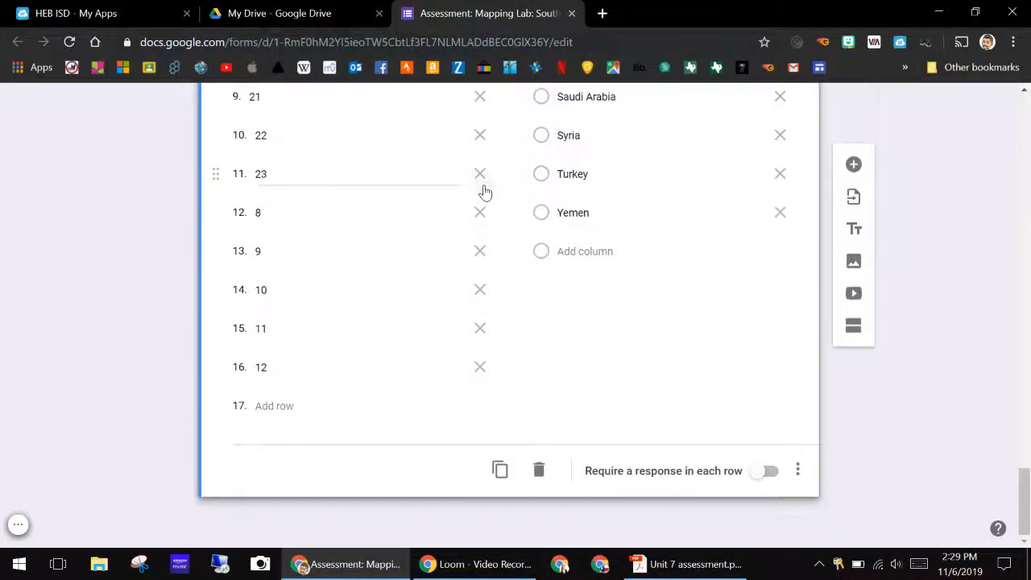
{"action": "left_click", "coordinate": [481, 188]}
{"action": "left_click", "coordinate": [481, 189]}
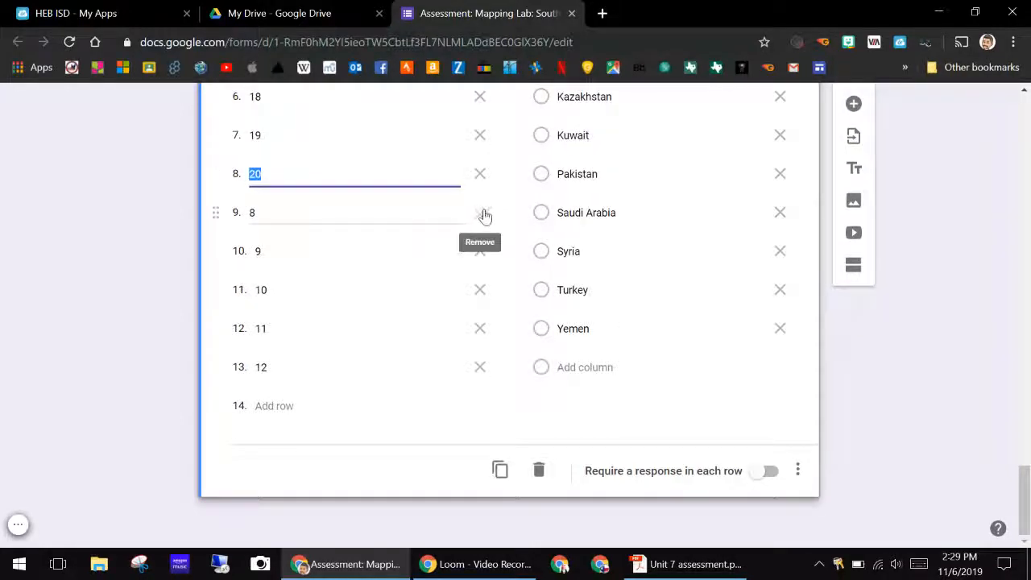
{"action": "left_click", "coordinate": [484, 213]}
{"action": "left_click", "coordinate": [479, 212]}
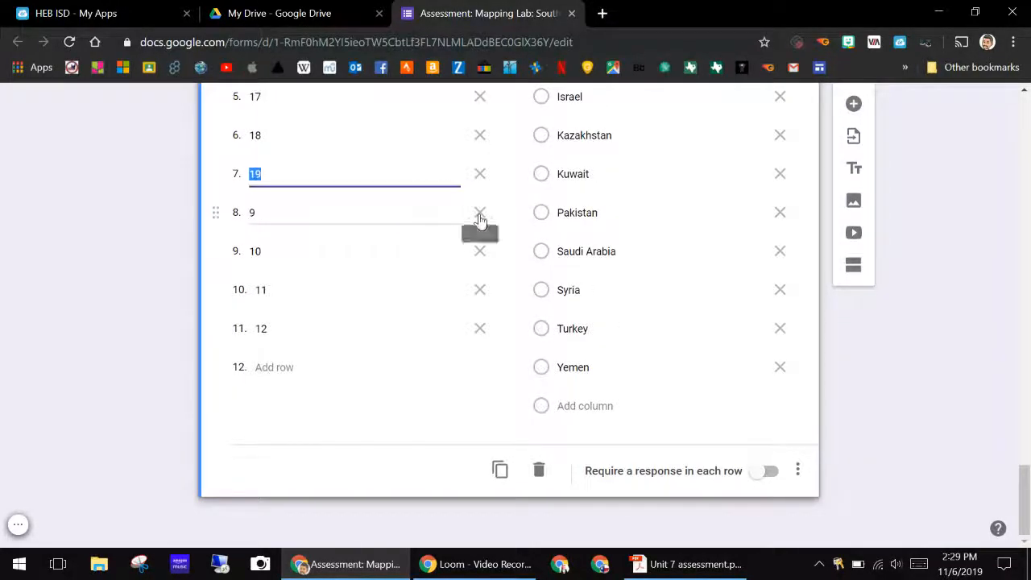
{"action": "left_click", "coordinate": [479, 212]}
{"action": "left_click", "coordinate": [479, 289]}
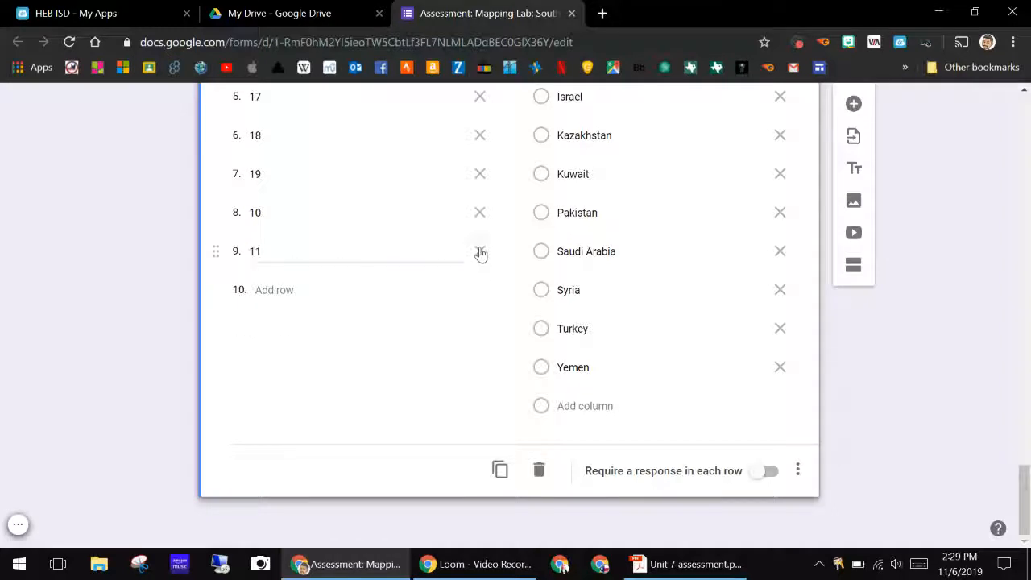
{"action": "left_click", "coordinate": [479, 250]}
{"action": "left_click", "coordinate": [479, 213]}
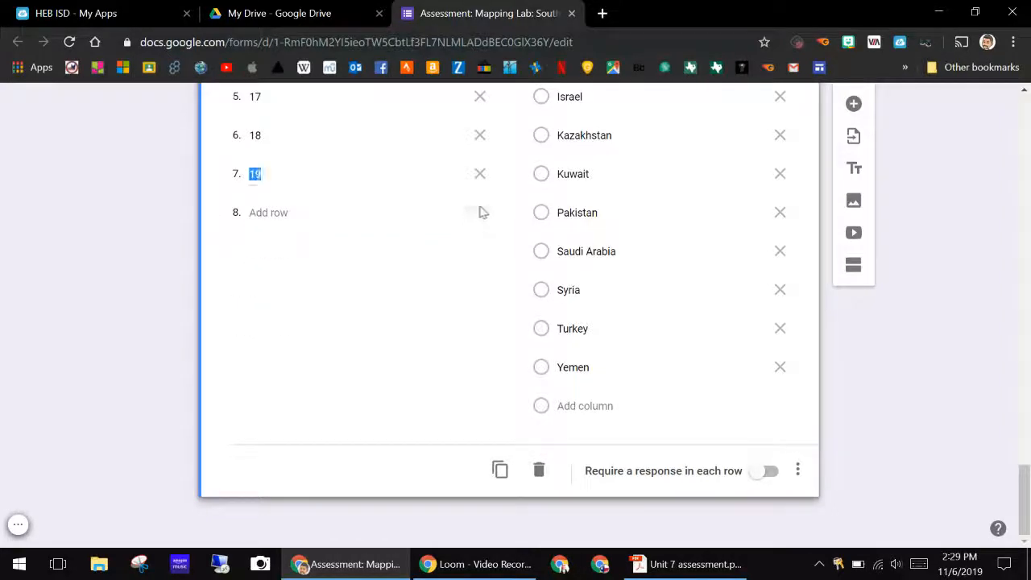
Add grid rows labelled 20, 21, 22, 23 and 24 at the end of the row list
{"action": "left_click", "coordinate": [397, 208]}
{"action": "left_click", "coordinate": [274, 213]}
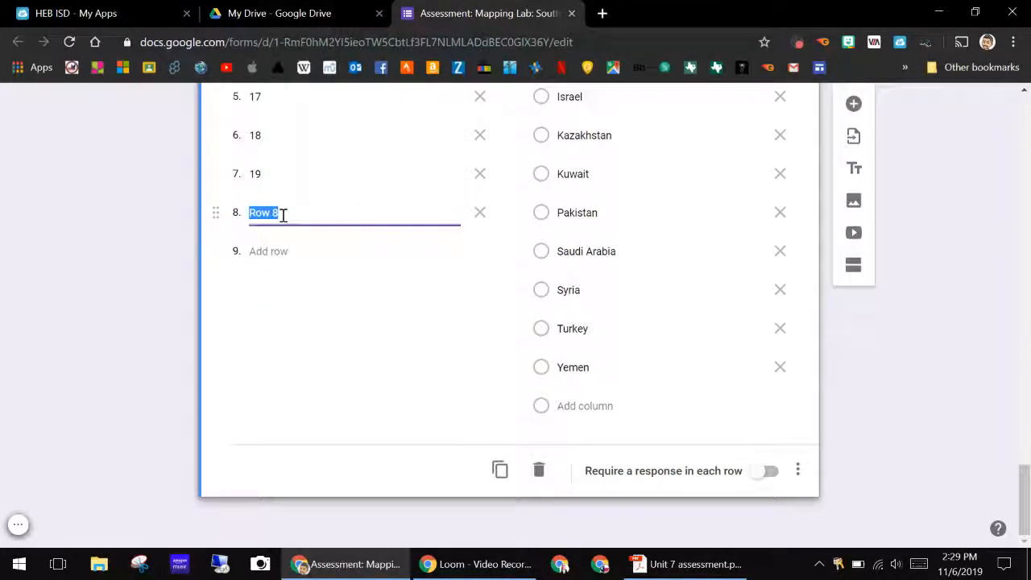
{"action": "type", "text": "20"}
{"action": "key", "text": "Return"}
{"action": "type", "text": "21"}
{"action": "key", "text": "Return"}
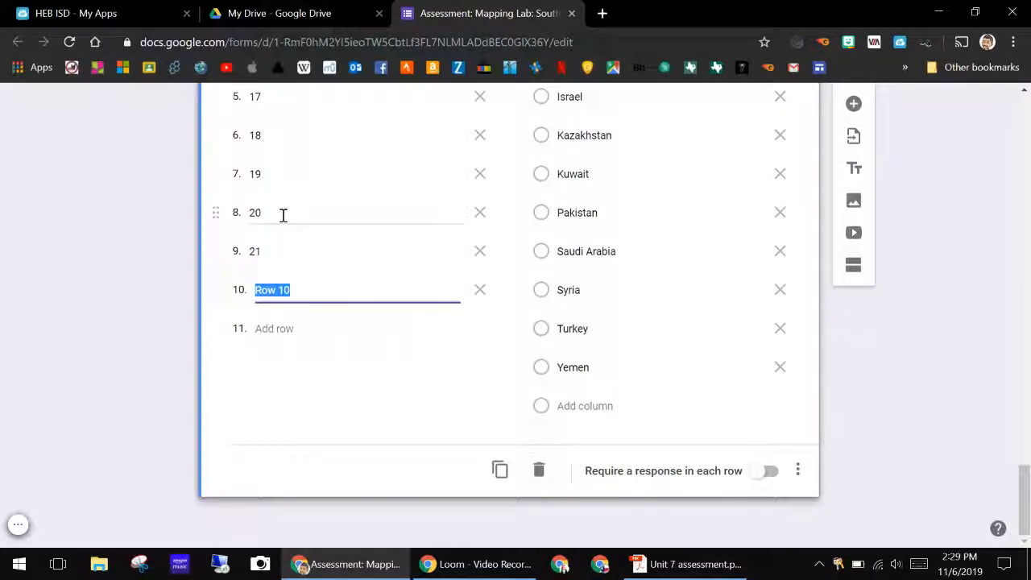
{"action": "type", "text": "22"}
{"action": "key", "text": "Return"}
{"action": "type", "text": "23"}
{"action": "key", "text": "Return"}
{"action": "type", "text": "24"}
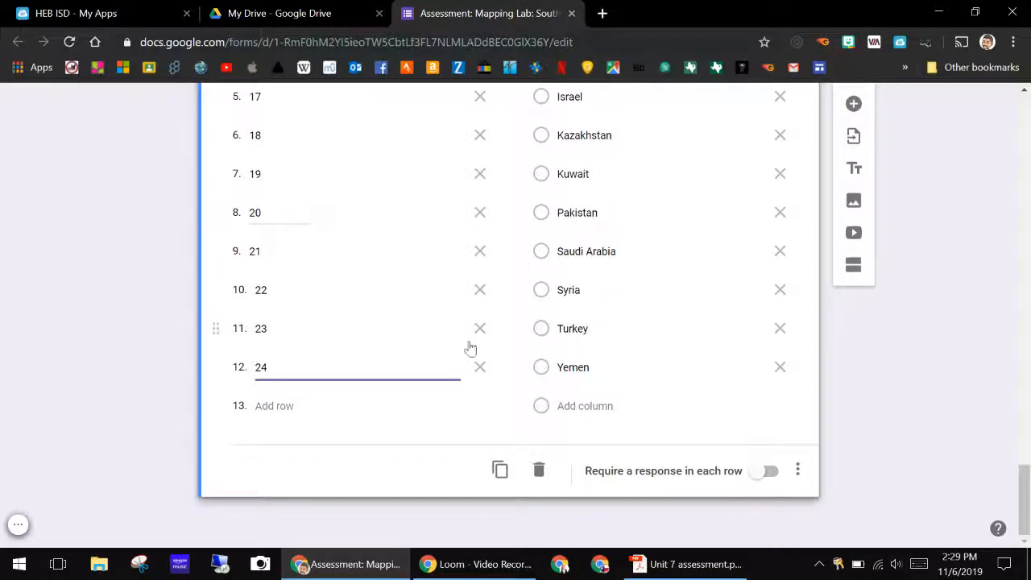
{"action": "left_click", "coordinate": [416, 403]}
Preview the form to check the country map and its answer grid, and close the preview
{"action": "scroll", "coordinate": [937, 414], "scroll_direction": "up", "scroll_amount": 20}
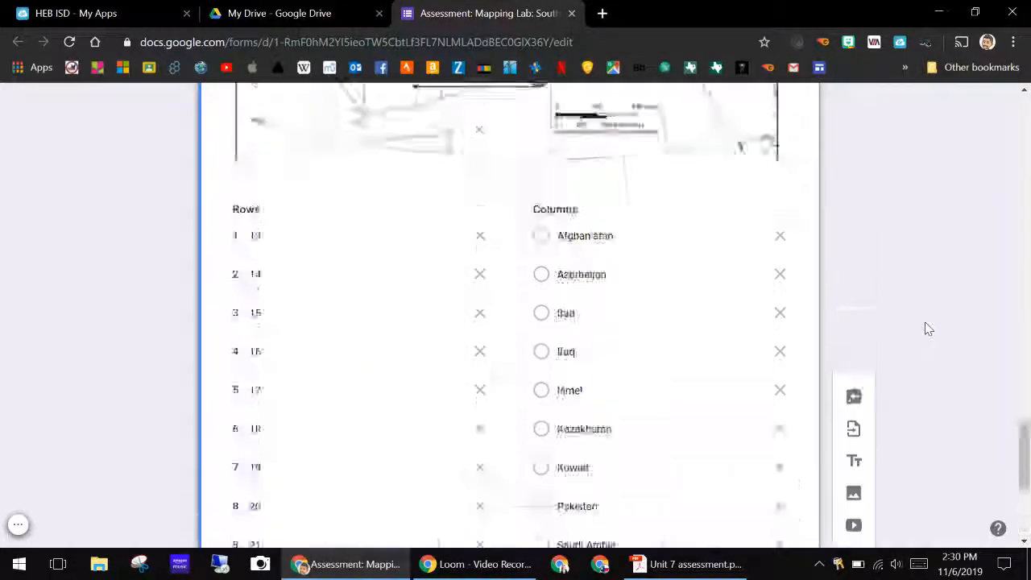
{"action": "scroll", "coordinate": [919, 278], "scroll_direction": "up", "scroll_amount": 10}
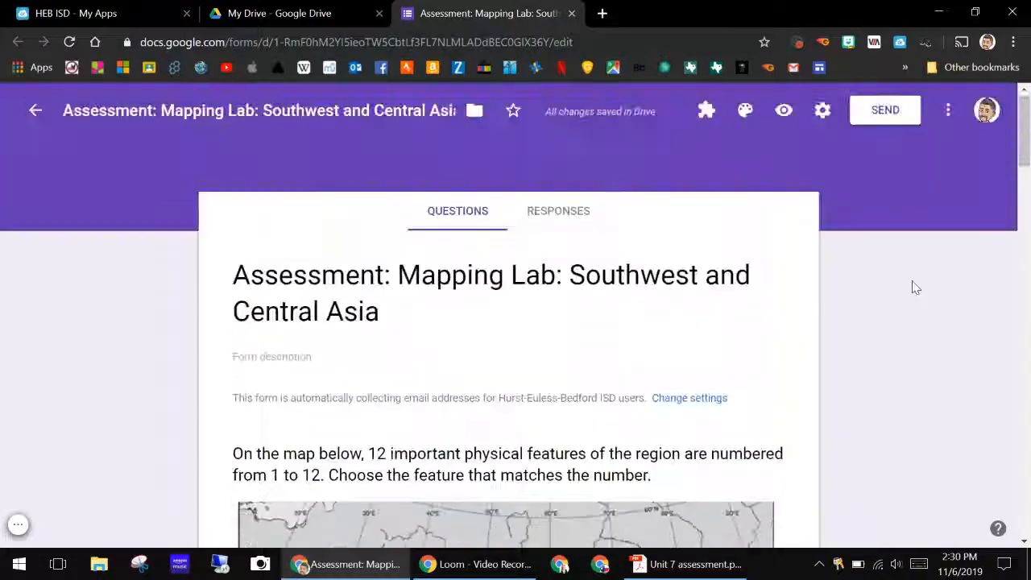
{"action": "left_click", "coordinate": [785, 110]}
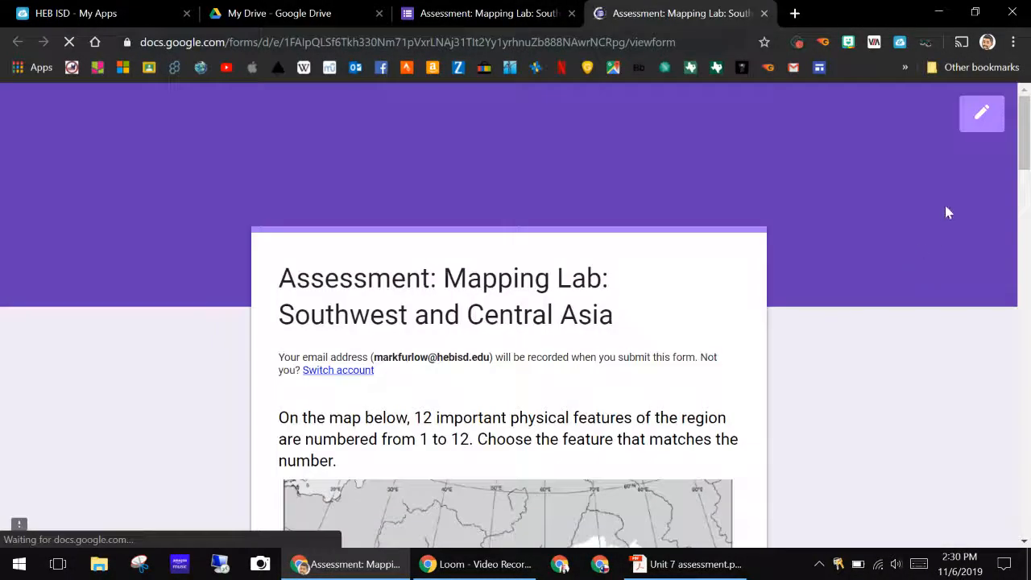
{"action": "left_click_drag", "start_coordinate": [1027, 133], "coordinate": [1025, 414]}
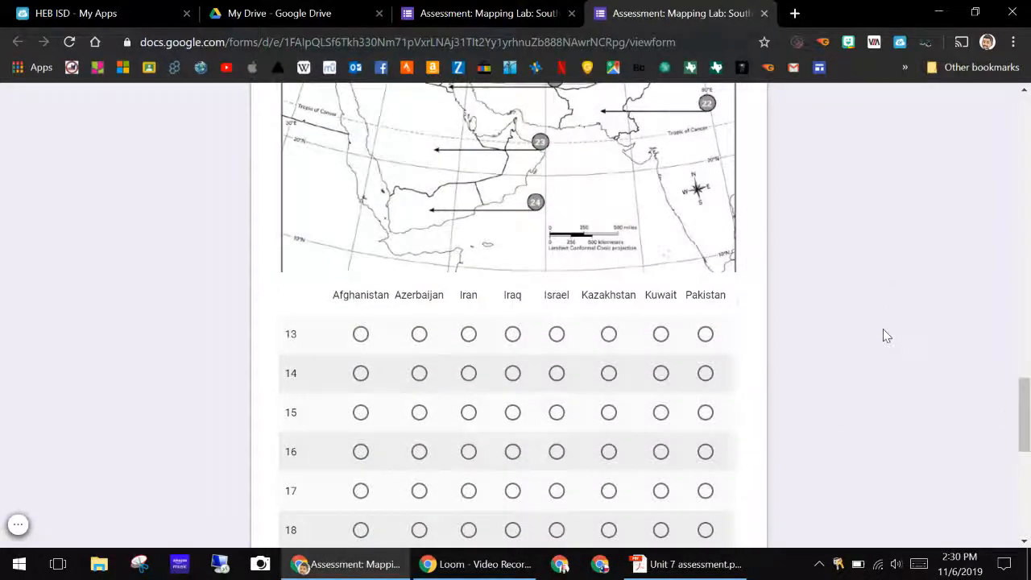
{"action": "scroll", "coordinate": [882, 336], "scroll_direction": "up", "scroll_amount": 4}
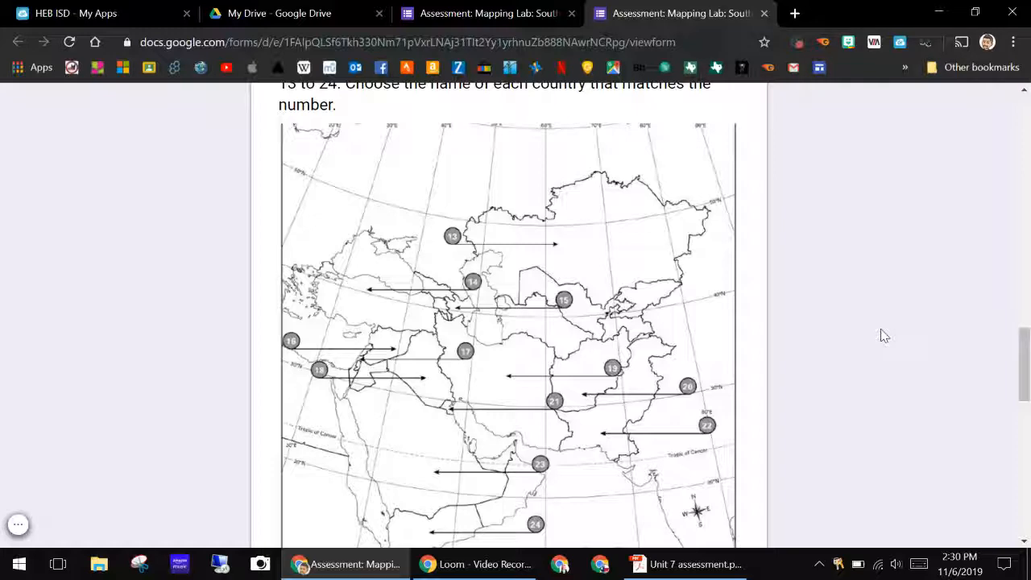
{"action": "scroll", "coordinate": [883, 336], "scroll_direction": "down", "scroll_amount": 9}
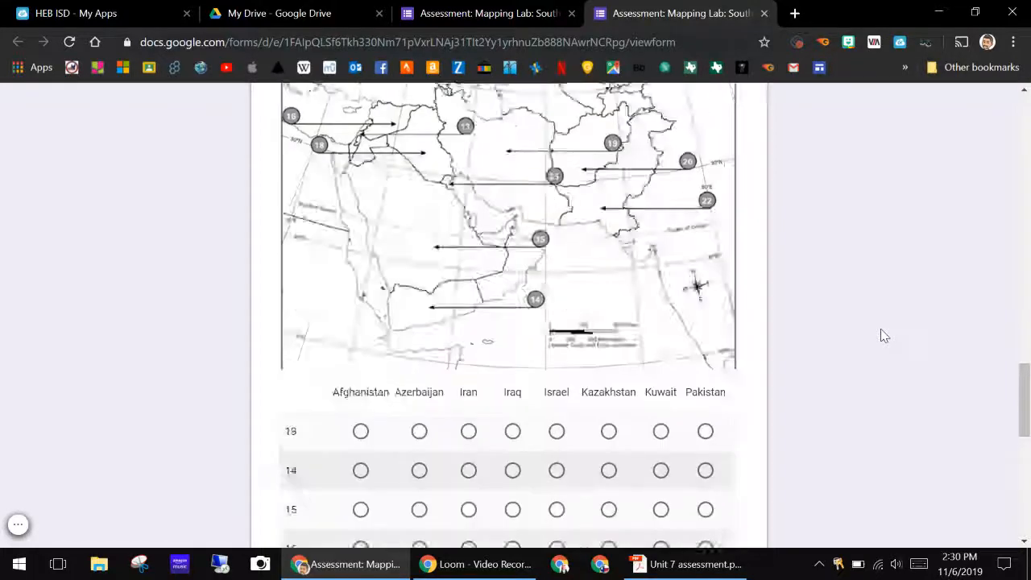
{"action": "scroll", "coordinate": [711, 438], "scroll_direction": "up", "scroll_amount": 6}
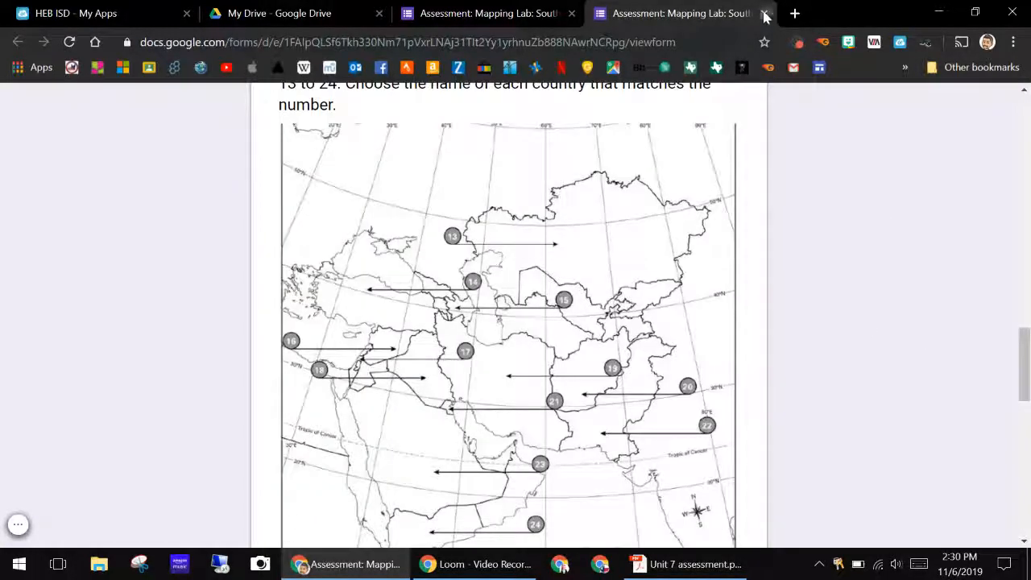
{"action": "left_click", "coordinate": [764, 14]}
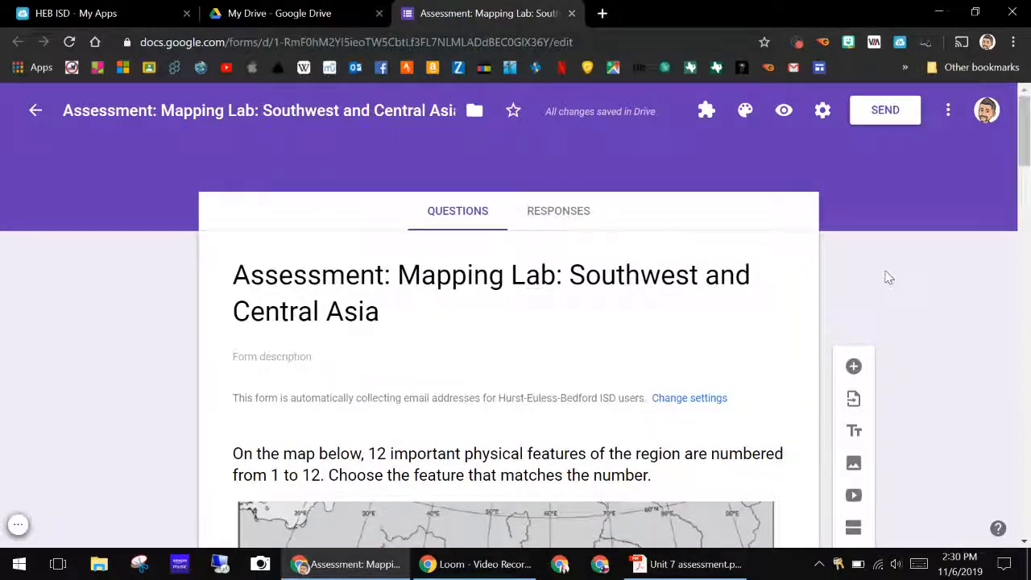
Switch to Unit 7 assessment.pdf and copy question 3, "What is the most common type of vegetation in this region?"
{"action": "scroll", "coordinate": [888, 276], "scroll_direction": "down", "scroll_amount": 5}
{"action": "scroll", "coordinate": [890, 277], "scroll_direction": "down", "scroll_amount": 20}
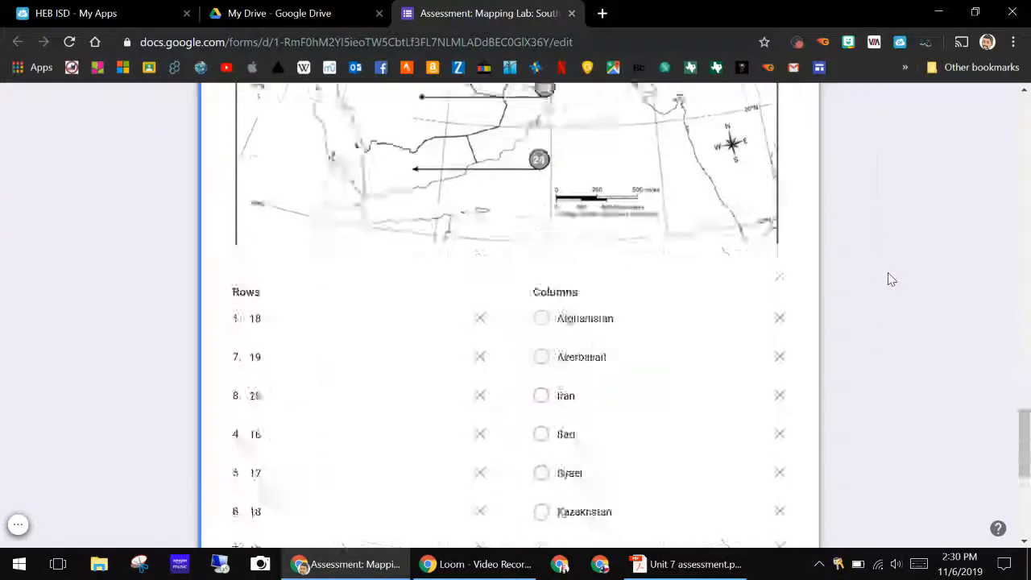
{"action": "left_click", "coordinate": [717, 564]}
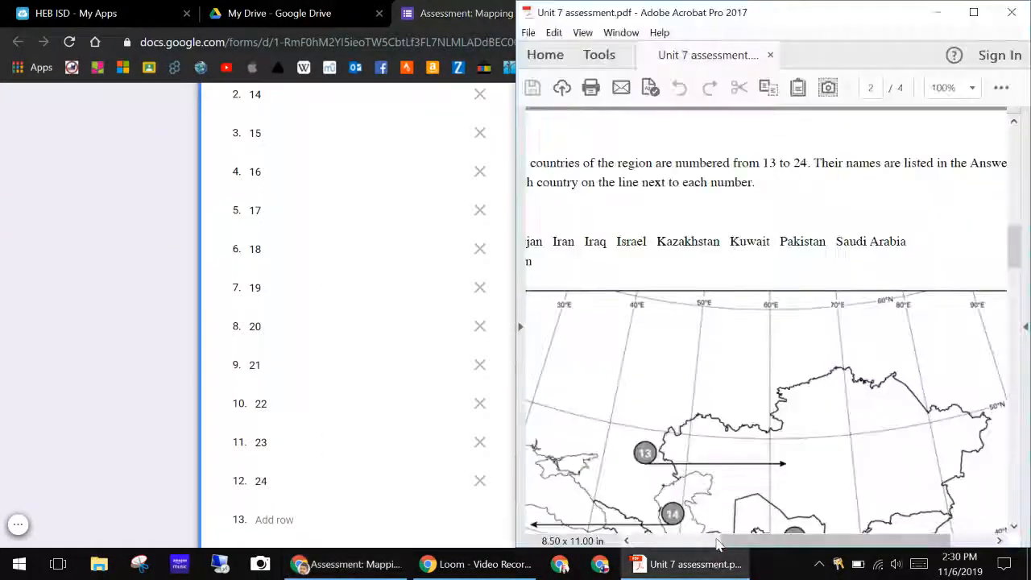
{"action": "left_click", "coordinate": [966, 18]}
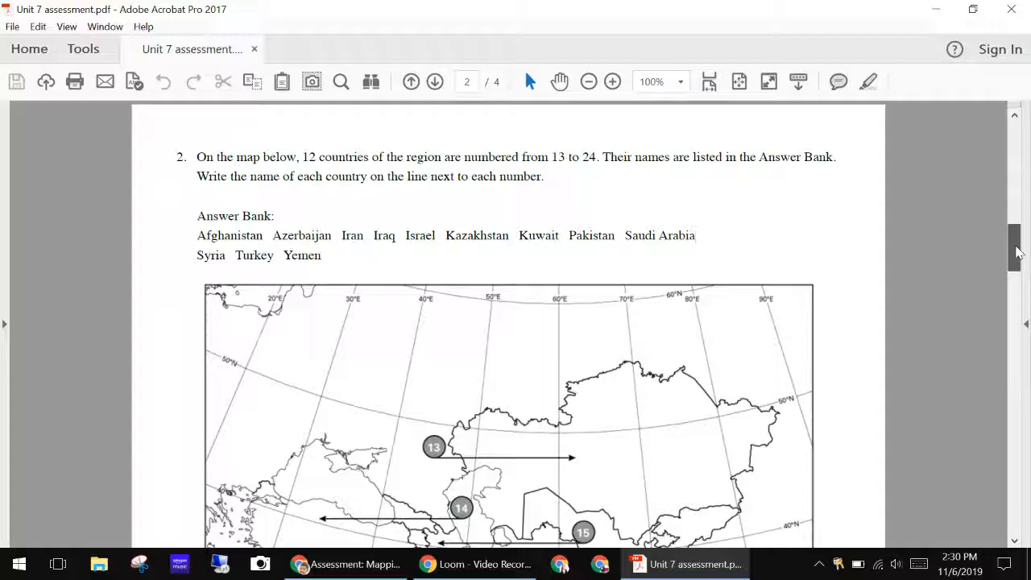
{"action": "left_click_drag", "start_coordinate": [1016, 253], "coordinate": [1006, 354]}
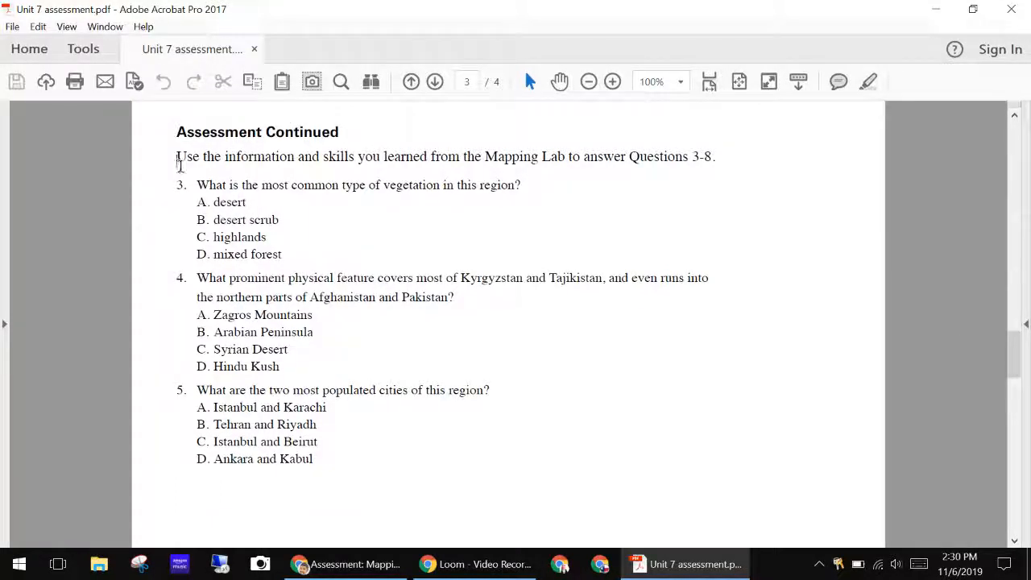
{"action": "left_click_drag", "start_coordinate": [180, 165], "coordinate": [511, 177]}
{"action": "left_click", "coordinate": [574, 203]}
{"action": "left_click_drag", "start_coordinate": [206, 182], "coordinate": [527, 180]}
{"action": "key", "text": "ctrl+c"}
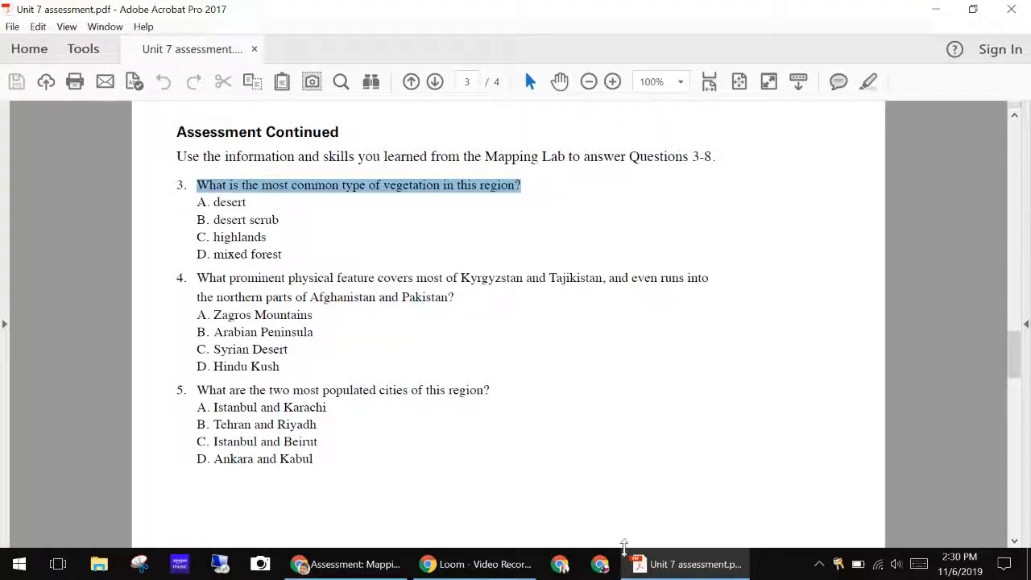
In the form, add a multiple choice question after the country grid and paste the copied vegetation question as its text
{"action": "left_click", "coordinate": [347, 563]}
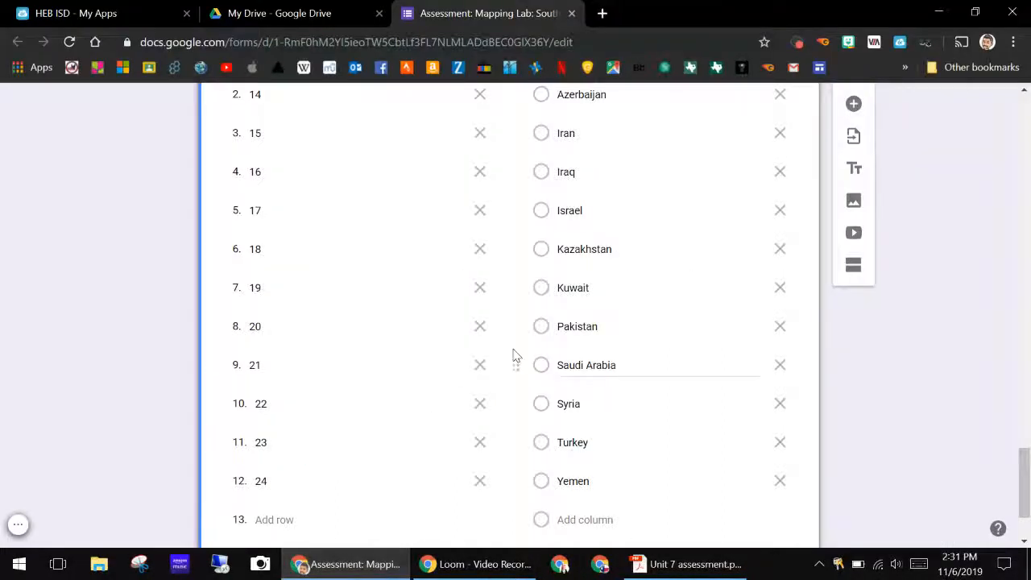
{"action": "scroll", "coordinate": [512, 355], "scroll_direction": "down", "scroll_amount": 2}
{"action": "left_click", "coordinate": [852, 105]}
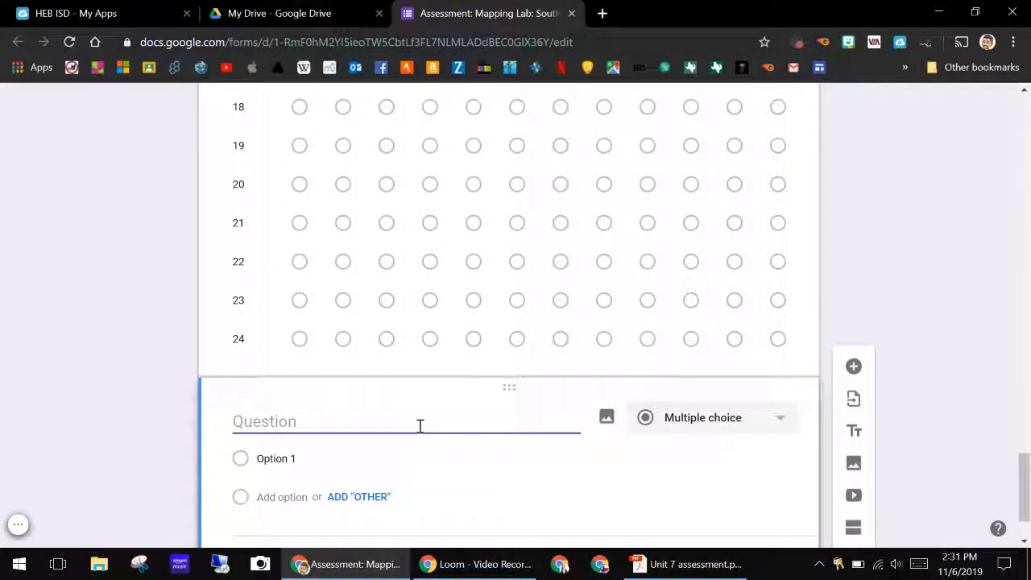
{"action": "key", "text": "ctrl+v"}
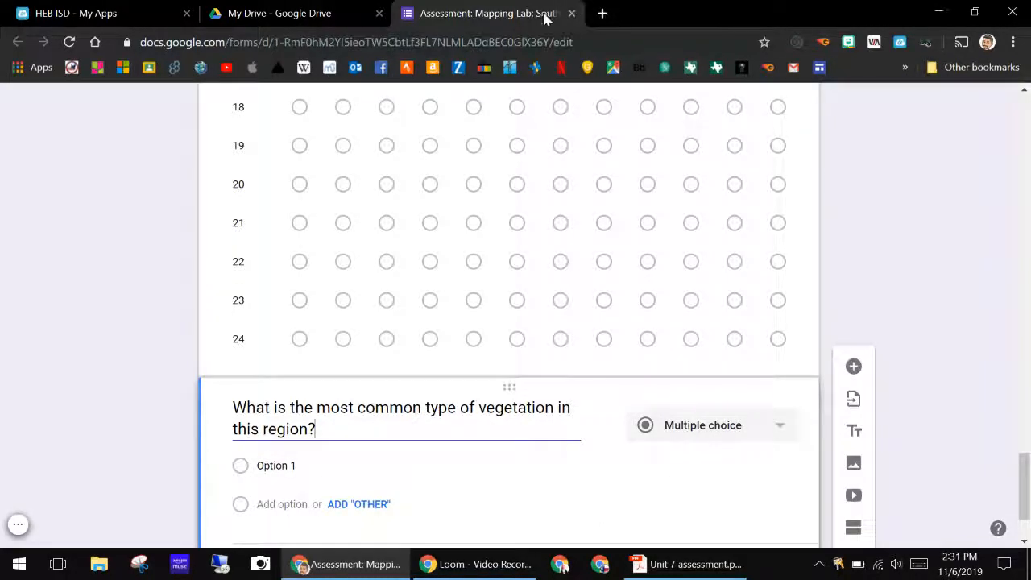
Copy question 3's answers from the PDF into the vegetation question as options: A. desert, B. desert scrub, C. highlands, D. mixed forest
{"action": "left_click", "coordinate": [657, 563]}
{"action": "left_click_drag", "start_coordinate": [289, 252], "coordinate": [201, 196]}
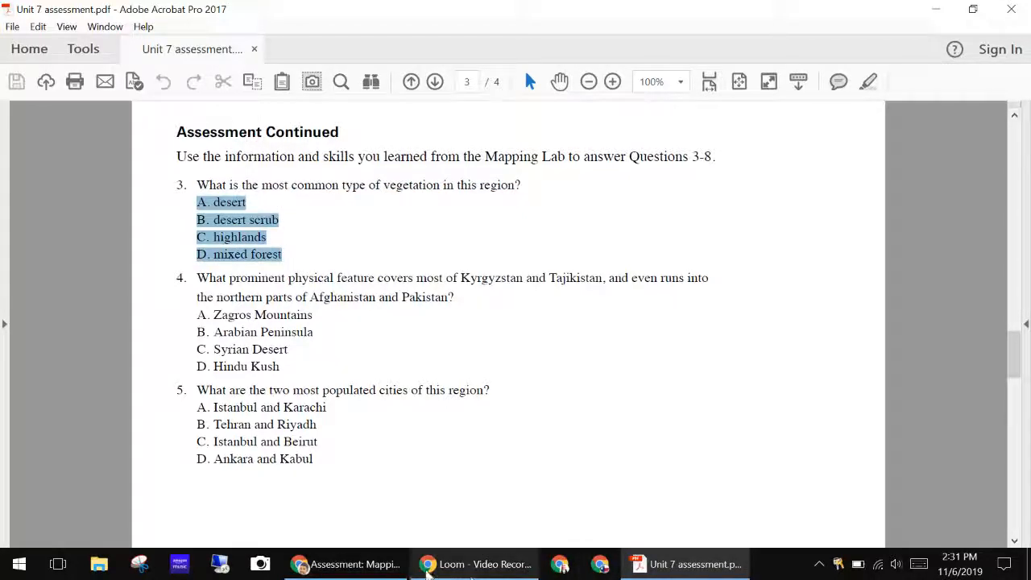
{"action": "left_click", "coordinate": [348, 564]}
{"action": "left_click", "coordinate": [339, 471]}
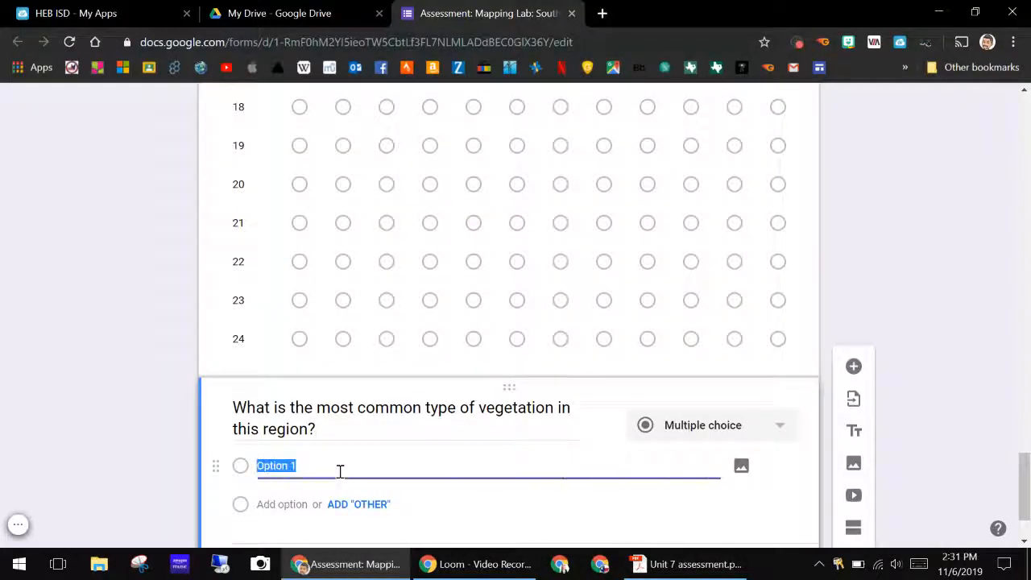
{"action": "type", "text": "A. desert B. desert scrub C. highlands D. mixed forest"}
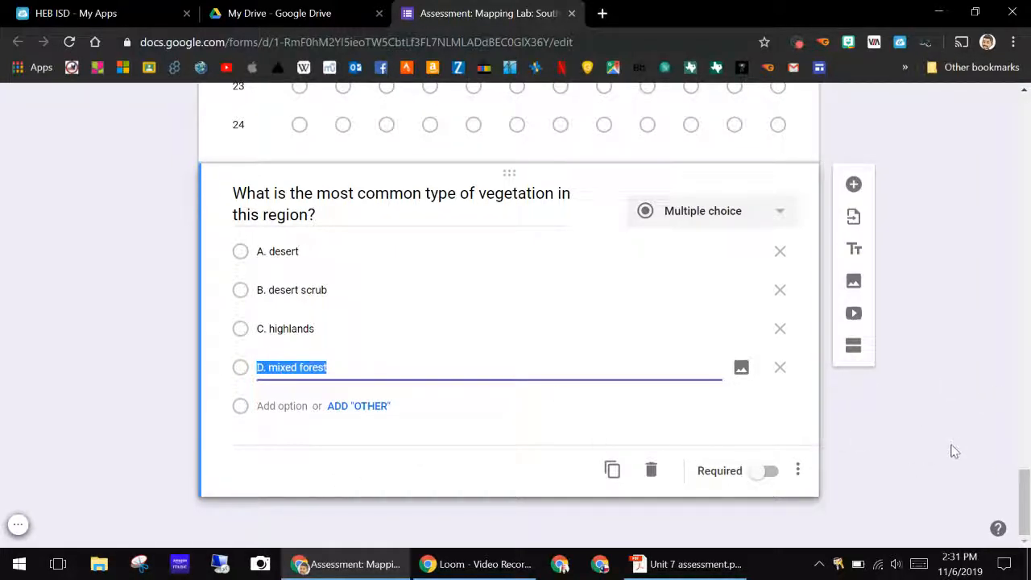
Add another multiple choice question with the PDF's question 4 text on the prominent physical feature covering most of Kyrgyzstan and Tajikistan
{"action": "scroll", "coordinate": [909, 420], "scroll_direction": "up", "scroll_amount": 1}
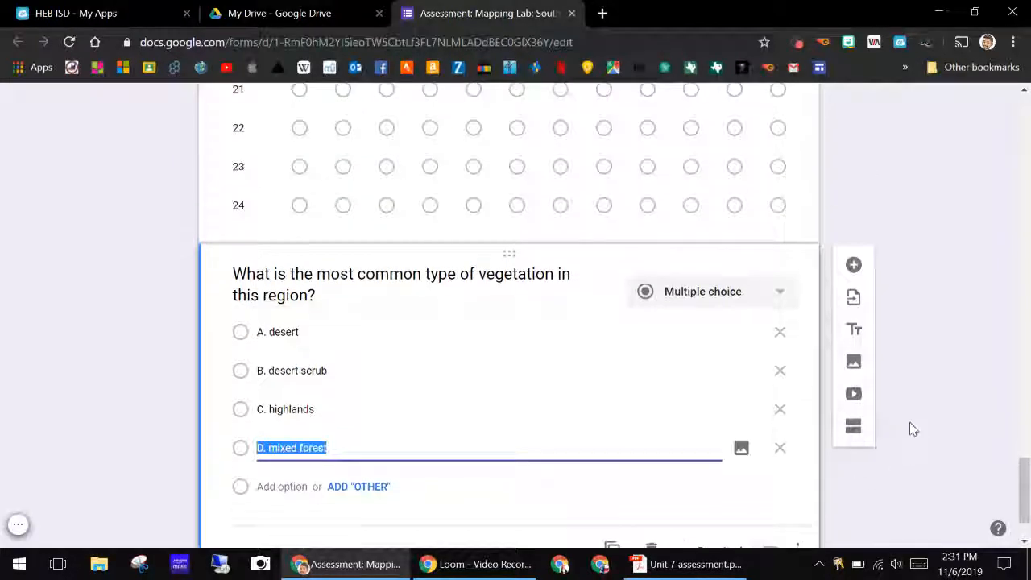
{"action": "scroll", "coordinate": [908, 421], "scroll_direction": "down", "scroll_amount": 1}
{"action": "left_click", "coordinate": [853, 184]}
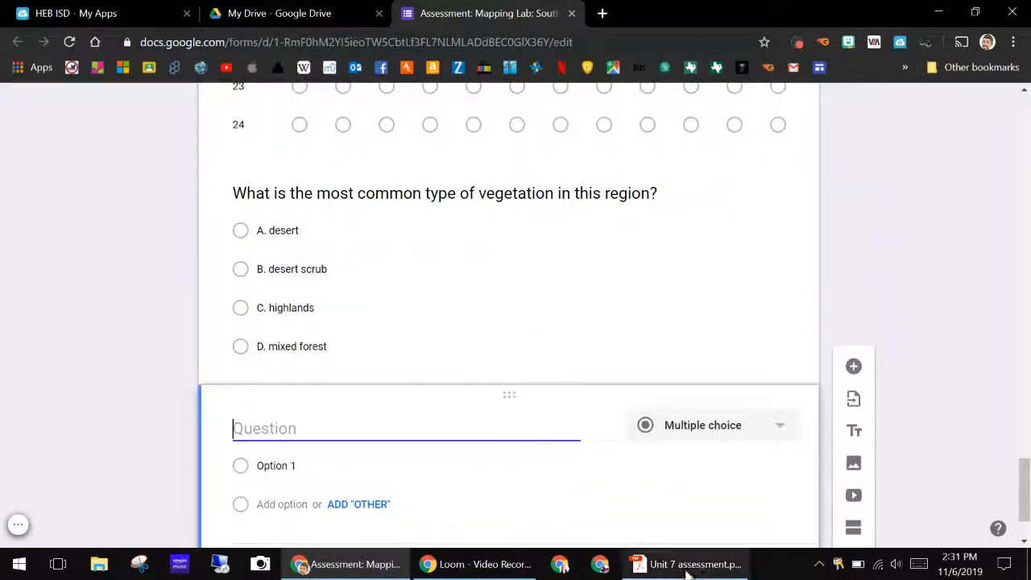
{"action": "left_click", "coordinate": [684, 564]}
{"action": "scroll", "coordinate": [550, 310], "scroll_direction": "down", "scroll_amount": 1}
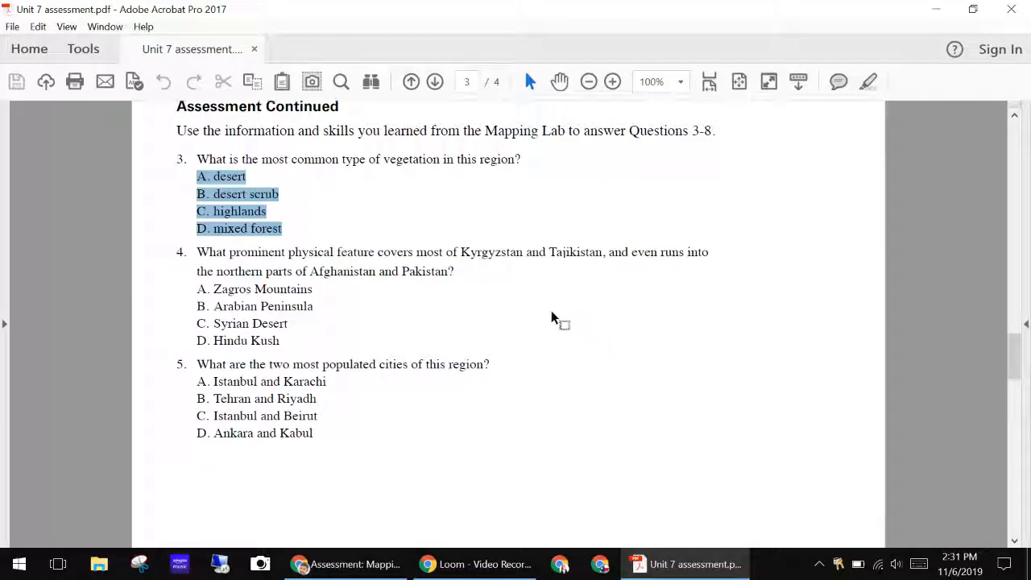
{"action": "left_click_drag", "start_coordinate": [455, 272], "coordinate": [203, 256]}
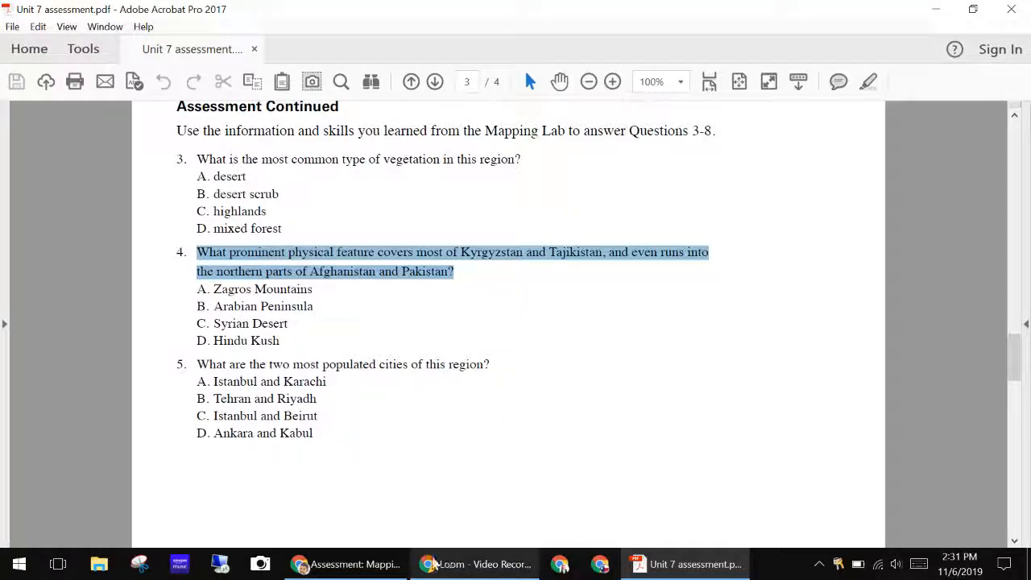
{"action": "left_click", "coordinate": [346, 563]}
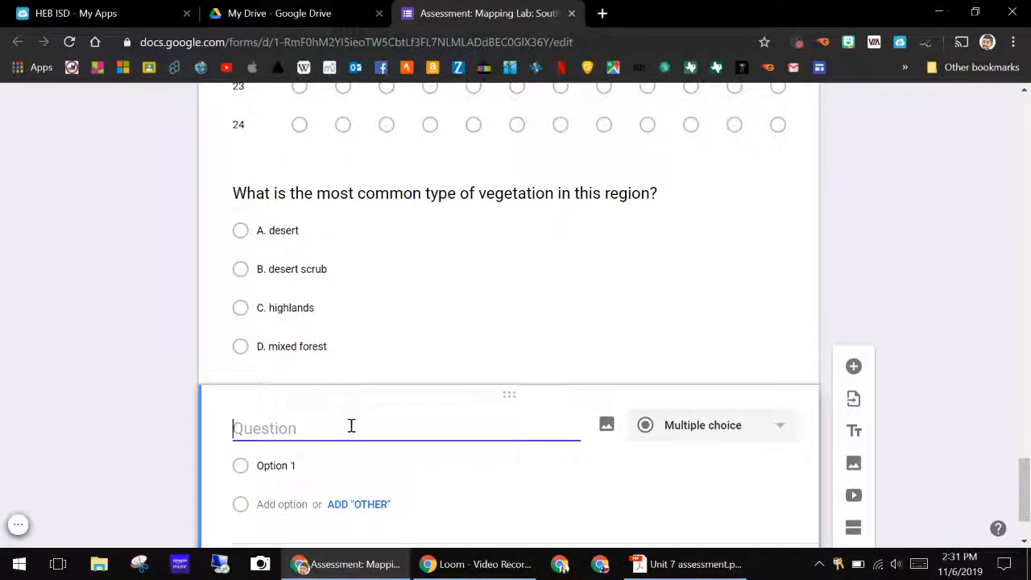
{"action": "type", "text": "What prominent physical feature covers most of Kyrgyzstan and Tajikistan, and even runs intothe northern parts of Afghanistan and Pakistan?"}
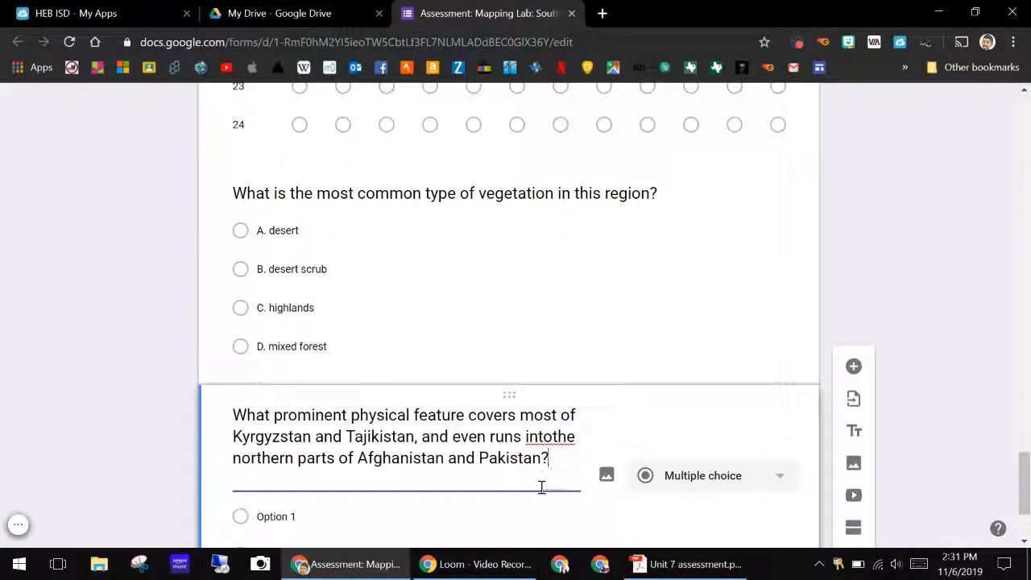
Copy question 4's answers from the PDF in as options: A. Zagros Mountains, B. Arabian Peninsula, C. Syrian Desert, D. Hindu Kush
{"action": "scroll", "coordinate": [564, 546], "scroll_direction": "down", "scroll_amount": 1}
{"action": "left_click", "coordinate": [684, 564]}
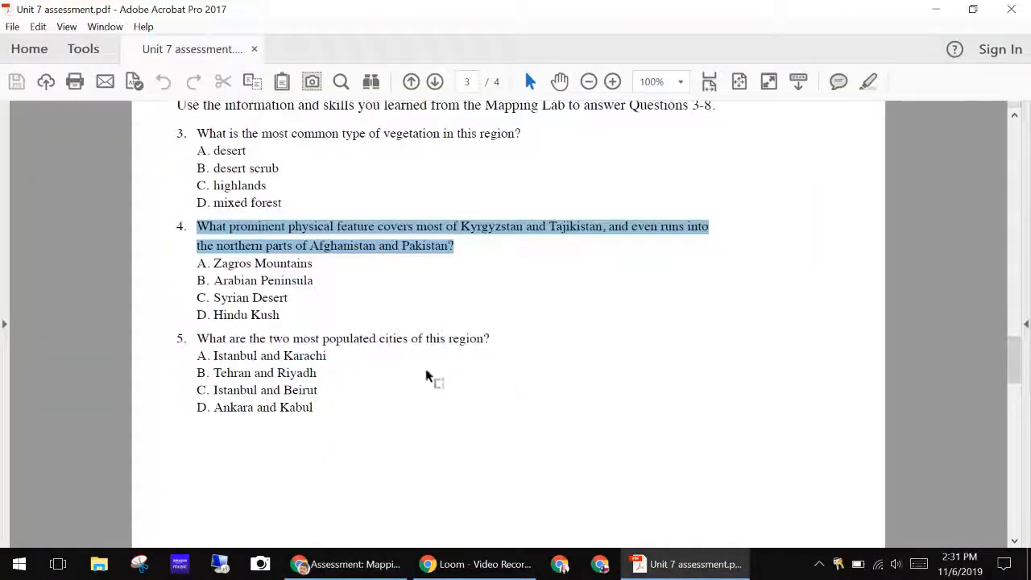
{"action": "left_click_drag", "start_coordinate": [286, 314], "coordinate": [198, 263]}
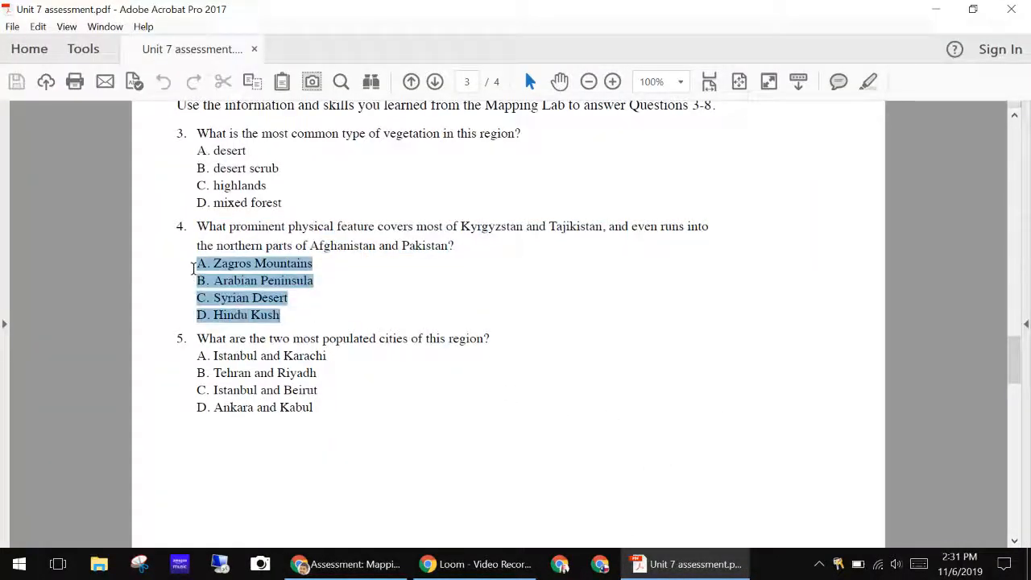
{"action": "left_click", "coordinate": [354, 564]}
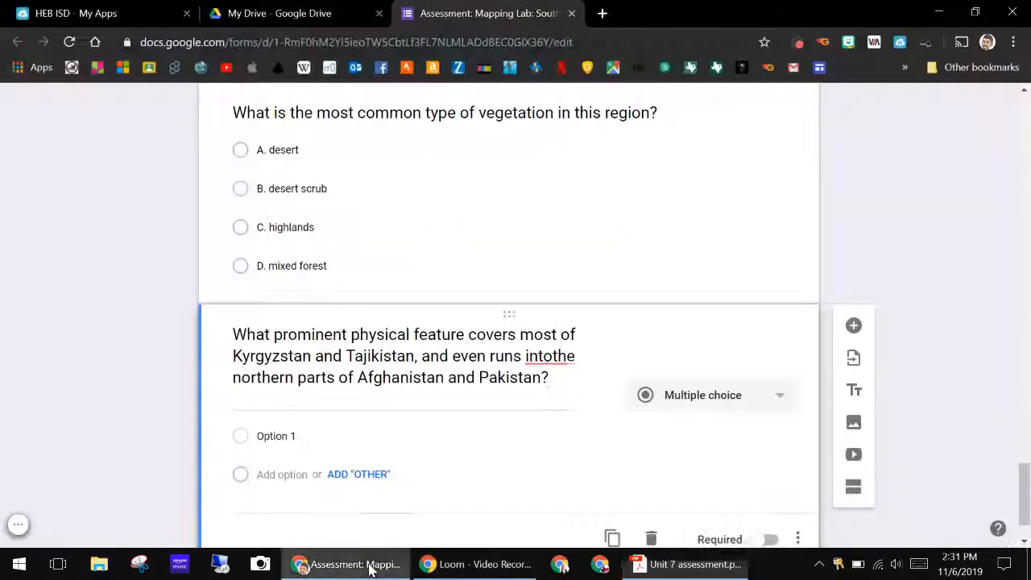
{"action": "left_click", "coordinate": [339, 436]}
{"action": "type", "text": "A. Zagros Mountains B. Arabian Peninsula C. Syrian Desert D. Hindu Kush"}
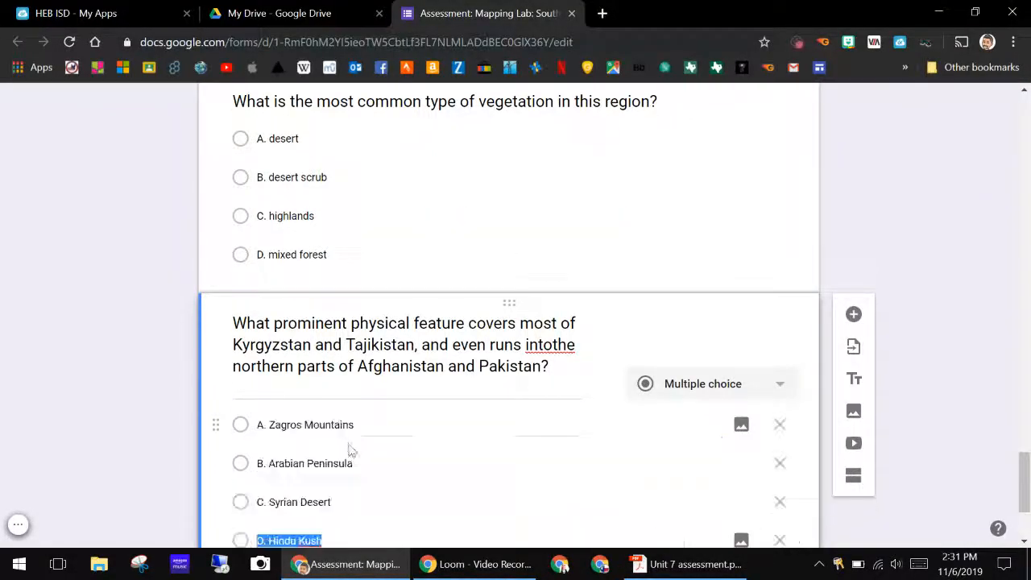
{"action": "scroll", "coordinate": [583, 424], "scroll_direction": "down", "scroll_amount": 2}
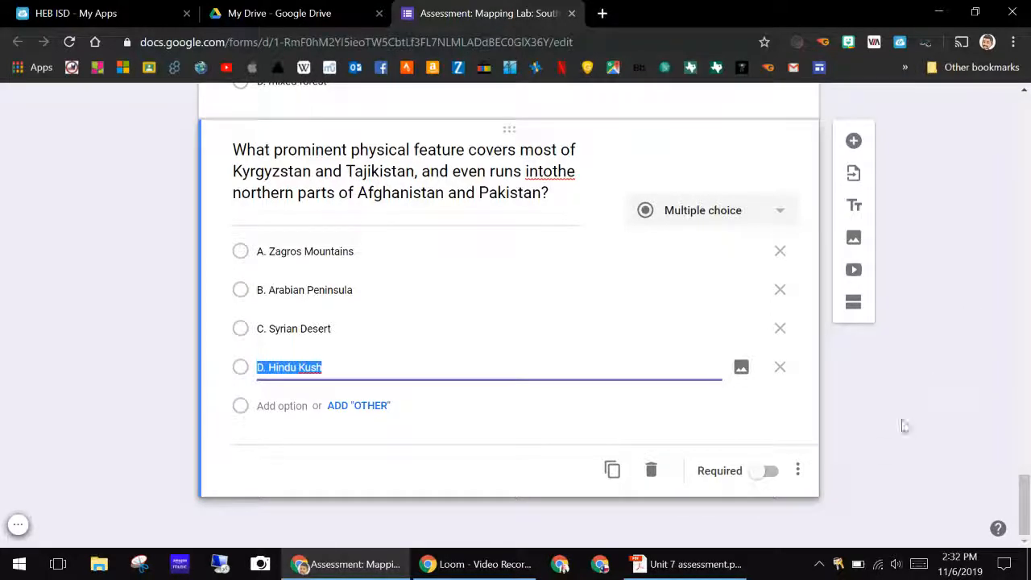
Examine the climate zones map page at the end of the Unit 7 assessment PDF and the instructions above the map
{"action": "left_click", "coordinate": [681, 567]}
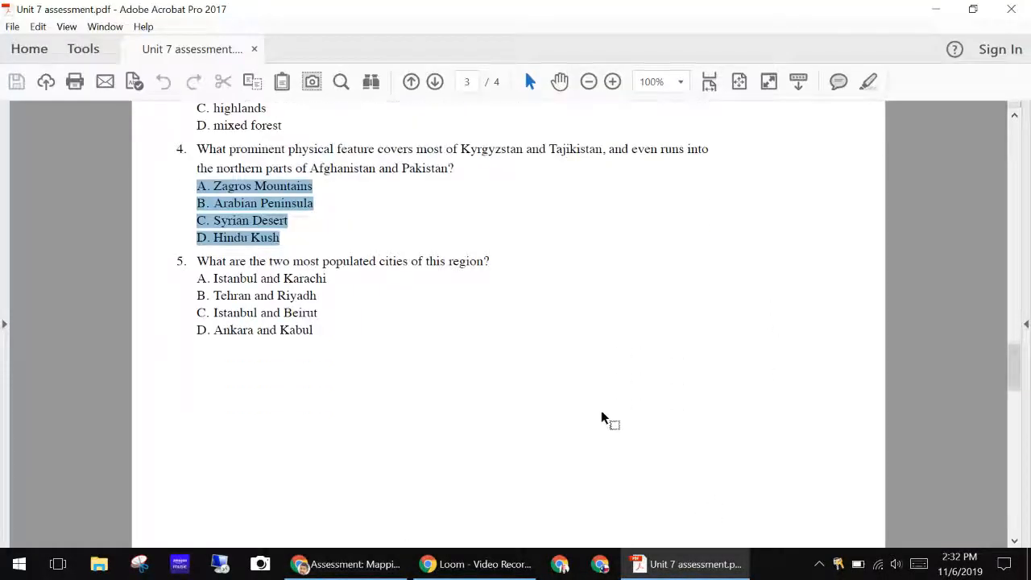
{"action": "scroll", "coordinate": [403, 292], "scroll_direction": "down", "scroll_amount": 10}
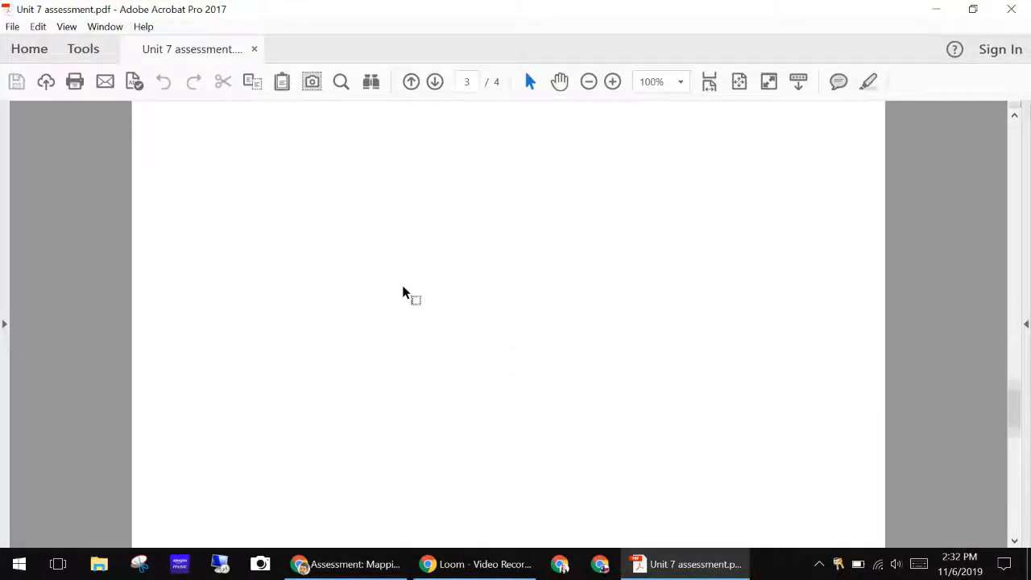
{"action": "scroll", "coordinate": [405, 292], "scroll_direction": "down", "scroll_amount": 5}
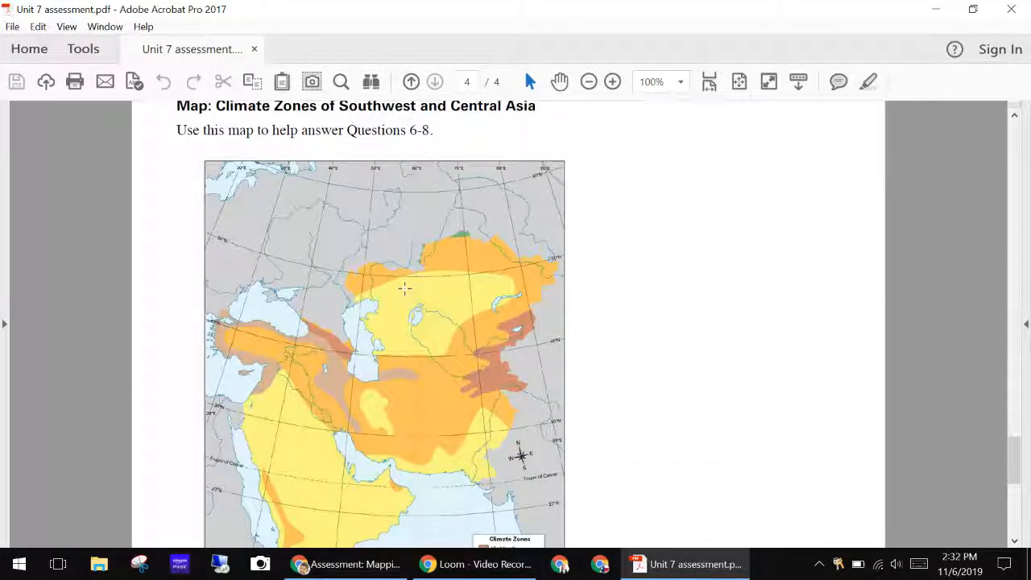
{"action": "scroll", "coordinate": [402, 292], "scroll_direction": "down", "scroll_amount": 4}
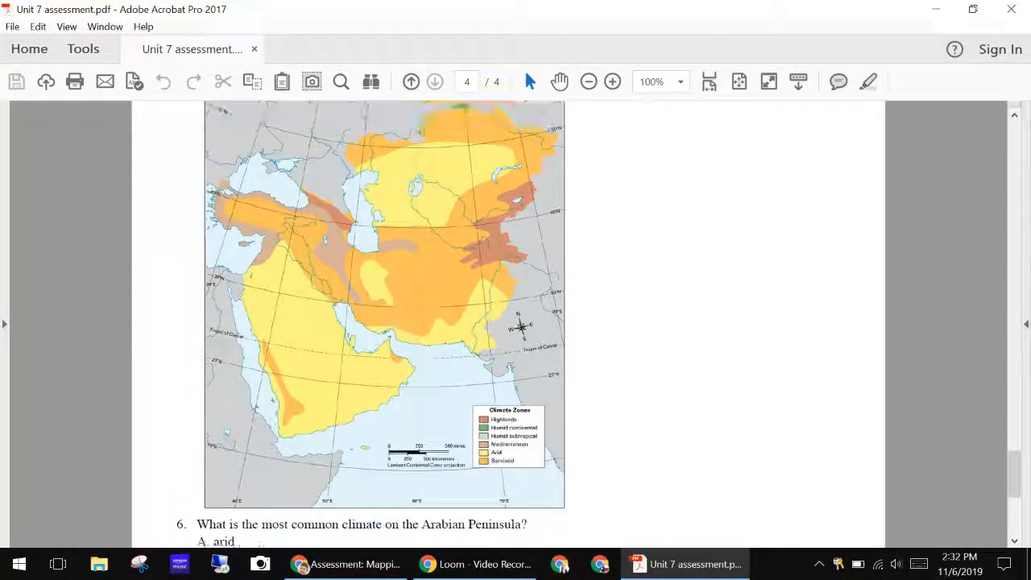
{"action": "scroll", "coordinate": [401, 297], "scroll_direction": "up", "scroll_amount": 4}
{"action": "scroll", "coordinate": [402, 296], "scroll_direction": "up", "scroll_amount": 1}
{"action": "scroll", "coordinate": [402, 296], "scroll_direction": "down", "scroll_amount": 2}
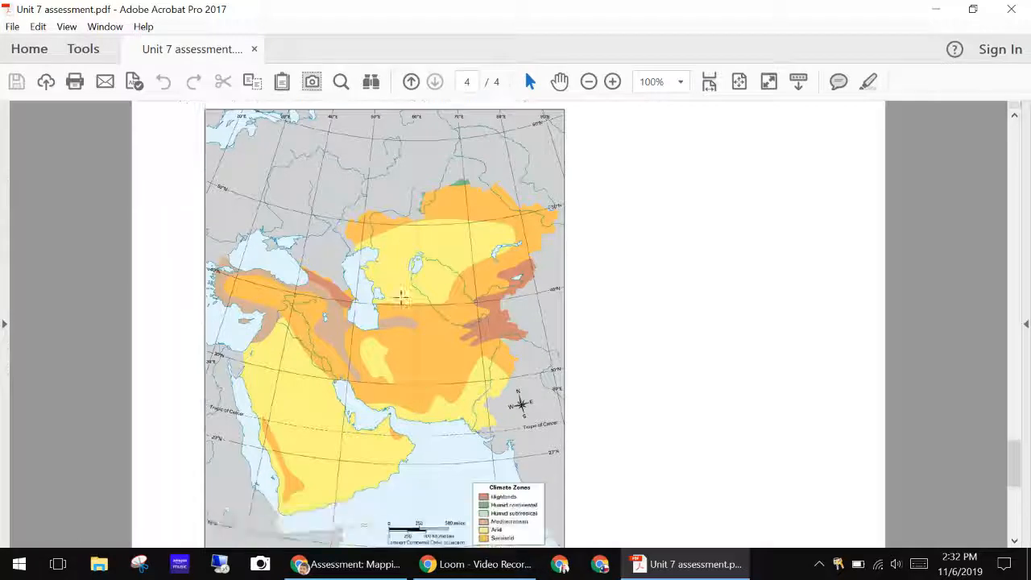
{"action": "scroll", "coordinate": [401, 297], "scroll_direction": "down", "scroll_amount": 1}
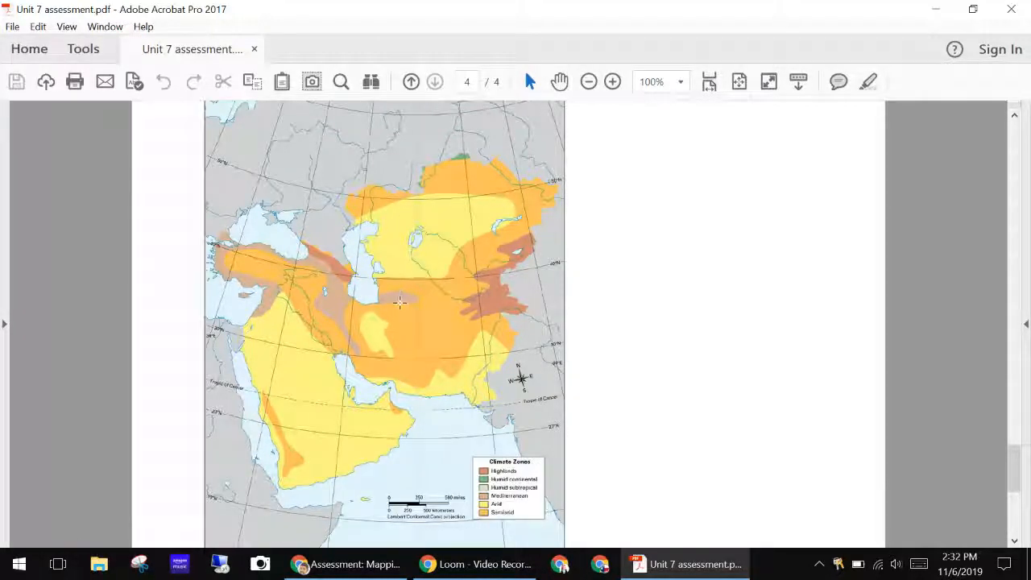
{"action": "scroll", "coordinate": [400, 301], "scroll_direction": "up", "scroll_amount": 7}
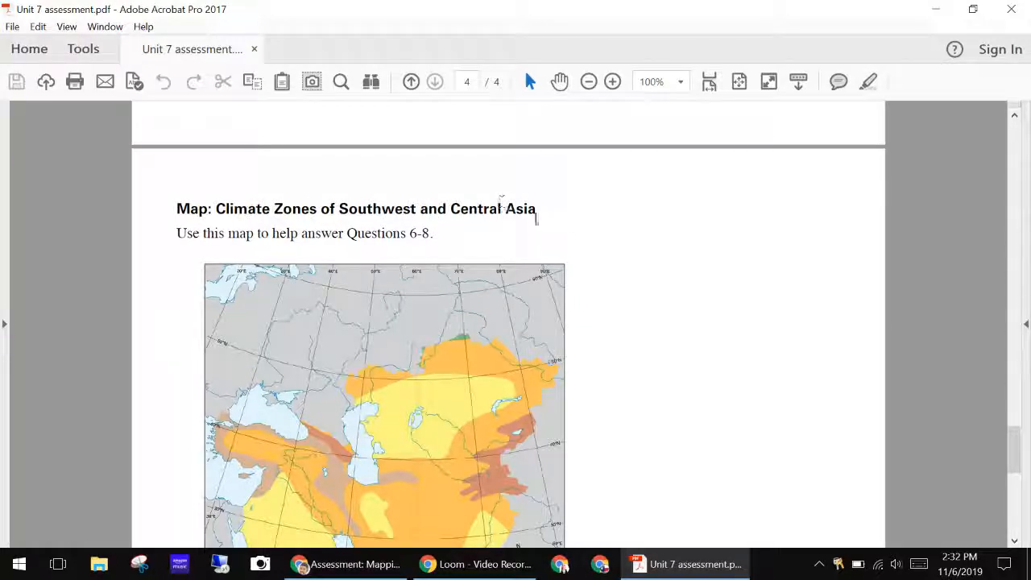
{"action": "scroll", "coordinate": [528, 234], "scroll_direction": "down", "scroll_amount": 1}
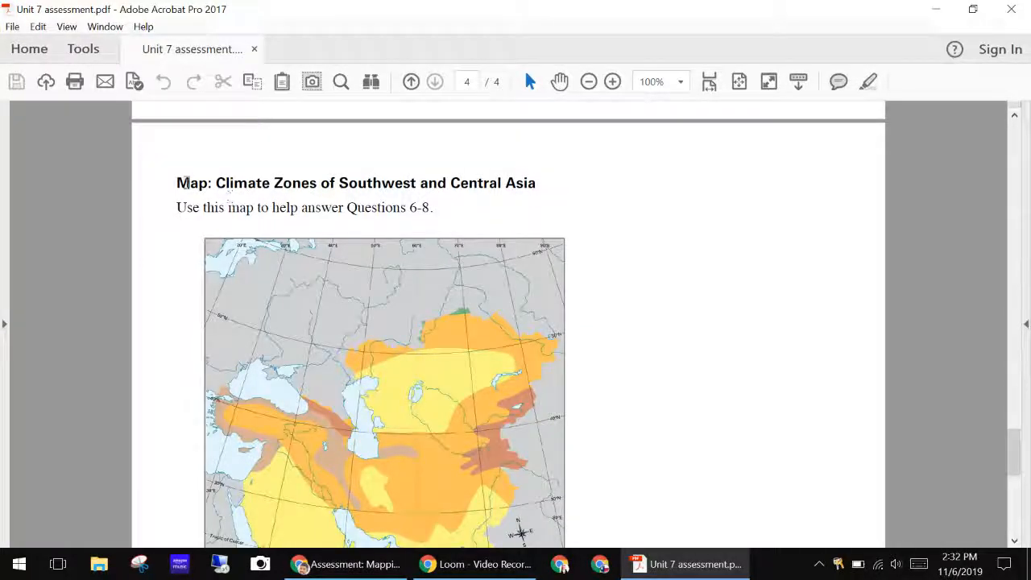
Add a new question containing the PDF's heading "Map: Climate Zones of Southwest and Central Asia" and its instruction to use the map for Questions 6-8
{"action": "left_click_drag", "start_coordinate": [177, 181], "coordinate": [432, 207]}
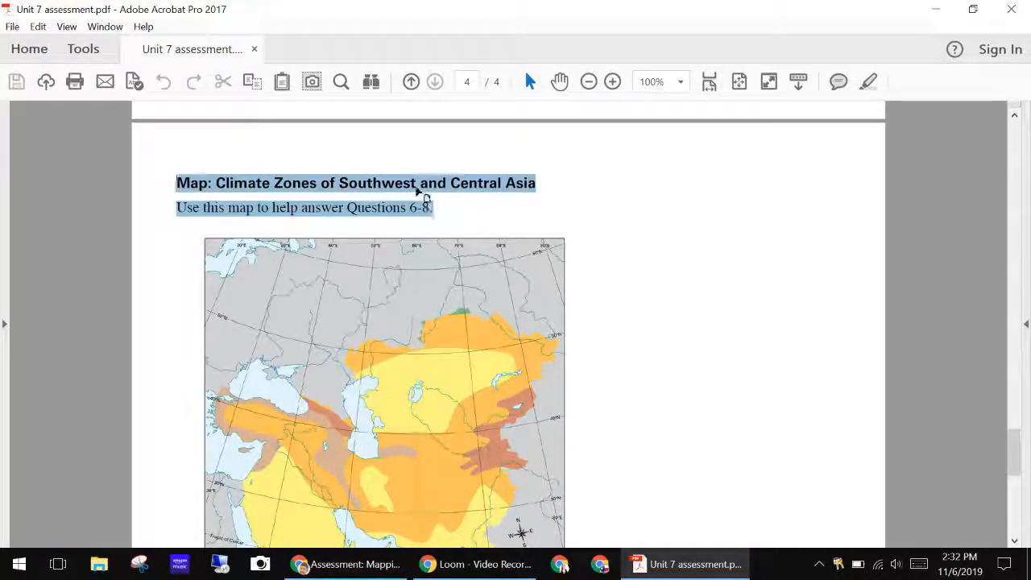
{"action": "right_click", "coordinate": [418, 193]}
{"action": "left_click", "coordinate": [451, 198]}
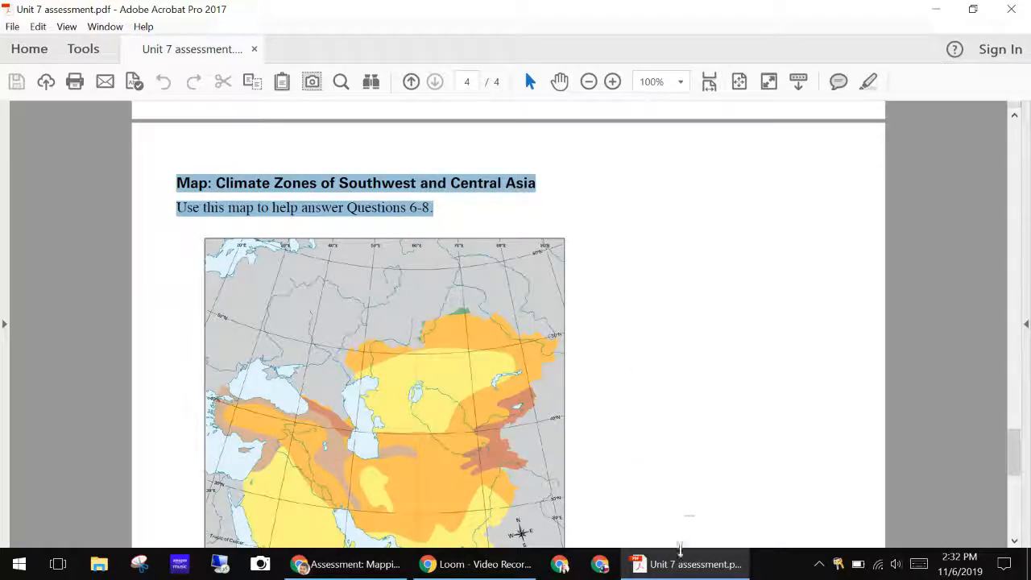
{"action": "left_click", "coordinate": [346, 564]}
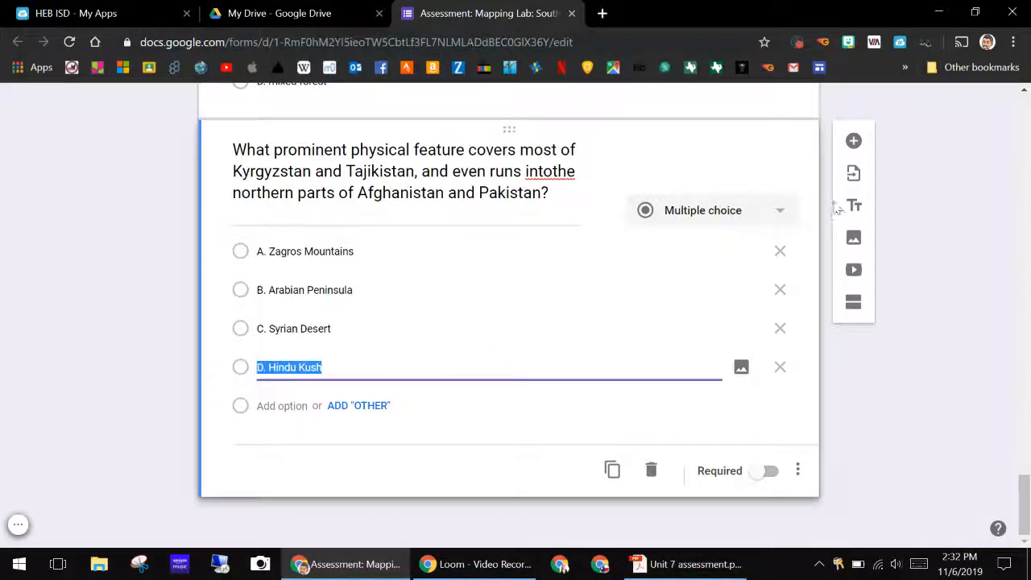
{"action": "left_click", "coordinate": [855, 143]}
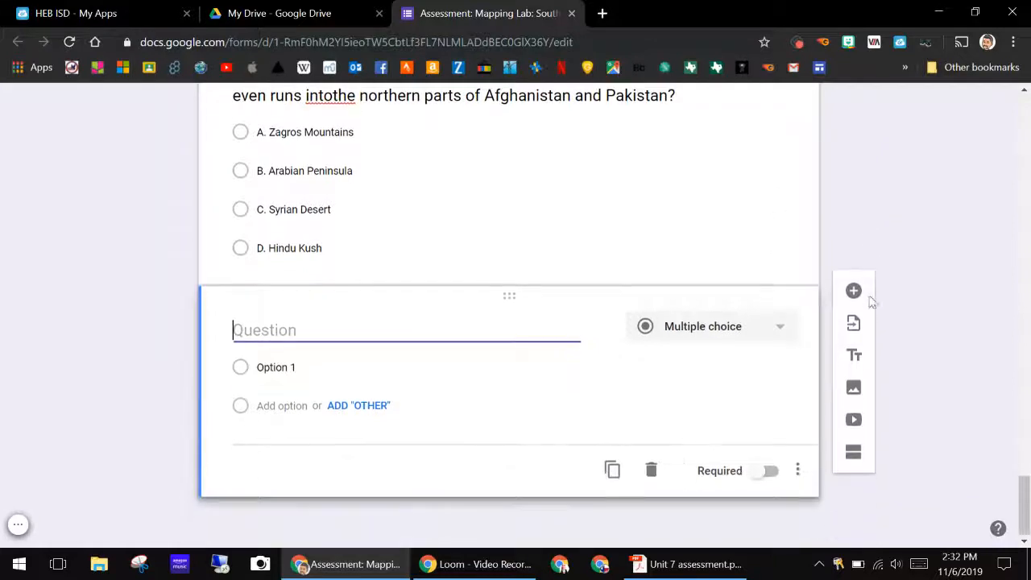
{"action": "right_click", "coordinate": [420, 329]}
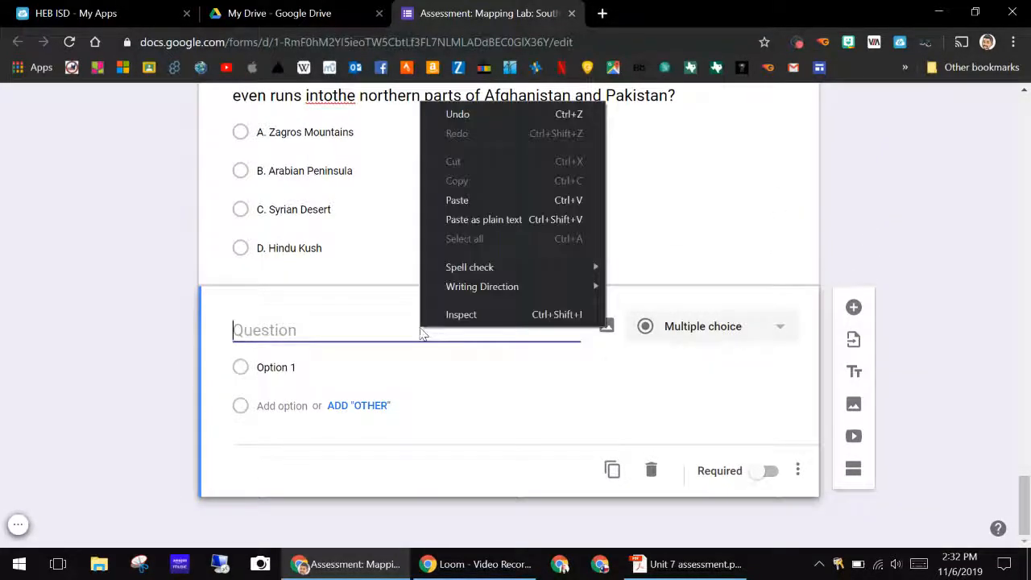
{"action": "left_click", "coordinate": [457, 199]}
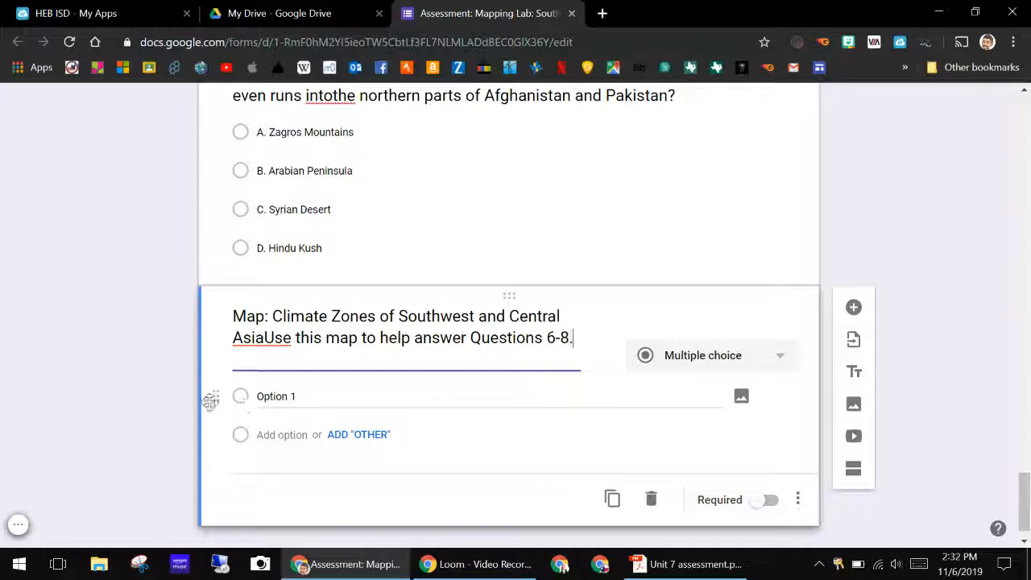
{"action": "left_click", "coordinate": [689, 359]}
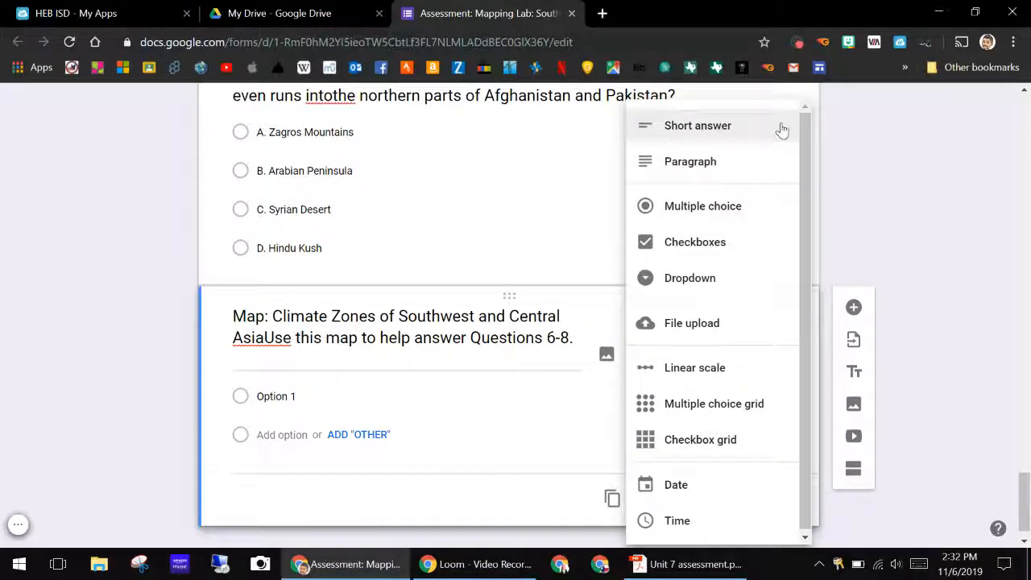
{"action": "left_click", "coordinate": [552, 351]}
{"action": "left_click", "coordinate": [557, 356]}
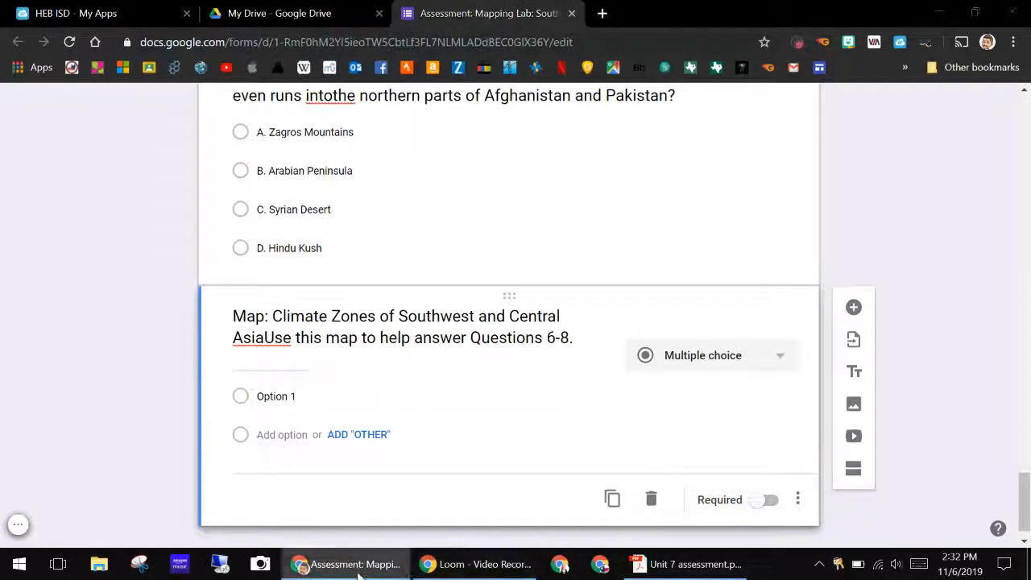
Switch to the Unit 7 assessment PDF and set the zoom to 85% with the whole climate zones map in view
{"action": "left_click", "coordinate": [688, 564]}
{"action": "left_click", "coordinate": [644, 242]}
{"action": "scroll", "coordinate": [641, 246], "scroll_direction": "down", "scroll_amount": 1}
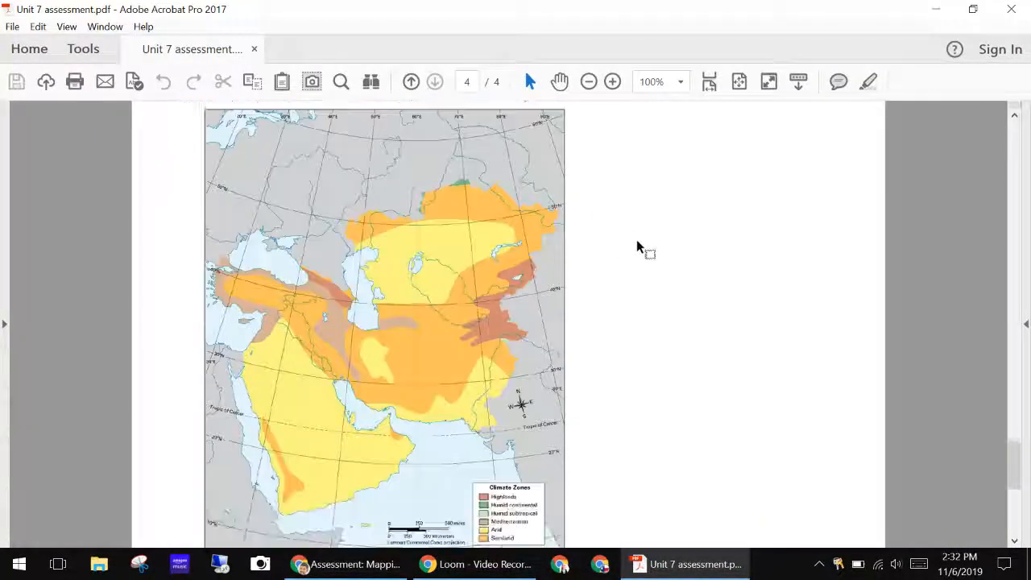
{"action": "left_click", "coordinate": [589, 81]}
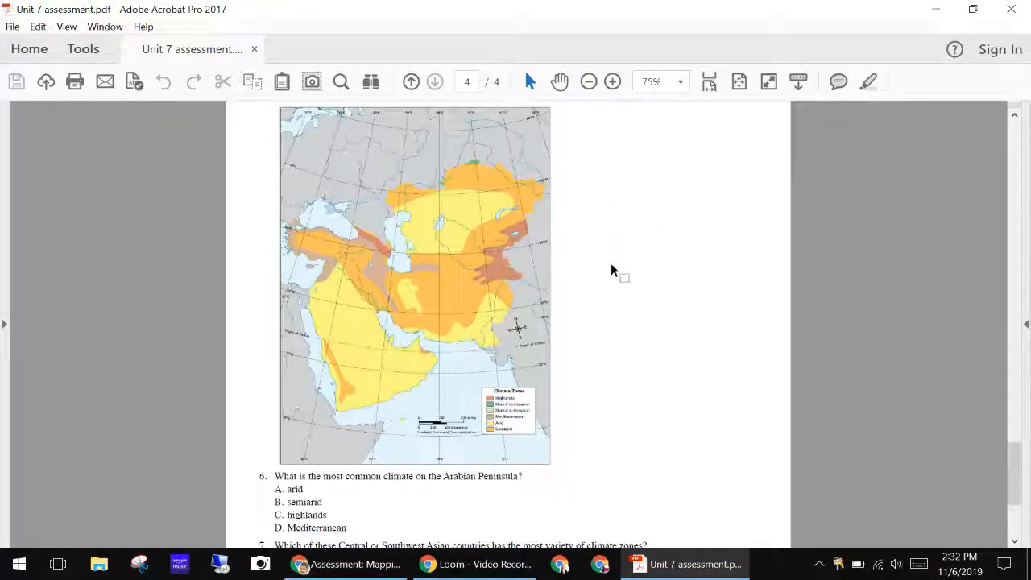
{"action": "scroll", "coordinate": [610, 265], "scroll_direction": "up", "scroll_amount": 2}
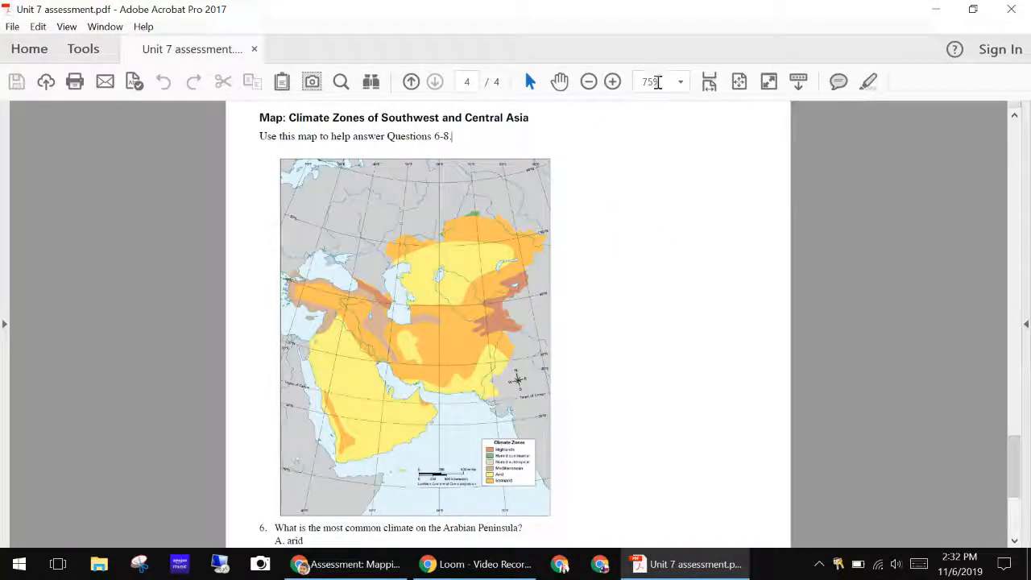
{"action": "left_click", "coordinate": [656, 81]}
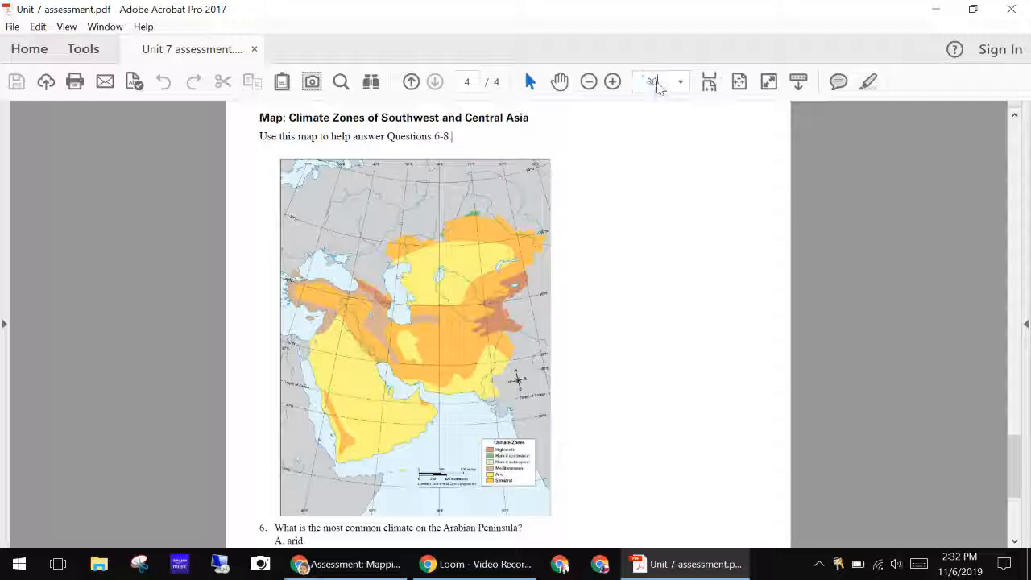
{"action": "type", "text": "80"}
{"action": "key", "text": "Return"}
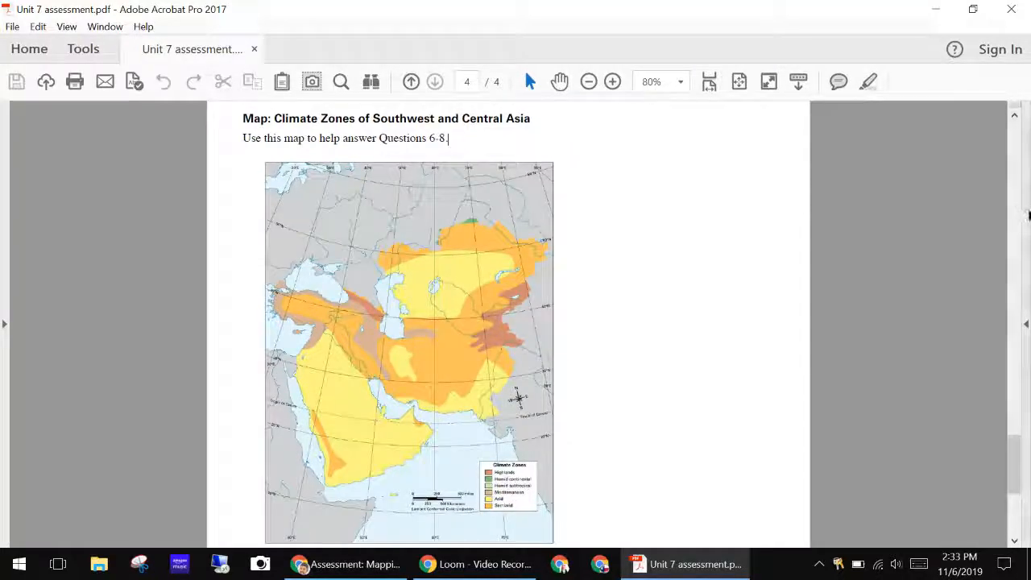
{"action": "left_click_drag", "start_coordinate": [1017, 464], "coordinate": [1018, 469]}
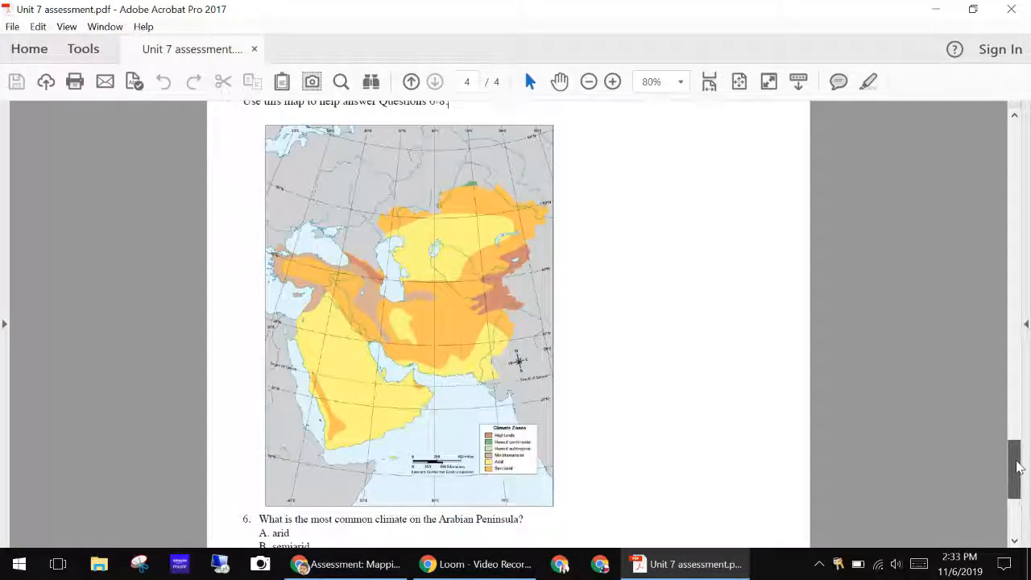
{"action": "left_click", "coordinate": [665, 82]}
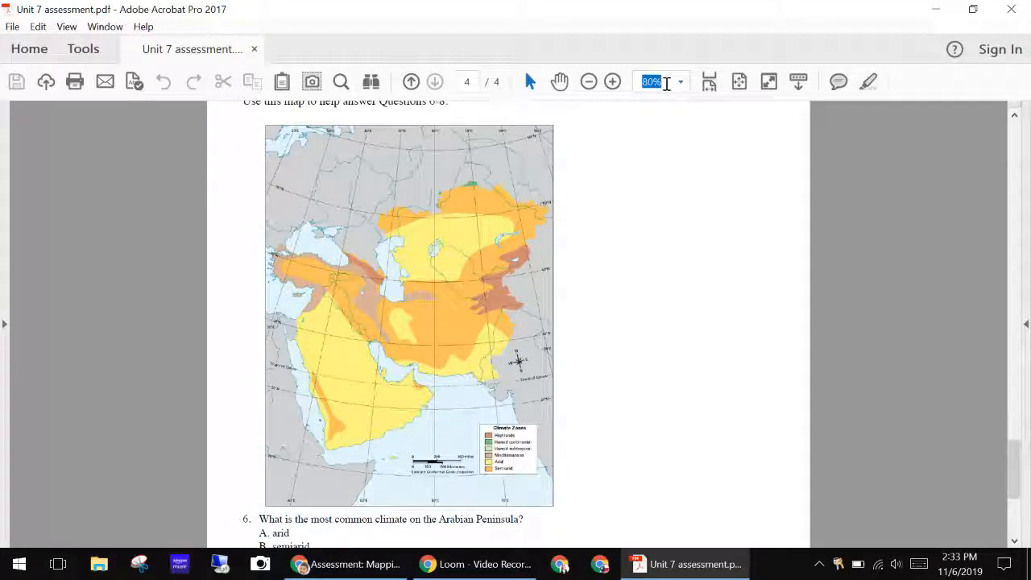
{"action": "type", "text": "85"}
{"action": "key", "text": "Return"}
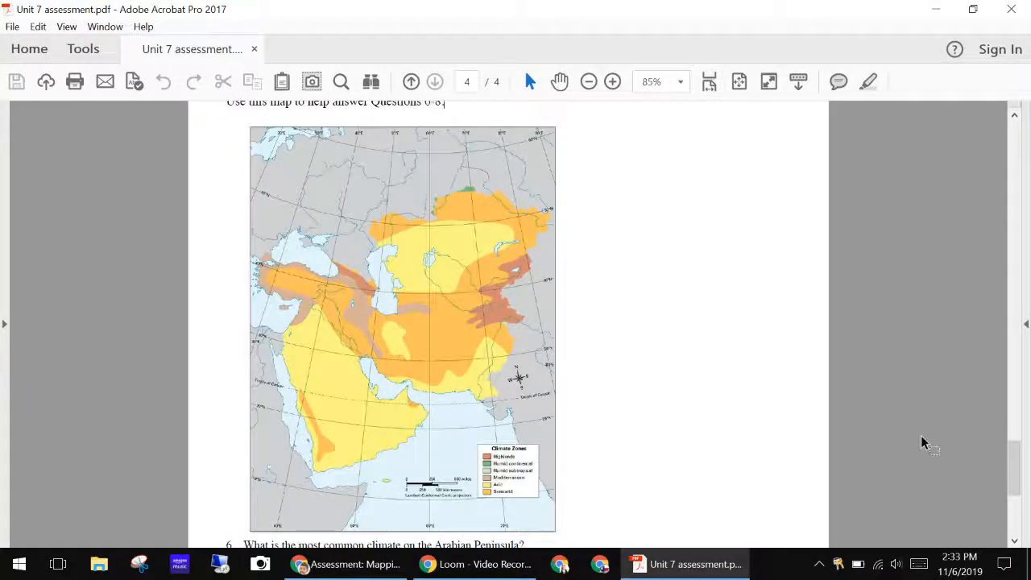
Capture the climate zones map with Snipping Tool and save it to the Desktop as Capture.JPG, replacing the existing file
{"action": "left_click", "coordinate": [146, 567]}
{"action": "left_click", "coordinate": [36, 186]}
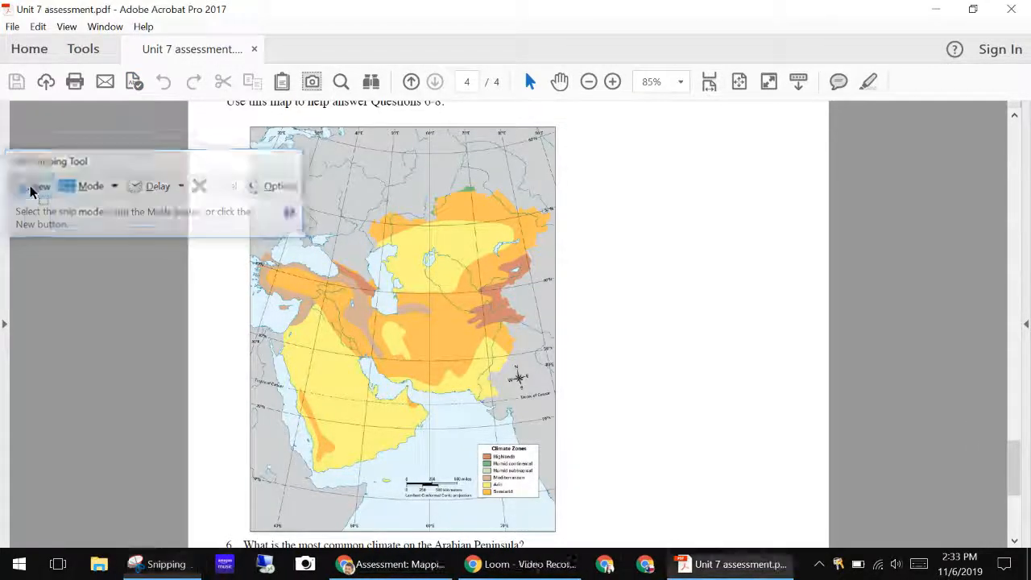
{"action": "left_click_drag", "start_coordinate": [244, 121], "coordinate": [563, 535]}
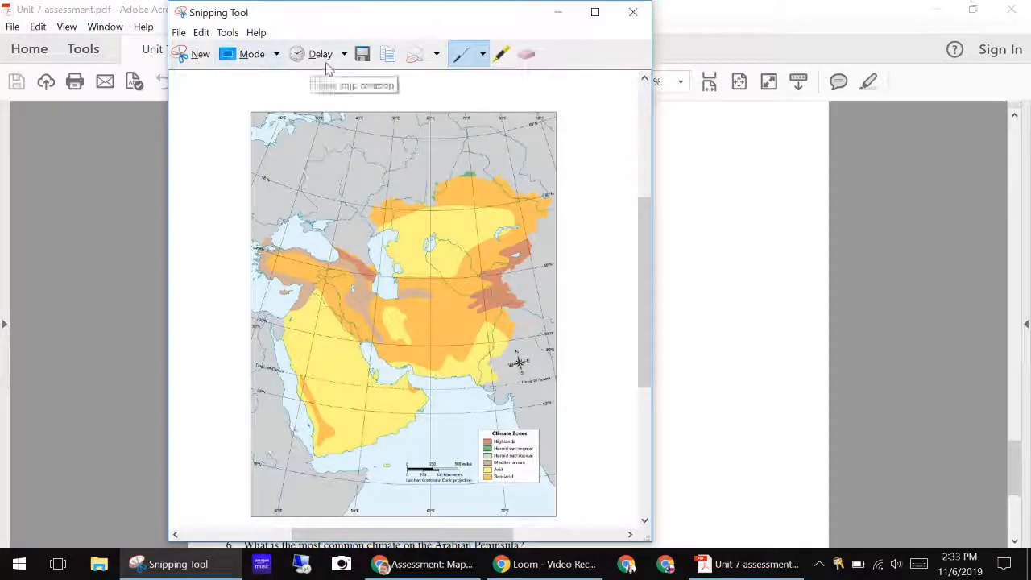
{"action": "left_click", "coordinate": [361, 53]}
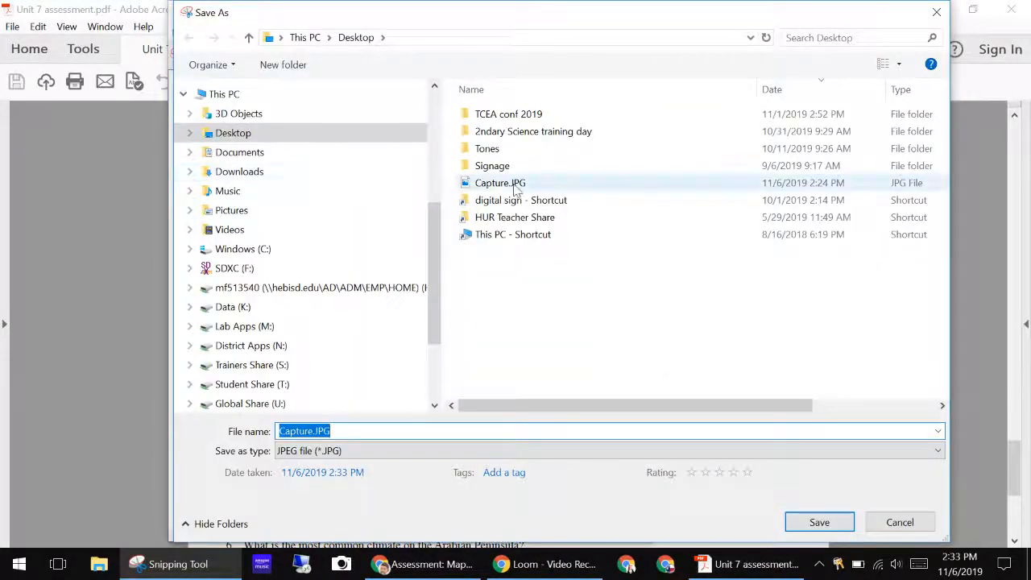
{"action": "left_click", "coordinate": [821, 522]}
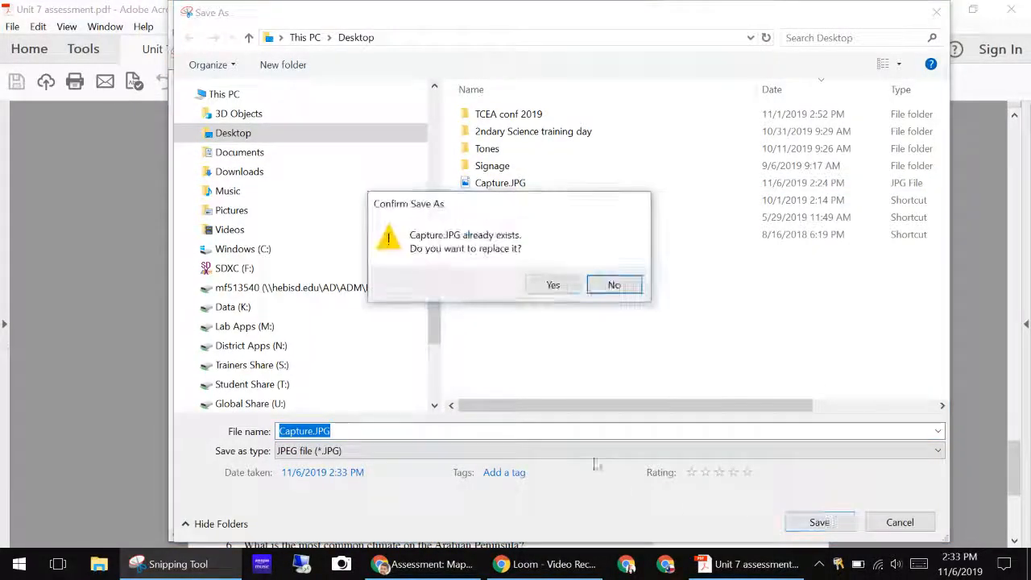
{"action": "left_click", "coordinate": [575, 286]}
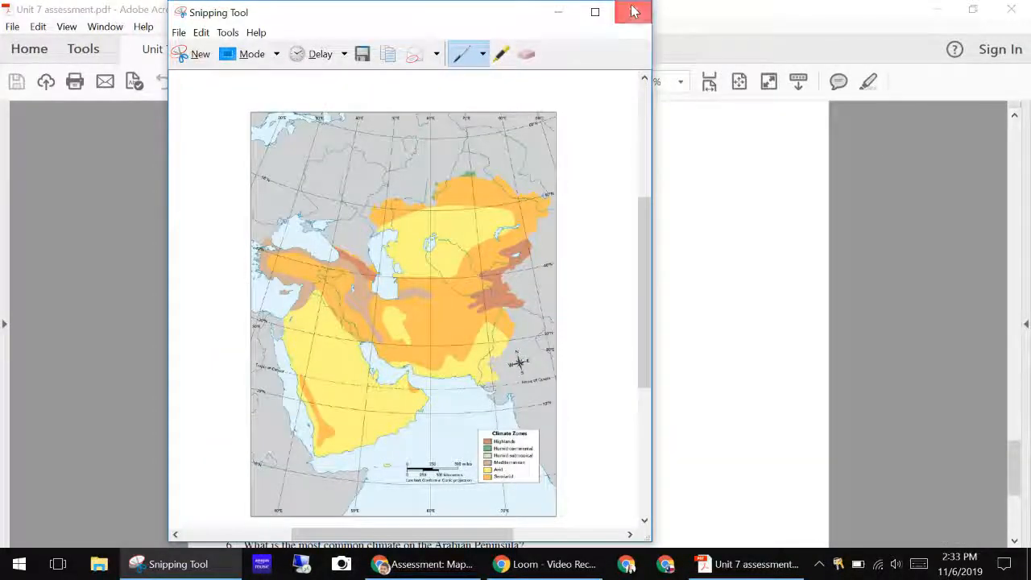
{"action": "left_click", "coordinate": [633, 11]}
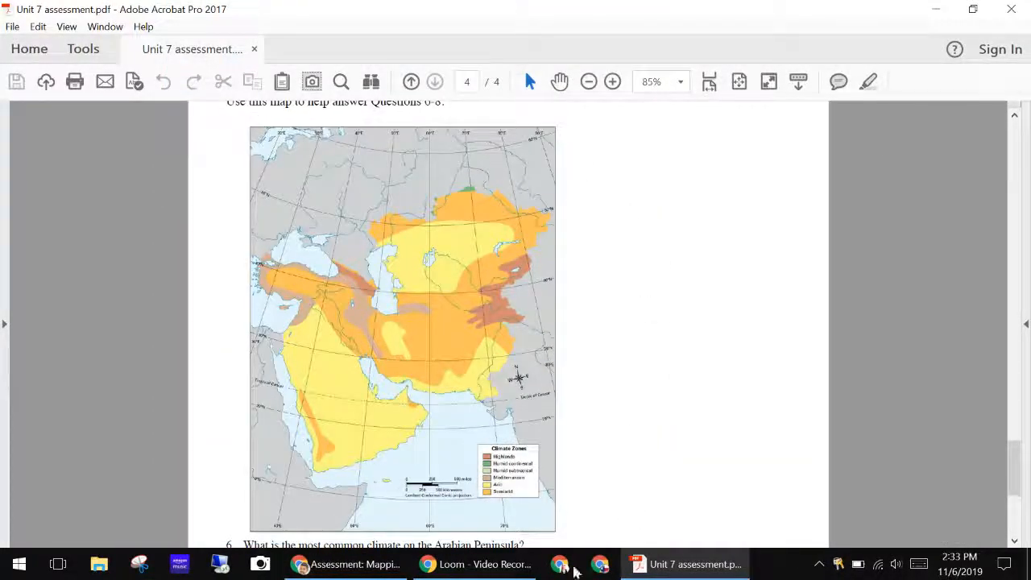
Return to the form in Chrome and upload Capture.JPG from the Desktop as the climate zones question's image
{"action": "left_click", "coordinate": [360, 568]}
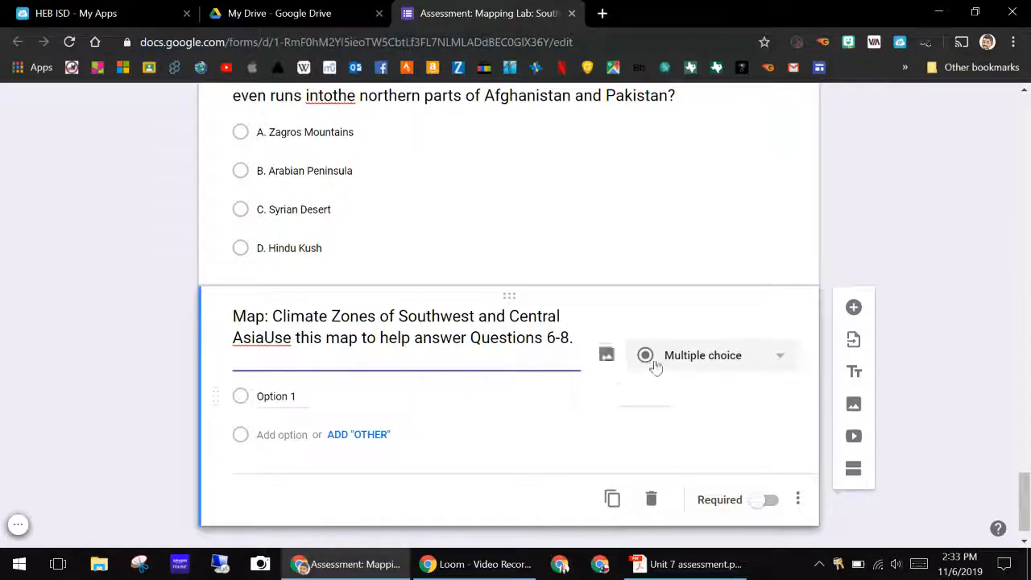
{"action": "left_click", "coordinate": [610, 361]}
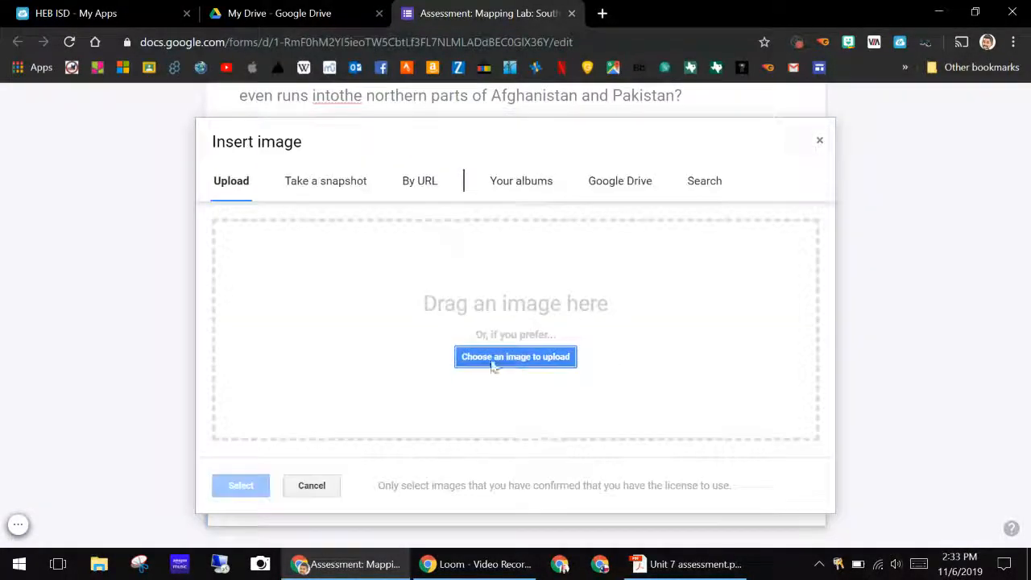
{"action": "left_click", "coordinate": [491, 360]}
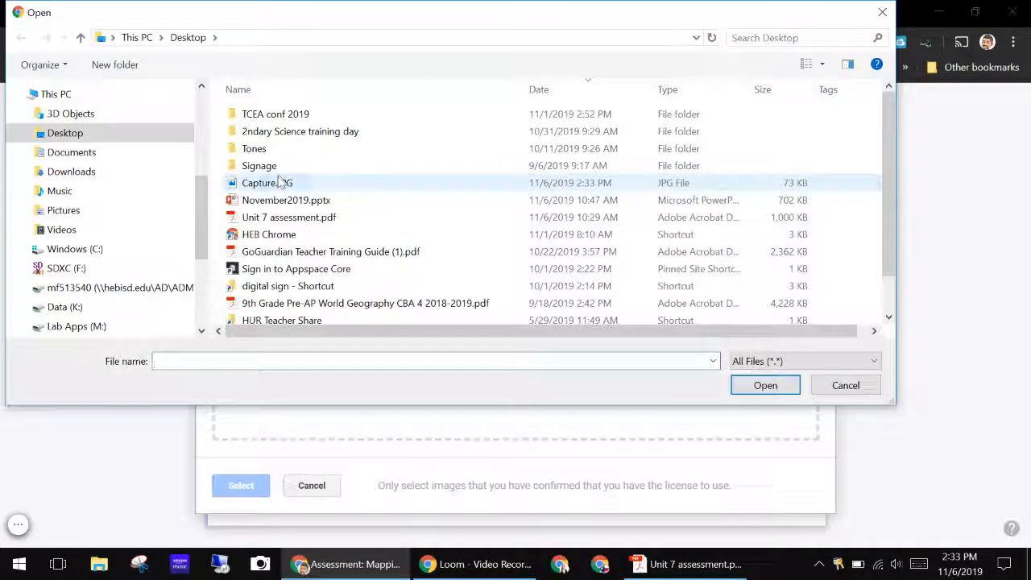
{"action": "left_click", "coordinate": [274, 183]}
{"action": "left_click", "coordinate": [786, 385]}
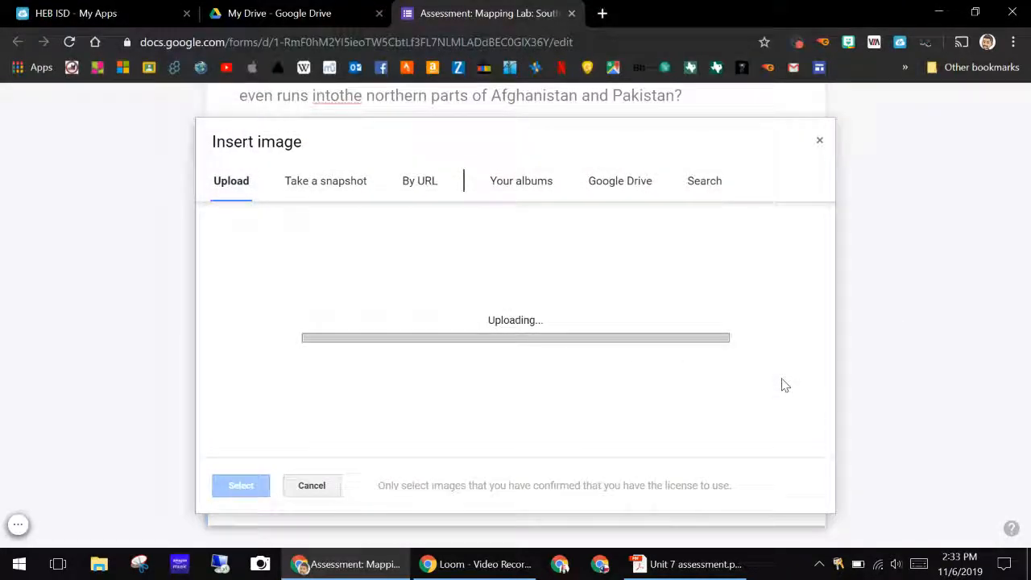
{"action": "scroll", "coordinate": [782, 388], "scroll_direction": "down", "scroll_amount": 5}
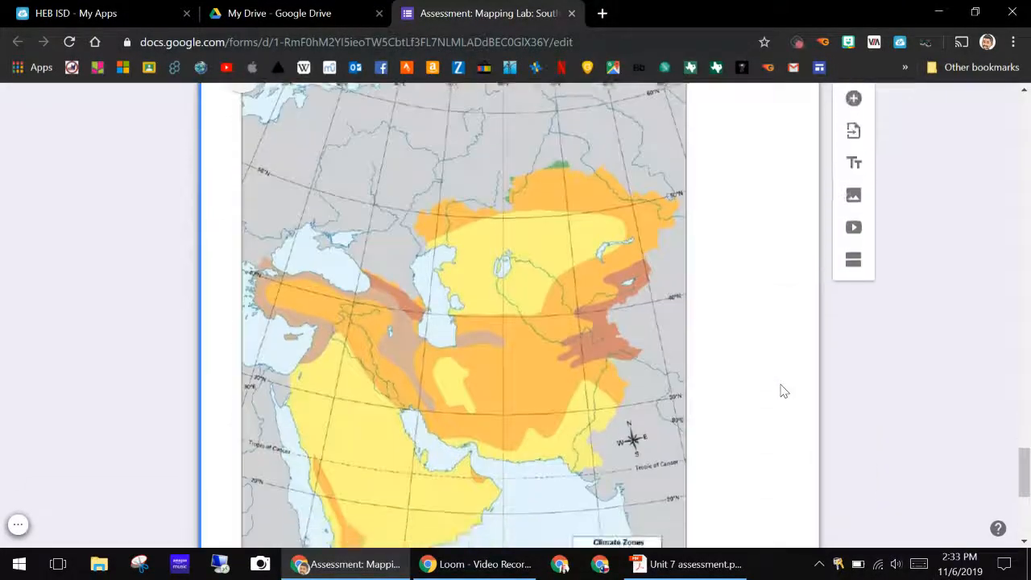
{"action": "scroll", "coordinate": [783, 390], "scroll_direction": "down", "scroll_amount": 3}
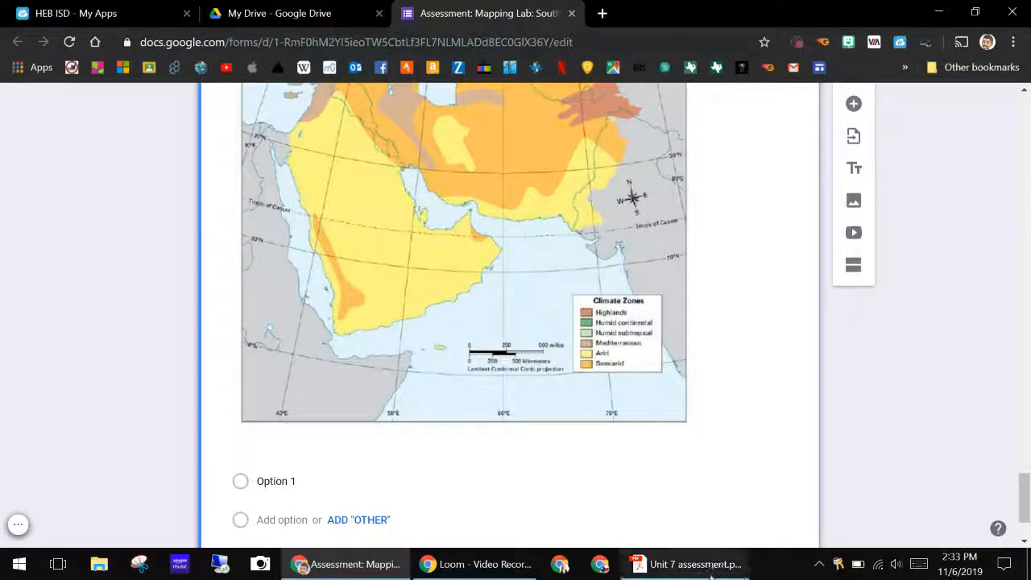
Center-align the climate zones map image within its question
{"action": "scroll", "coordinate": [631, 488], "scroll_direction": "up", "scroll_amount": 5}
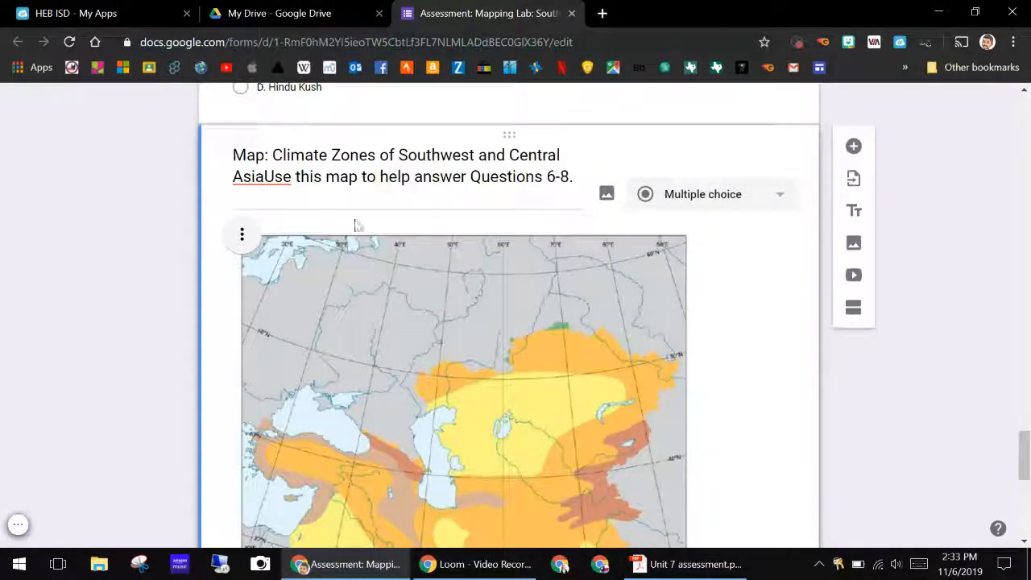
{"action": "left_click", "coordinate": [241, 236]}
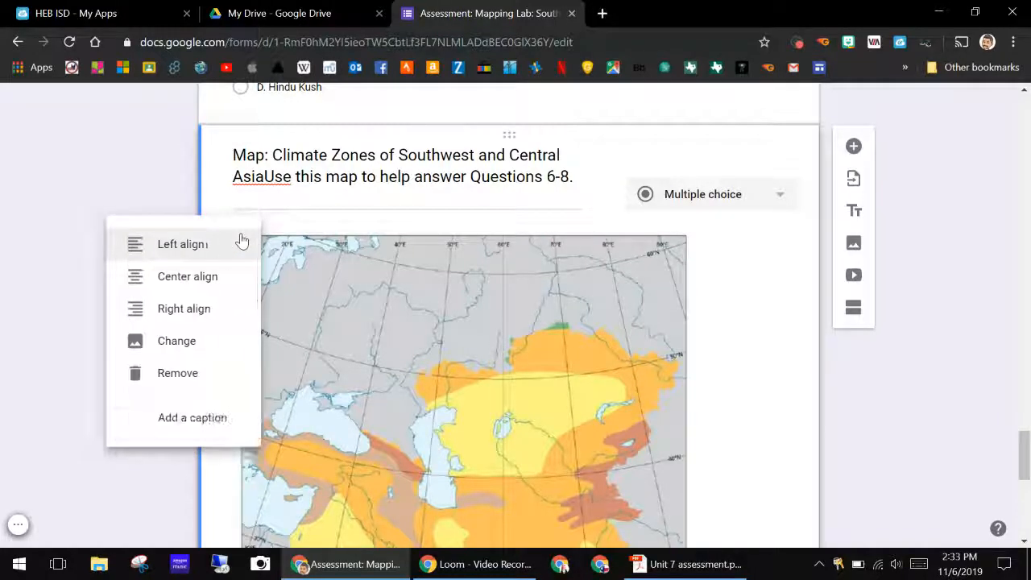
{"action": "left_click", "coordinate": [205, 282]}
{"action": "scroll", "coordinate": [970, 276], "scroll_direction": "down", "scroll_amount": 5}
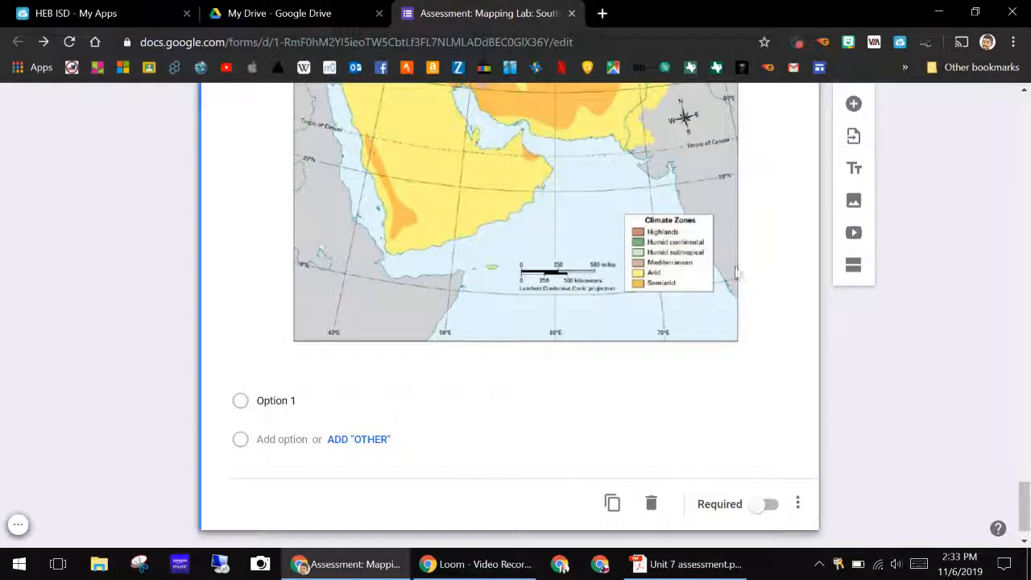
{"action": "scroll", "coordinate": [664, 292], "scroll_direction": "up", "scroll_amount": 5}
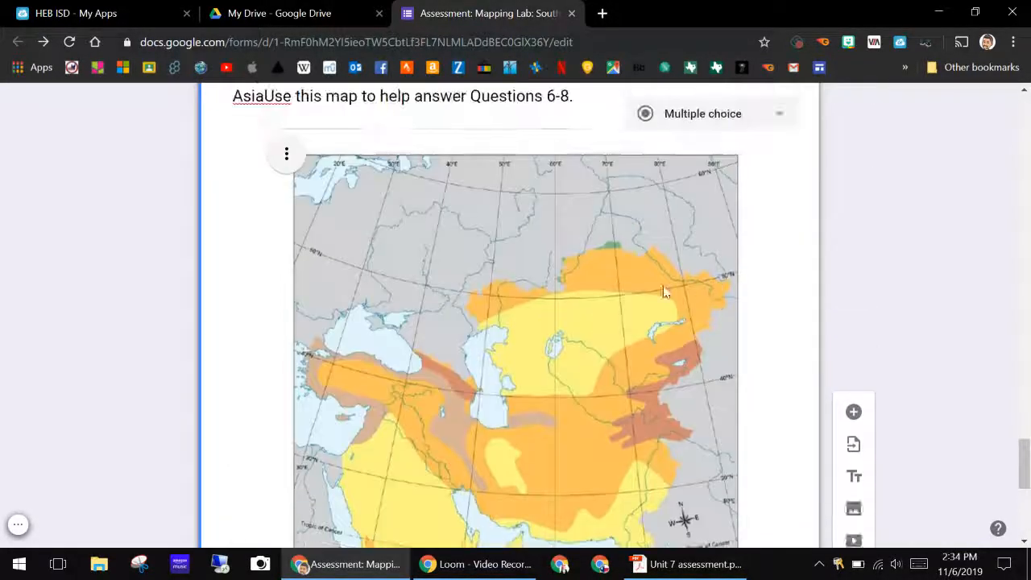
{"action": "left_click", "coordinate": [288, 155]}
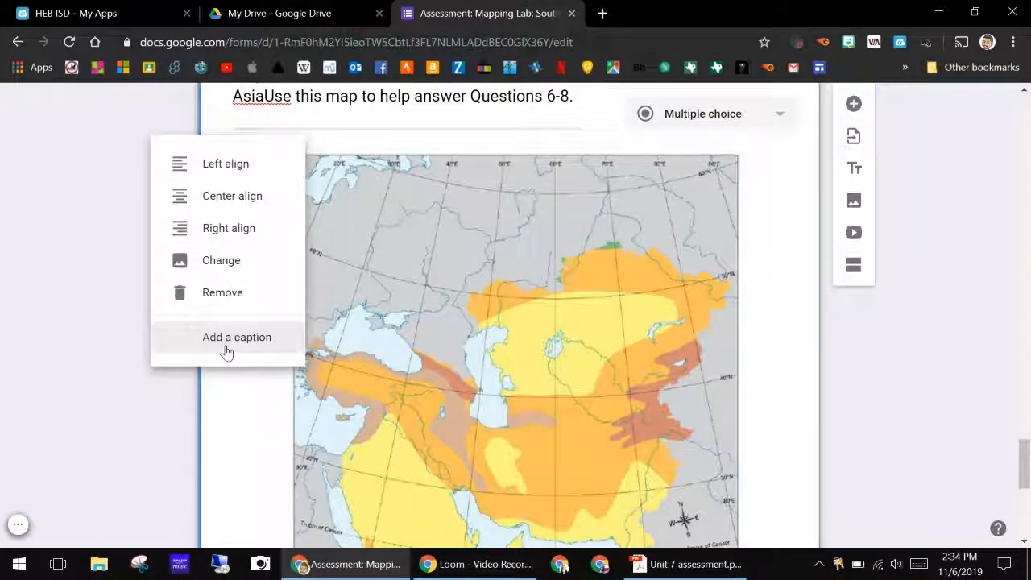
{"action": "scroll", "coordinate": [227, 352], "scroll_direction": "down", "scroll_amount": 3}
{"action": "scroll", "coordinate": [227, 351], "scroll_direction": "up", "scroll_amount": 4}
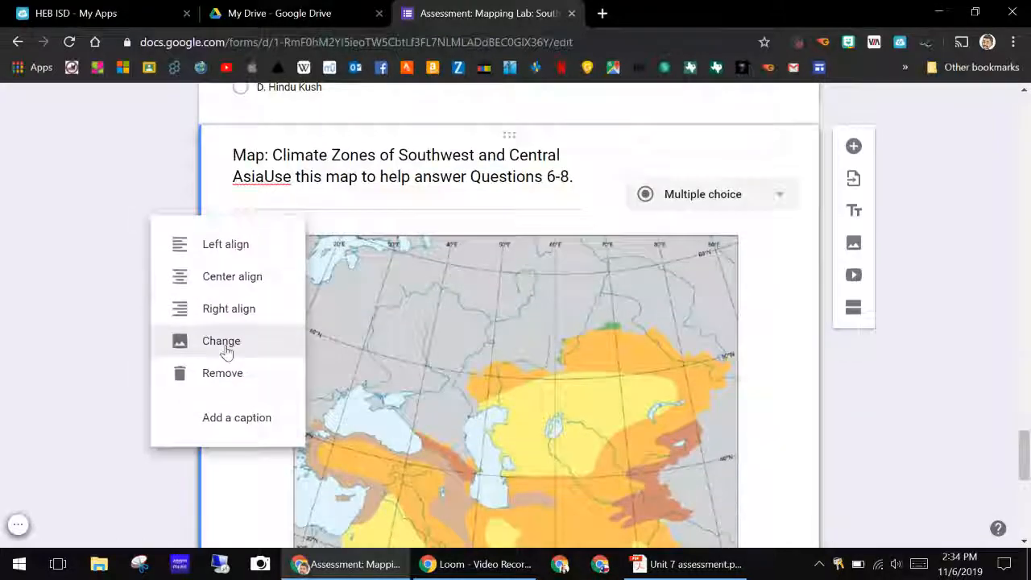
{"action": "scroll", "coordinate": [226, 352], "scroll_direction": "down", "scroll_amount": 2}
{"action": "scroll", "coordinate": [226, 352], "scroll_direction": "up", "scroll_amount": 1}
{"action": "scroll", "coordinate": [553, 318], "scroll_direction": "down", "scroll_amount": 5}
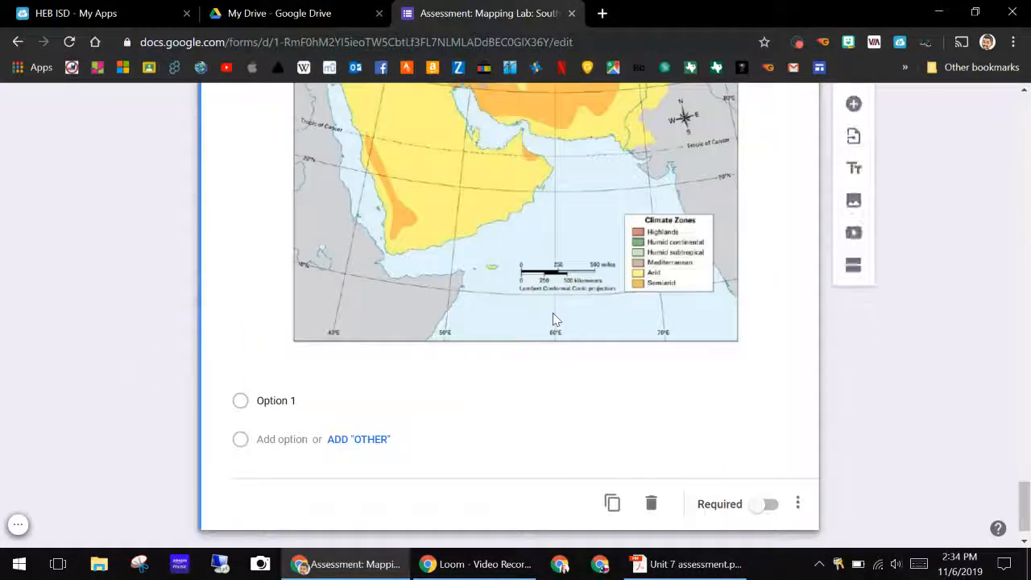
Add a caption field to the climate zones map image
{"action": "scroll", "coordinate": [248, 204], "scroll_direction": "up", "scroll_amount": 5}
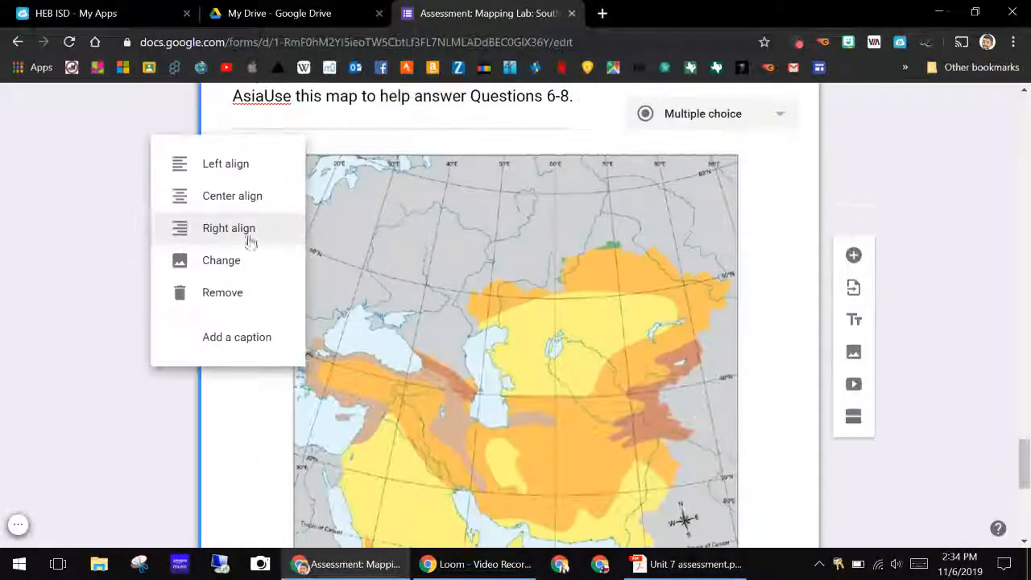
{"action": "left_click", "coordinate": [247, 347]}
{"action": "scroll", "coordinate": [475, 215], "scroll_direction": "down", "scroll_amount": 6}
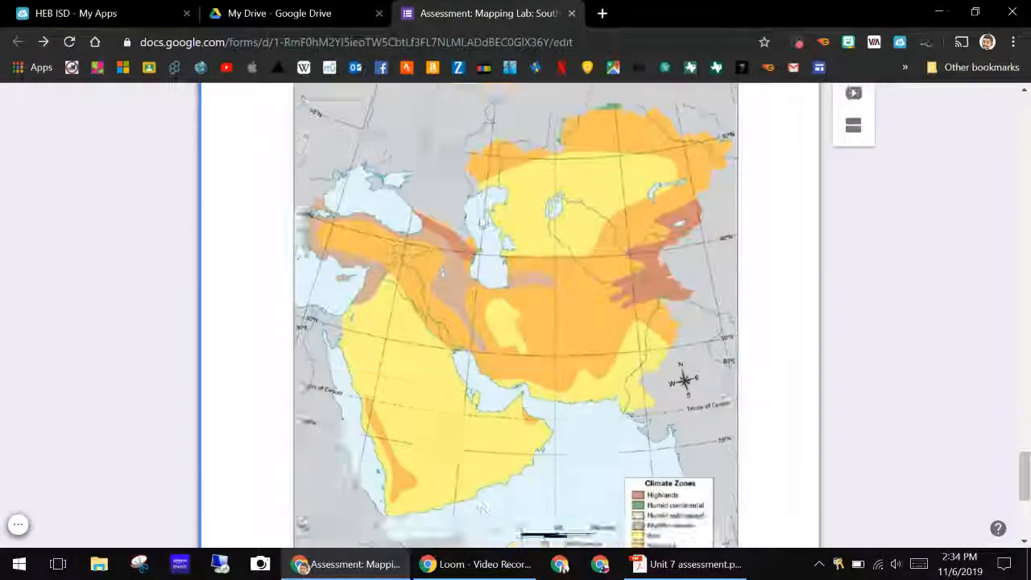
{"action": "left_click", "coordinate": [440, 327]}
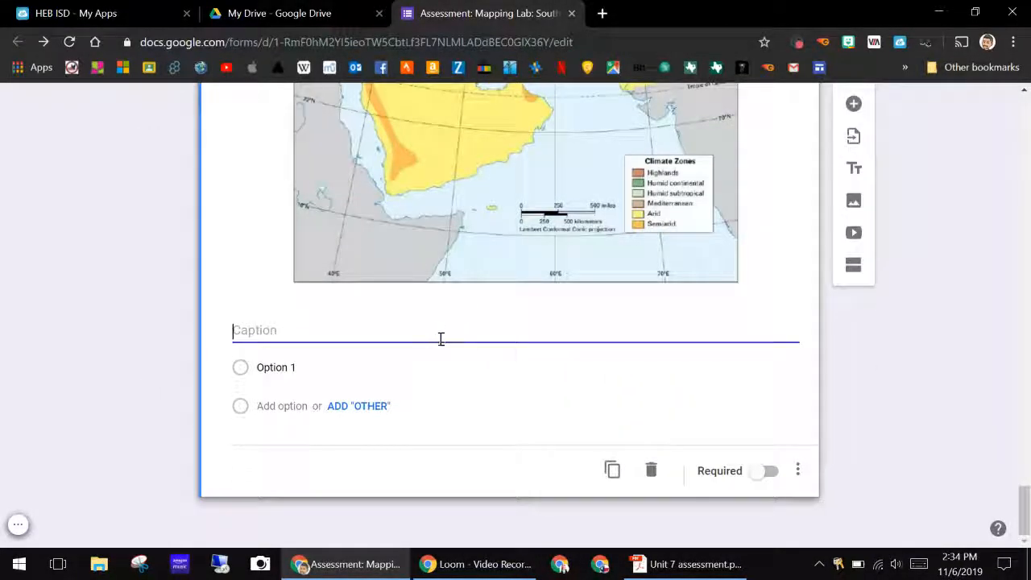
Move the climate zones question's title text into the map caption and insert a space between "Asia" and "Use"
{"action": "scroll", "coordinate": [441, 330], "scroll_direction": "up", "scroll_amount": 8}
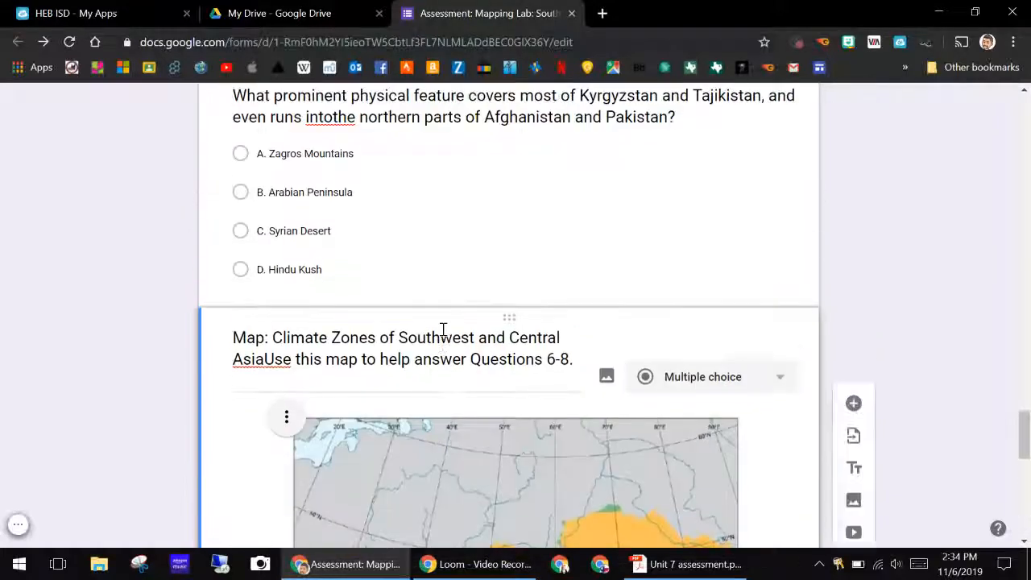
{"action": "triple_click", "coordinate": [568, 353]}
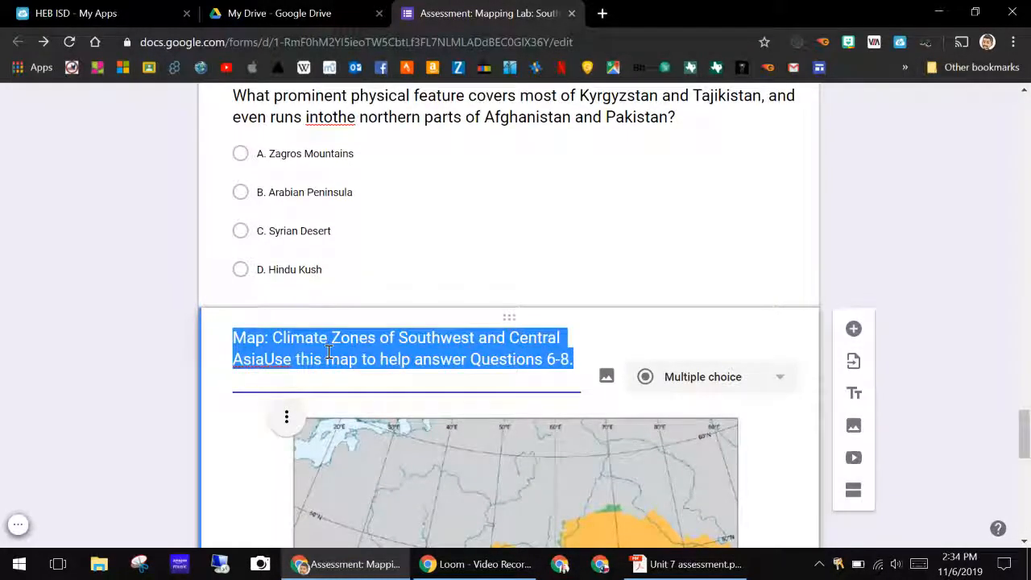
{"action": "key", "text": "ctrl+x"}
{"action": "scroll", "coordinate": [330, 359], "scroll_direction": "down", "scroll_amount": 8}
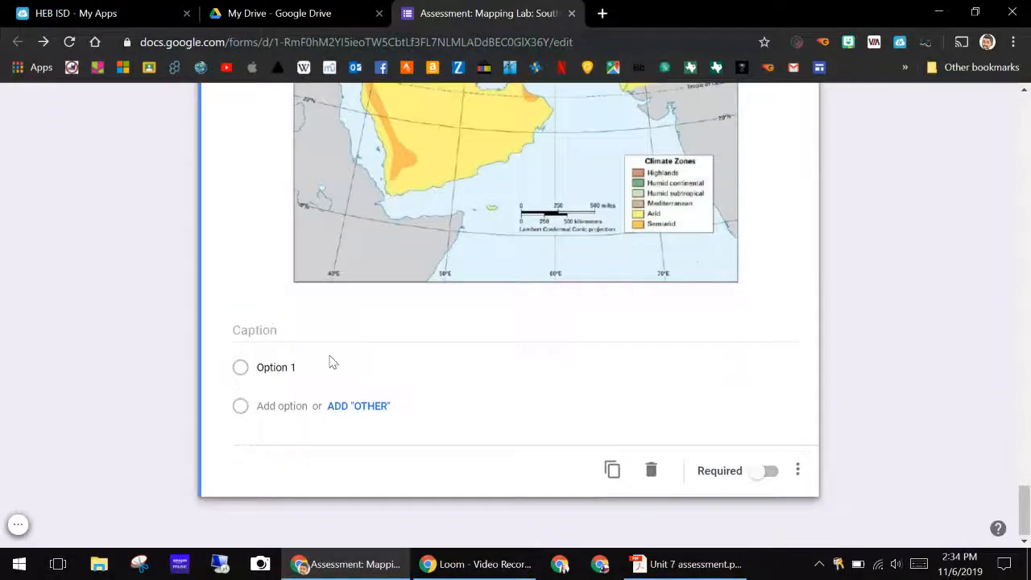
{"action": "left_click", "coordinate": [330, 326]}
{"action": "key", "text": "ctrl+v"}
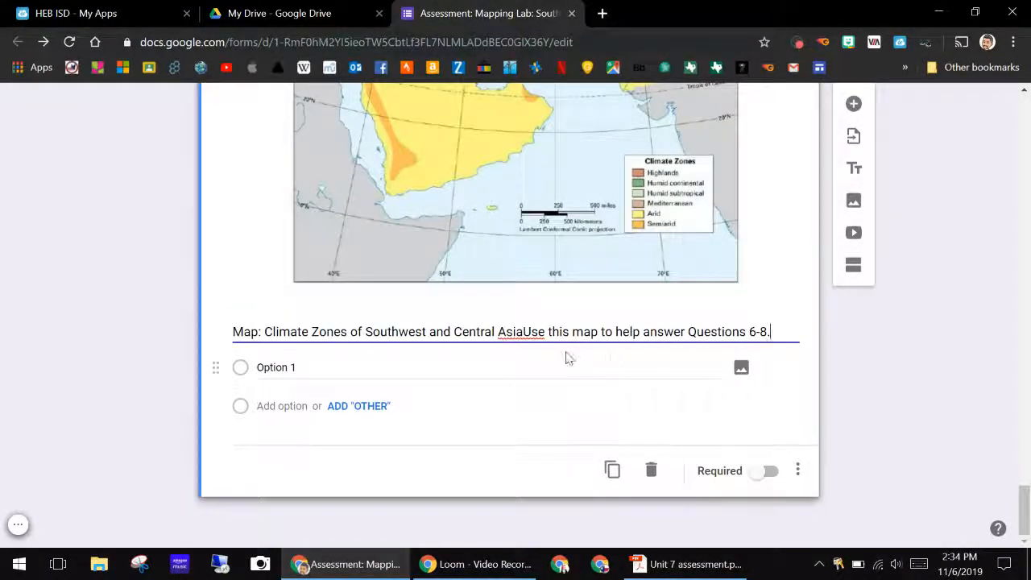
{"action": "left_click", "coordinate": [525, 333]}
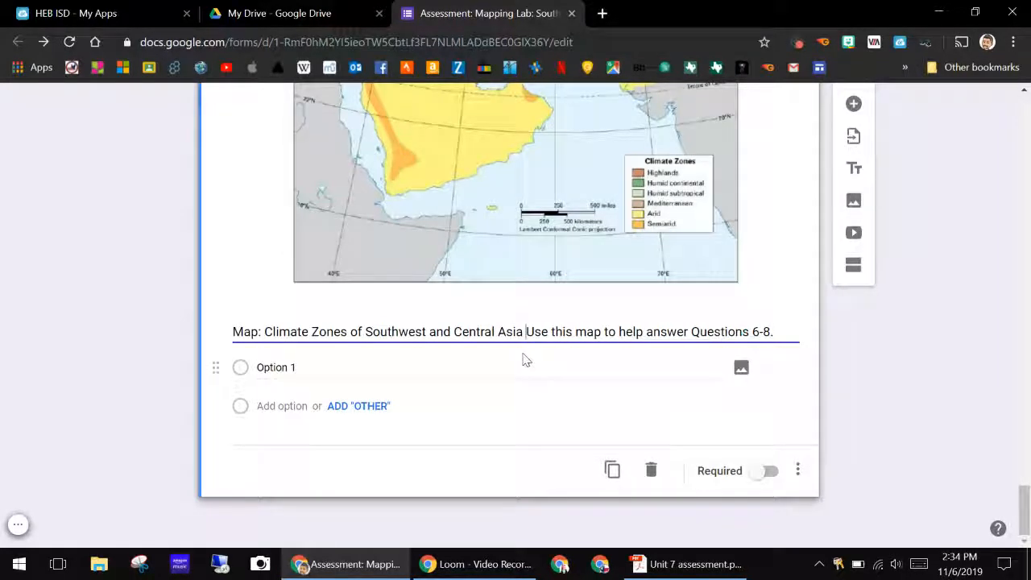
{"action": "left_click", "coordinate": [524, 359]}
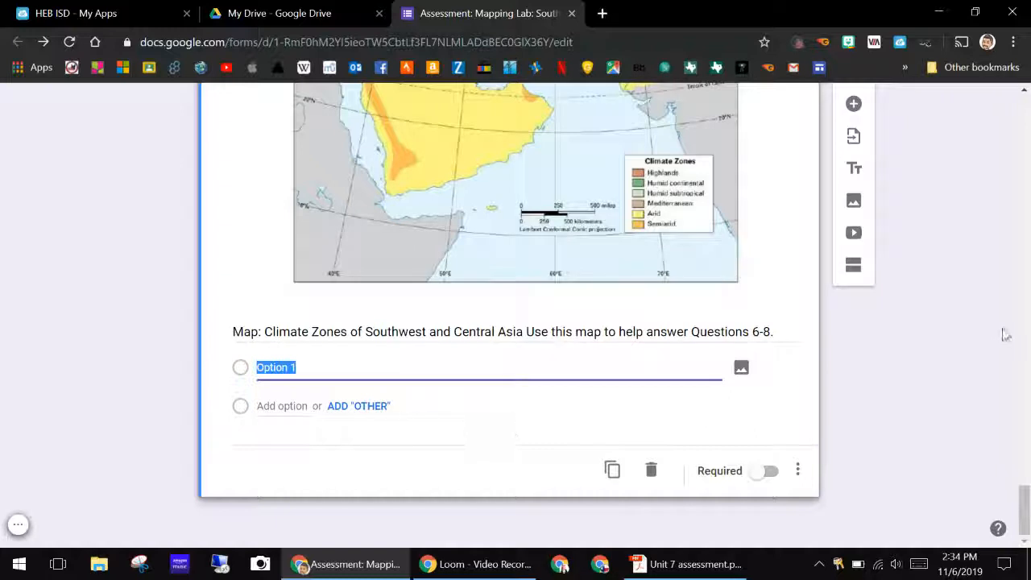
Replace "Questions 6-8." at the end of the climate zones map caption with "the following questions."
{"action": "scroll", "coordinate": [1006, 333], "scroll_direction": "up", "scroll_amount": 8}
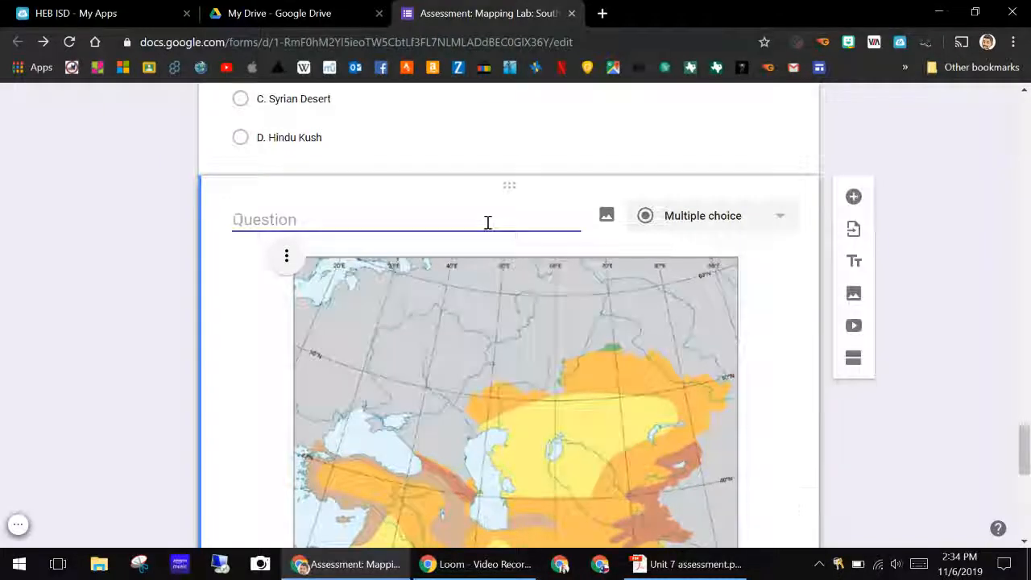
{"action": "scroll", "coordinate": [488, 225], "scroll_direction": "down", "scroll_amount": 6}
{"action": "scroll", "coordinate": [491, 282], "scroll_direction": "up", "scroll_amount": 1}
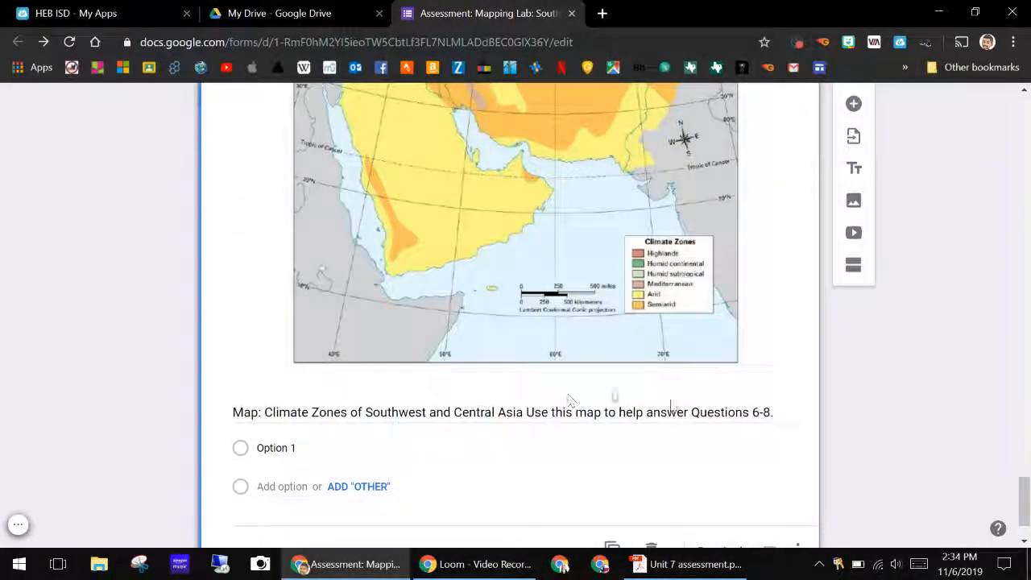
{"action": "triple_click", "coordinate": [694, 412]}
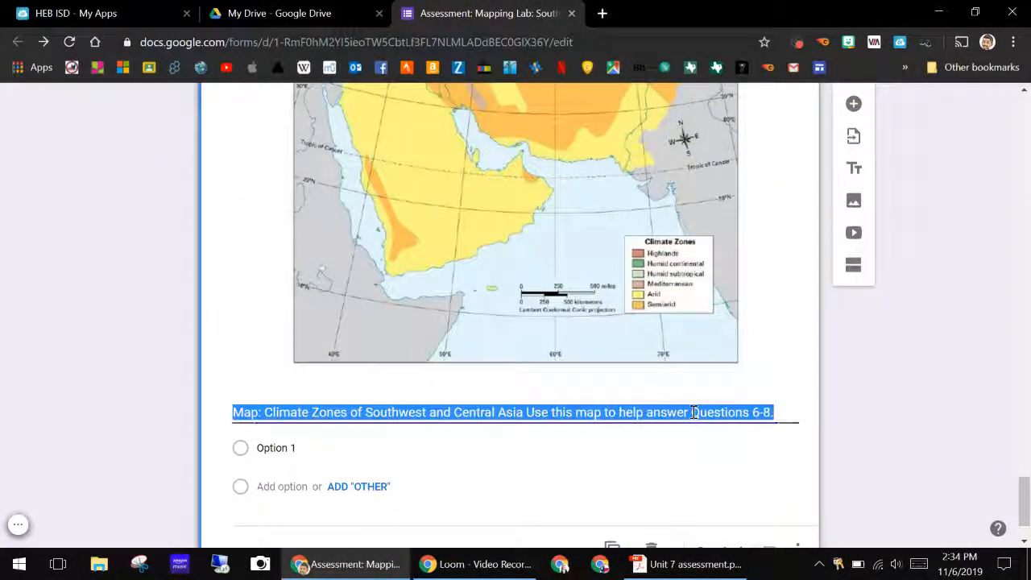
{"action": "left_click", "coordinate": [694, 411]}
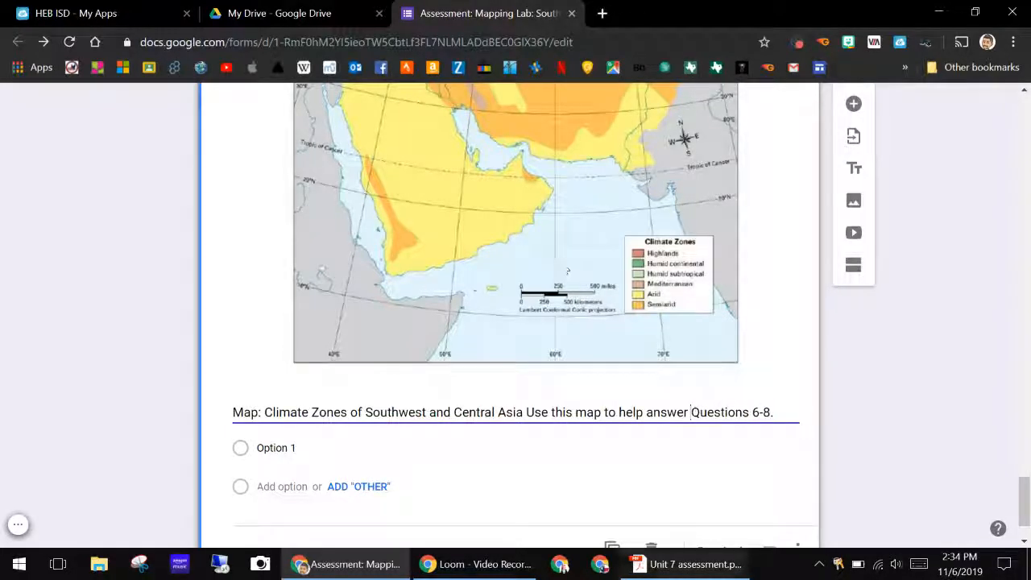
{"action": "left_click", "coordinate": [684, 563]}
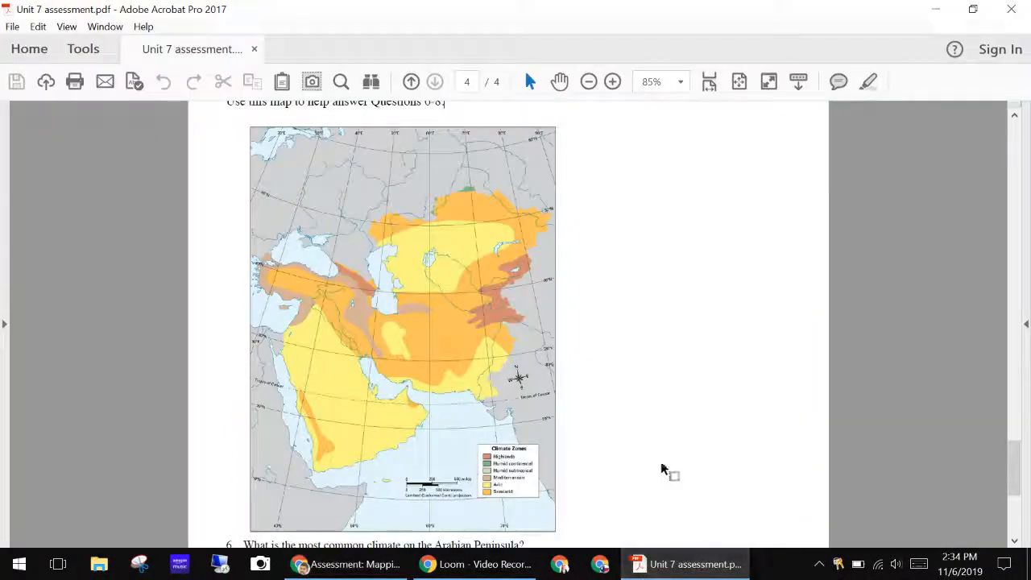
{"action": "scroll", "coordinate": [662, 470], "scroll_direction": "down", "scroll_amount": 5}
{"action": "scroll", "coordinate": [662, 470], "scroll_direction": "up", "scroll_amount": 5}
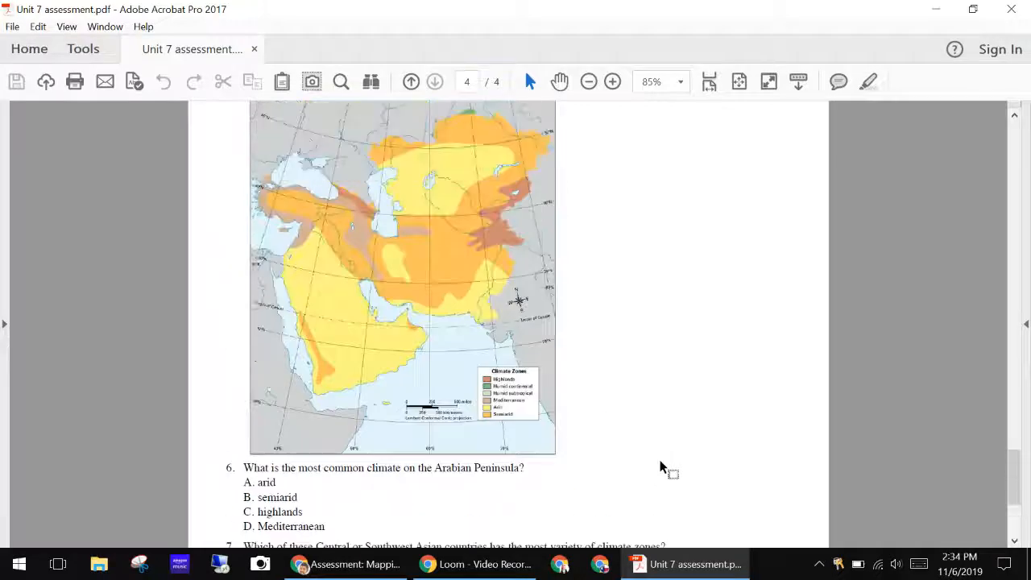
{"action": "left_click", "coordinate": [337, 567]}
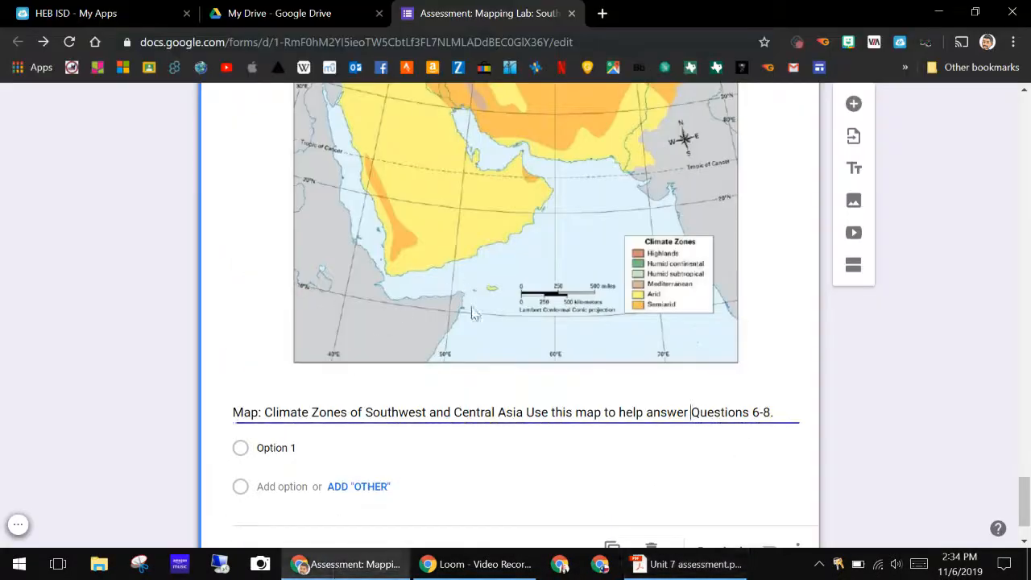
{"action": "left_click_drag", "start_coordinate": [694, 411], "coordinate": [782, 407]}
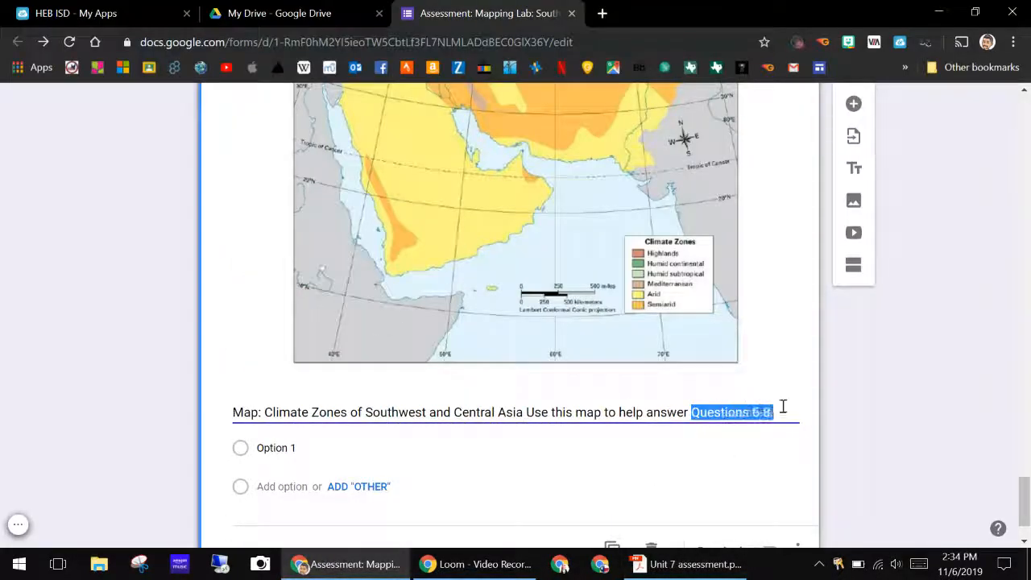
{"action": "type", "text": "the"}
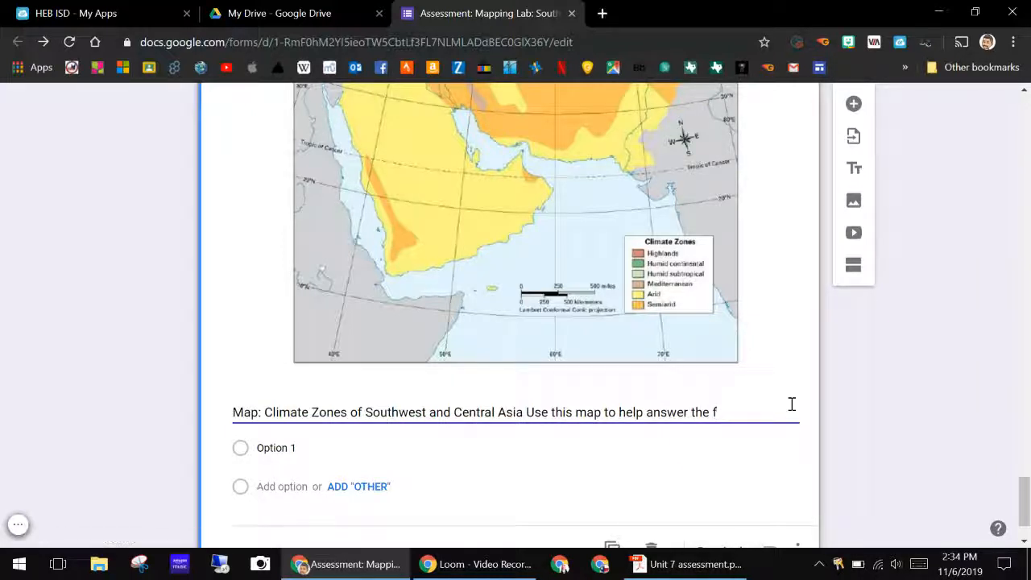
{"action": "type", "text": " following"}
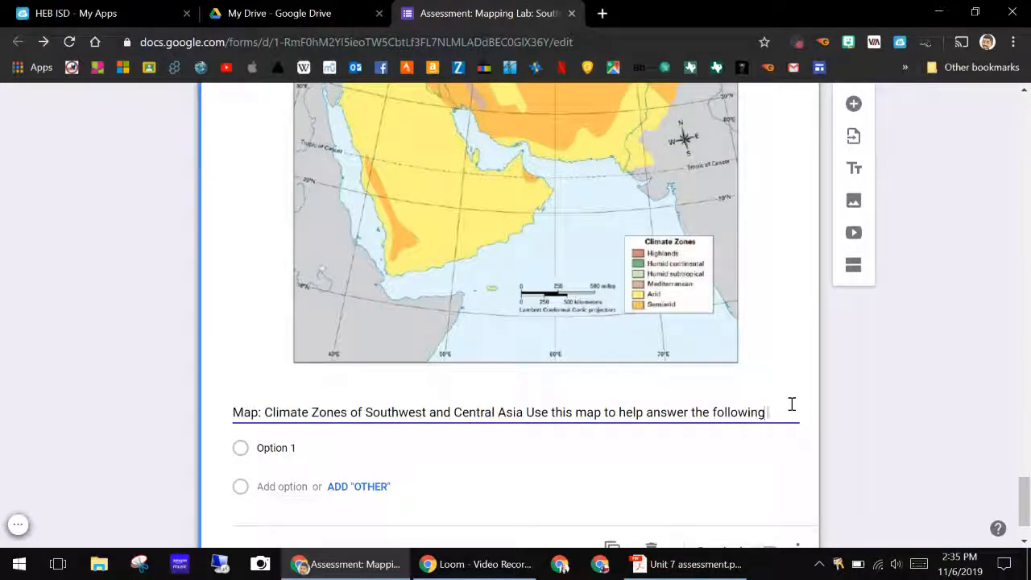
{"action": "type", "text": " questions."}
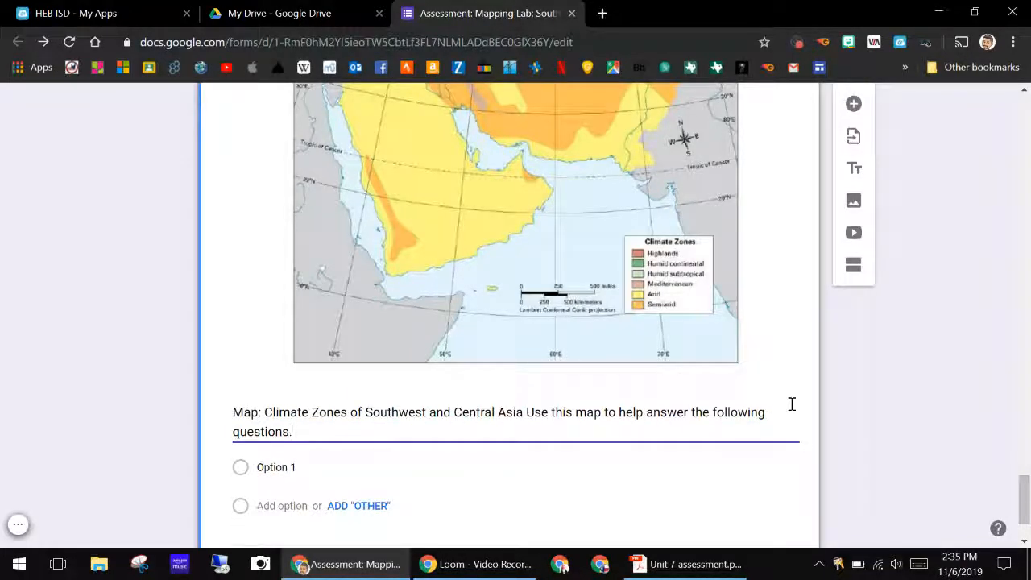
{"action": "scroll", "coordinate": [791, 403], "scroll_direction": "down", "scroll_amount": 1}
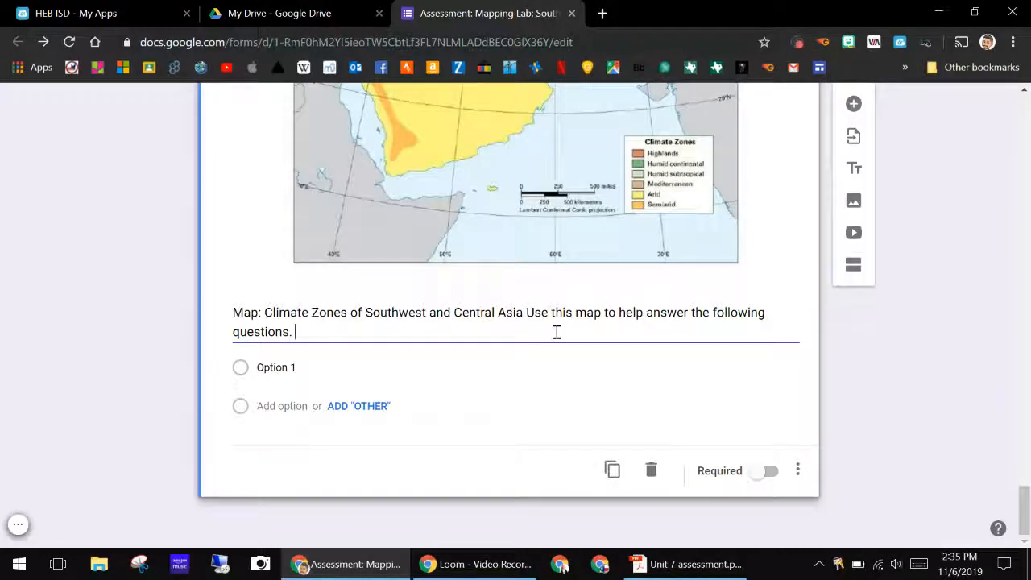
{"action": "scroll", "coordinate": [555, 332], "scroll_direction": "up", "scroll_amount": 1}
{"action": "scroll", "coordinate": [838, 334], "scroll_direction": "up", "scroll_amount": 2}
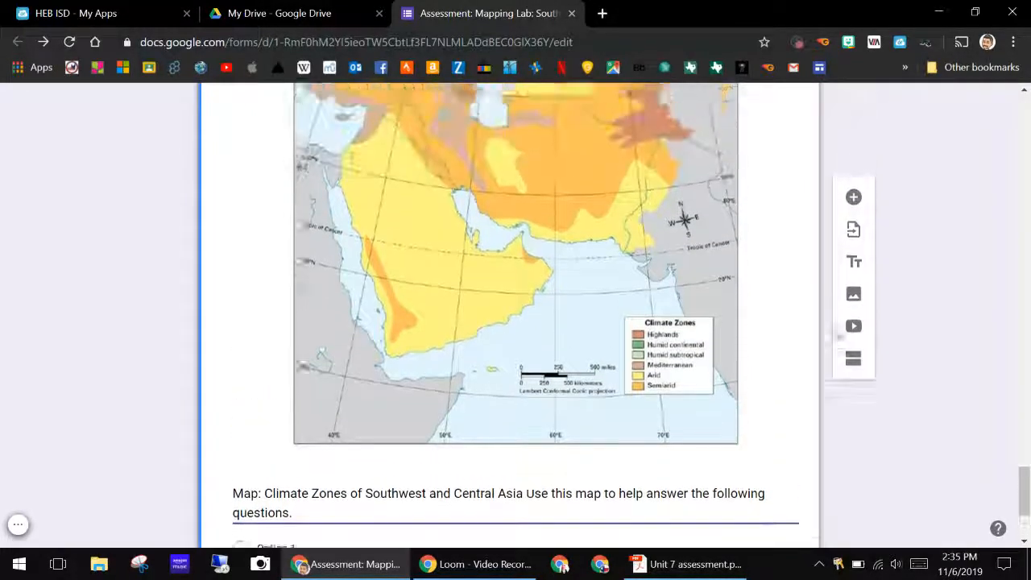
{"action": "scroll", "coordinate": [837, 333], "scroll_direction": "down", "scroll_amount": 3}
{"action": "left_click", "coordinate": [426, 370]}
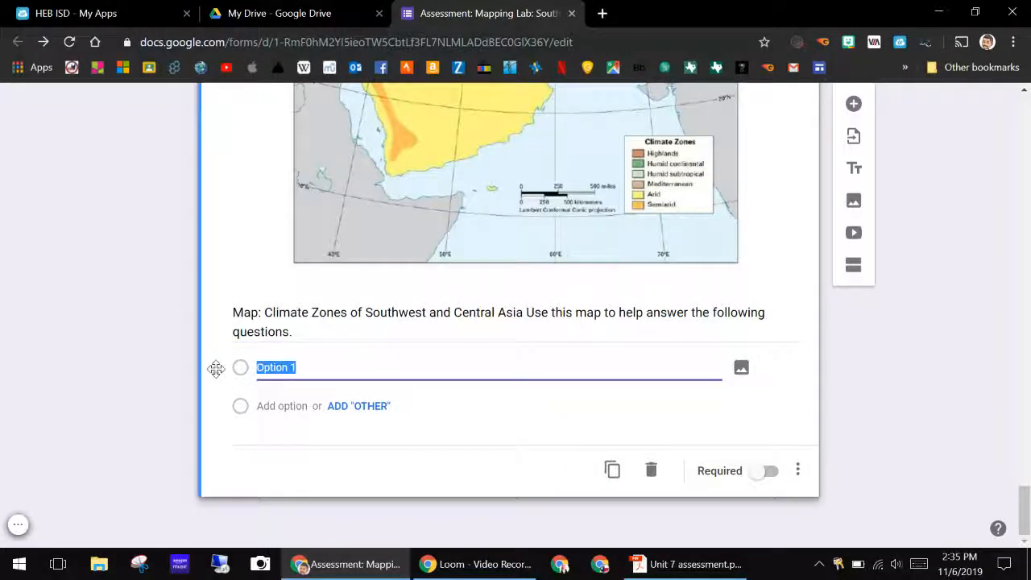
{"action": "left_click", "coordinate": [664, 475]}
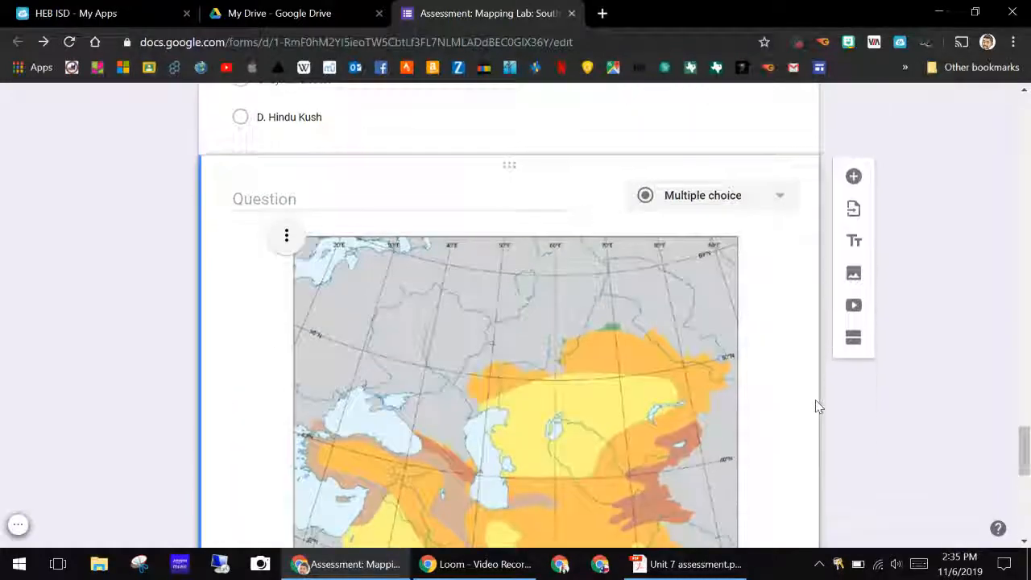
Copy "What is the most common climate on the Arabian Peninsula?" from the Unit 7 PDF into the climate map question's title in Chrome
{"action": "left_click", "coordinate": [697, 563]}
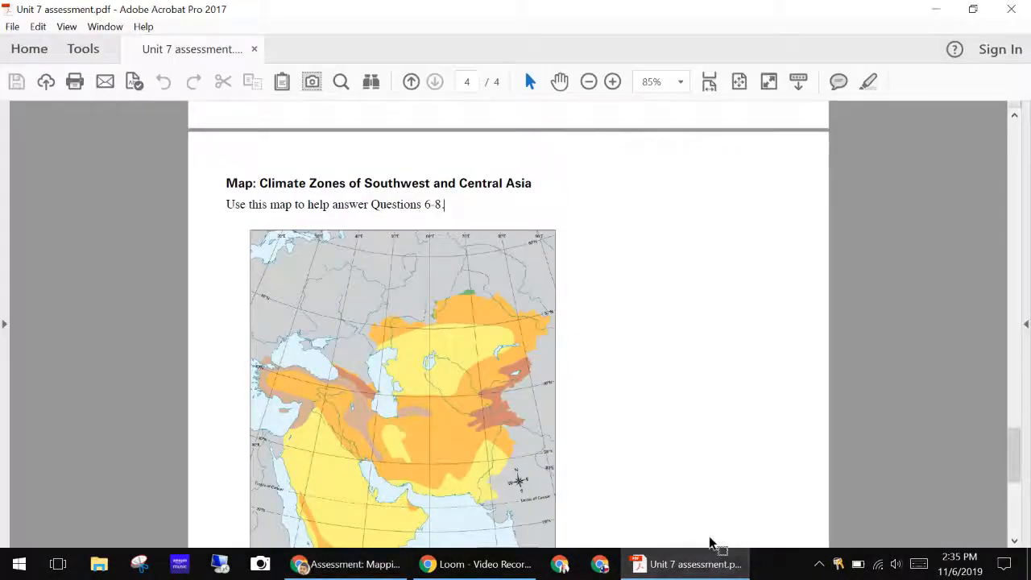
{"action": "scroll", "coordinate": [689, 537], "scroll_direction": "down", "scroll_amount": 3}
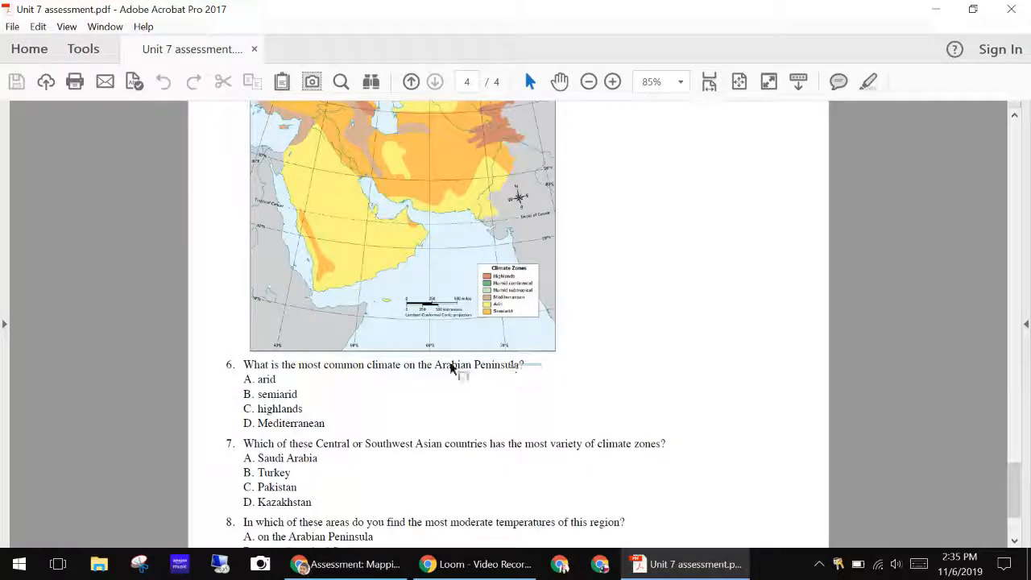
{"action": "left_click_drag", "start_coordinate": [524, 364], "coordinate": [248, 367]}
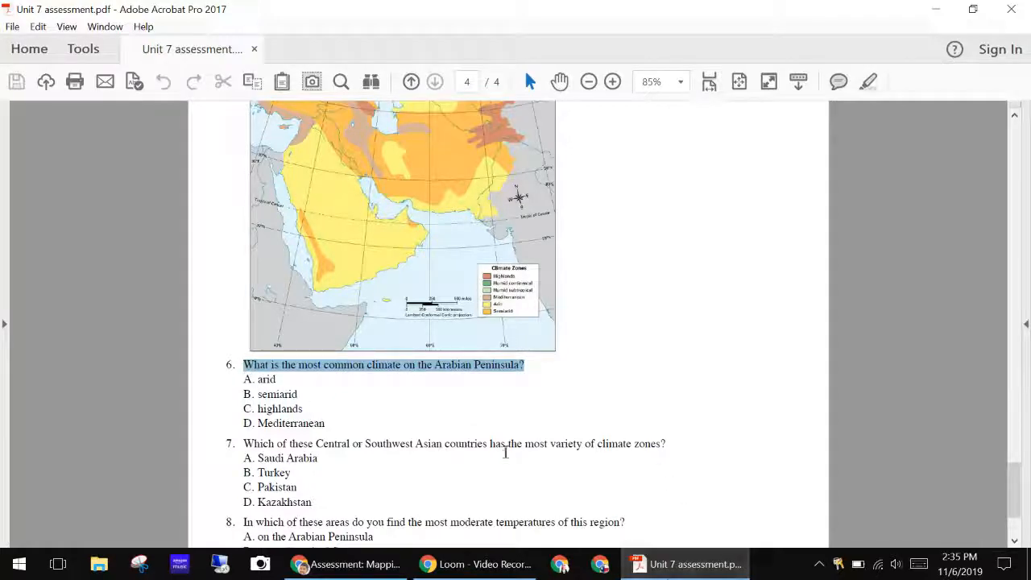
{"action": "left_click", "coordinate": [362, 567]}
{"action": "scroll", "coordinate": [419, 379], "scroll_direction": "down", "scroll_amount": 5}
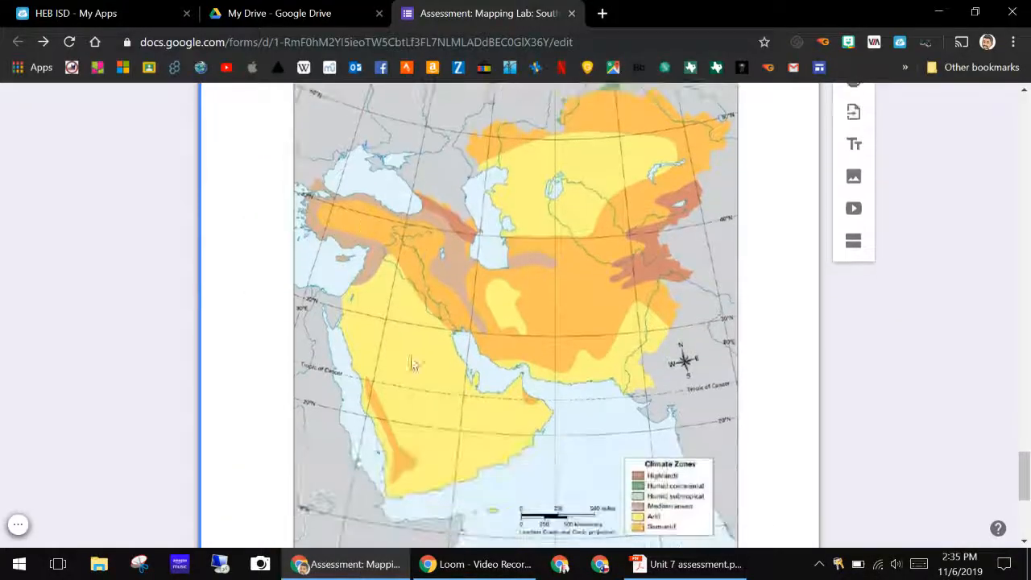
{"action": "left_click", "coordinate": [418, 367]}
{"action": "scroll", "coordinate": [423, 389], "scroll_direction": "up", "scroll_amount": 1}
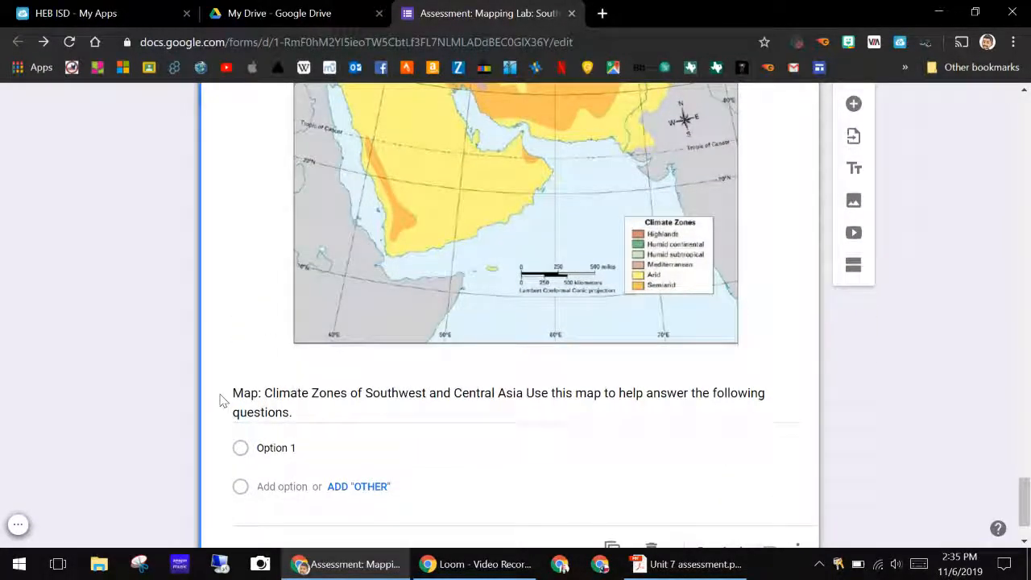
{"action": "scroll", "coordinate": [297, 396], "scroll_direction": "up", "scroll_amount": 6}
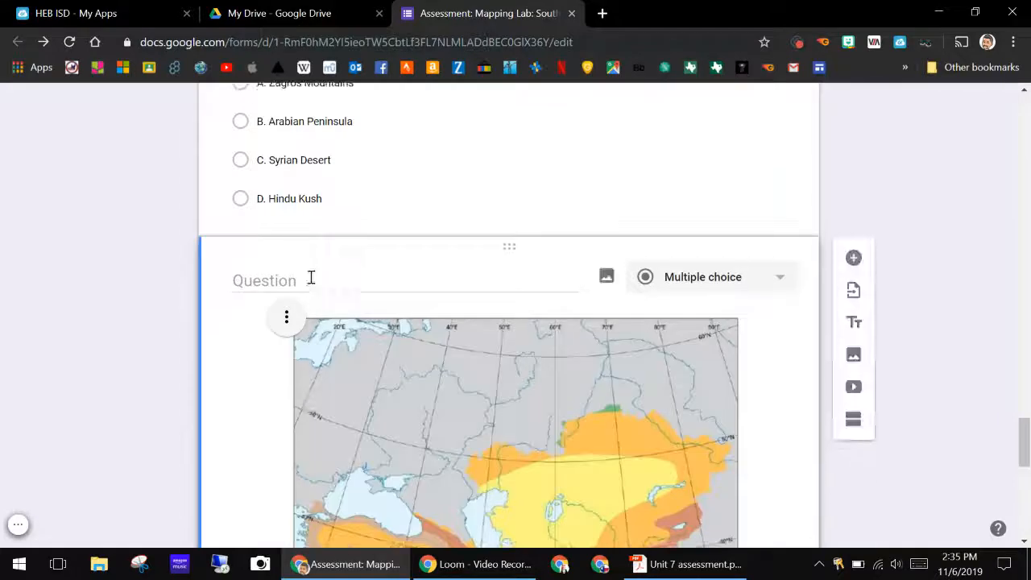
{"action": "left_click", "coordinate": [309, 280]}
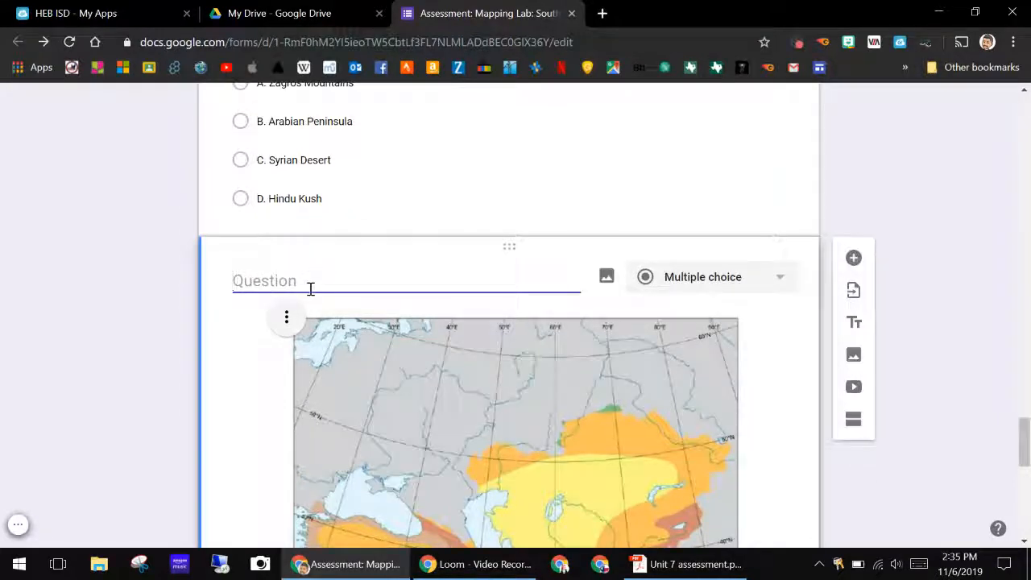
{"action": "type", "text": "What is the most common climate on the Arabian Peninsula?"}
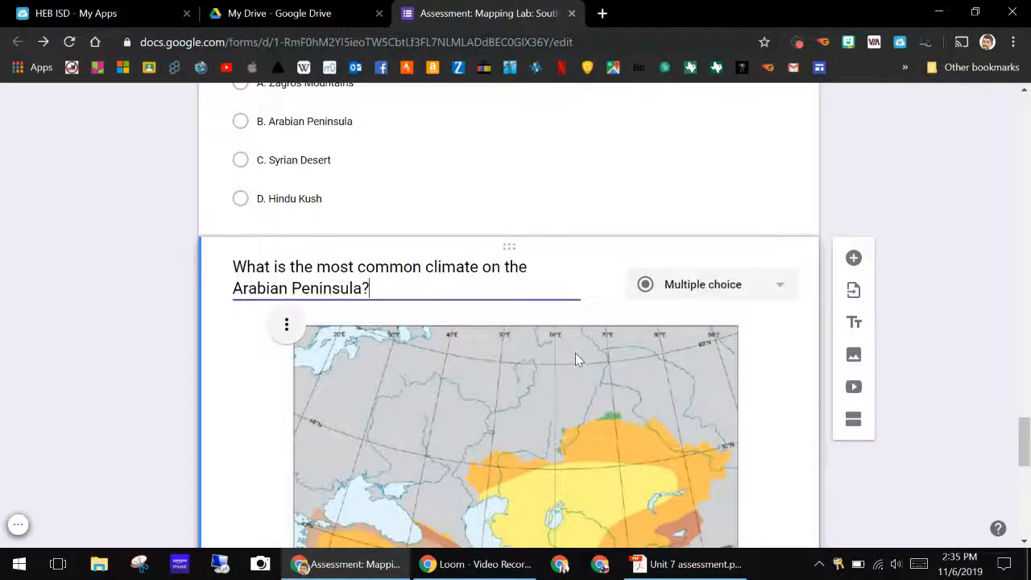
Copy the answer choices arid, semiarid, highlands and Mediterranean from the Unit 7 PDF into the climate map question's options in Chrome
{"action": "scroll", "coordinate": [575, 353], "scroll_direction": "down", "scroll_amount": 8}
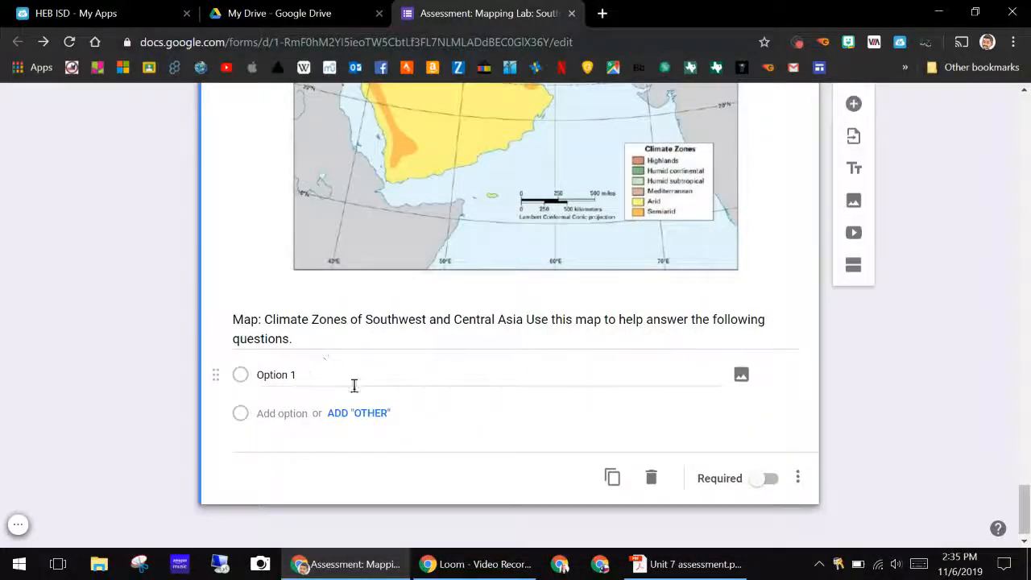
{"action": "left_click", "coordinate": [679, 566]}
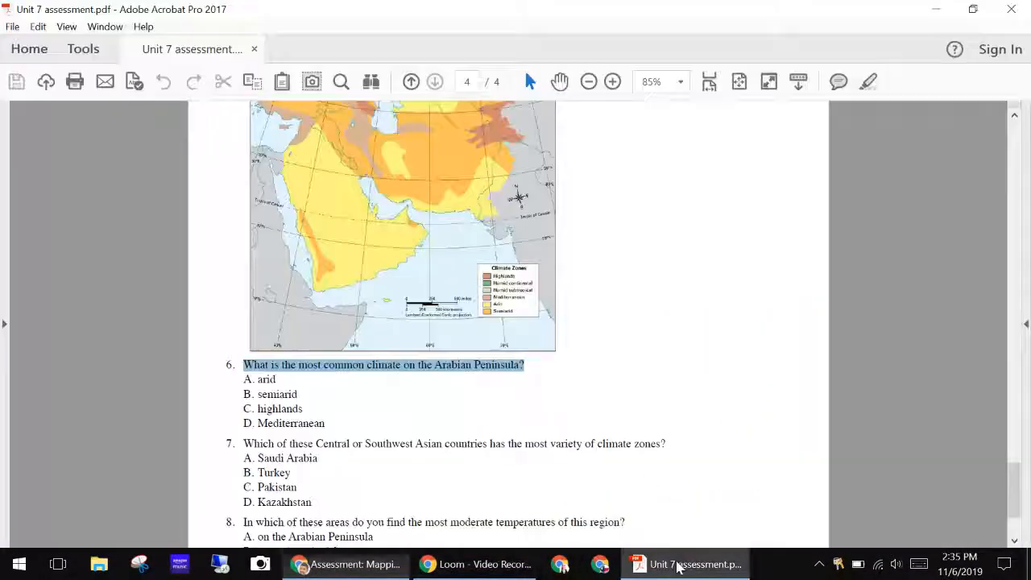
{"action": "scroll", "coordinate": [580, 423], "scroll_direction": "down", "scroll_amount": 1}
{"action": "left_click", "coordinate": [288, 372]}
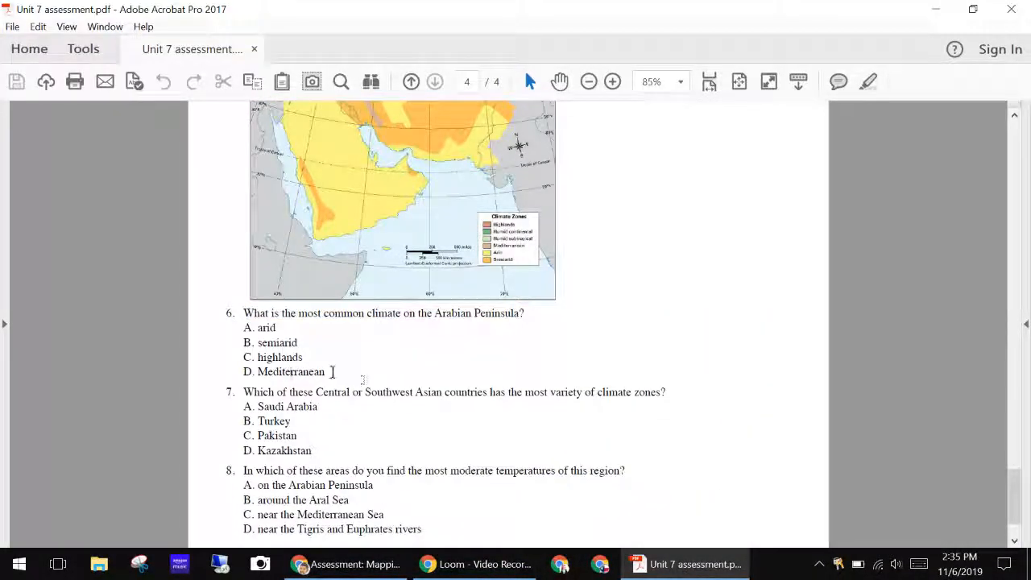
{"action": "left_click_drag", "start_coordinate": [332, 371], "coordinate": [248, 330]}
{"action": "key", "text": "ctrl+c"}
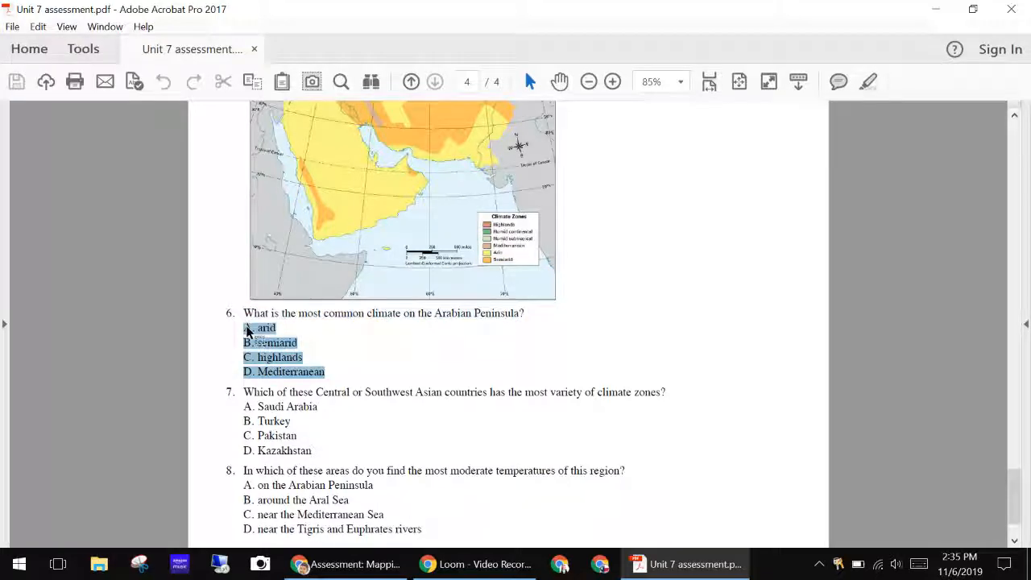
{"action": "left_click", "coordinate": [348, 564]}
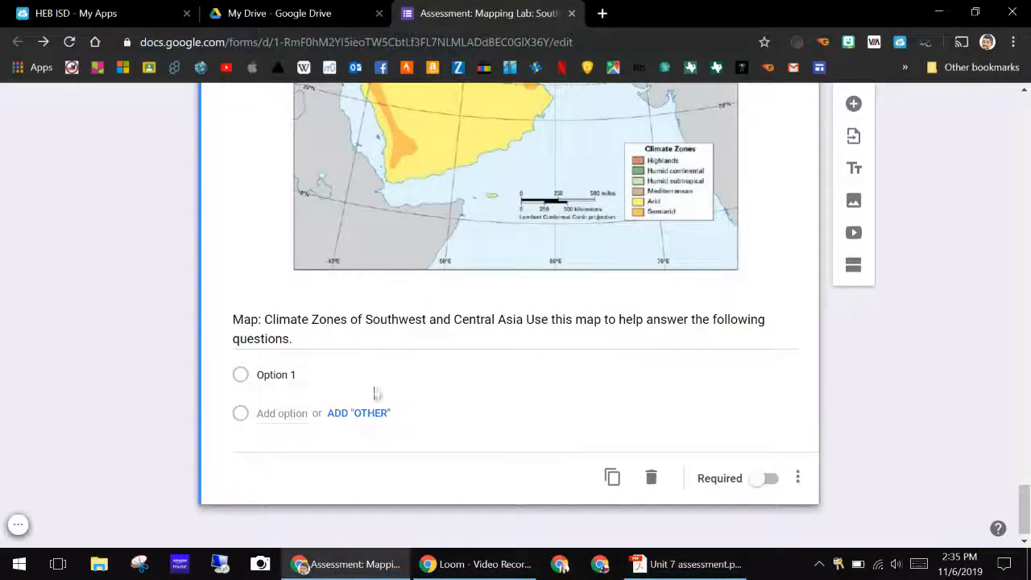
{"action": "left_click", "coordinate": [344, 383]}
{"action": "key", "text": "ctrl+v"}
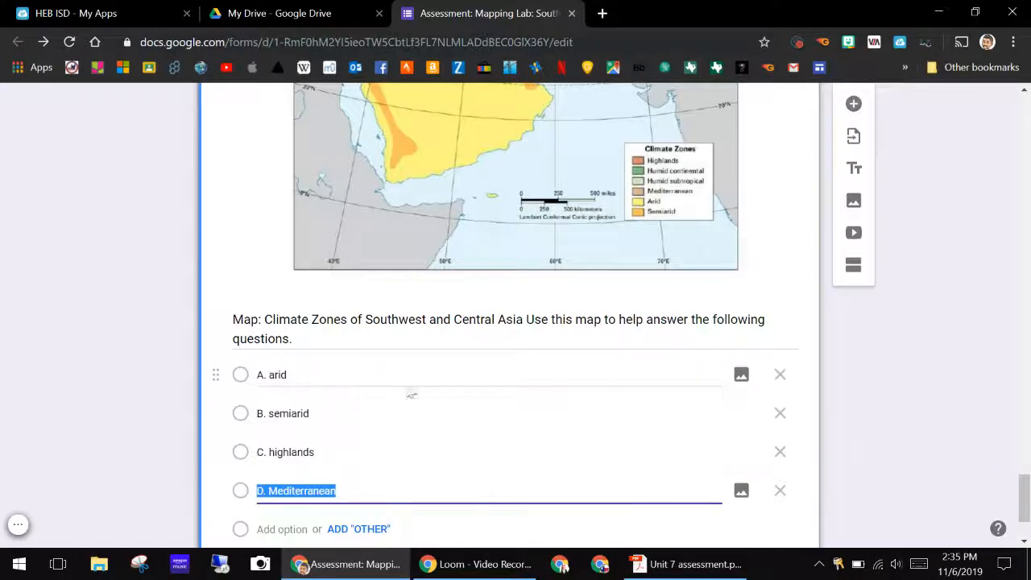
Review the climate map question's title, caption and answer choices in Chrome against question 6 in the Unit 7 PDF
{"action": "scroll", "coordinate": [842, 398], "scroll_direction": "up", "scroll_amount": 1}
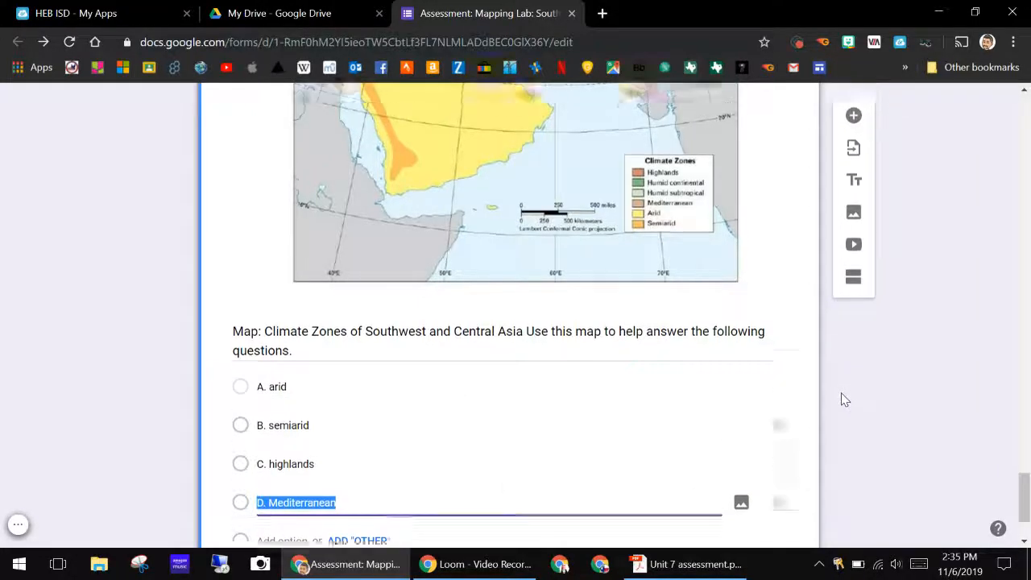
{"action": "left_click", "coordinate": [656, 566]}
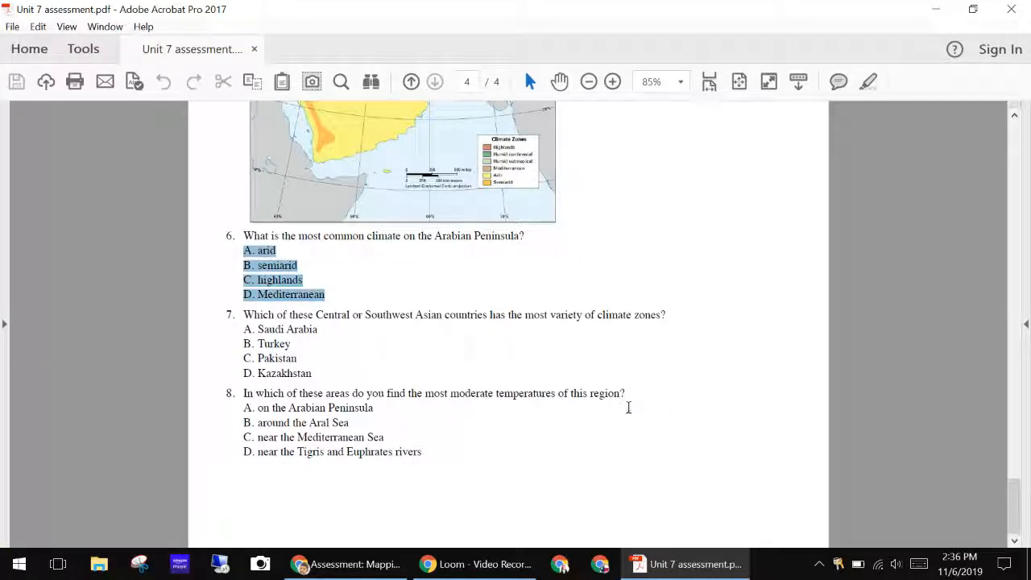
{"action": "mouse_move", "coordinate": [684, 563]}
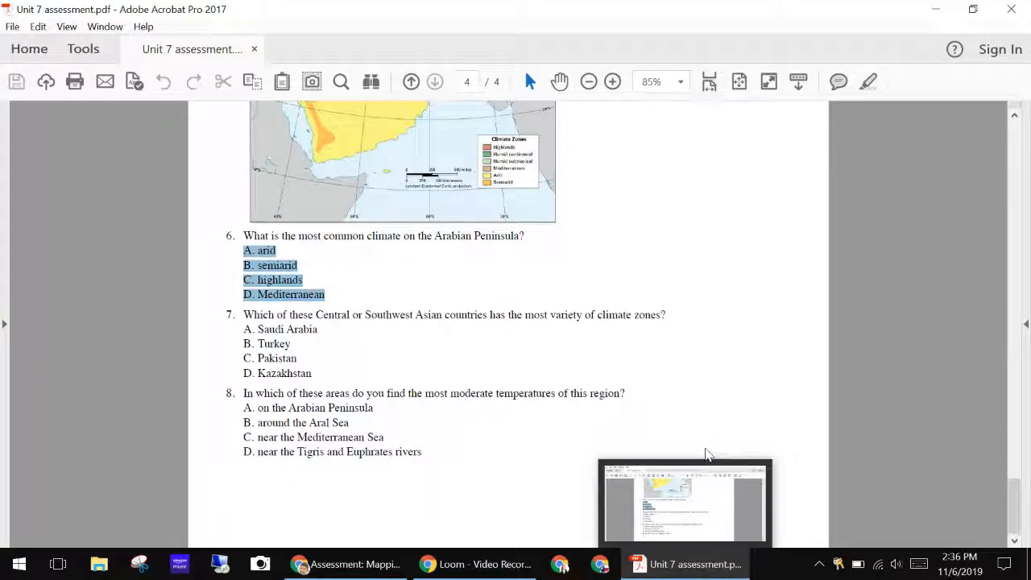
{"action": "left_click", "coordinate": [368, 568]}
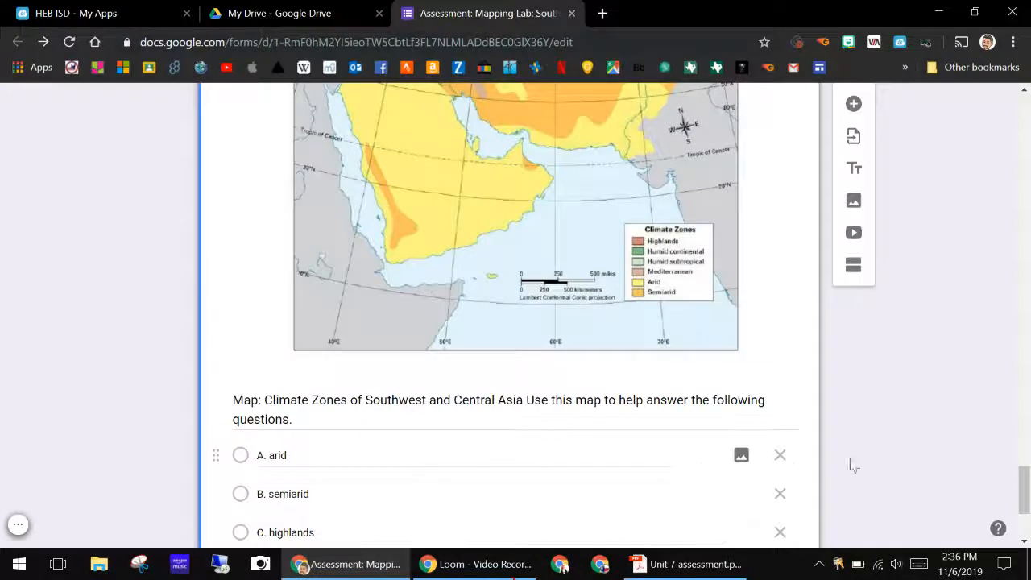
{"action": "scroll", "coordinate": [855, 463], "scroll_direction": "up", "scroll_amount": 1}
{"action": "scroll", "coordinate": [854, 461], "scroll_direction": "up", "scroll_amount": 5}
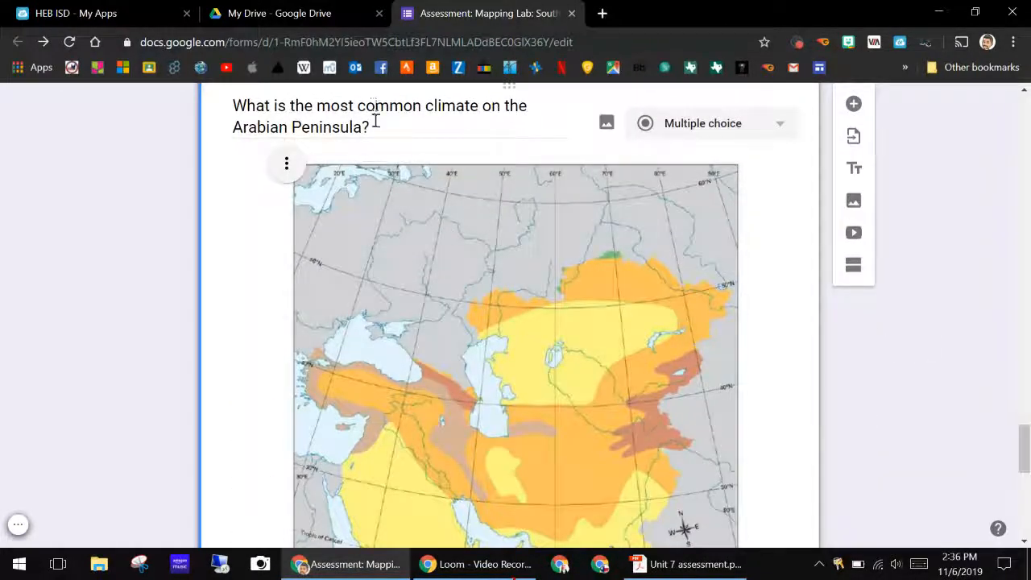
{"action": "scroll", "coordinate": [451, 185], "scroll_direction": "down", "scroll_amount": 7}
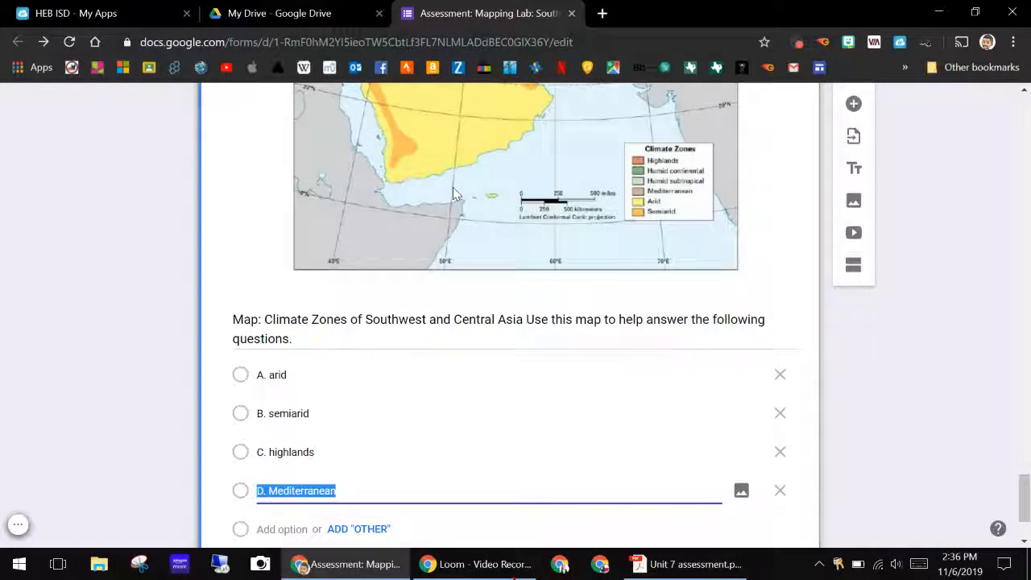
{"action": "scroll", "coordinate": [452, 186], "scroll_direction": "down", "scroll_amount": 2}
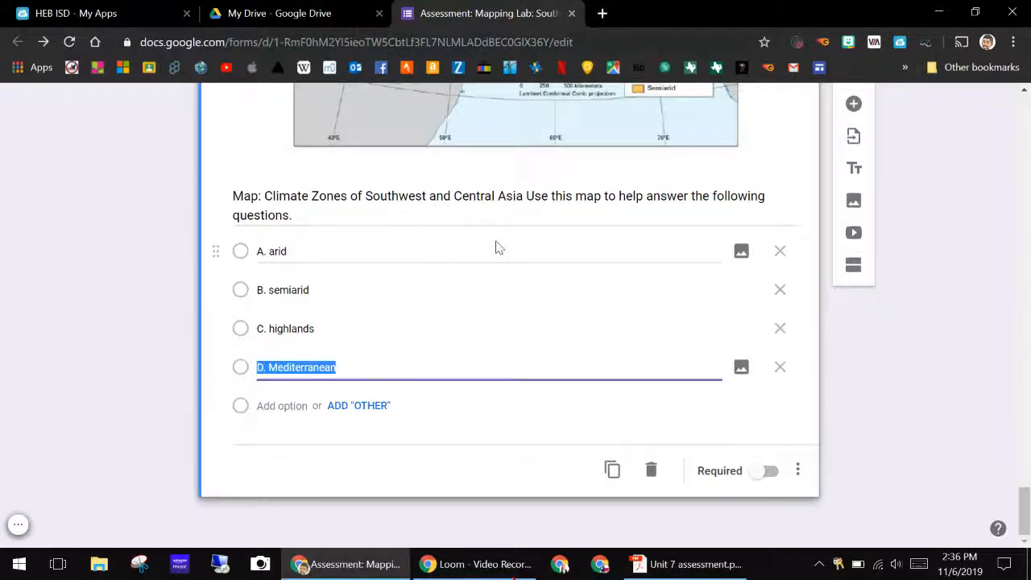
Move "What is the most common climate on the Arabian Peninsula?" from the question title into the map caption, replacing the caption text
{"action": "scroll", "coordinate": [494, 247], "scroll_direction": "up", "scroll_amount": 4}
{"action": "scroll", "coordinate": [735, 239], "scroll_direction": "up", "scroll_amount": 6}
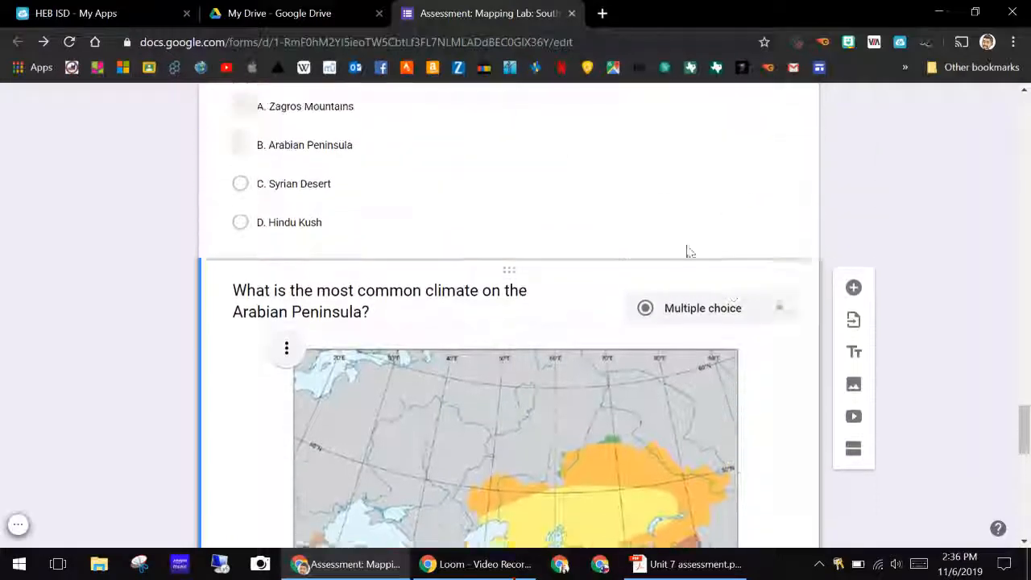
{"action": "scroll", "coordinate": [453, 299], "scroll_direction": "down", "scroll_amount": 1}
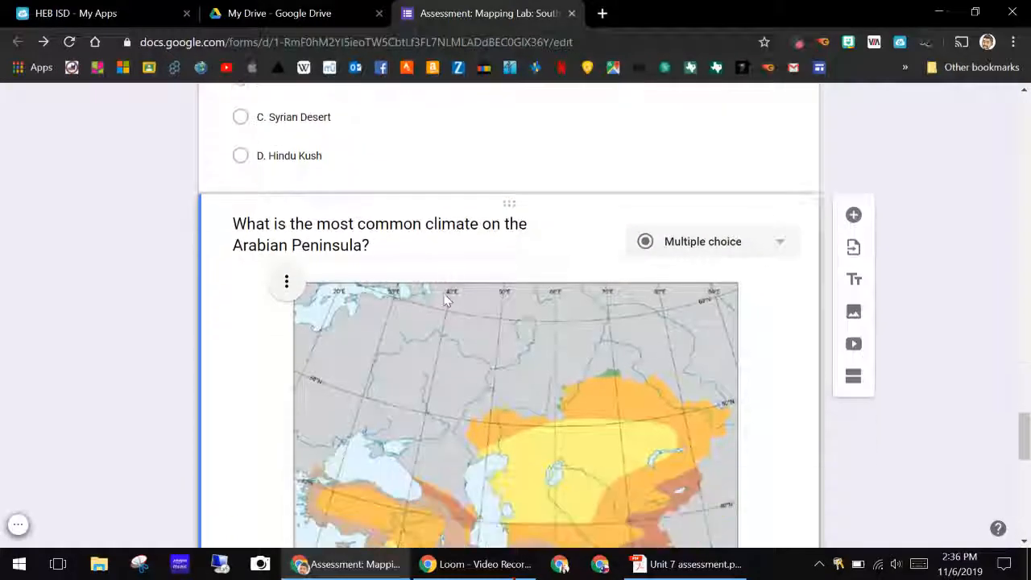
{"action": "triple_click", "coordinate": [426, 239]}
{"action": "key", "text": "ctrl+c"}
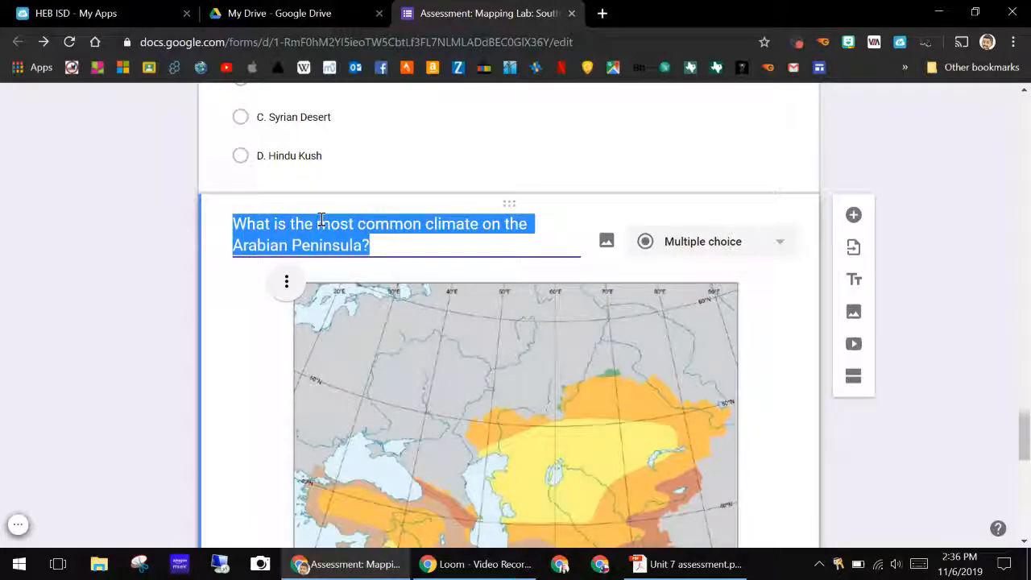
{"action": "key", "text": "BackSpace"}
{"action": "scroll", "coordinate": [426, 314], "scroll_direction": "down", "scroll_amount": 6}
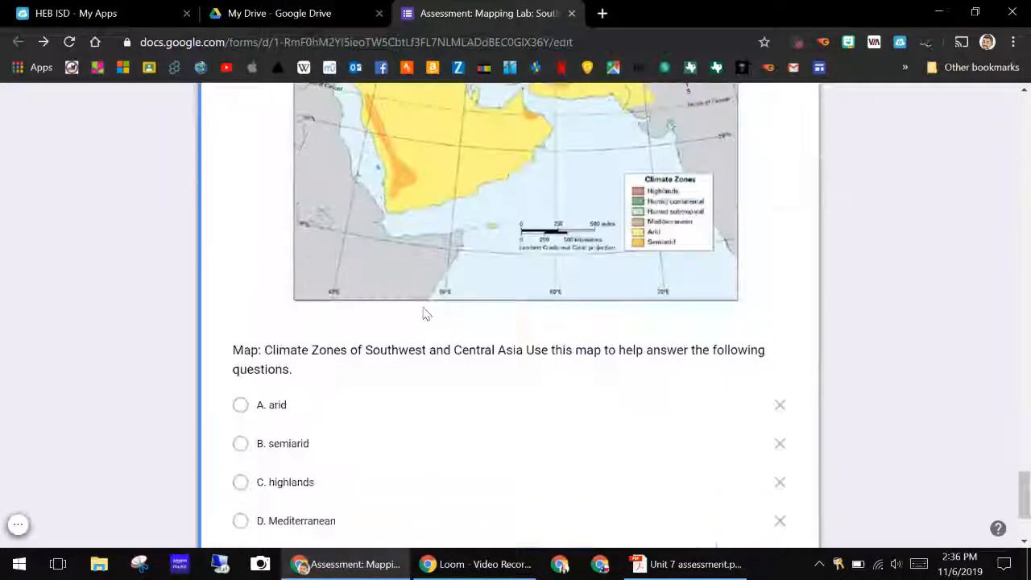
{"action": "triple_click", "coordinate": [421, 363]}
{"action": "key", "text": "ctrl+v"}
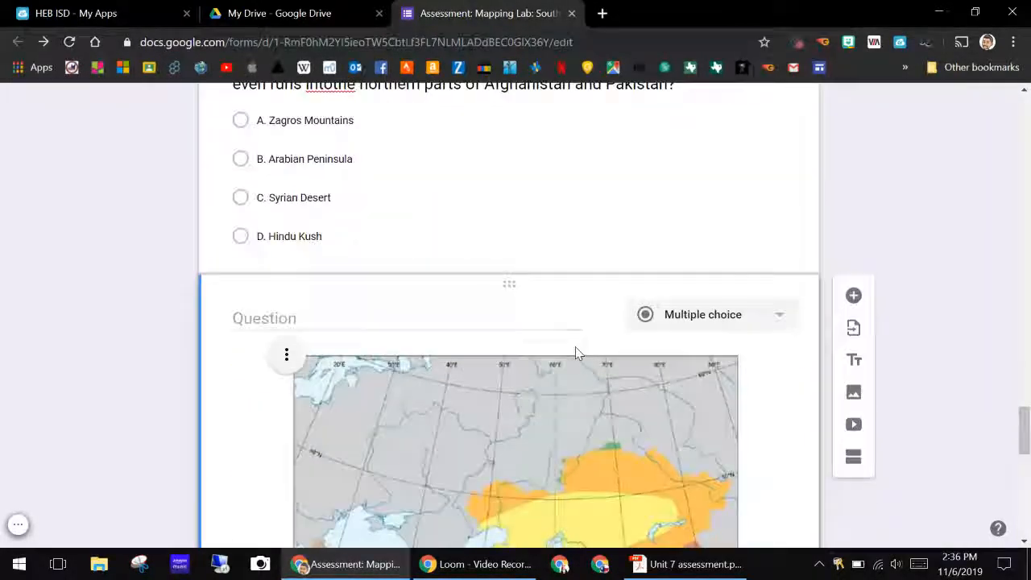
Copy the climate zones map heading and "Use this map to help answer" from the Unit 7 PDF into the empty question title in Chrome
{"action": "left_click", "coordinate": [660, 564]}
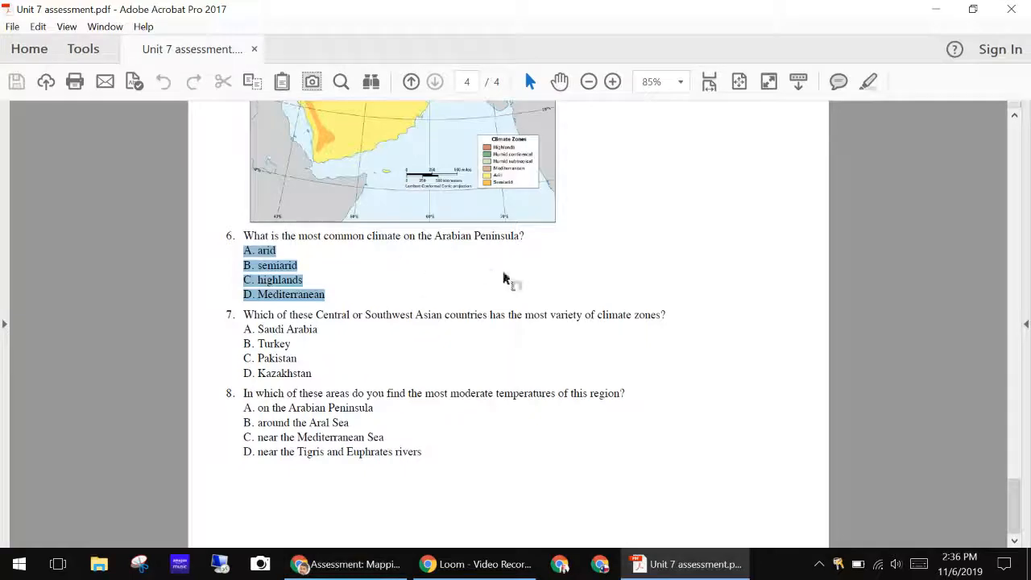
{"action": "scroll", "coordinate": [503, 278], "scroll_direction": "up", "scroll_amount": 10}
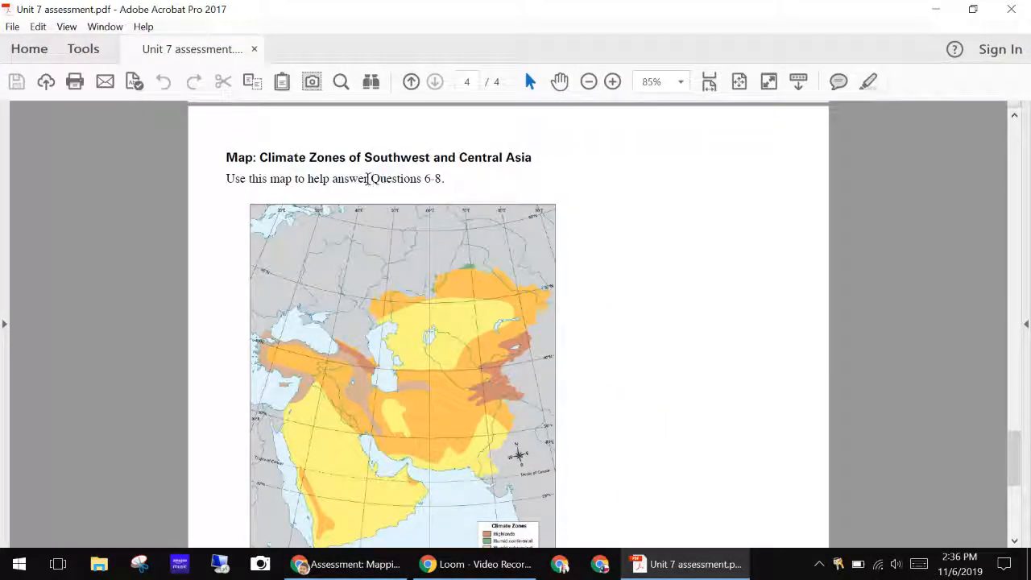
{"action": "left_click_drag", "start_coordinate": [369, 178], "coordinate": [247, 156]}
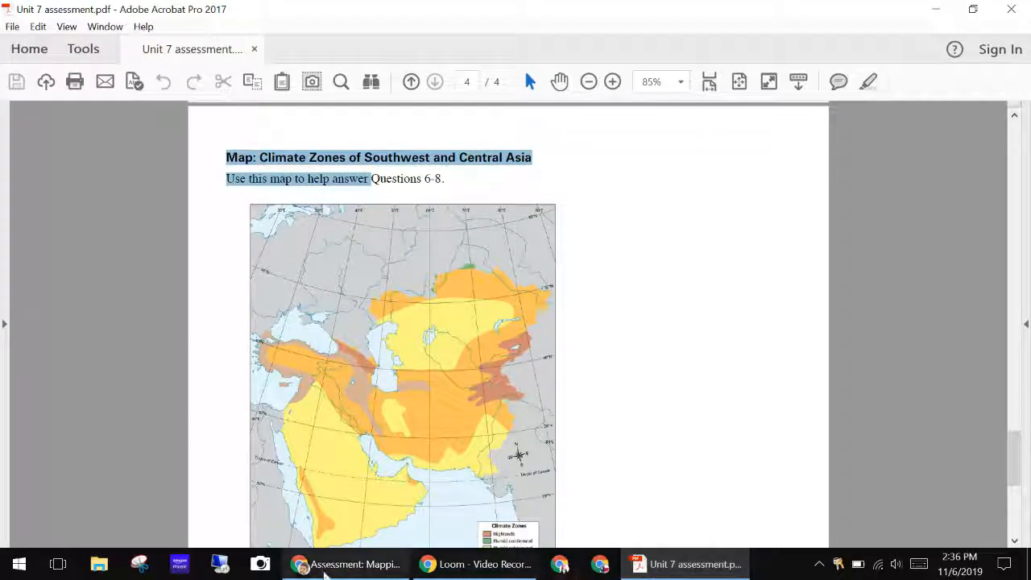
{"action": "left_click", "coordinate": [348, 564]}
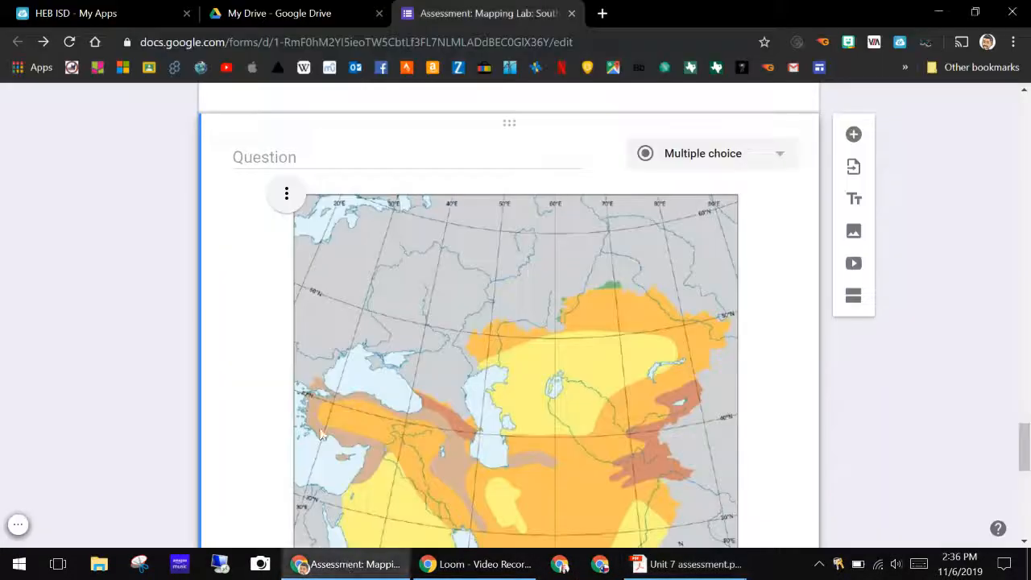
{"action": "left_click", "coordinate": [285, 158]}
{"action": "type", "text": "Map: Climate Zones of Southwest and Central AsiaUse this map to help answer"}
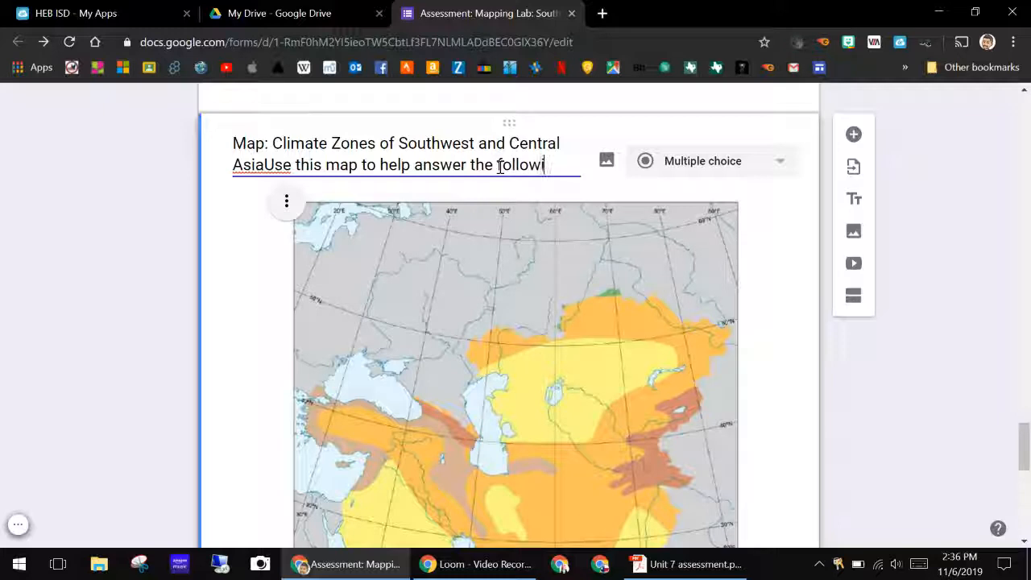
Finish the map question's title with "the following questions." and insert a space between "Asia" and "Use"
{"action": "type", "text": "ng"}
{"action": "key", "text": "Tab"}
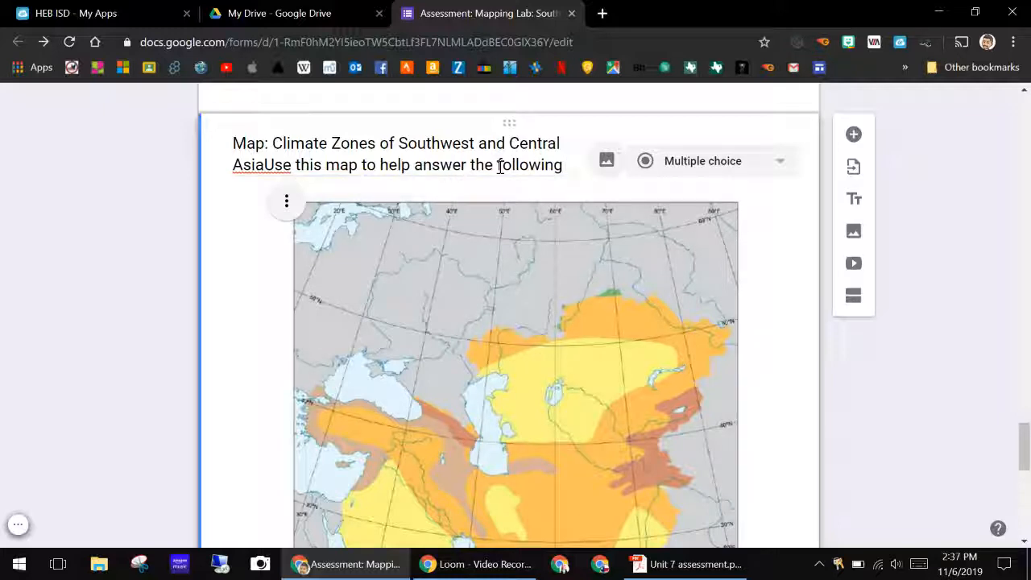
{"action": "left_click", "coordinate": [567, 163]}
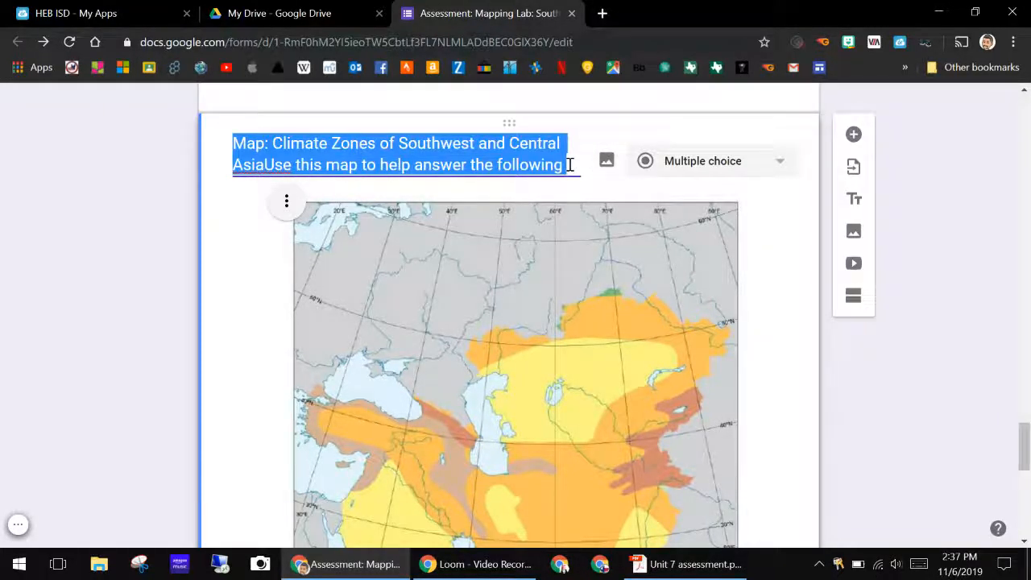
{"action": "left_click", "coordinate": [569, 164]}
{"action": "type", "text": "que"}
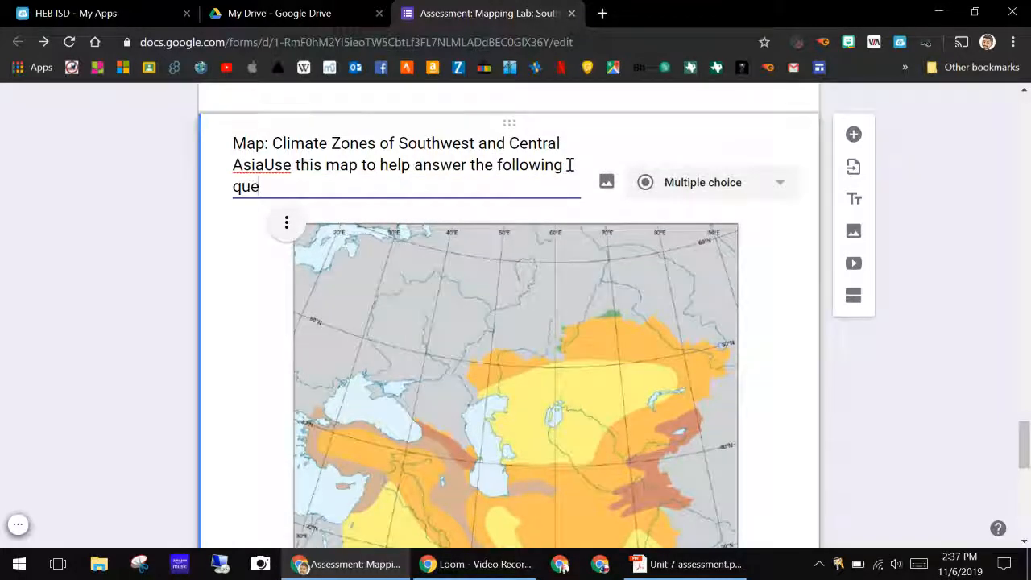
{"action": "type", "text": "stions."}
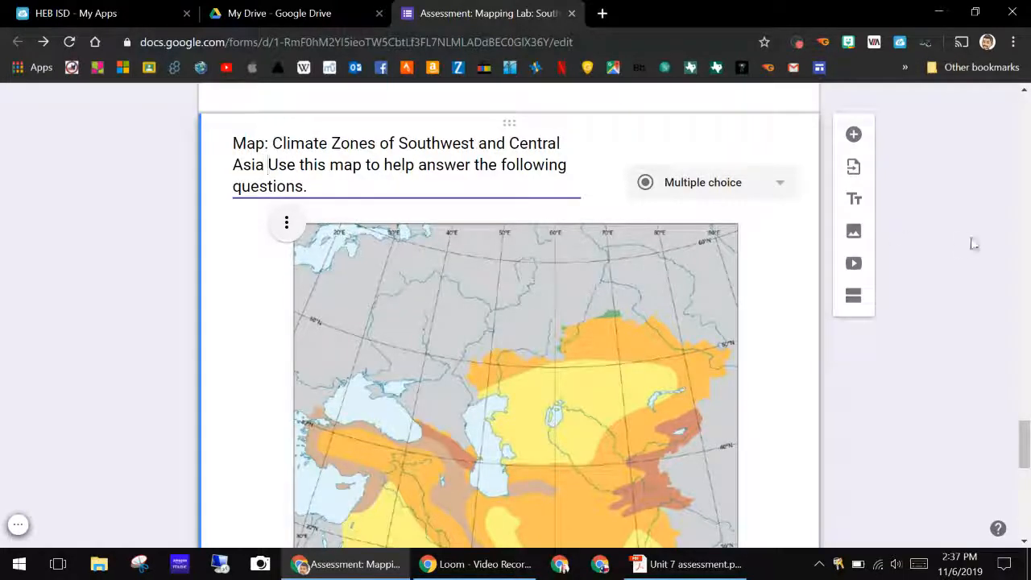
Add a multiple choice question titled "Which of these Central or Southwest Asian countries has the most variety of climate zones?", copied from the Unit 7 PDF
{"action": "left_click_drag", "start_coordinate": [1022, 443], "coordinate": [1024, 504]}
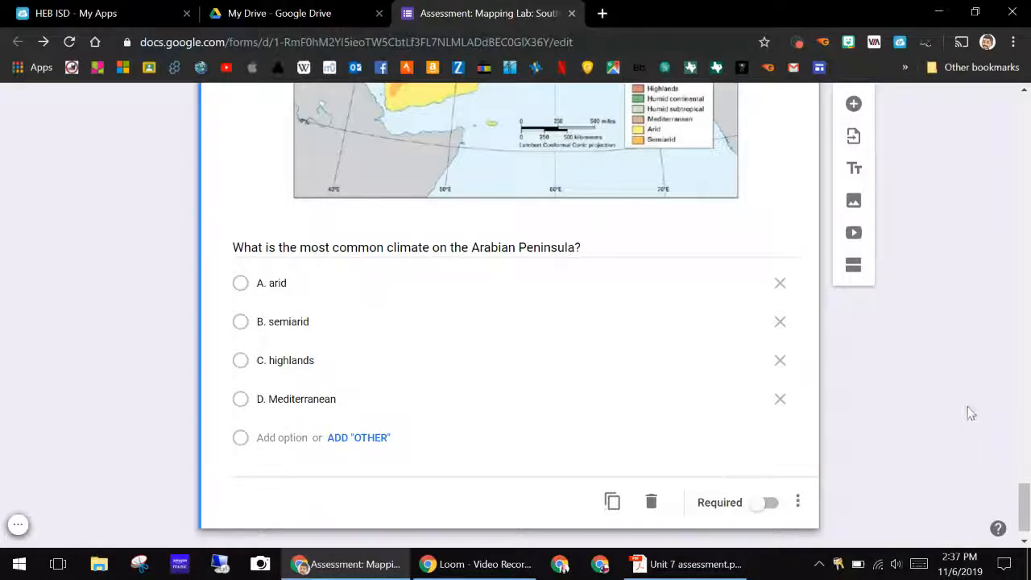
{"action": "left_click", "coordinate": [853, 105]}
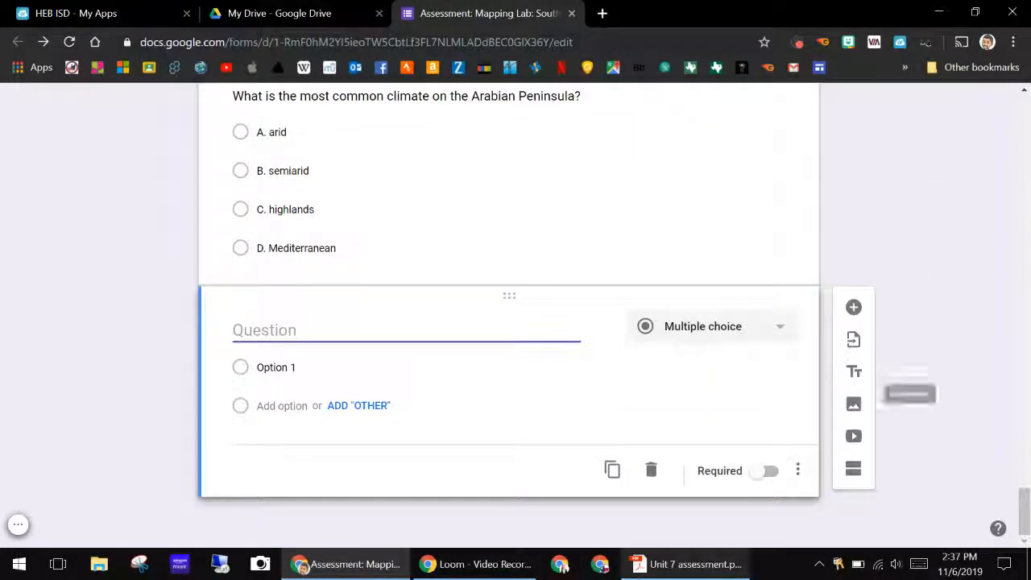
{"action": "left_click", "coordinate": [685, 564]}
{"action": "scroll", "coordinate": [616, 310], "scroll_direction": "down", "scroll_amount": 3}
{"action": "scroll", "coordinate": [616, 321], "scroll_direction": "down", "scroll_amount": 3}
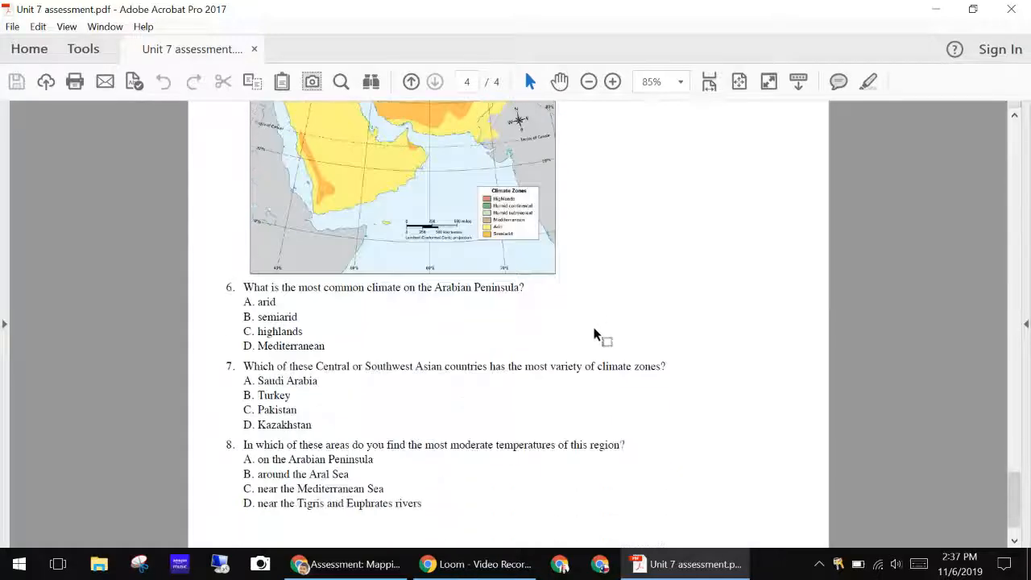
{"action": "left_click_drag", "start_coordinate": [665, 364], "coordinate": [240, 364]}
{"action": "key", "text": "ctrl+c"}
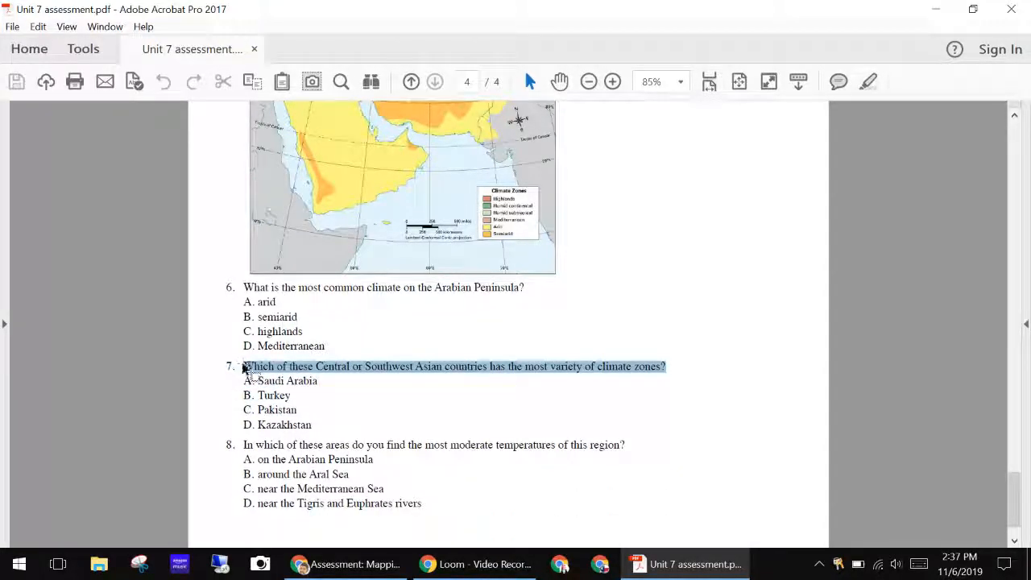
{"action": "left_click", "coordinate": [394, 566]}
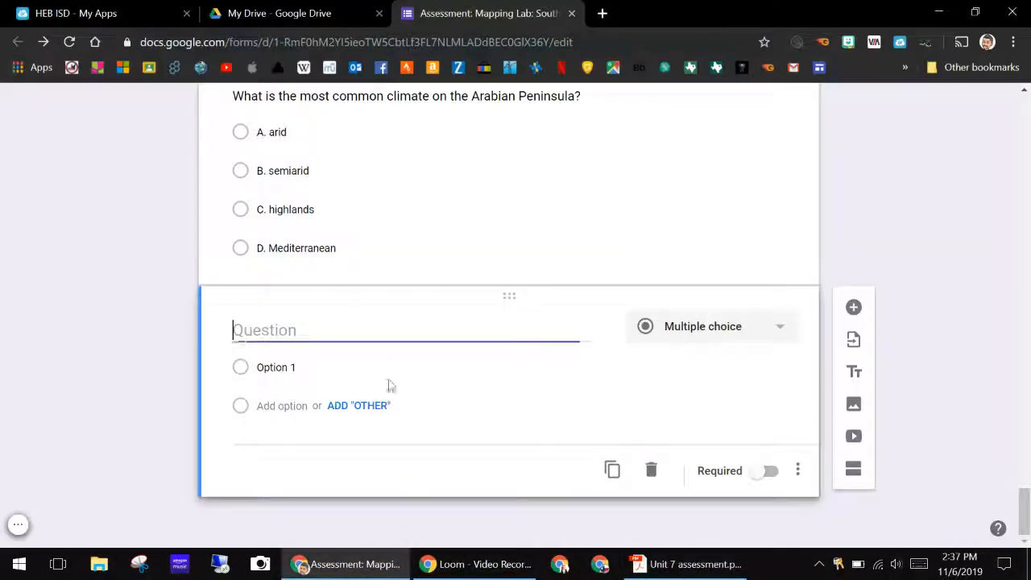
{"action": "key", "text": "ctrl+v"}
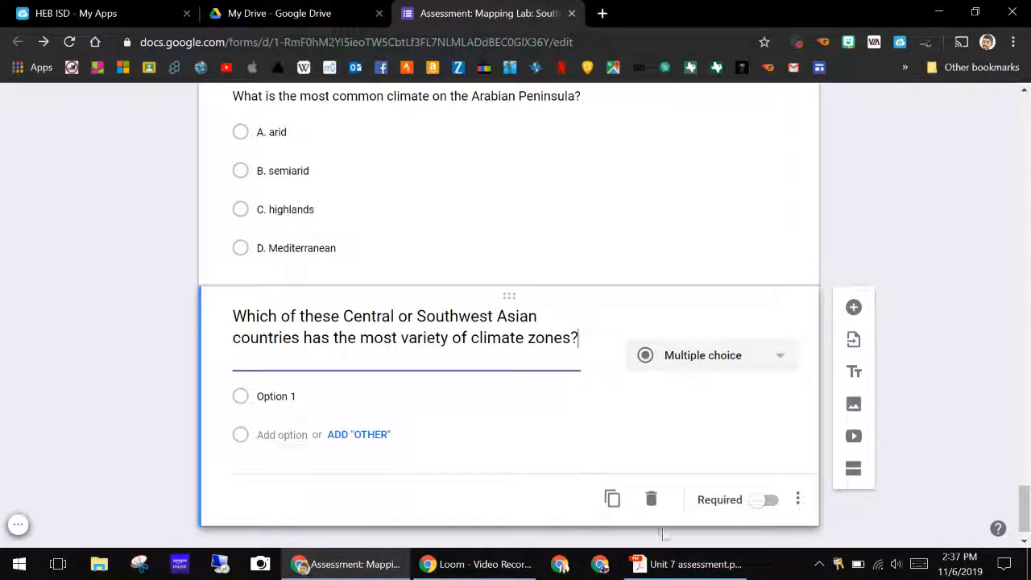
Give the climate zone variety question the options A. Saudi Arabia, B. Turkey, C. Pakistan and D. Kazakhstan, copied from the Unit 7 PDF
{"action": "left_click", "coordinate": [683, 563]}
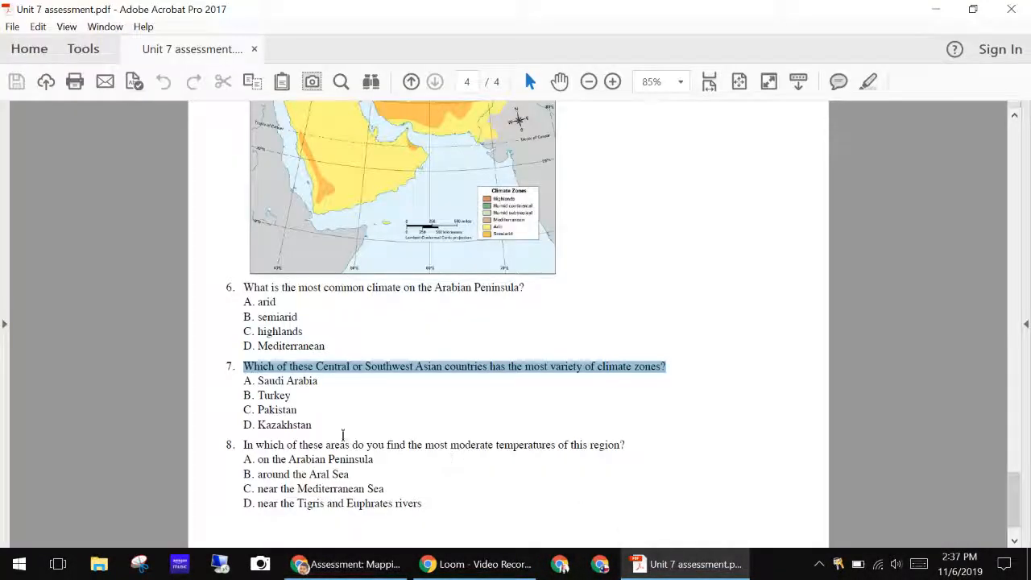
{"action": "left_click_drag", "start_coordinate": [312, 424], "coordinate": [252, 389]}
{"action": "key", "text": "ctrl+c"}
{"action": "left_click", "coordinate": [354, 564]}
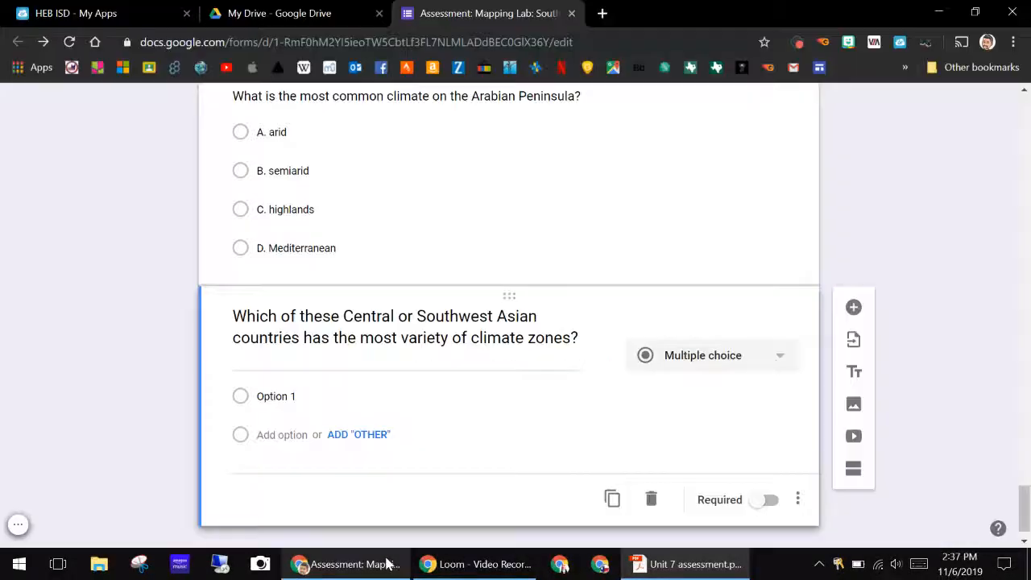
{"action": "left_click", "coordinate": [347, 403]}
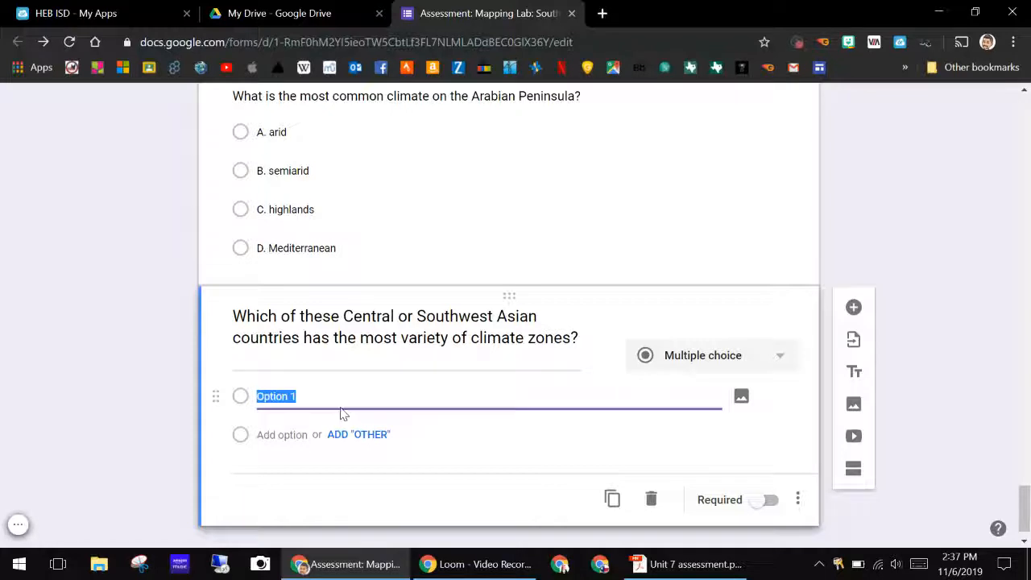
{"action": "key", "text": "ctrl+v"}
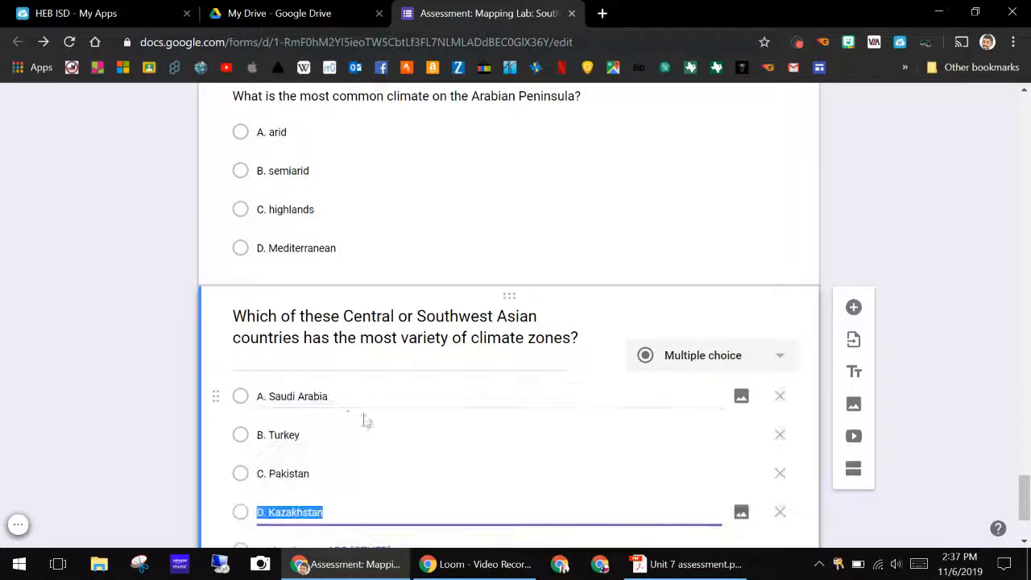
{"action": "left_click", "coordinate": [992, 347]}
Preview the form in Chrome and look through its map grids and multiple choice questions
{"action": "left_click_drag", "start_coordinate": [1024, 501], "coordinate": [1022, 97]}
{"action": "left_click", "coordinate": [794, 110]}
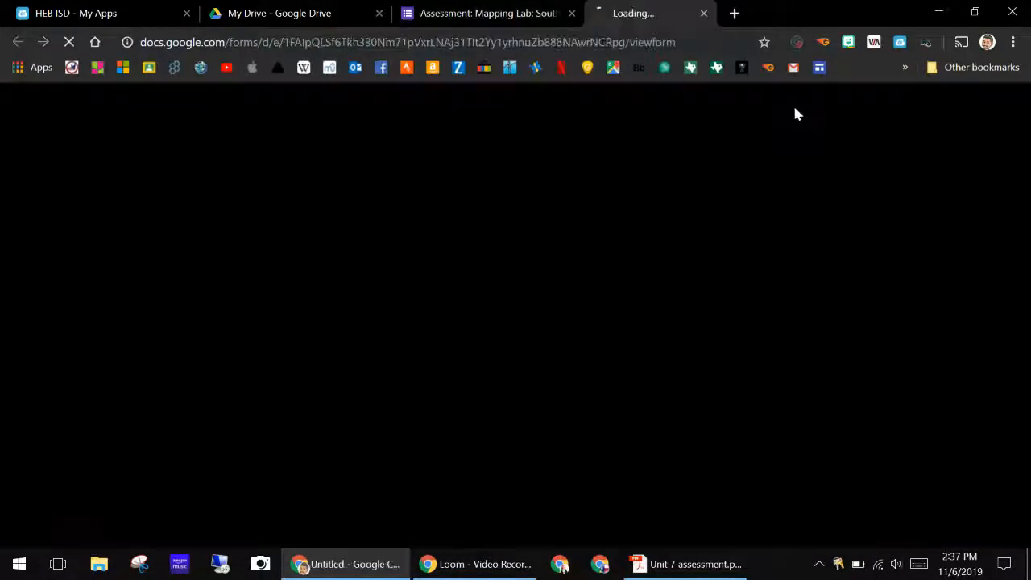
{"action": "scroll", "coordinate": [903, 322], "scroll_direction": "down", "scroll_amount": 4}
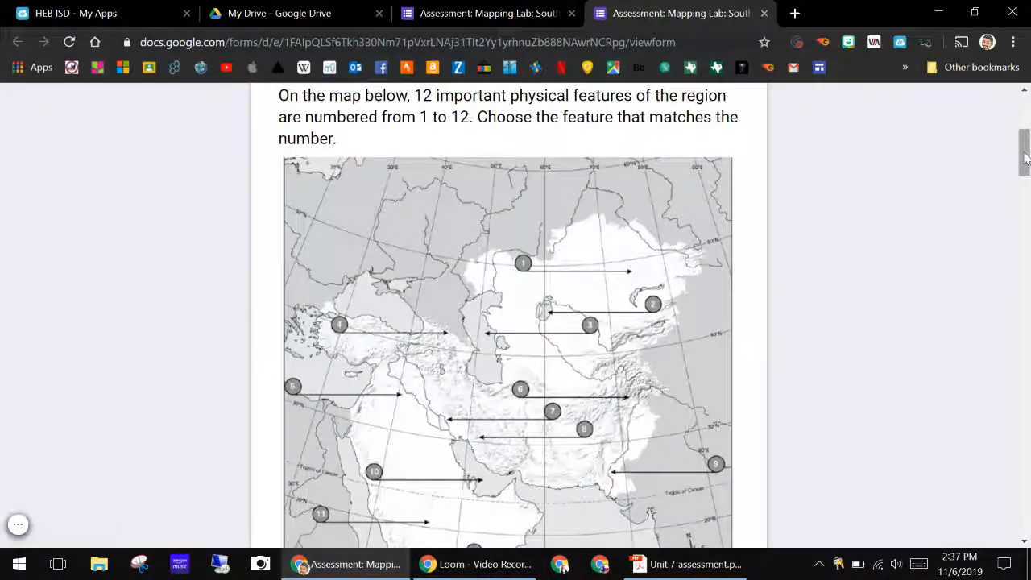
{"action": "left_click_drag", "start_coordinate": [1026, 158], "coordinate": [1019, 375]}
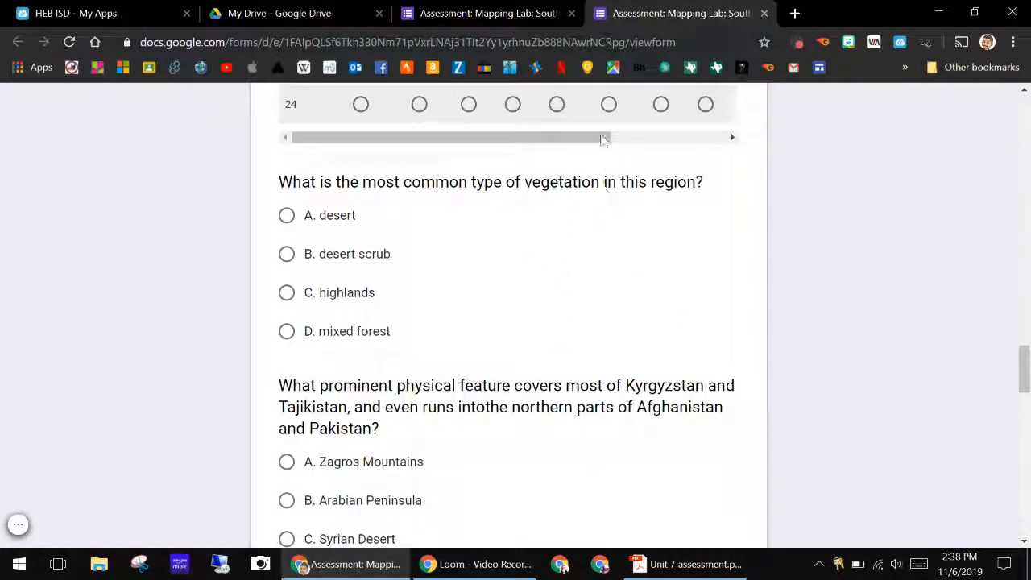
{"action": "left_click_drag", "start_coordinate": [1023, 375], "coordinate": [1025, 262]}
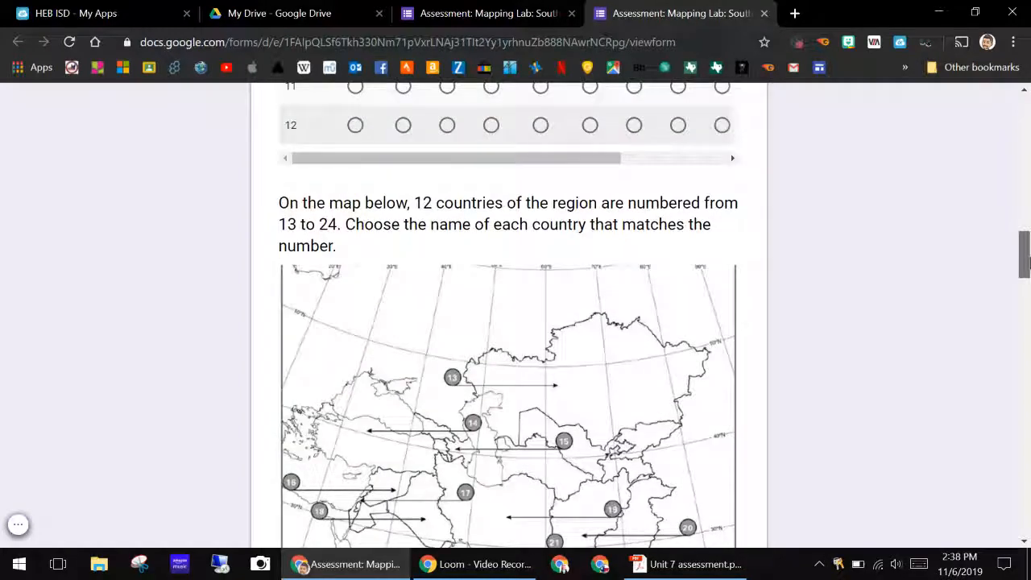
Review the Assessment Continued instructions and Questions 3 to 8 in the Unit 7 PDF in Acrobat
{"action": "left_click", "coordinate": [681, 564]}
{"action": "scroll", "coordinate": [705, 365], "scroll_direction": "up", "scroll_amount": 1}
{"action": "scroll", "coordinate": [704, 365], "scroll_direction": "up", "scroll_amount": 20}
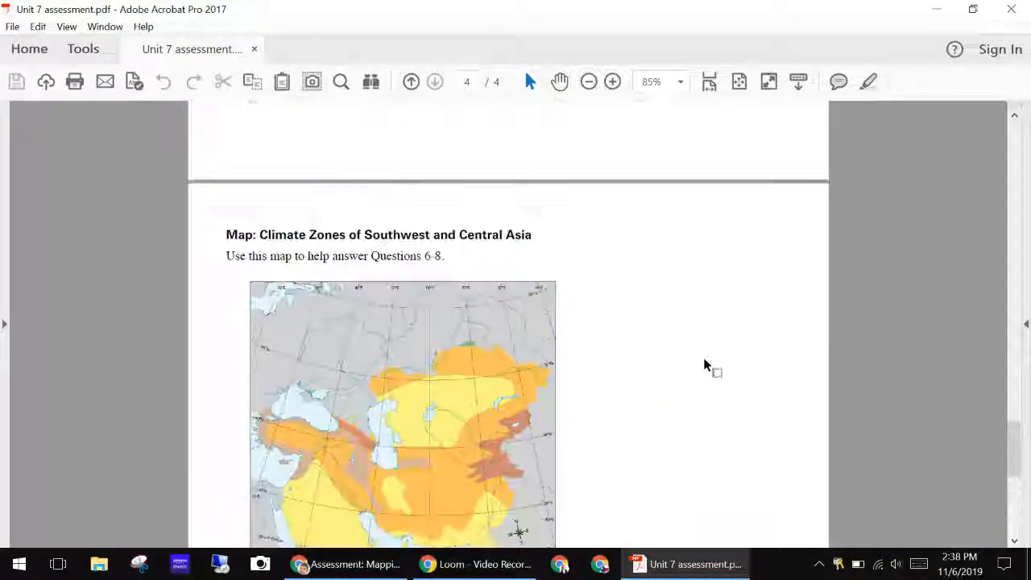
{"action": "scroll", "coordinate": [703, 364], "scroll_direction": "up", "scroll_amount": 1}
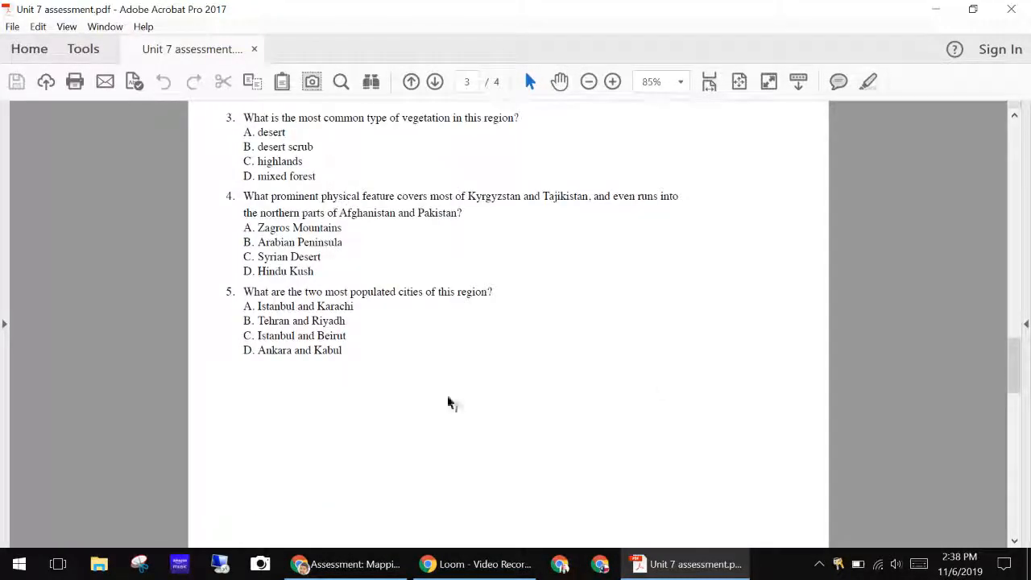
{"action": "scroll", "coordinate": [403, 331], "scroll_direction": "up", "scroll_amount": 3}
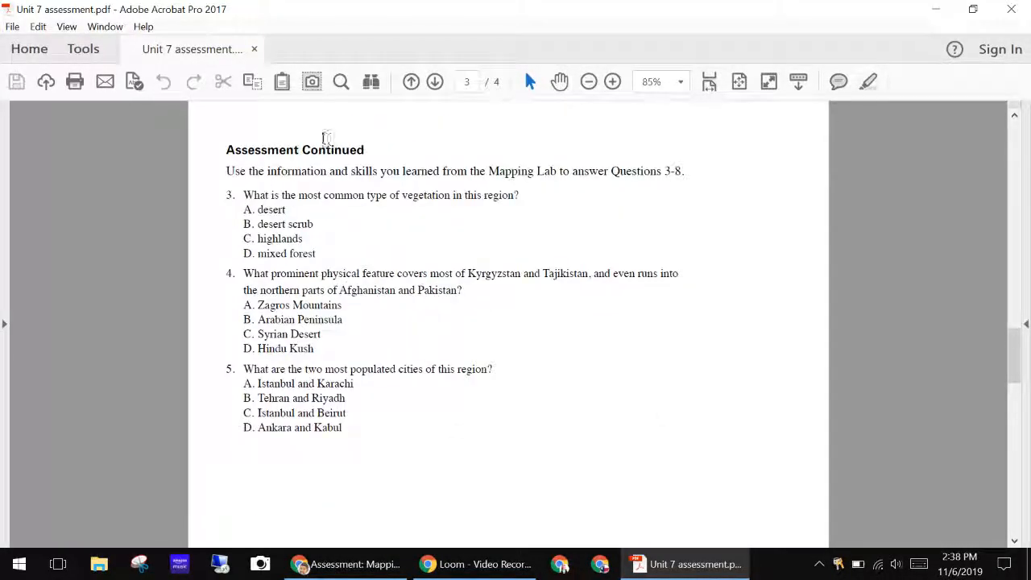
{"action": "mouse_move", "coordinate": [300, 173]}
{"action": "left_mouse_down"}
{"action": "mouse_move", "coordinate": [437, 196]}
{"action": "mouse_move", "coordinate": [424, 249]}
{"action": "left_mouse_up"}
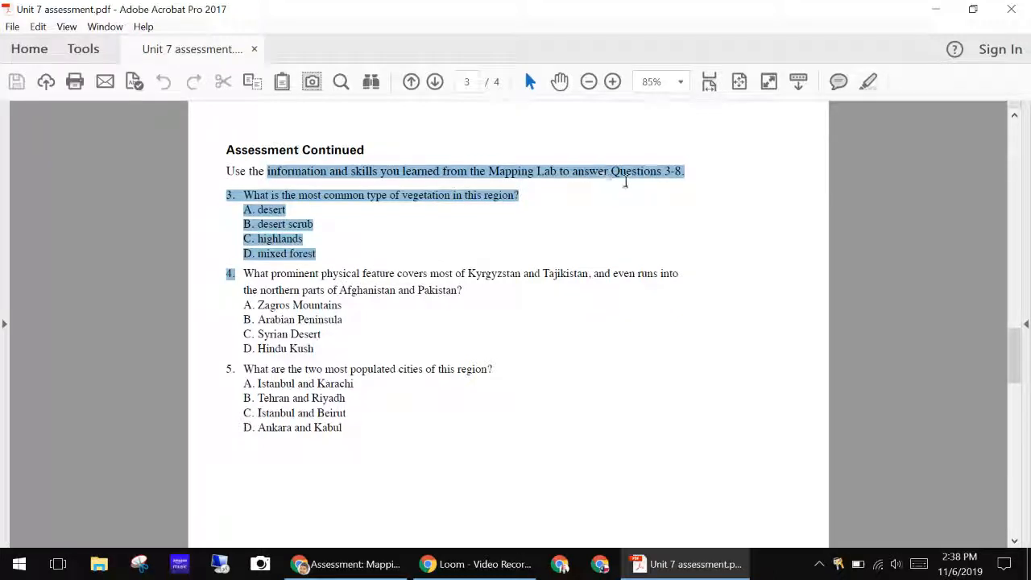
{"action": "left_click", "coordinate": [600, 299]}
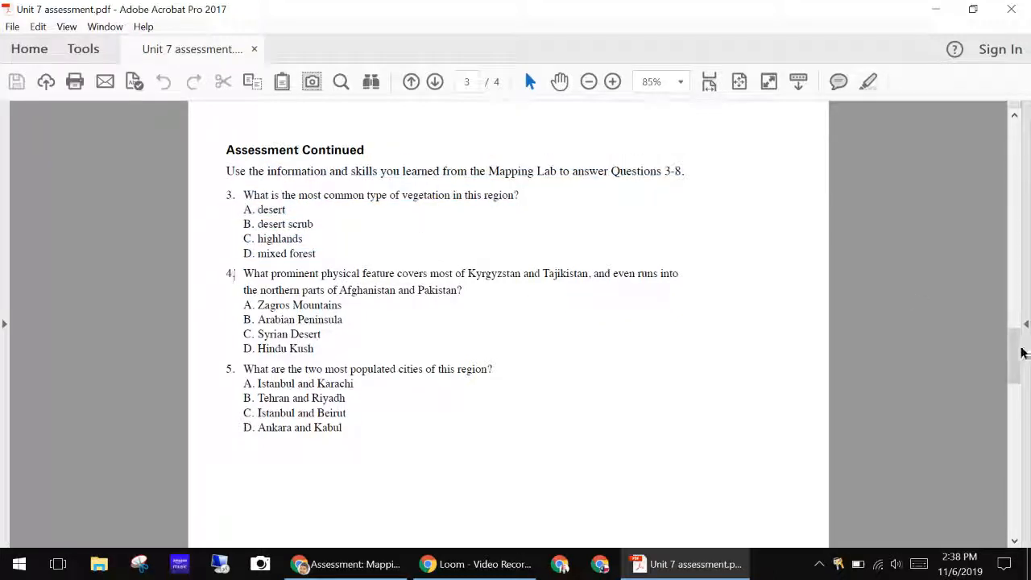
{"action": "left_click_drag", "start_coordinate": [1017, 356], "coordinate": [1017, 493]}
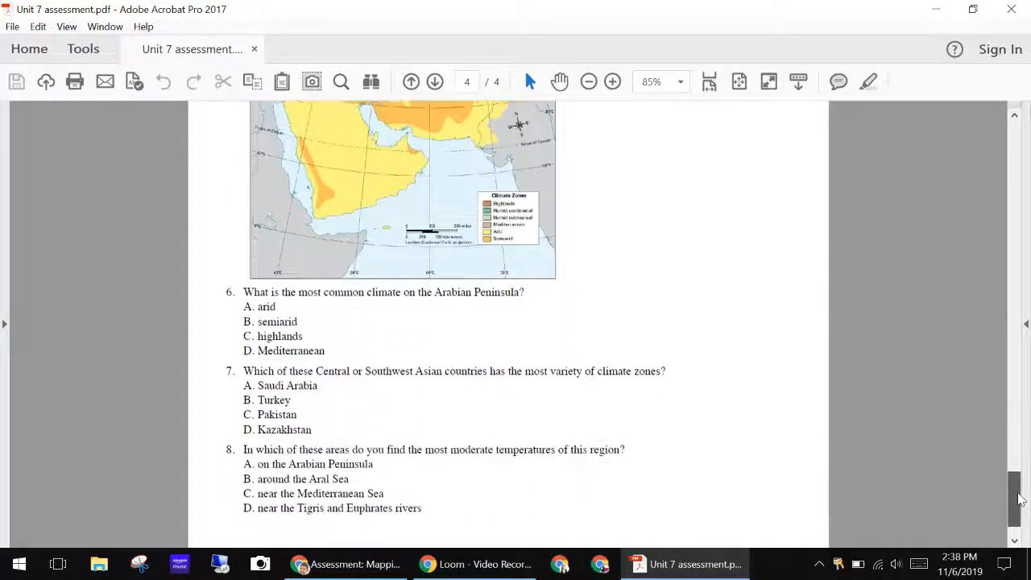
Return to Chrome and close the form preview to get back to the form editor
{"action": "left_click", "coordinate": [391, 565]}
{"action": "left_click_drag", "start_coordinate": [1023, 265], "coordinate": [1025, 133]}
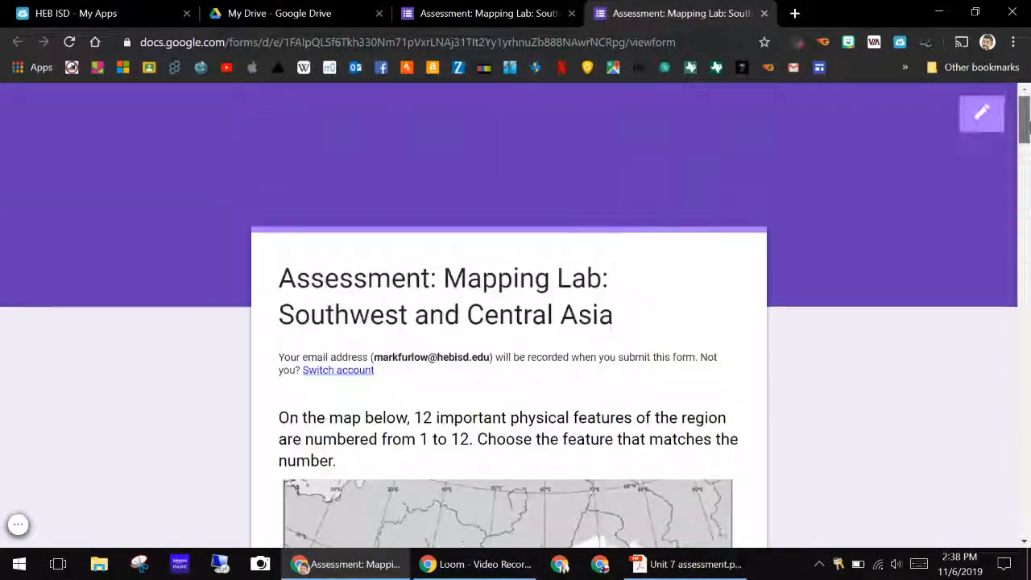
{"action": "left_click", "coordinate": [763, 13]}
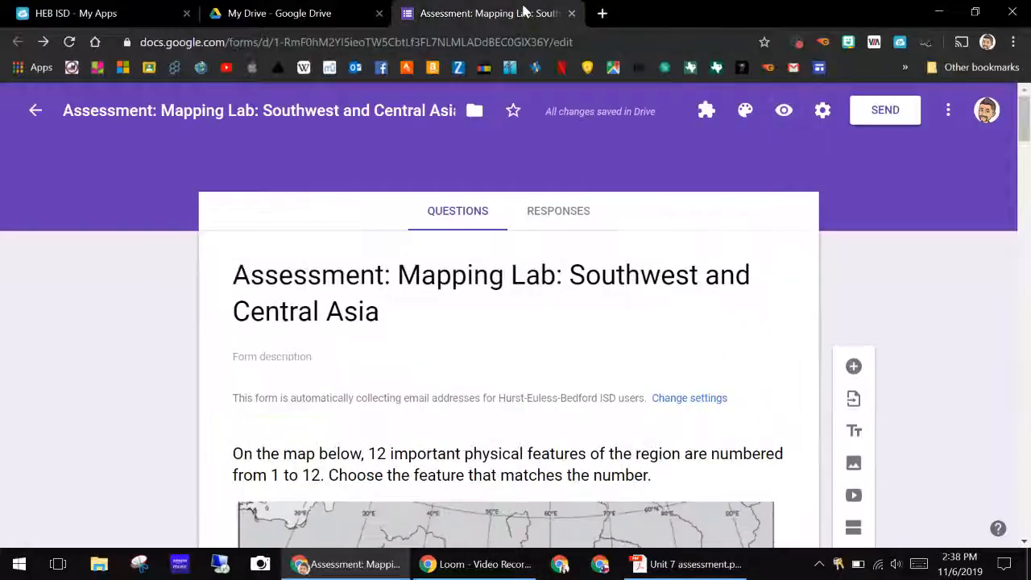
{"action": "scroll", "coordinate": [876, 269], "scroll_direction": "down", "scroll_amount": 5}
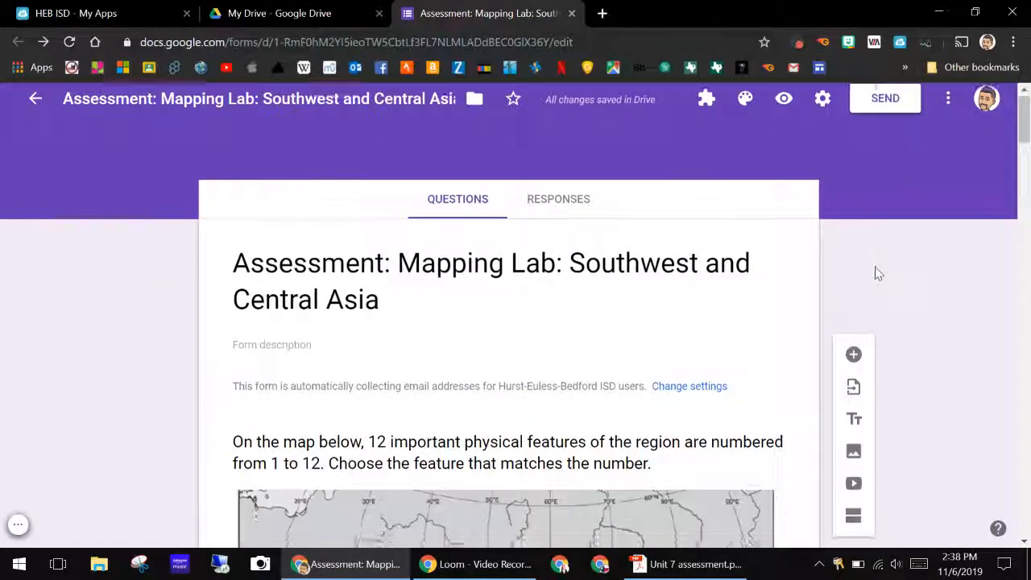
{"action": "scroll", "coordinate": [876, 272], "scroll_direction": "up", "scroll_amount": 5}
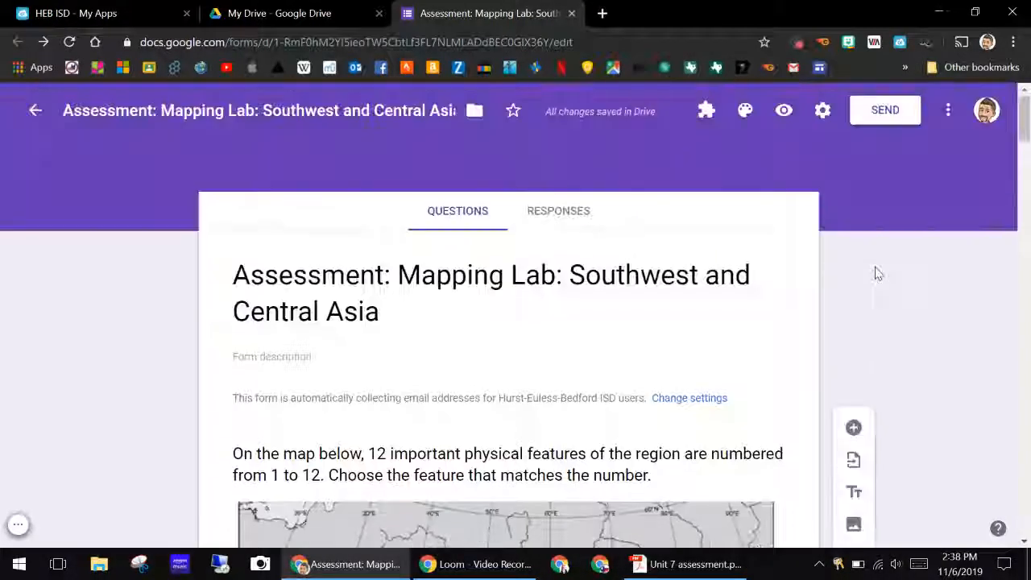
Enable "Make this a quiz" in the form settings and review the locked mode, grade release and respondent options
{"action": "left_click", "coordinate": [823, 112]}
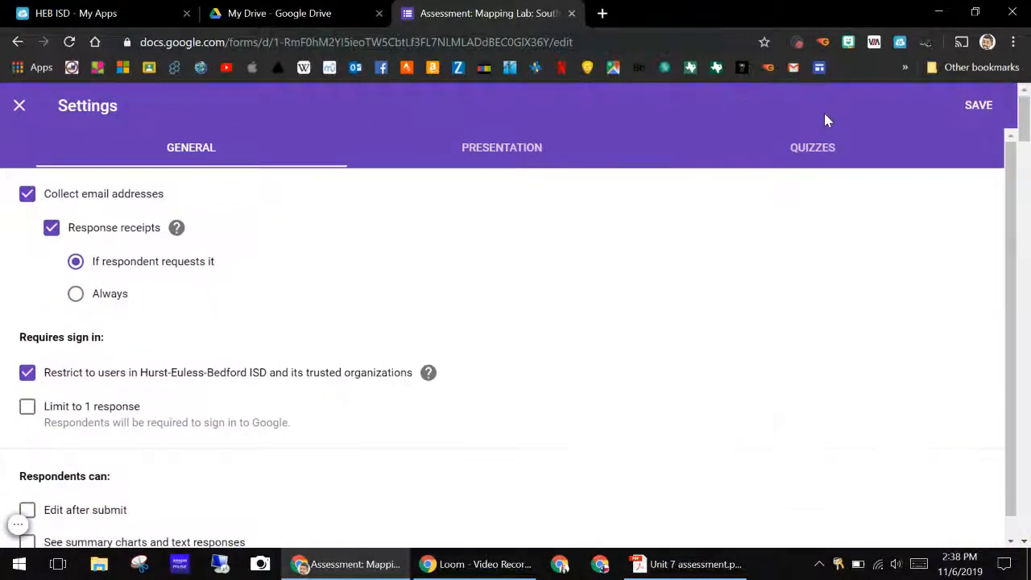
{"action": "left_click", "coordinate": [810, 153]}
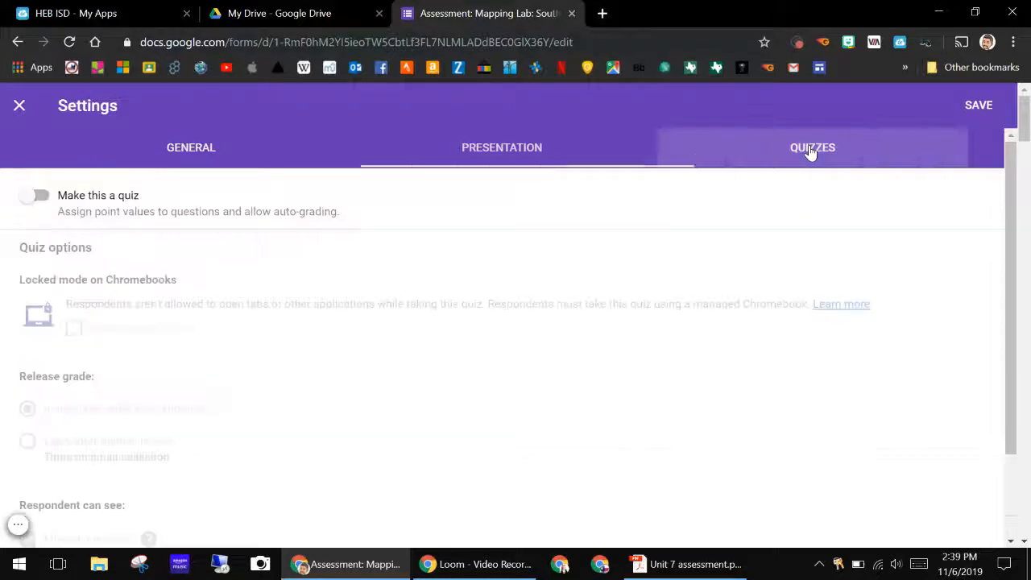
{"action": "left_click", "coordinate": [41, 197]}
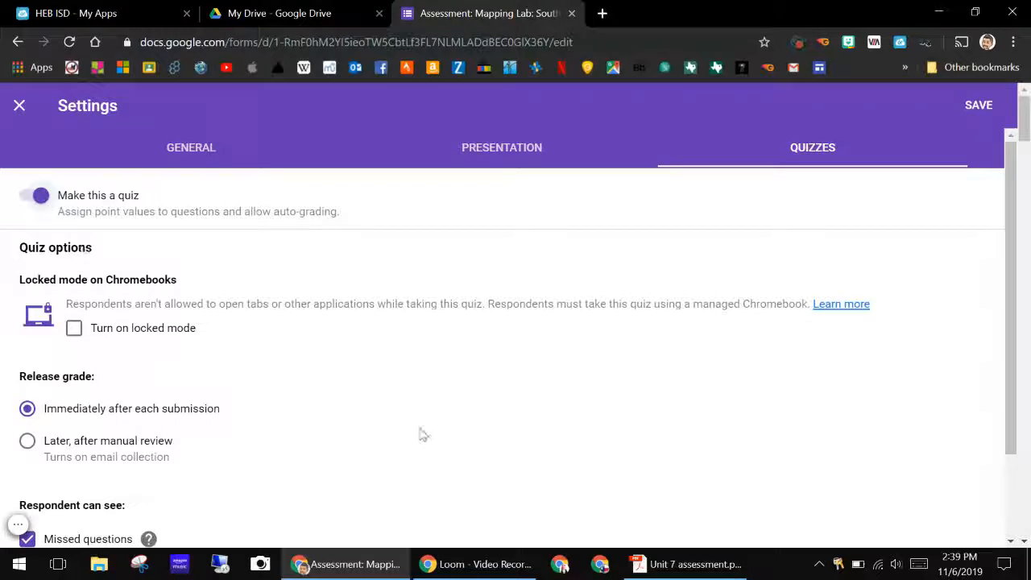
{"action": "scroll", "coordinate": [421, 433], "scroll_direction": "down", "scroll_amount": 1}
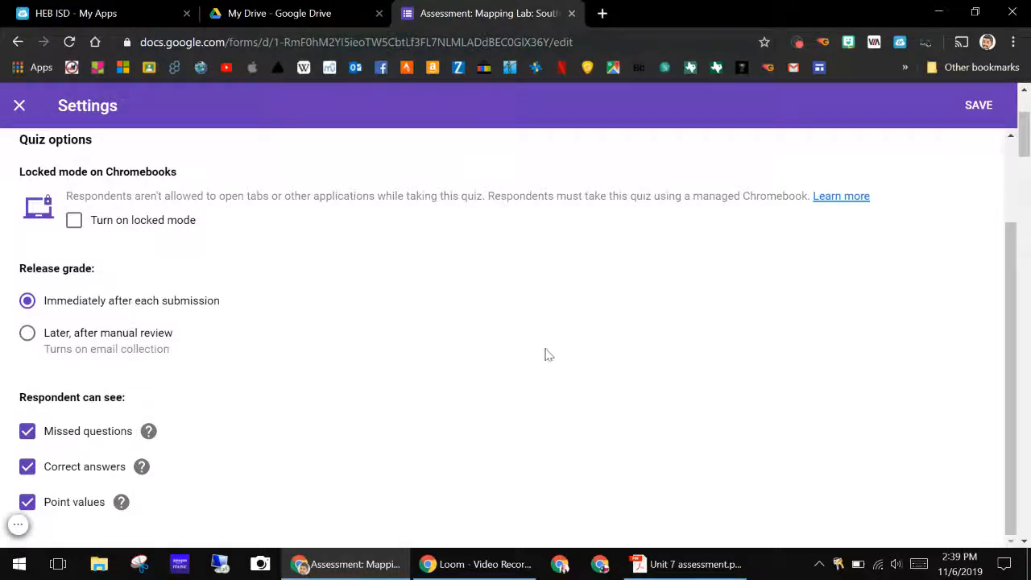
{"action": "scroll", "coordinate": [548, 354], "scroll_direction": "up", "scroll_amount": 1}
Disable "Show link to submit another response", check the email, sign-in and respondent settings, and save the form settings
{"action": "left_click", "coordinate": [504, 153]}
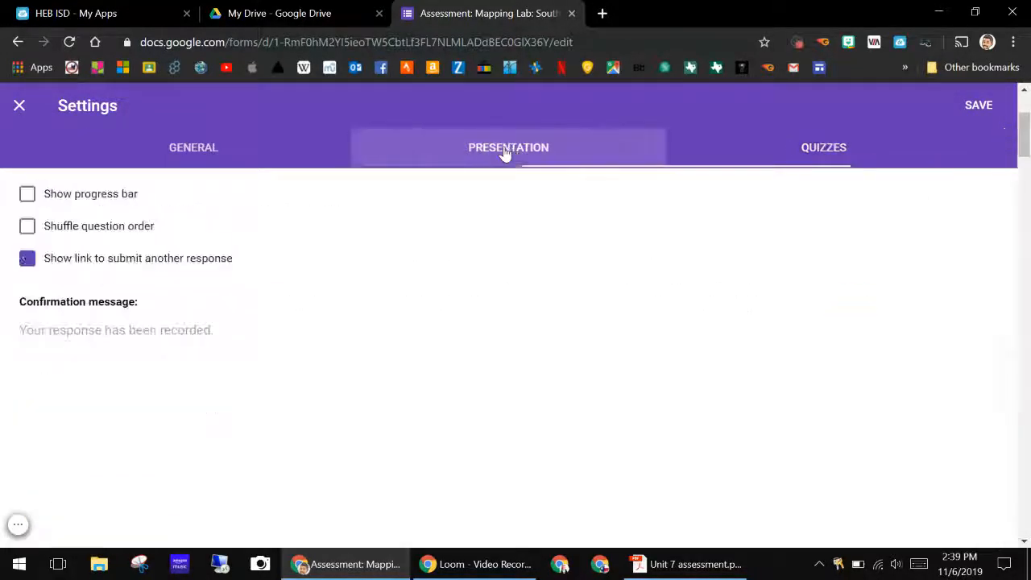
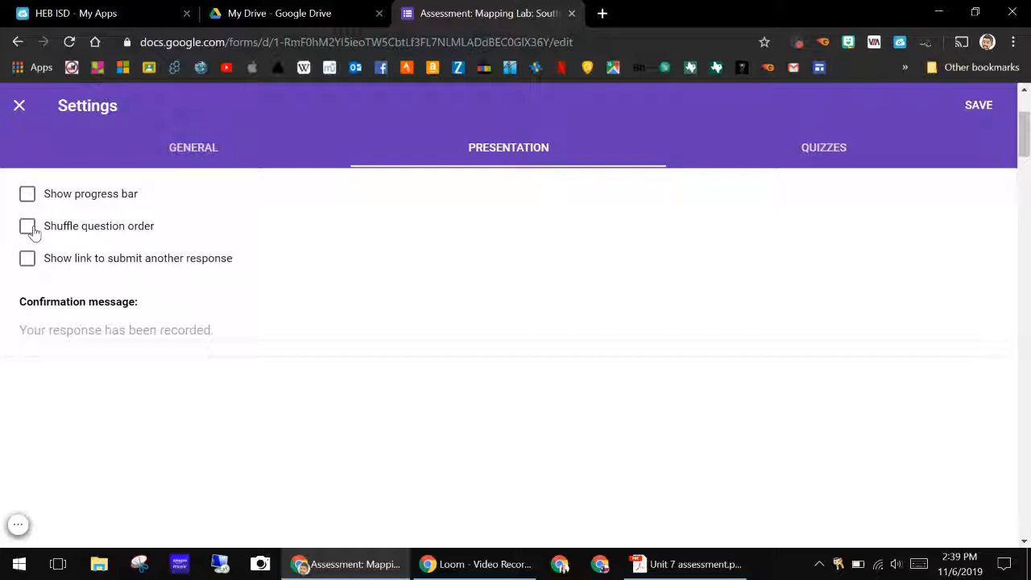
{"action": "left_click", "coordinate": [202, 151]}
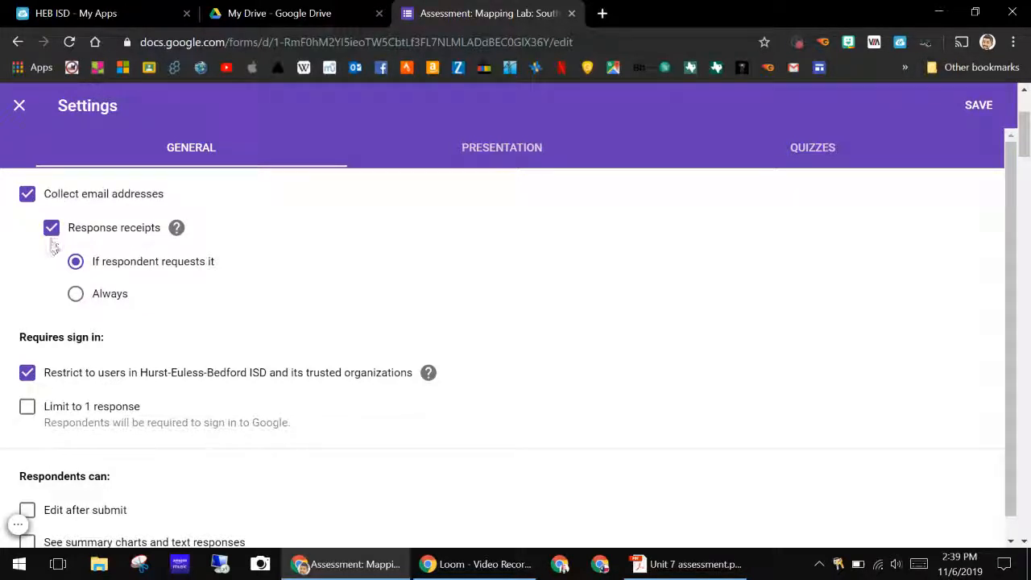
{"action": "scroll", "coordinate": [298, 311], "scroll_direction": "down", "scroll_amount": 1}
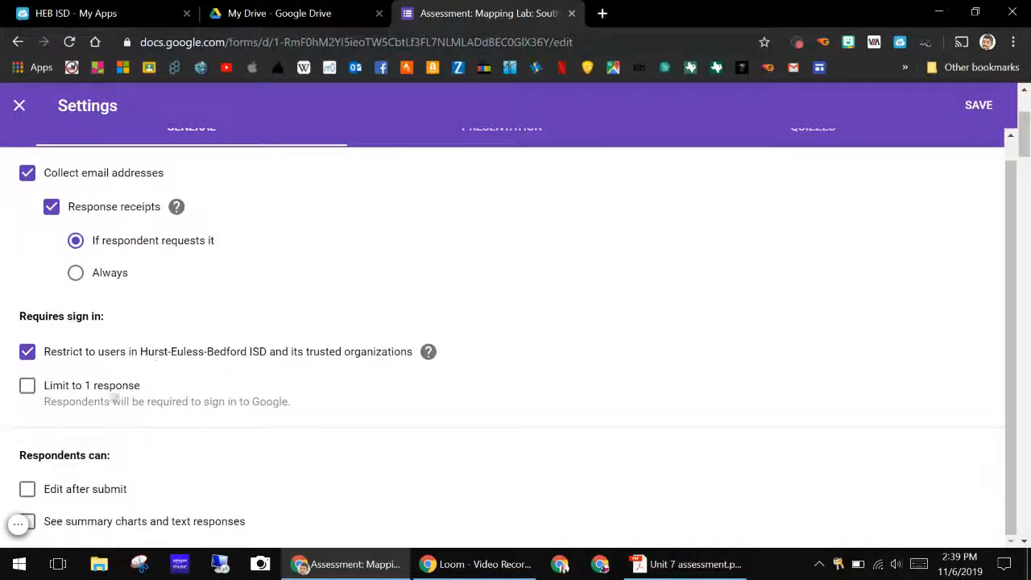
{"action": "scroll", "coordinate": [111, 395], "scroll_direction": "down", "scroll_amount": 2}
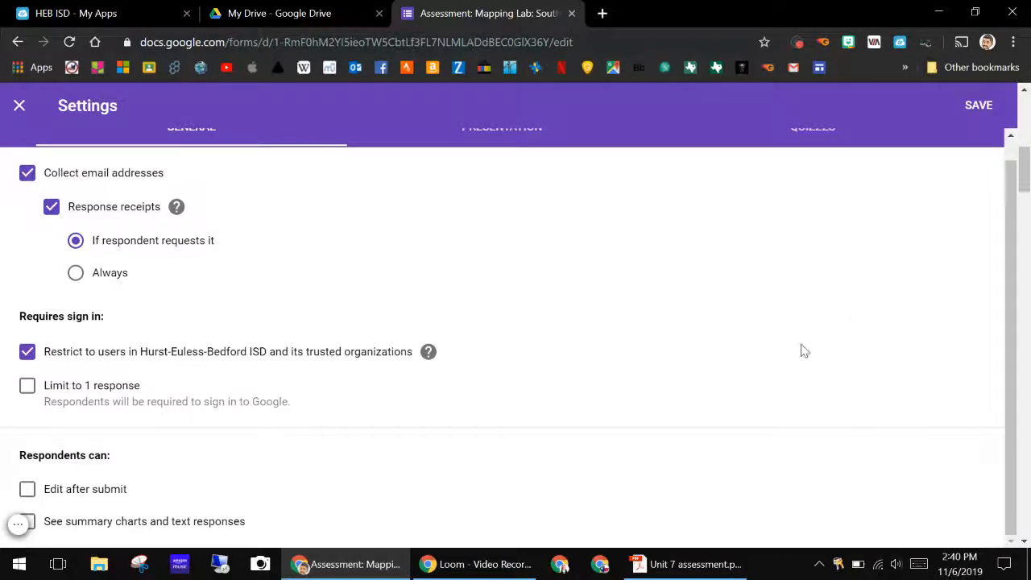
{"action": "scroll", "coordinate": [818, 345], "scroll_direction": "up", "scroll_amount": 3}
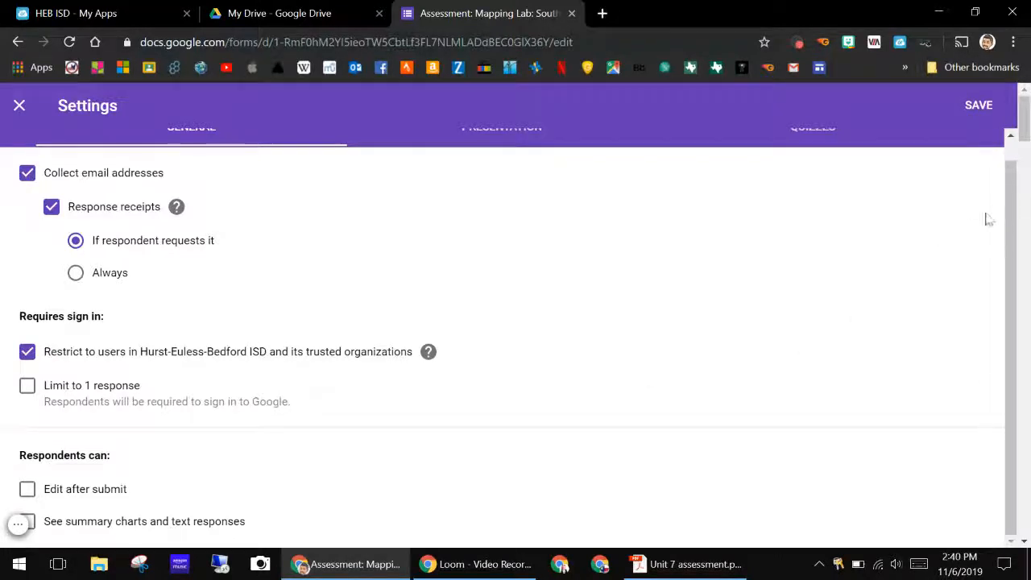
{"action": "scroll", "coordinate": [1005, 197], "scroll_direction": "up", "scroll_amount": 1}
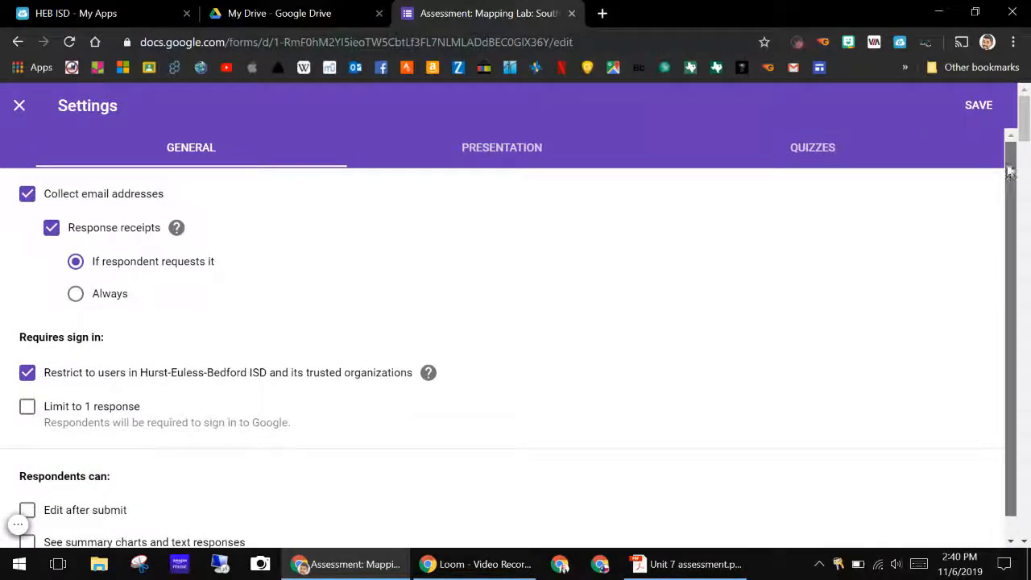
{"action": "left_click", "coordinate": [978, 105]}
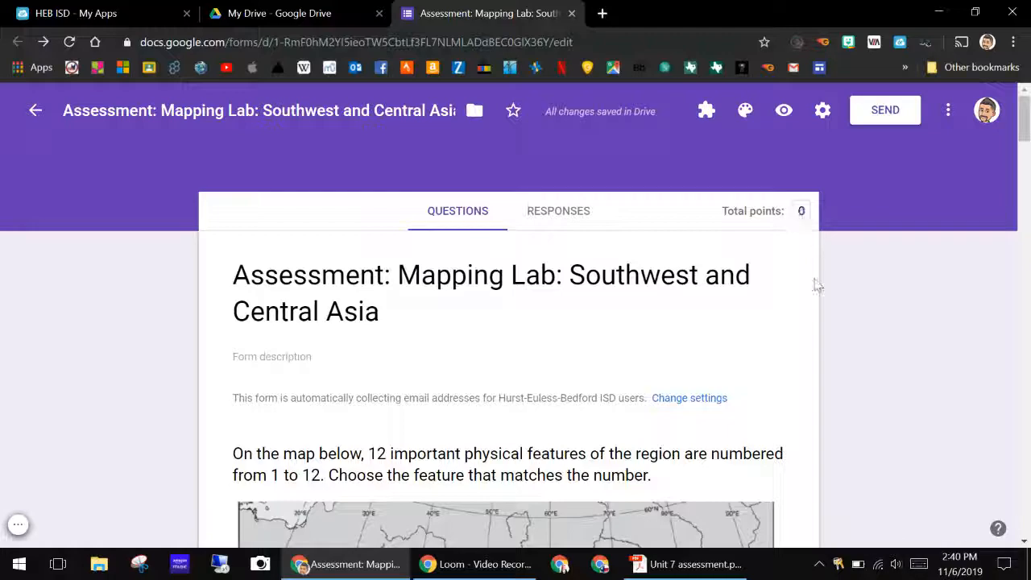
Open the answer key of the physical features grid question covering numbers 1 to 12
{"action": "scroll", "coordinate": [811, 285], "scroll_direction": "down", "scroll_amount": 10}
{"action": "scroll", "coordinate": [809, 318], "scroll_direction": "down", "scroll_amount": 9}
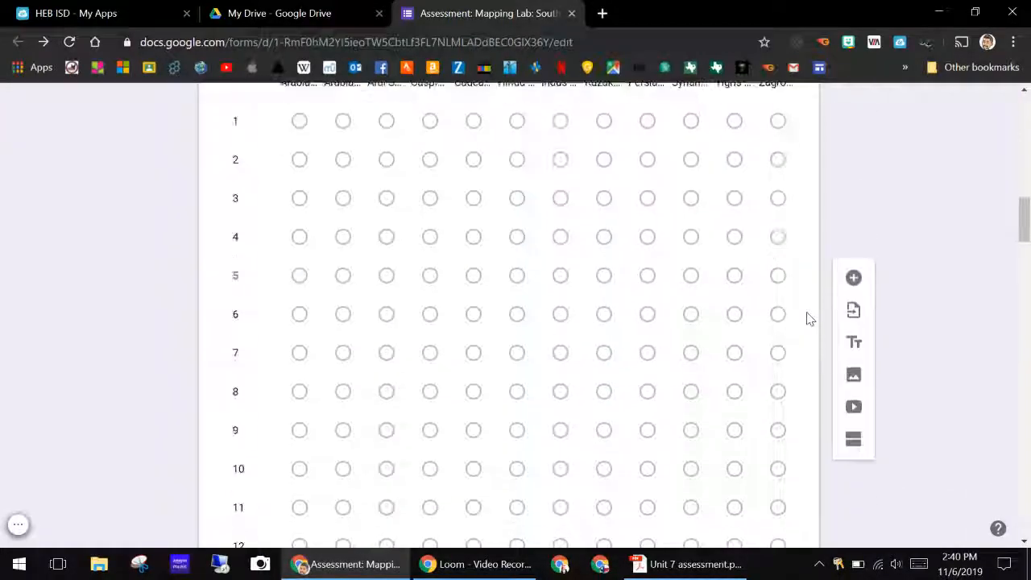
{"action": "scroll", "coordinate": [810, 318], "scroll_direction": "up", "scroll_amount": 4}
{"action": "scroll", "coordinate": [809, 319], "scroll_direction": "up", "scroll_amount": 4}
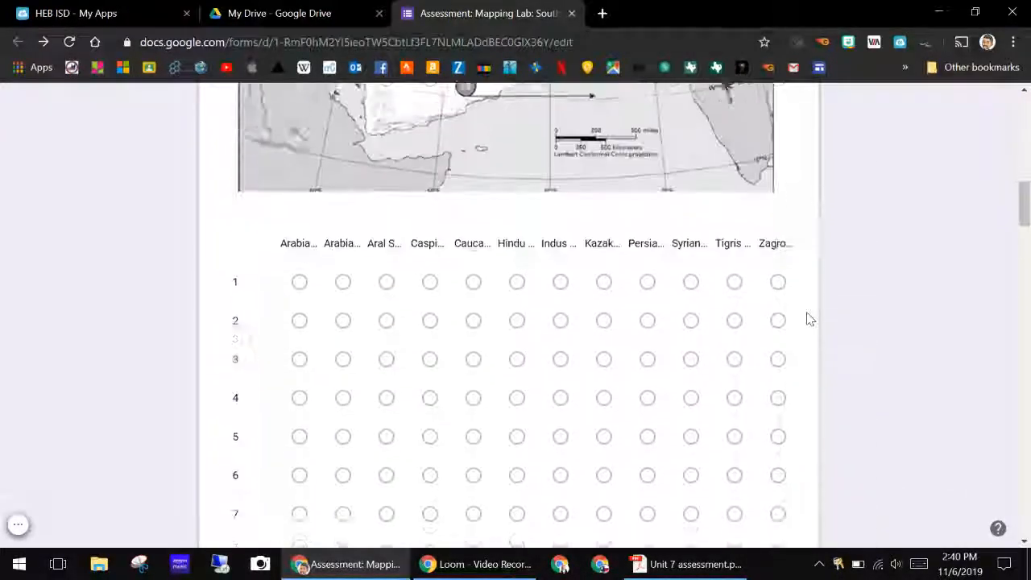
{"action": "scroll", "coordinate": [808, 319], "scroll_direction": "down", "scroll_amount": 2}
{"action": "left_click", "coordinate": [697, 342]}
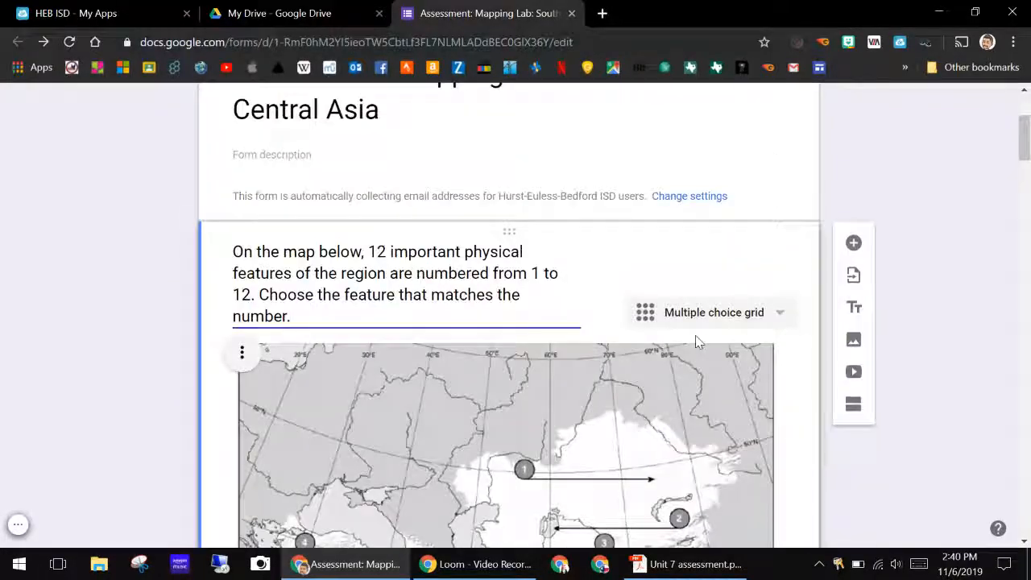
{"action": "scroll", "coordinate": [697, 340], "scroll_direction": "down", "scroll_amount": 10}
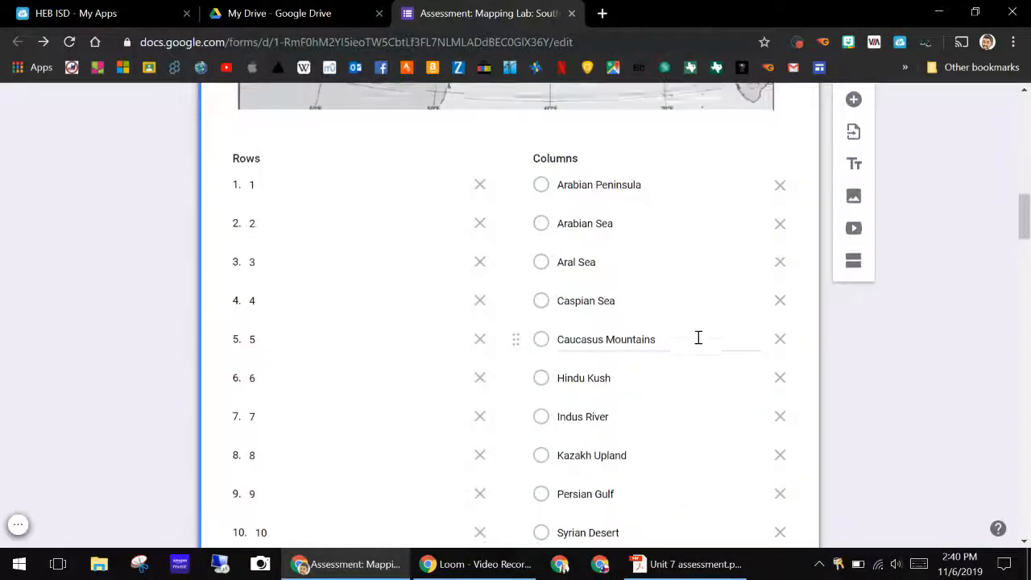
{"action": "scroll", "coordinate": [697, 340], "scroll_direction": "down", "scroll_amount": 4}
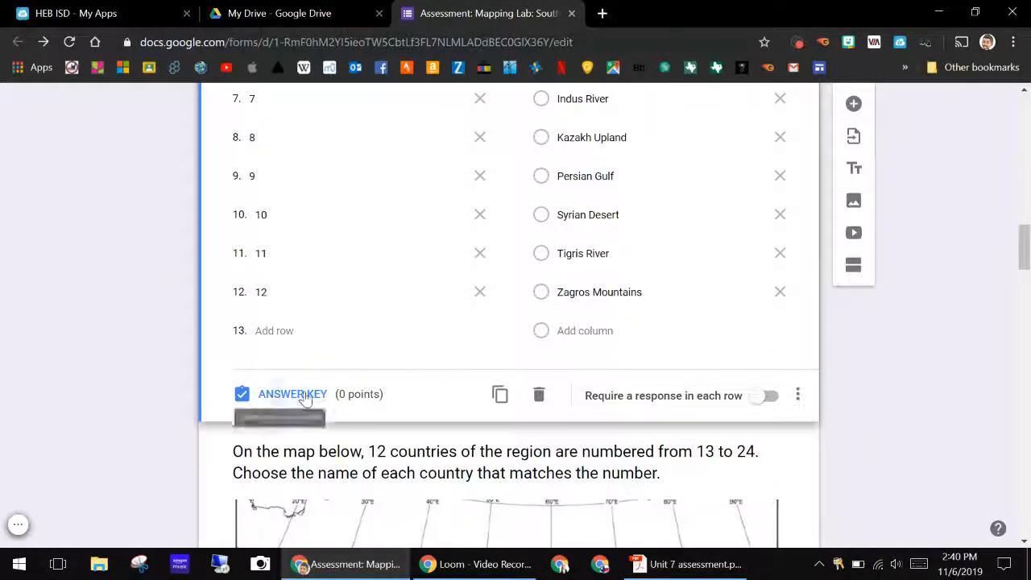
{"action": "left_click", "coordinate": [307, 394]}
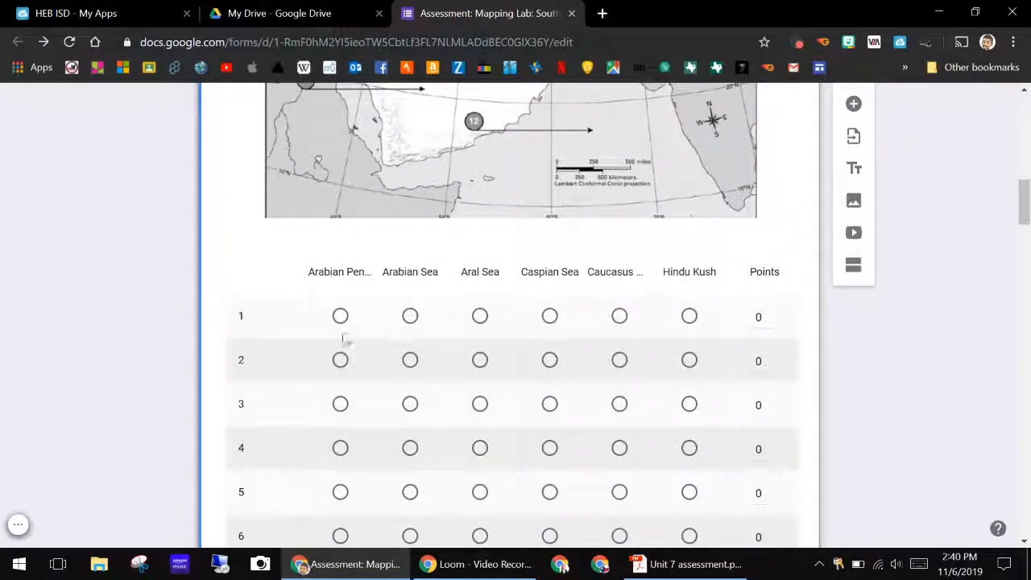
Check the numbered map, mark Kazakh Upland as the correct answer for row 1, and give that row 5 points
{"action": "scroll", "coordinate": [453, 315], "scroll_direction": "up", "scroll_amount": 5}
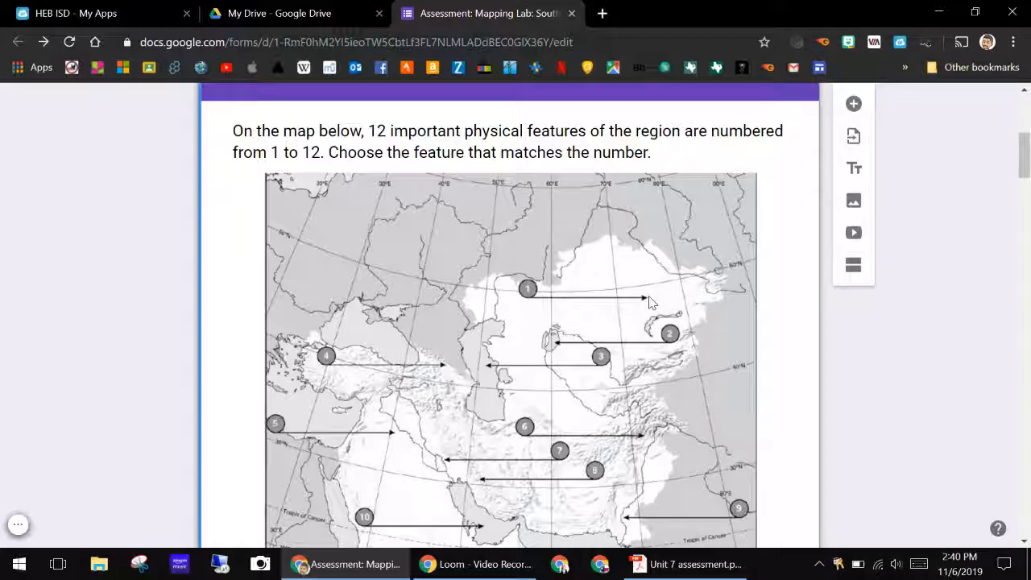
{"action": "scroll", "coordinate": [651, 302], "scroll_direction": "down", "scroll_amount": 1}
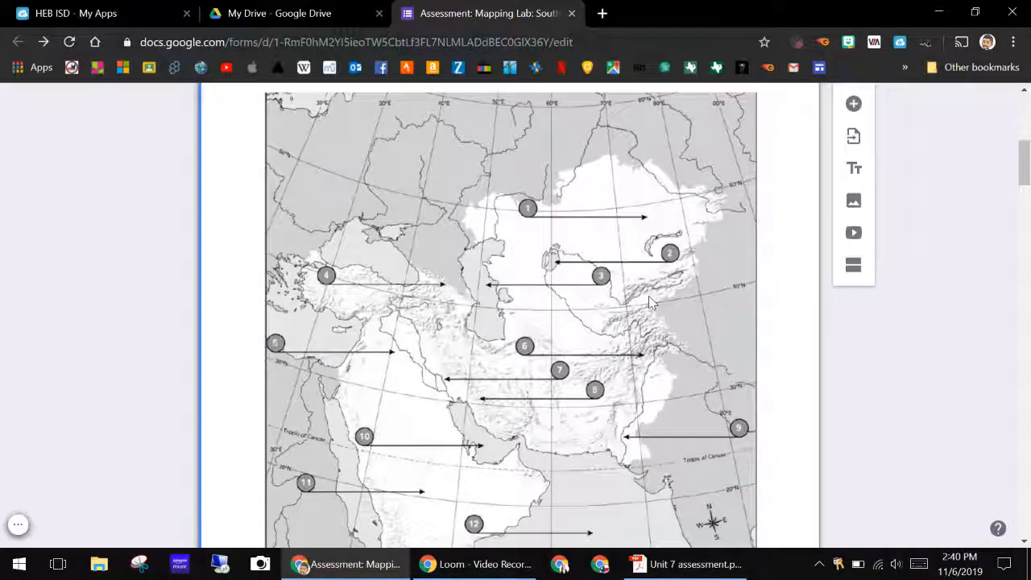
{"action": "scroll", "coordinate": [650, 302], "scroll_direction": "down", "scroll_amount": 2}
{"action": "scroll", "coordinate": [651, 303], "scroll_direction": "up", "scroll_amount": 1}
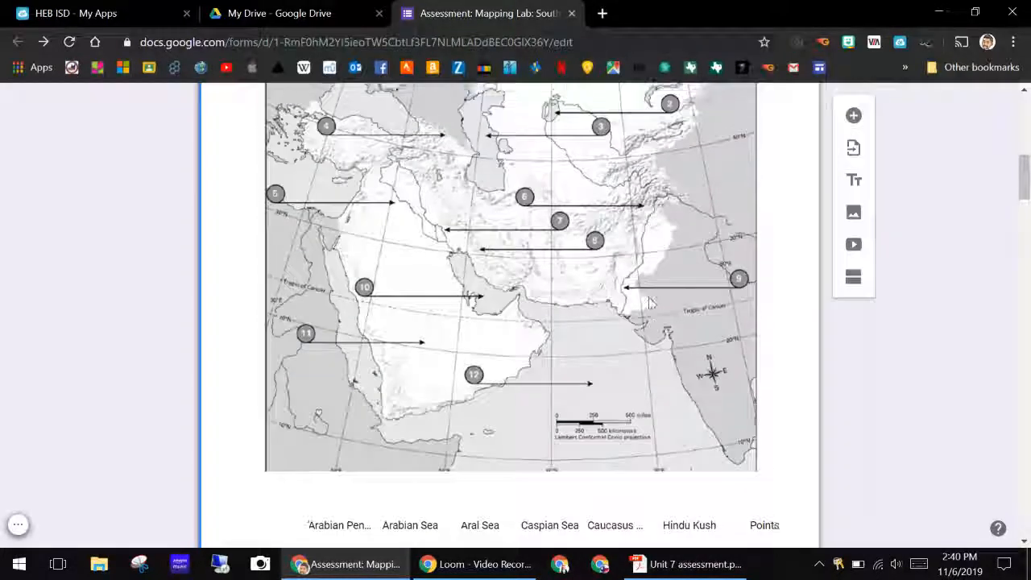
{"action": "scroll", "coordinate": [650, 303], "scroll_direction": "down", "scroll_amount": 5}
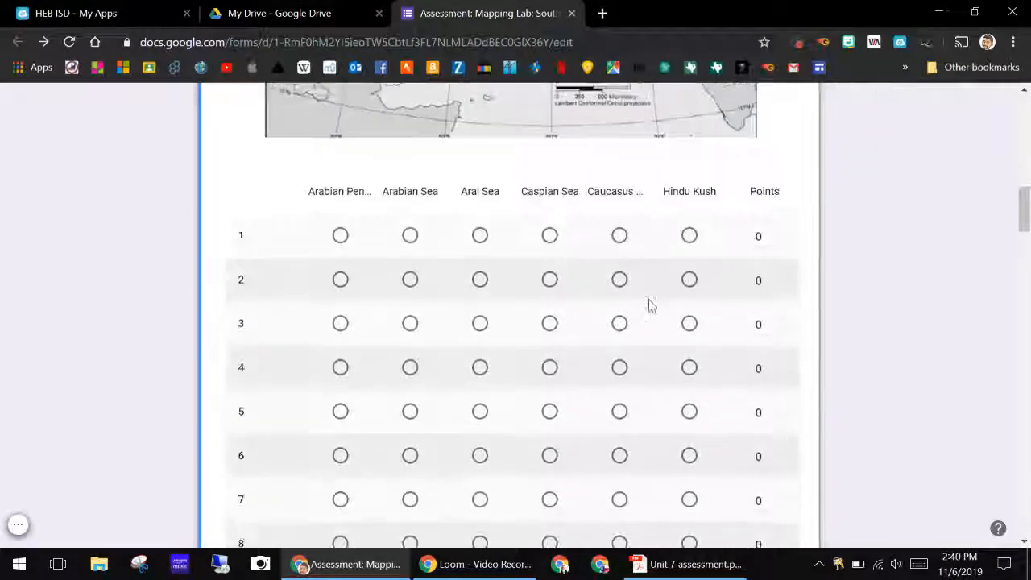
{"action": "scroll", "coordinate": [633, 278], "scroll_direction": "down", "scroll_amount": 5}
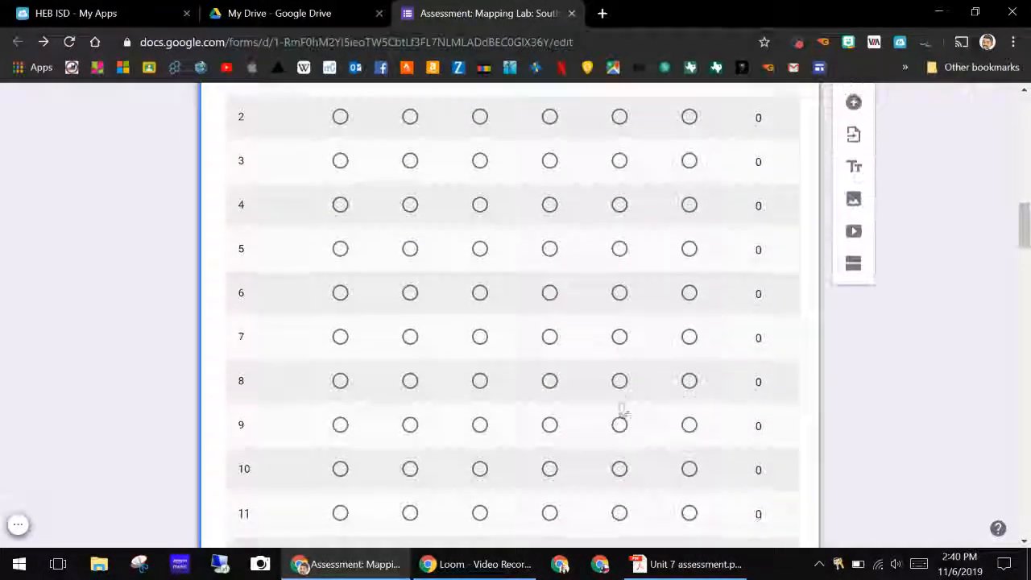
{"action": "left_click_drag", "start_coordinate": [528, 354], "coordinate": [713, 346]}
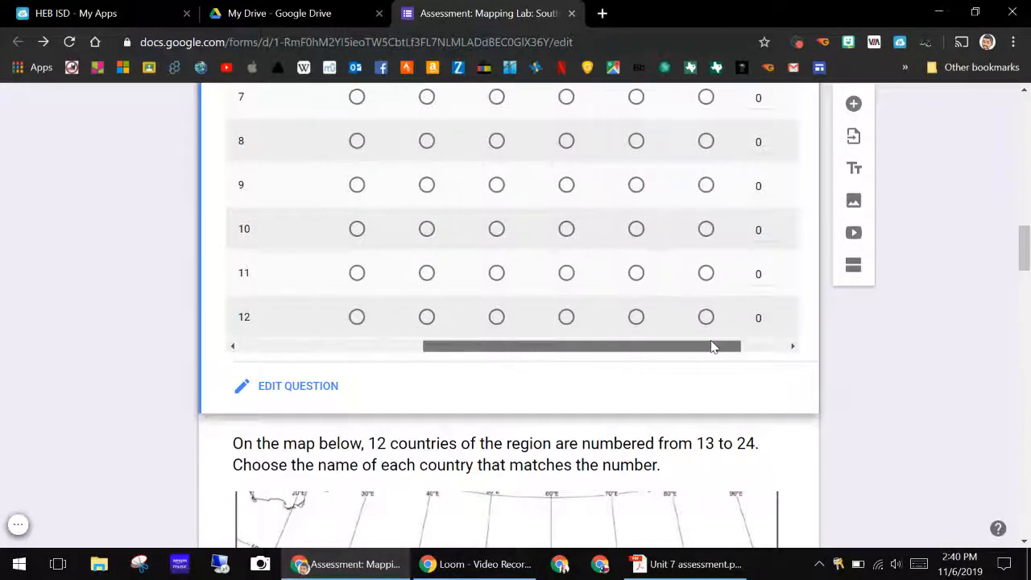
{"action": "scroll", "coordinate": [713, 347], "scroll_direction": "up", "scroll_amount": 6}
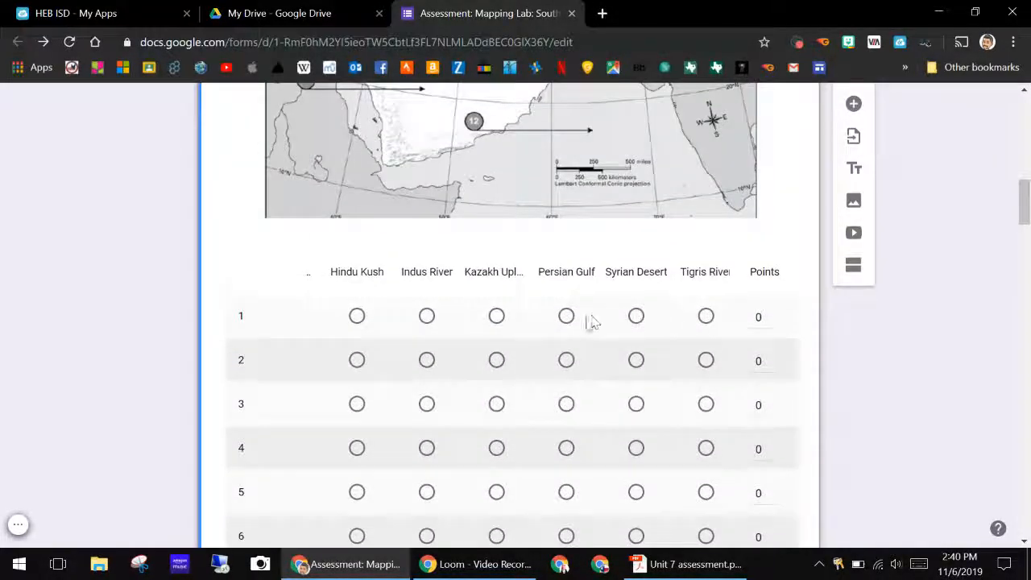
{"action": "left_click", "coordinate": [496, 316]}
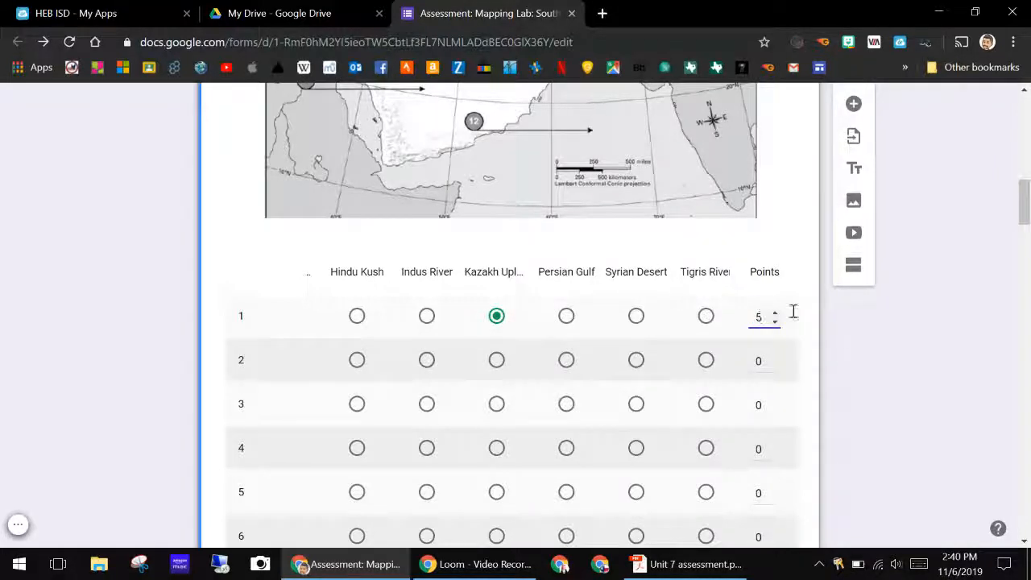
Mark Persian Gulf as the correct answer for row 10 and Kazakh Upland for row 11 in the physical features grid
{"action": "scroll", "coordinate": [795, 334], "scroll_direction": "up", "scroll_amount": 5}
{"action": "scroll", "coordinate": [790, 342], "scroll_direction": "up", "scroll_amount": 1}
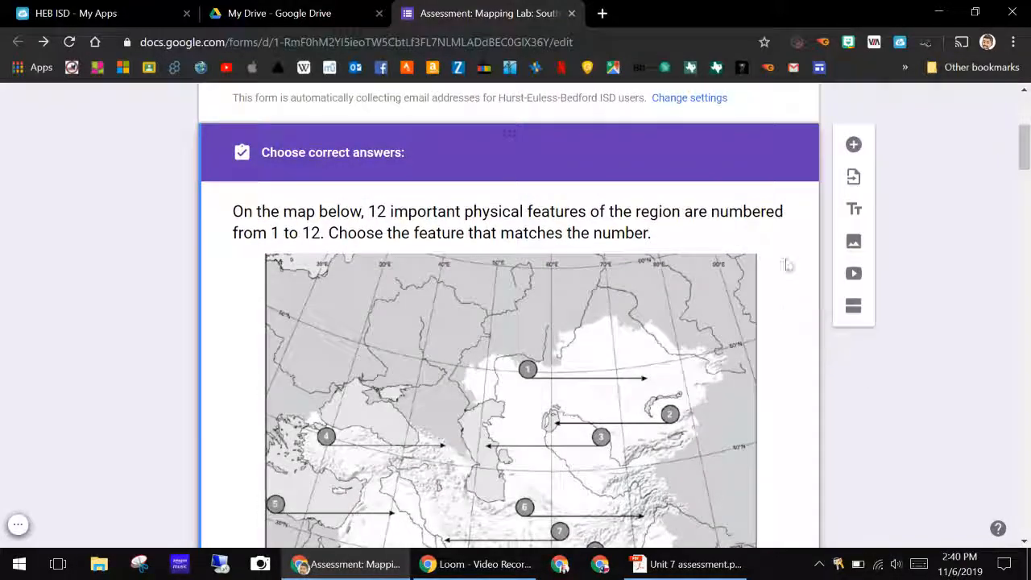
{"action": "scroll", "coordinate": [772, 266], "scroll_direction": "down", "scroll_amount": 6}
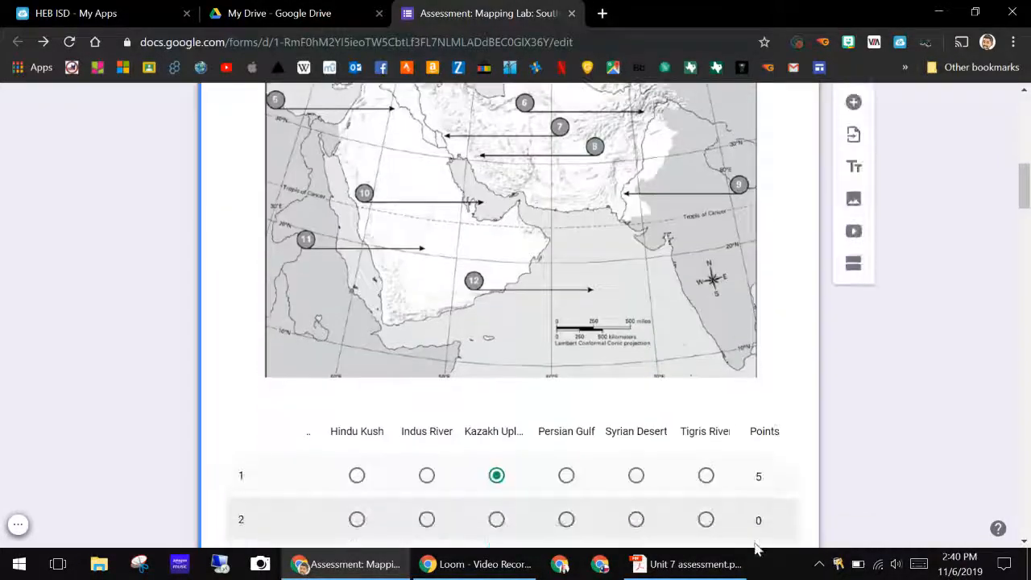
{"action": "scroll", "coordinate": [610, 418], "scroll_direction": "down", "scroll_amount": 6}
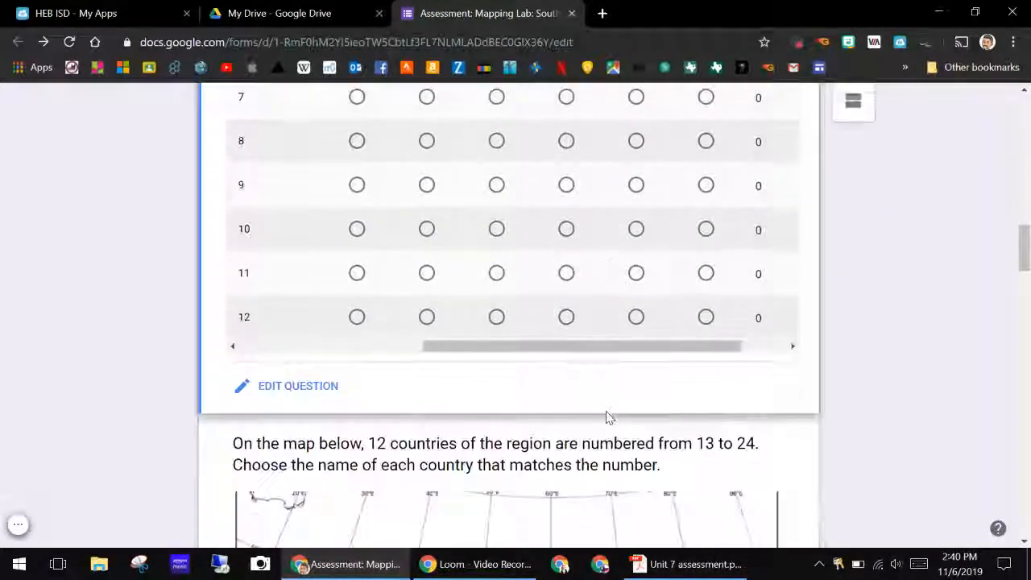
{"action": "left_click", "coordinate": [566, 228]}
{"action": "left_click", "coordinate": [497, 230]}
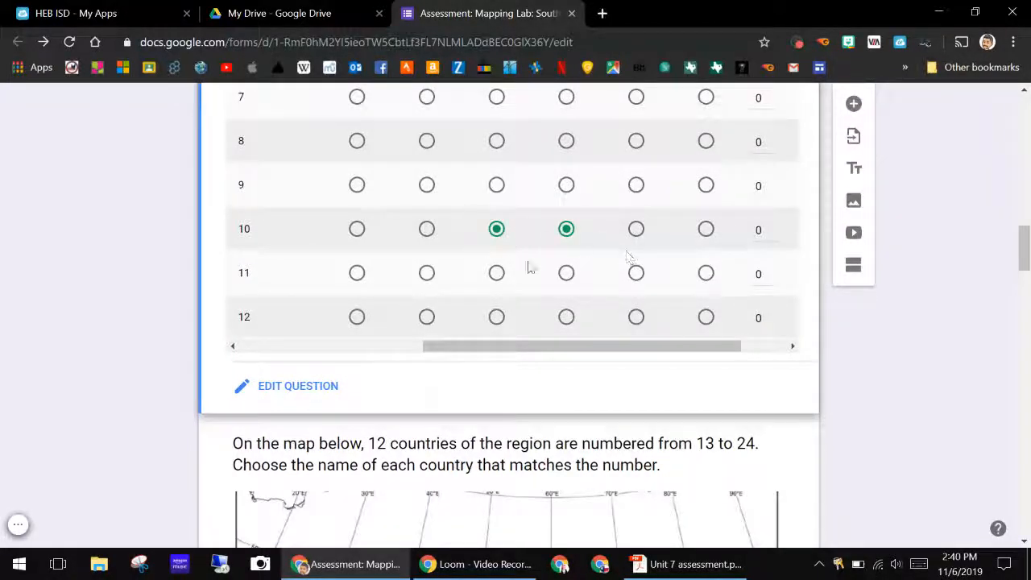
{"action": "left_click", "coordinate": [499, 232]}
{"action": "left_click", "coordinate": [497, 274]}
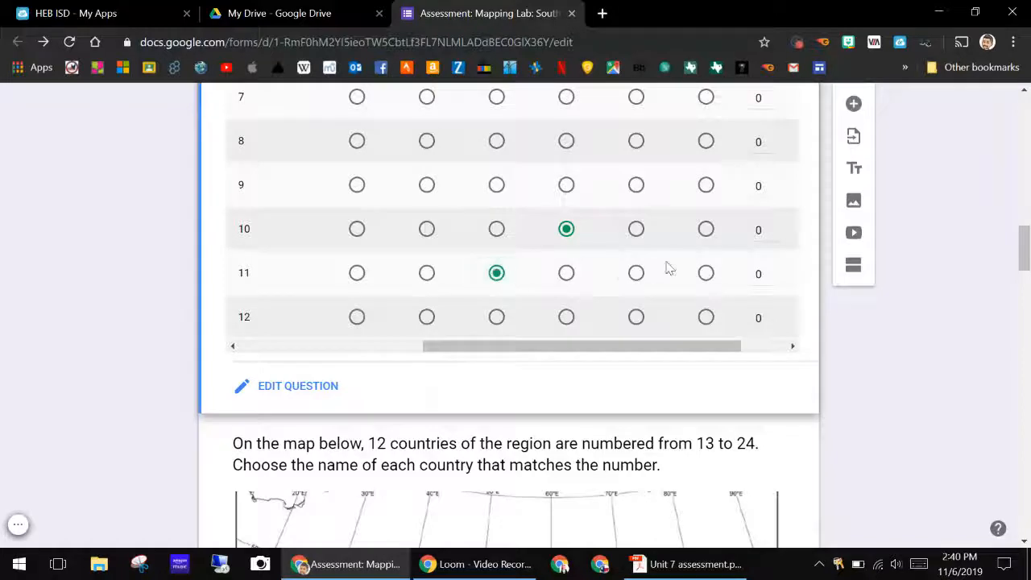
{"action": "left_click", "coordinate": [764, 232]}
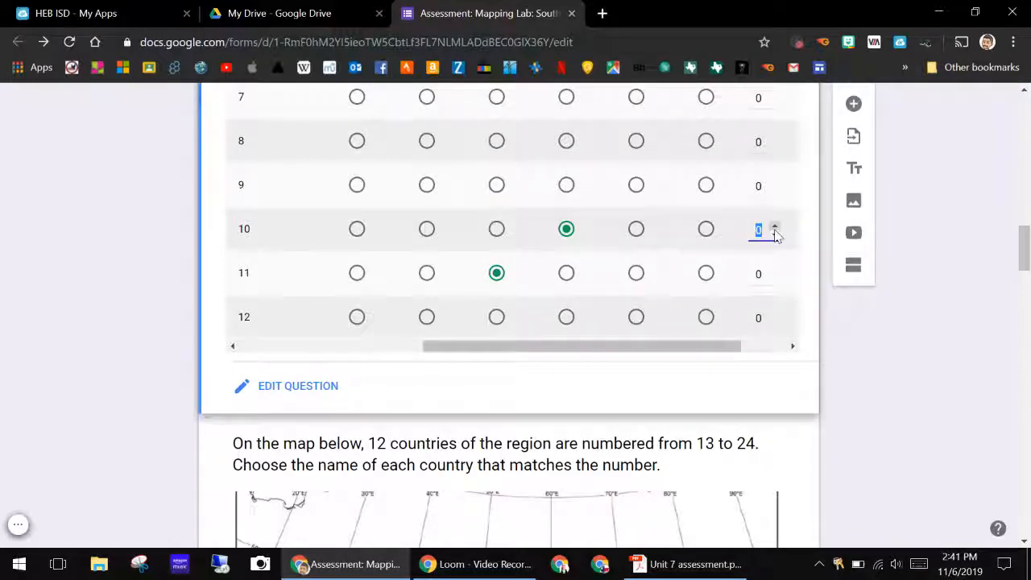
Open the answer key of the countries grid question and mark the sixth country column as correct for row 14
{"action": "scroll", "coordinate": [765, 259], "scroll_direction": "down", "scroll_amount": 10}
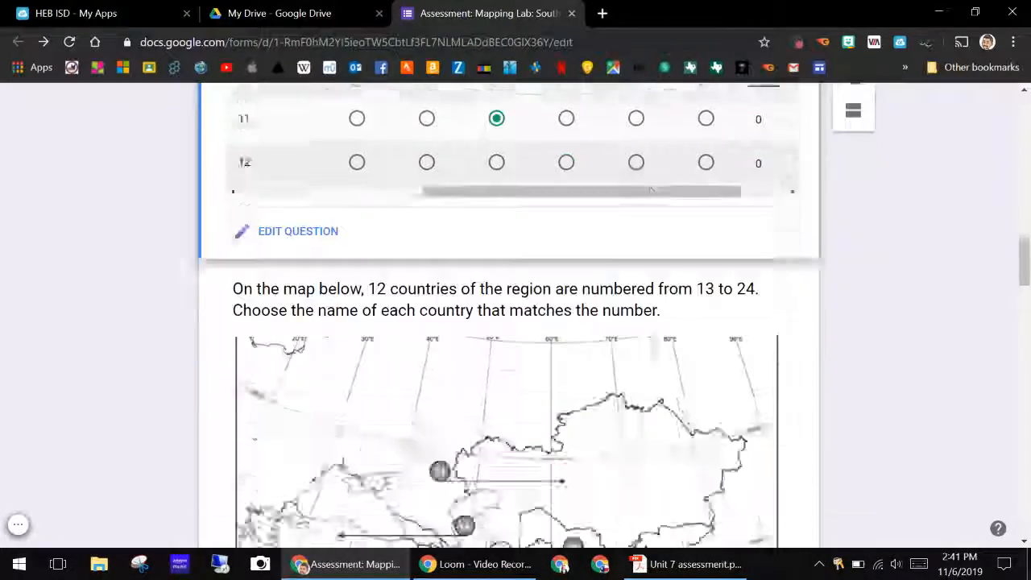
{"action": "scroll", "coordinate": [650, 340], "scroll_direction": "down", "scroll_amount": 3}
{"action": "scroll", "coordinate": [656, 301], "scroll_direction": "up", "scroll_amount": 10}
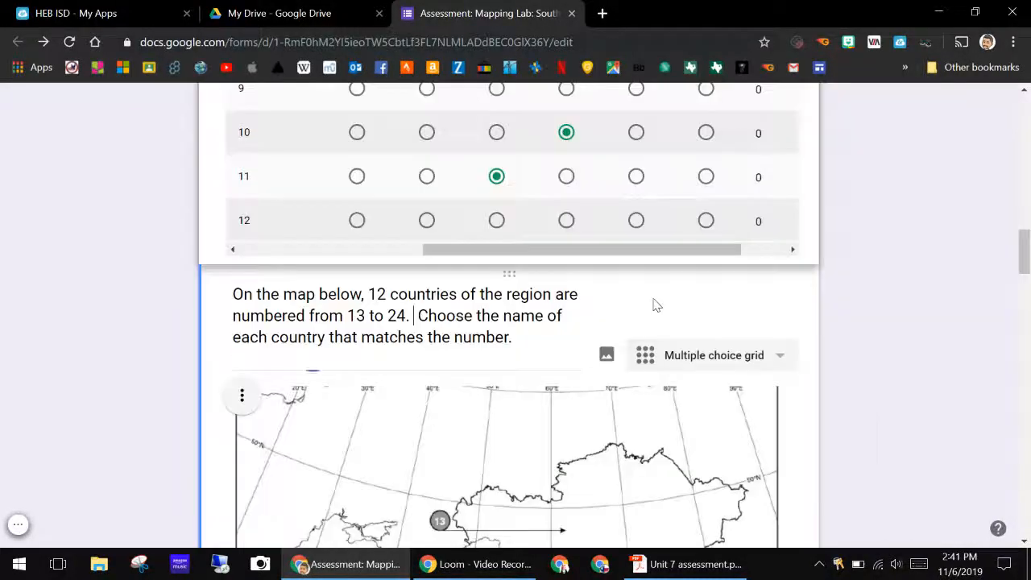
{"action": "left_click", "coordinate": [656, 301]}
{"action": "scroll", "coordinate": [668, 363], "scroll_direction": "down", "scroll_amount": 4}
{"action": "scroll", "coordinate": [669, 382], "scroll_direction": "down", "scroll_amount": 10}
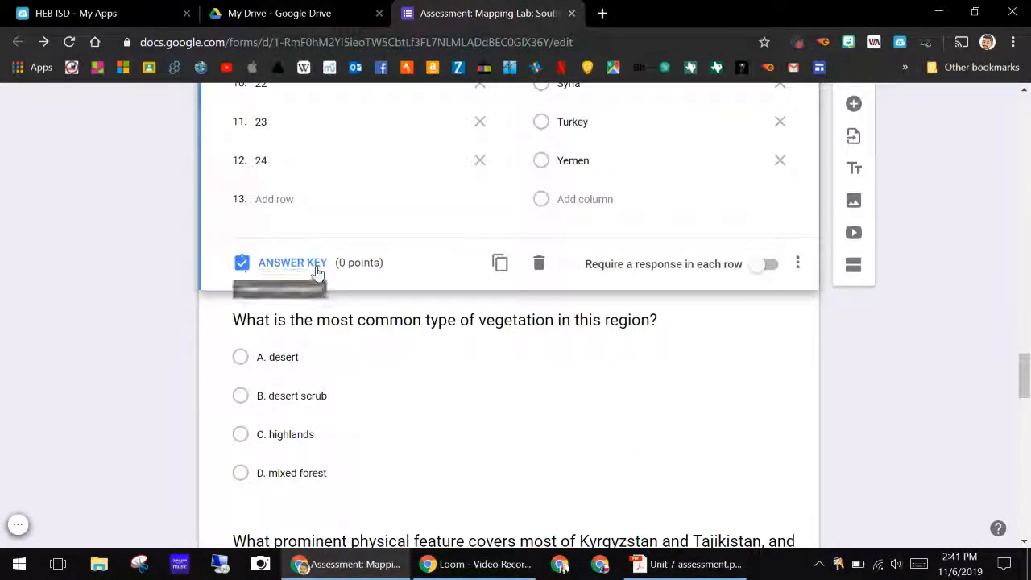
{"action": "left_click", "coordinate": [314, 263]}
{"action": "scroll", "coordinate": [661, 265], "scroll_direction": "down", "scroll_amount": 3}
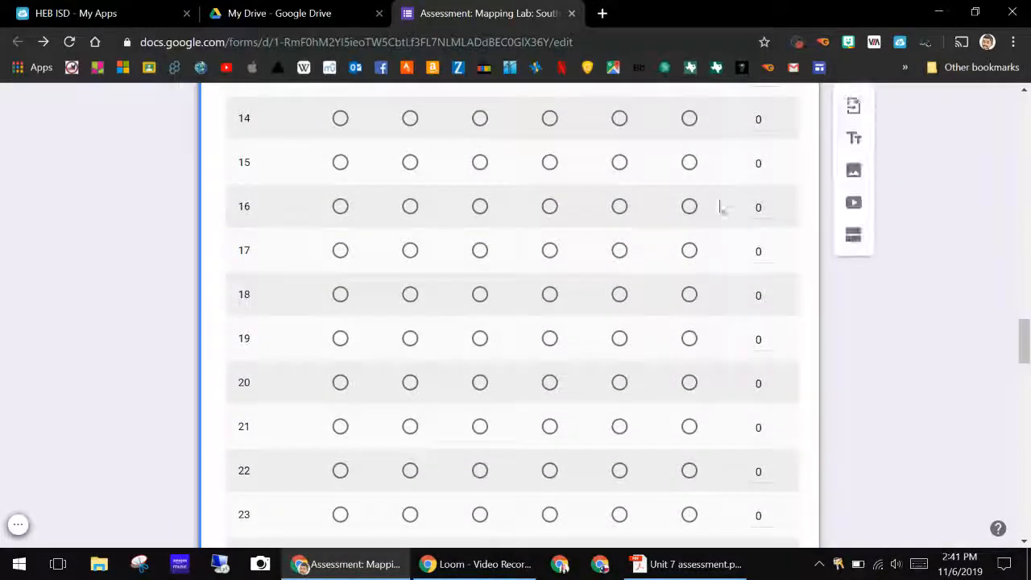
{"action": "left_click", "coordinate": [689, 121]}
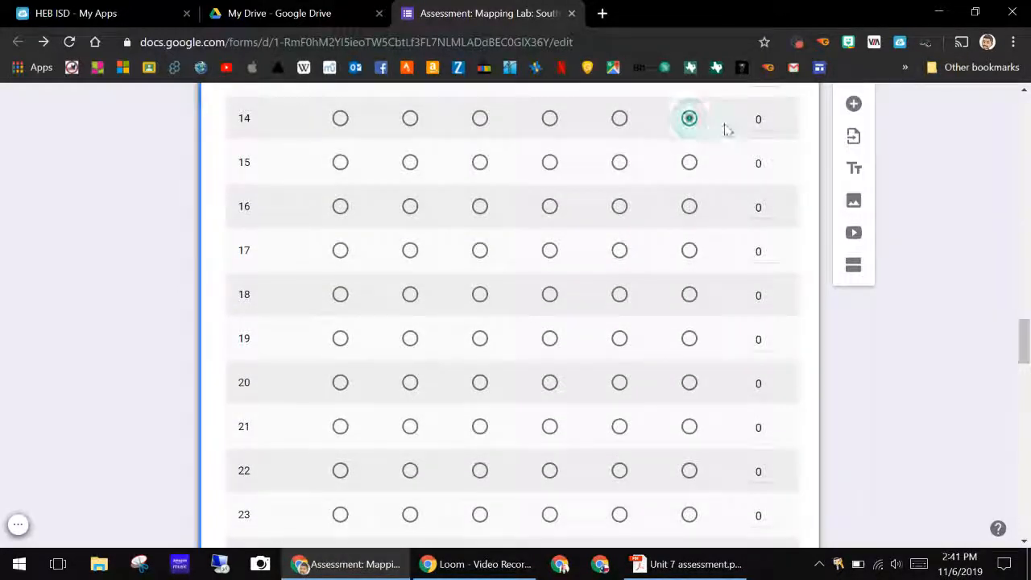
In the vegetation question's answer key, mark "C. highlands" as the correct answer and set the question to 5 points
{"action": "scroll", "coordinate": [781, 268], "scroll_direction": "down", "scroll_amount": 9}
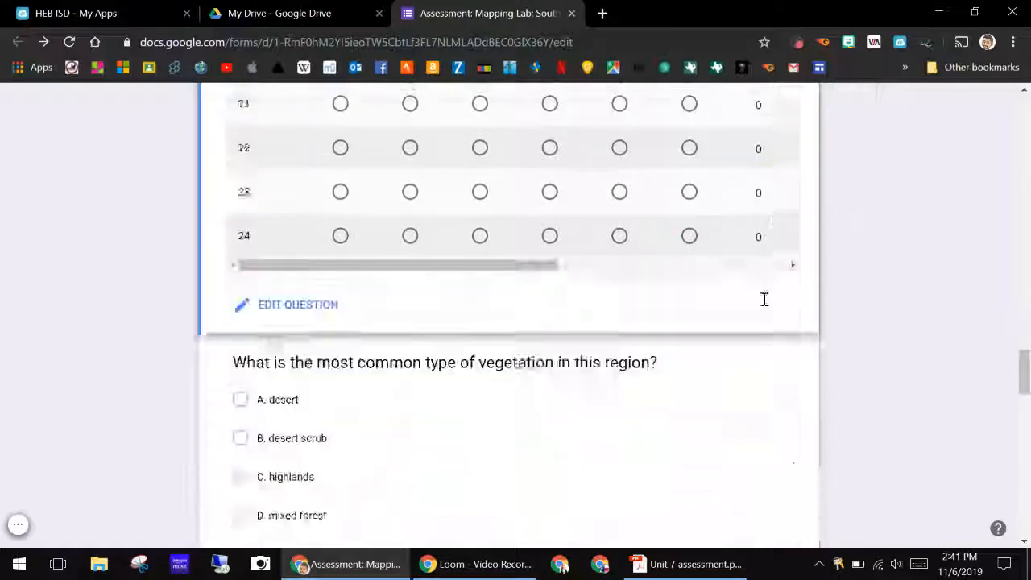
{"action": "scroll", "coordinate": [327, 308], "scroll_direction": "up", "scroll_amount": 3}
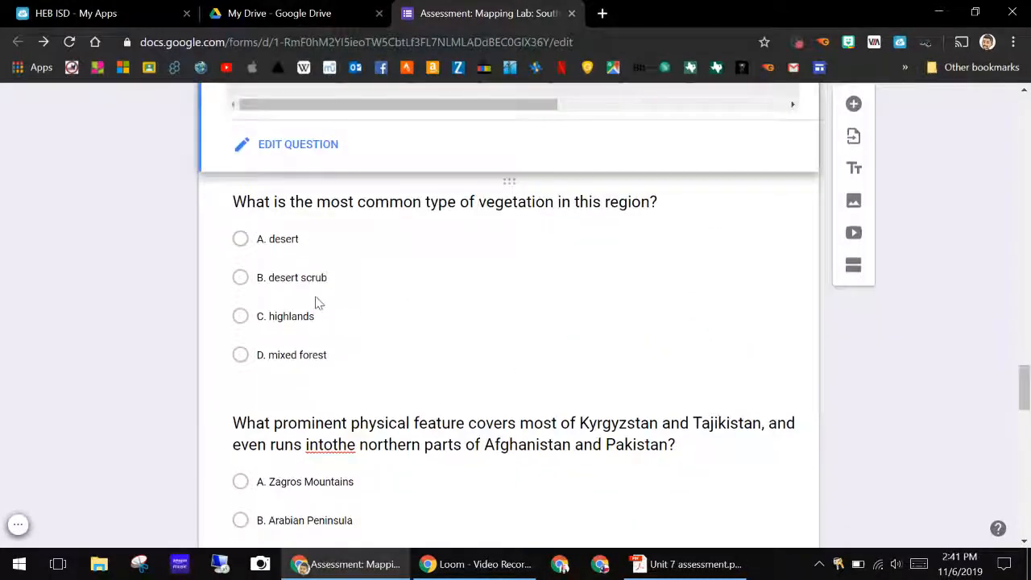
{"action": "left_click", "coordinate": [321, 315]}
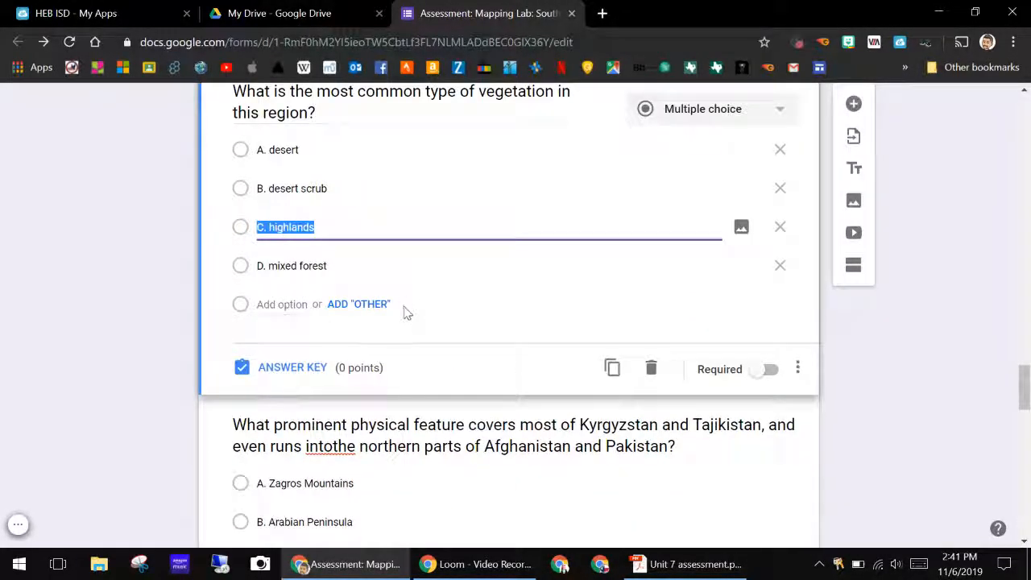
{"action": "left_click", "coordinate": [280, 368]}
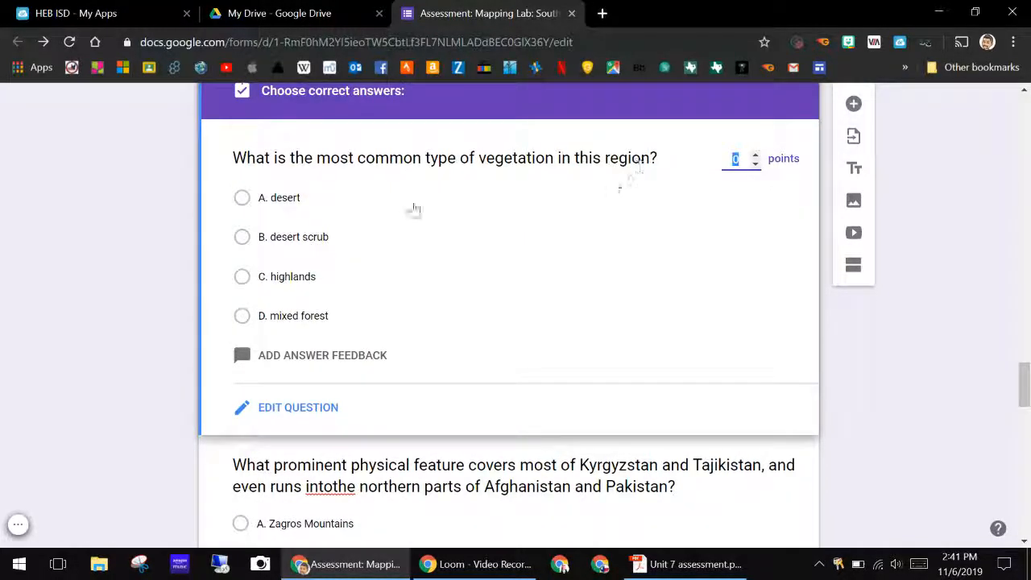
{"action": "left_click", "coordinate": [242, 277]}
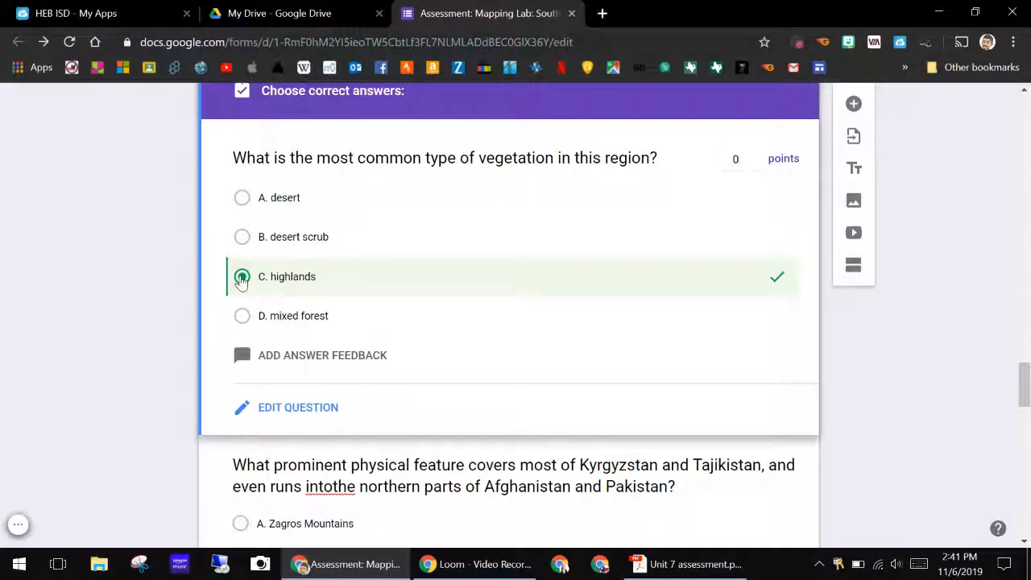
{"action": "left_click", "coordinate": [744, 157]}
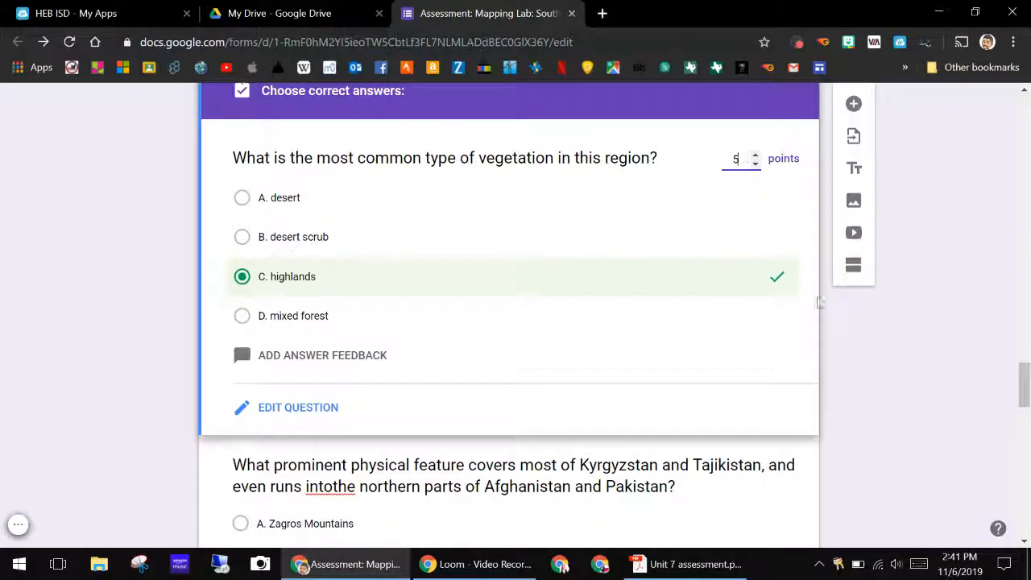
{"action": "left_click", "coordinate": [750, 378]}
Check the form's total points, then return to the question about the physical feature covering most of Kyrgyzstan and Tajikistan
{"action": "left_click_drag", "start_coordinate": [1021, 373], "coordinate": [992, 75]}
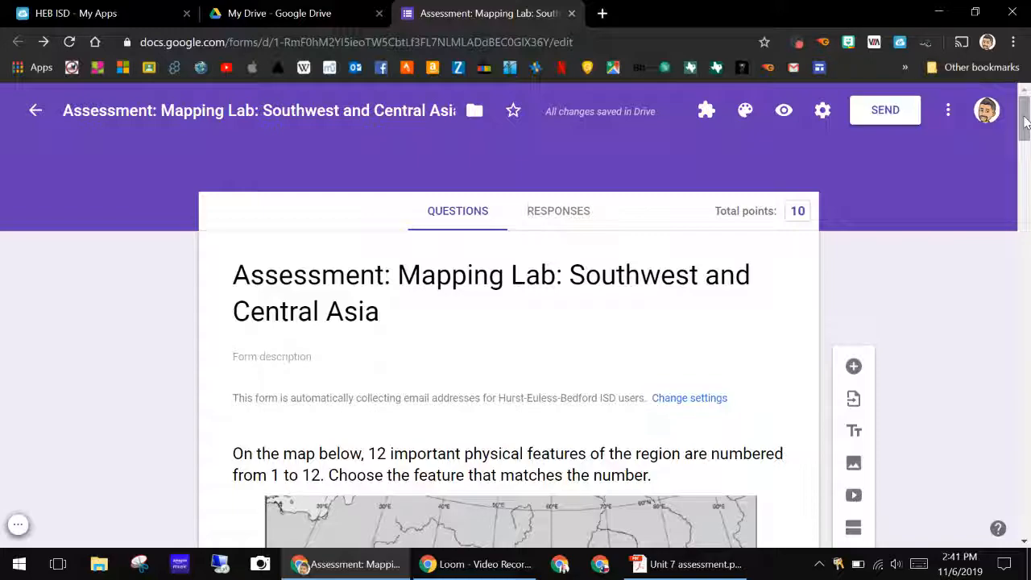
{"action": "left_click_drag", "start_coordinate": [1025, 120], "coordinate": [1024, 414]}
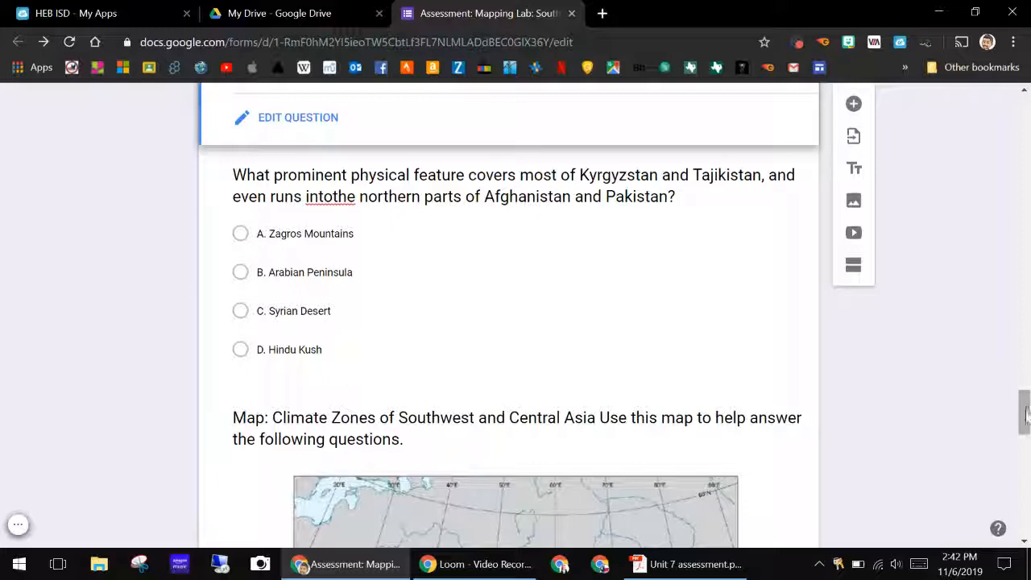
{"action": "left_click_drag", "start_coordinate": [1026, 420], "coordinate": [1026, 423]}
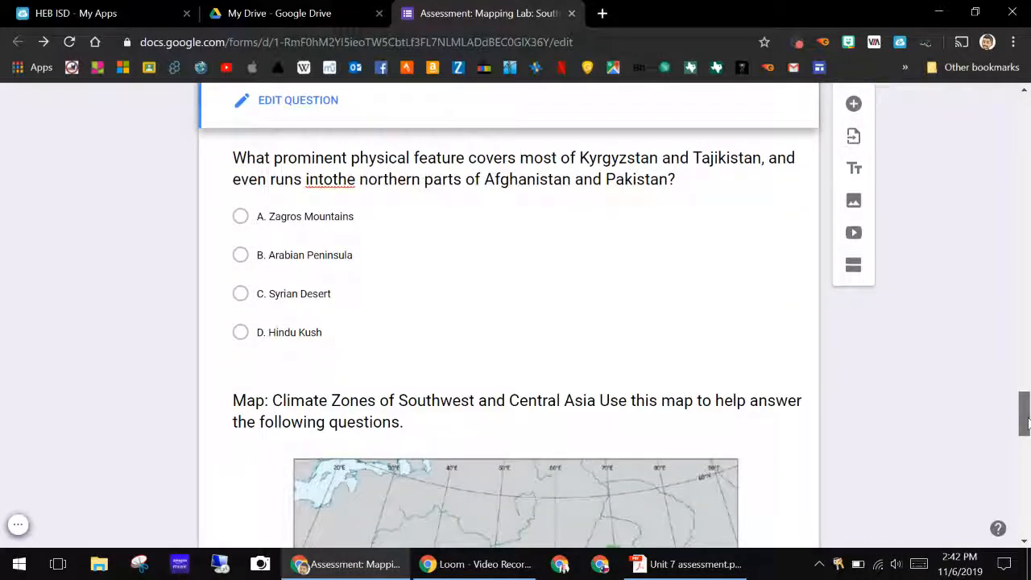
{"action": "left_click_drag", "start_coordinate": [1026, 422], "coordinate": [1027, 426]}
{"action": "scroll", "coordinate": [398, 232], "scroll_direction": "up", "scroll_amount": 1}
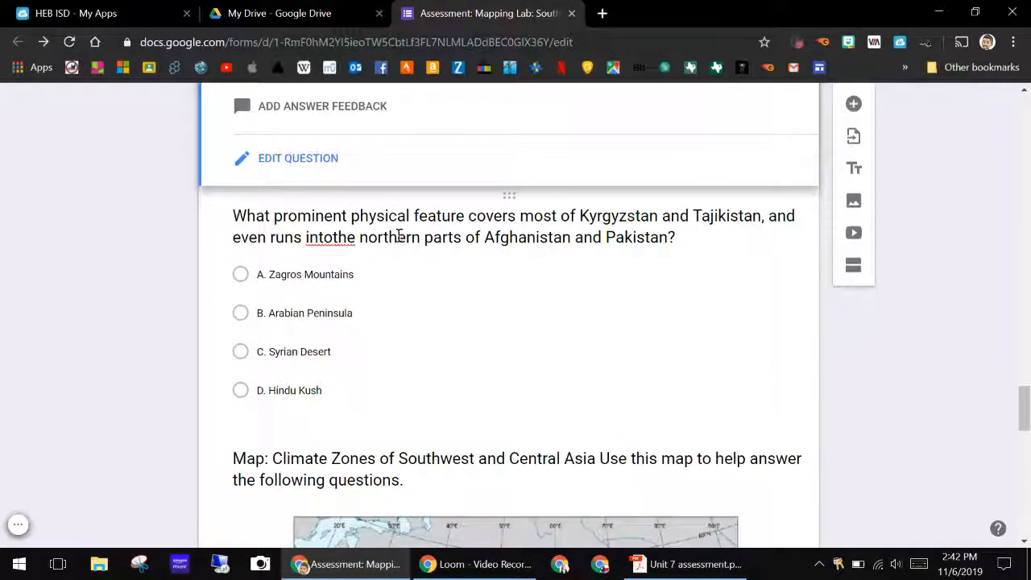
In the answer key of the Kyrgyzstan and Tajikistan physical feature question, mark "B. Arabian Peninsula" as the correct answer
{"action": "left_click", "coordinate": [410, 277]}
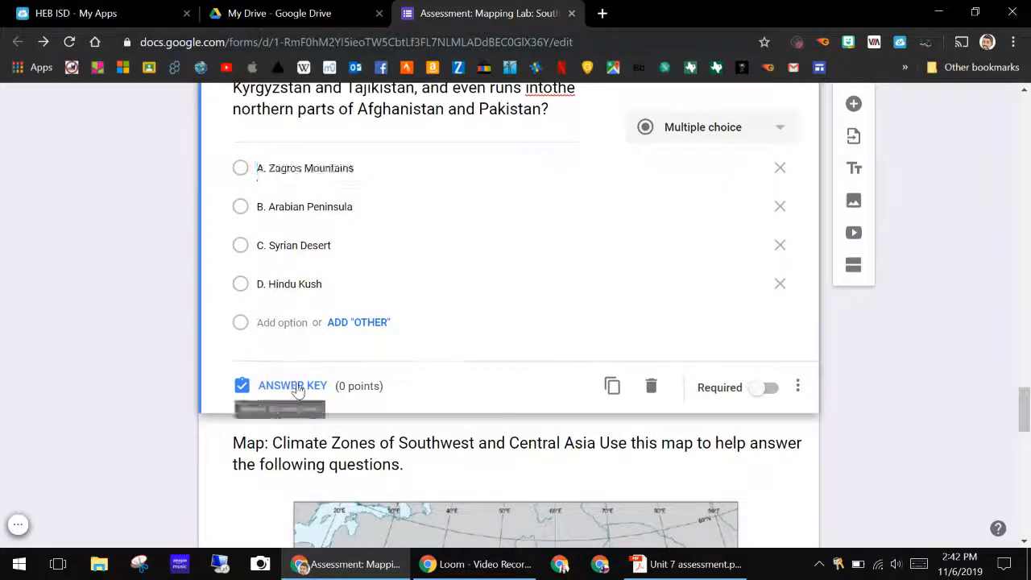
{"action": "left_click", "coordinate": [295, 385]}
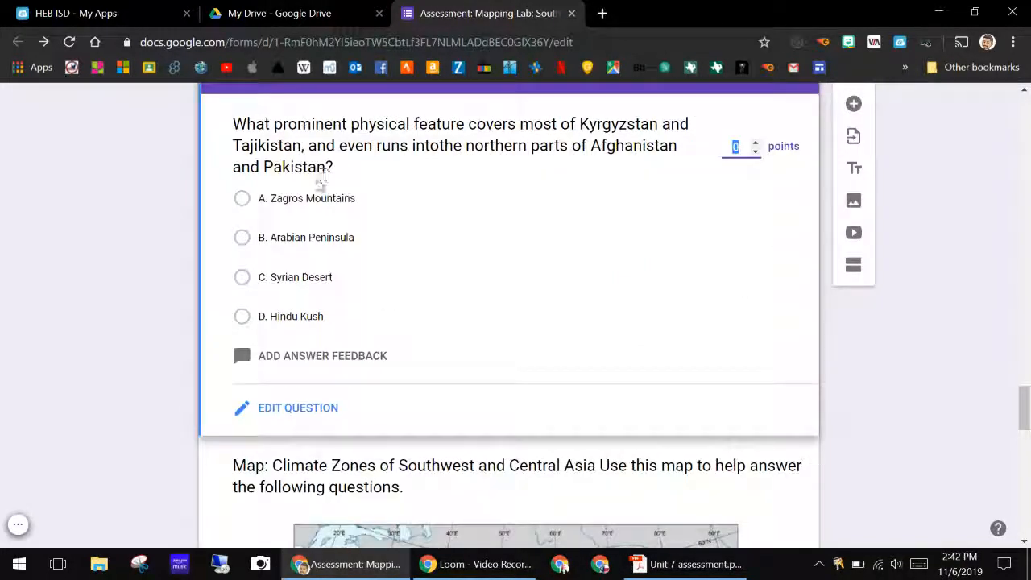
{"action": "left_click", "coordinate": [244, 239]}
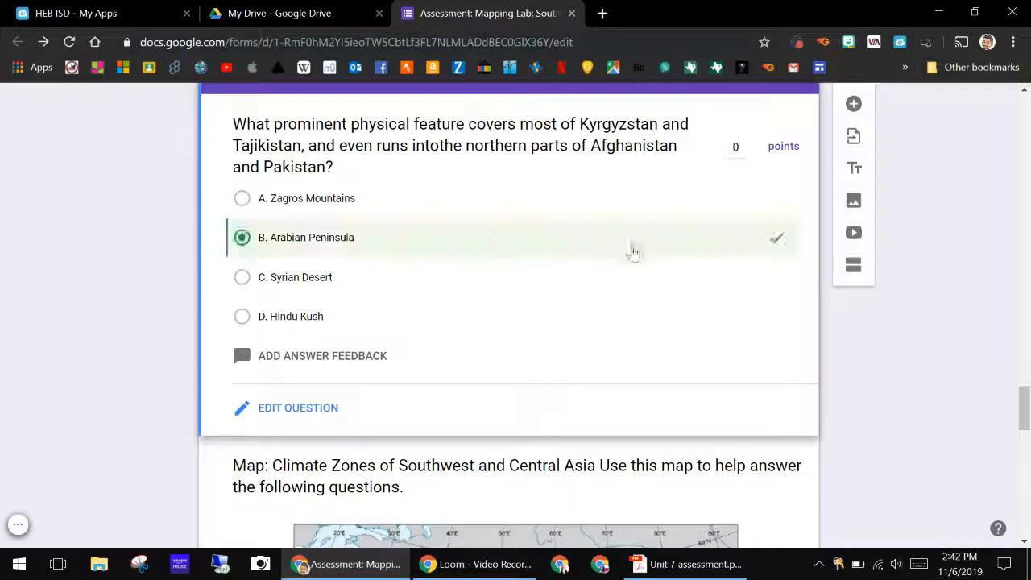
Look over the remaining questions and the top of the form, and open Google Classroom in a new browser tab
{"action": "scroll", "coordinate": [883, 295], "scroll_direction": "down", "scroll_amount": 10}
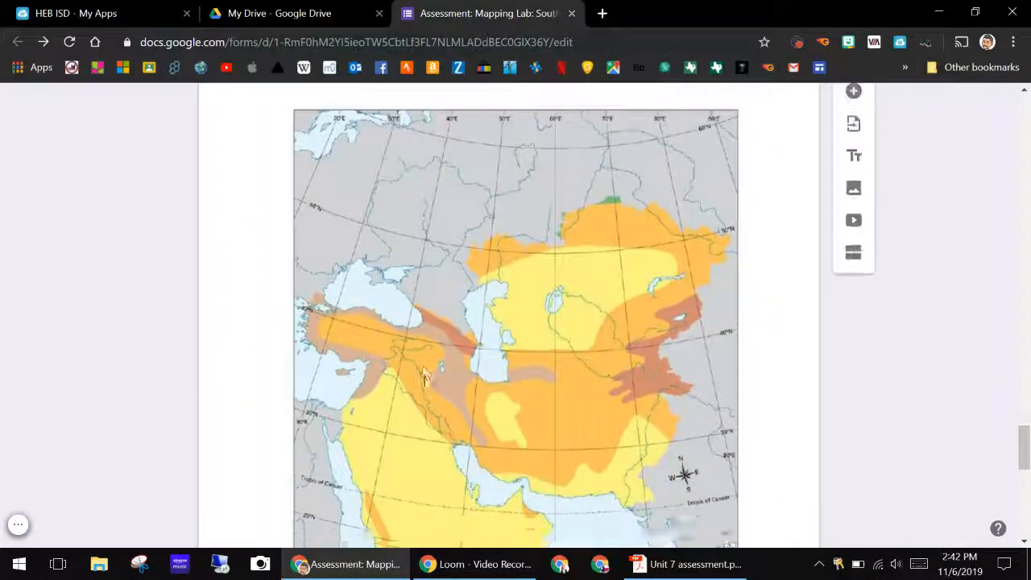
{"action": "scroll", "coordinate": [306, 368], "scroll_direction": "down", "scroll_amount": 3}
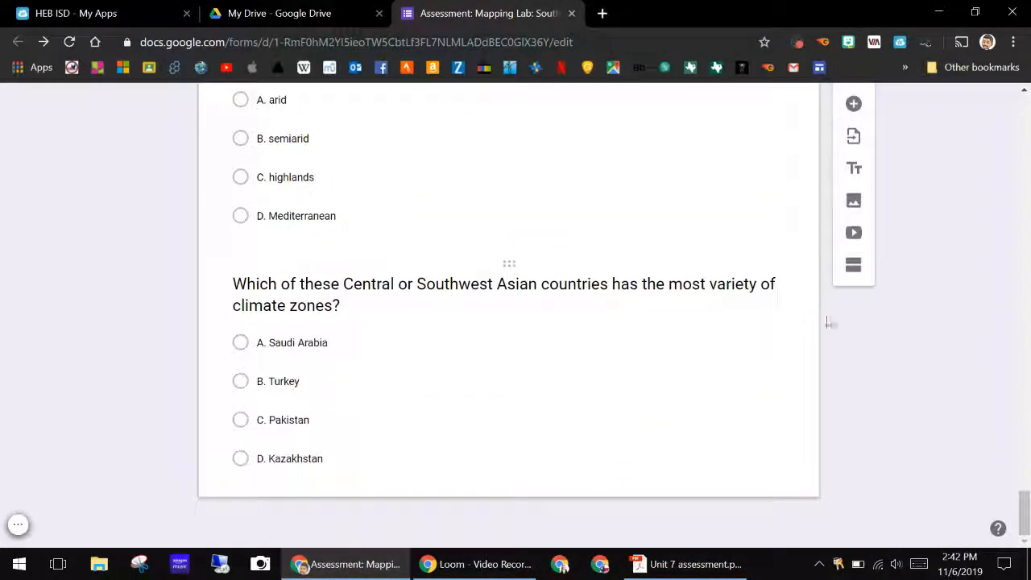
{"action": "scroll", "coordinate": [998, 362], "scroll_direction": "up", "scroll_amount": 2}
{"action": "scroll", "coordinate": [999, 362], "scroll_direction": "up", "scroll_amount": 20}
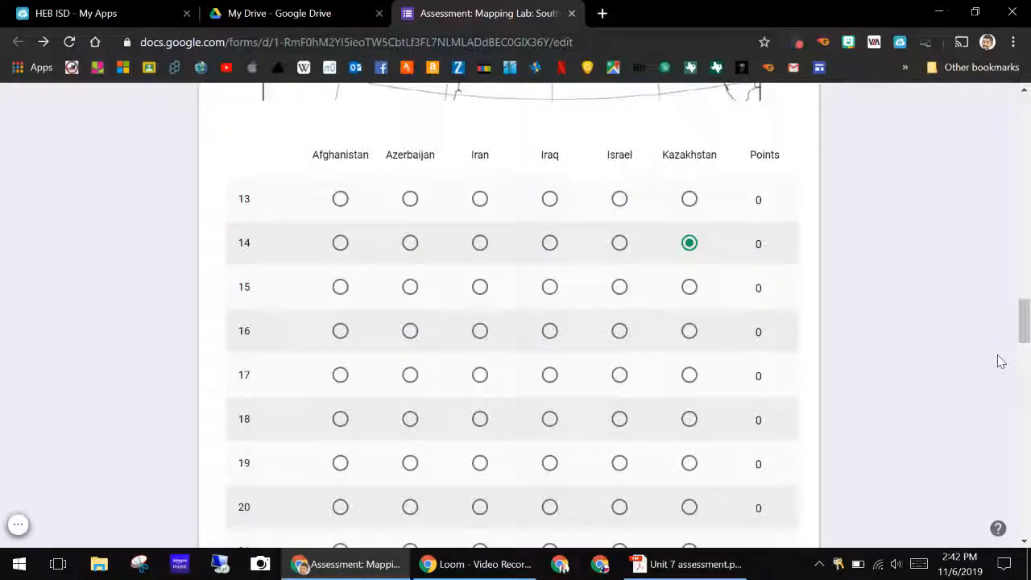
{"action": "scroll", "coordinate": [999, 361], "scroll_direction": "up", "scroll_amount": 15}
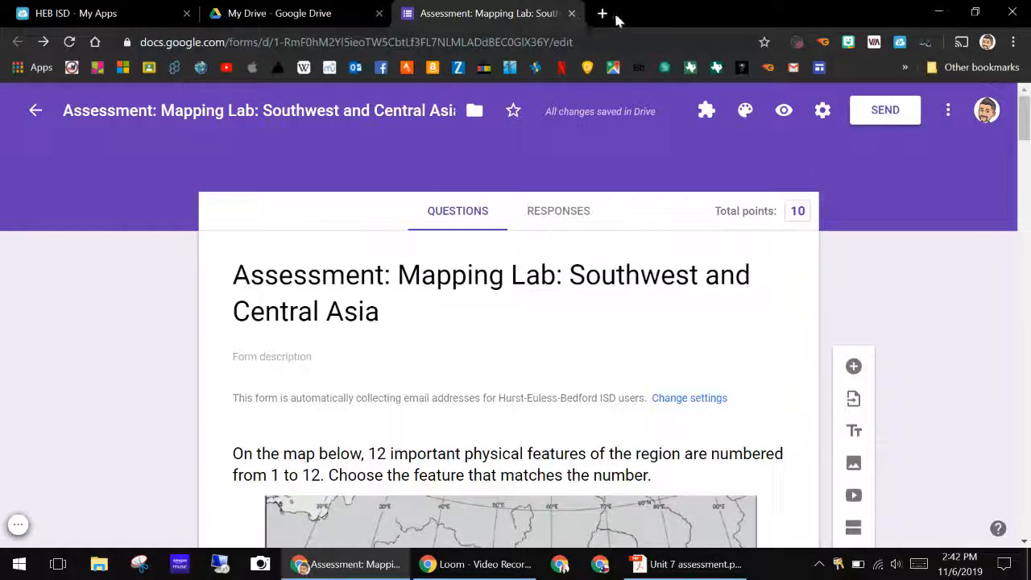
{"action": "left_click", "coordinate": [601, 14]}
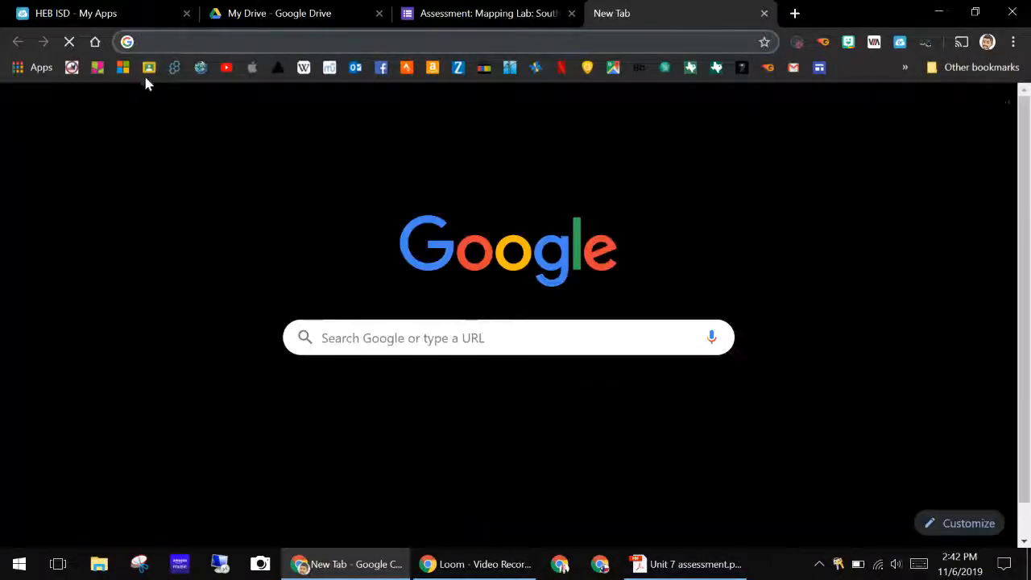
{"action": "left_click", "coordinate": [151, 71]}
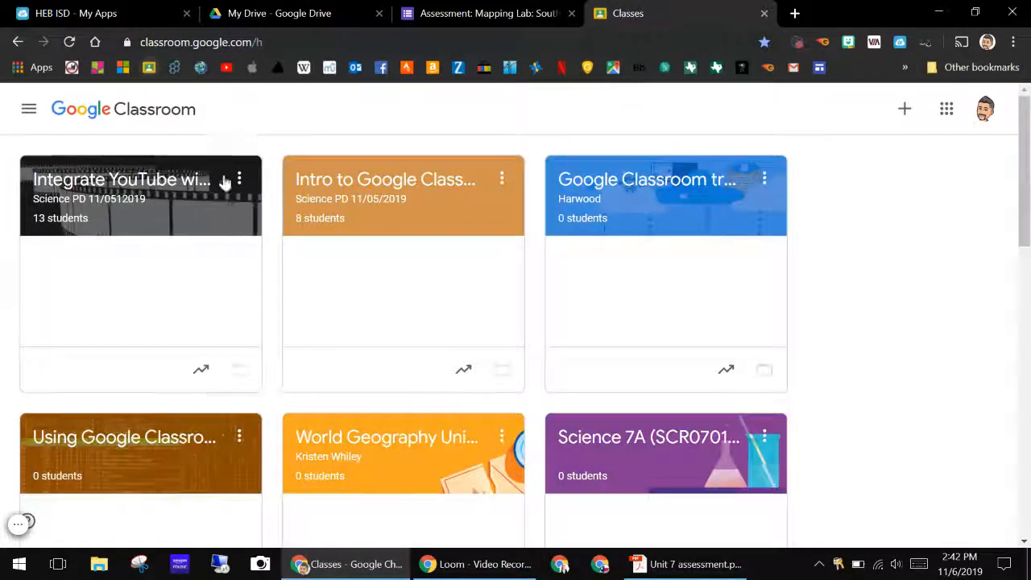
Find the Blended Science 7A (SCM0704-14) class and open its classwork page
{"action": "scroll", "coordinate": [801, 306], "scroll_direction": "down", "scroll_amount": 2}
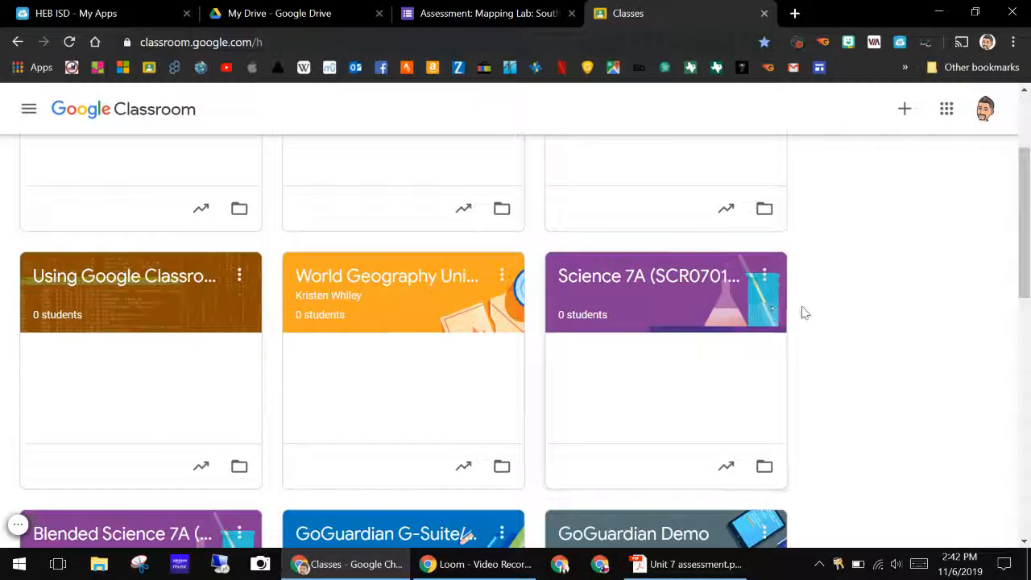
{"action": "scroll", "coordinate": [801, 310], "scroll_direction": "down", "scroll_amount": 3}
{"action": "scroll", "coordinate": [801, 310], "scroll_direction": "down", "scroll_amount": 2}
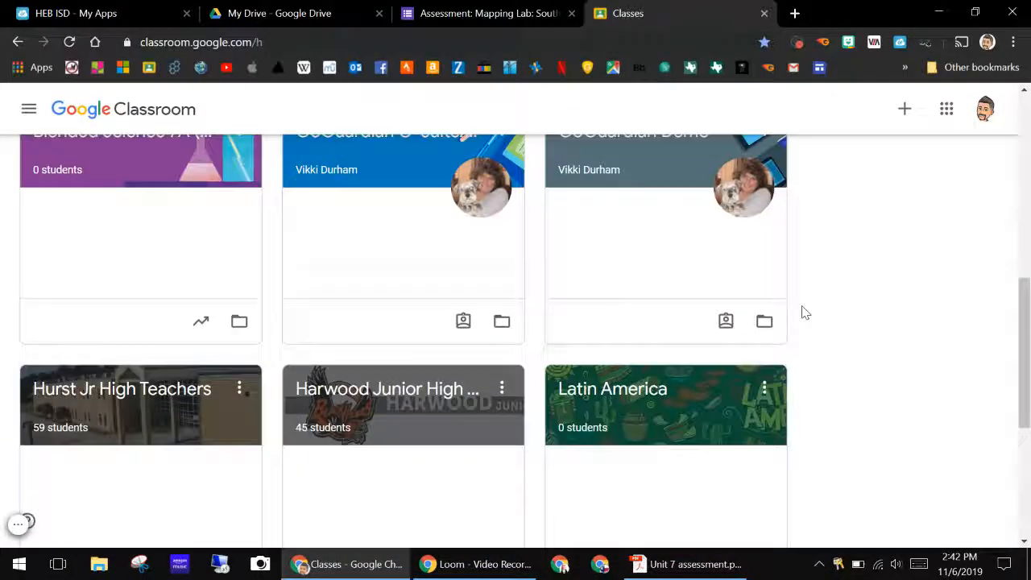
{"action": "scroll", "coordinate": [196, 301], "scroll_direction": "down", "scroll_amount": 1}
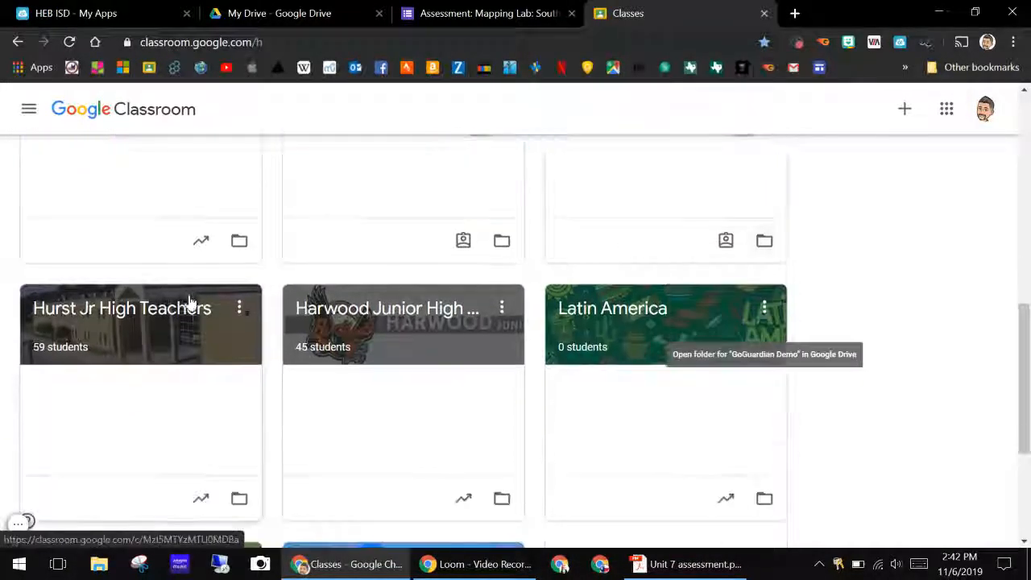
{"action": "scroll", "coordinate": [177, 318], "scroll_direction": "up", "scroll_amount": 4}
{"action": "left_click", "coordinate": [182, 374]}
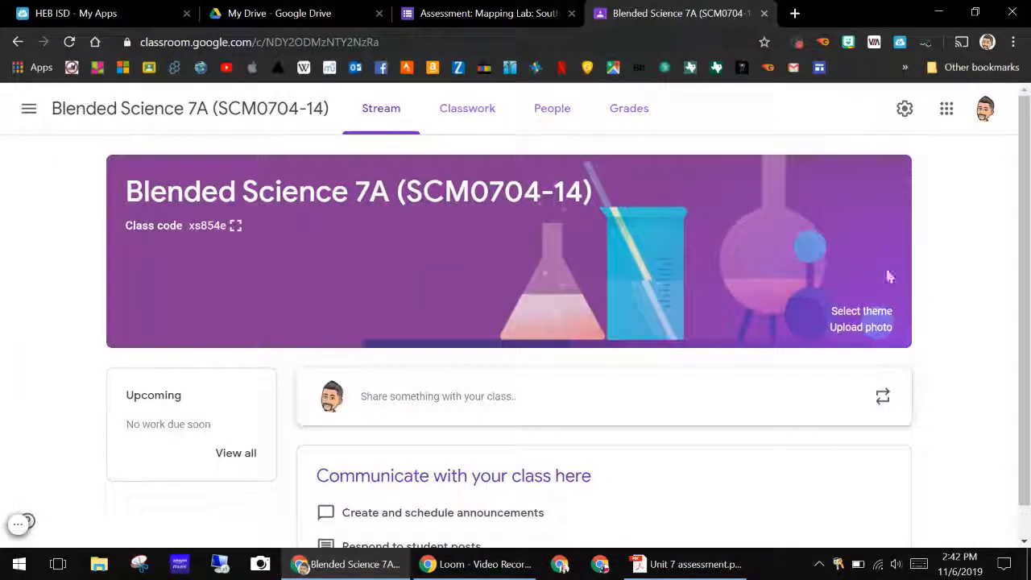
{"action": "left_click", "coordinate": [492, 111]}
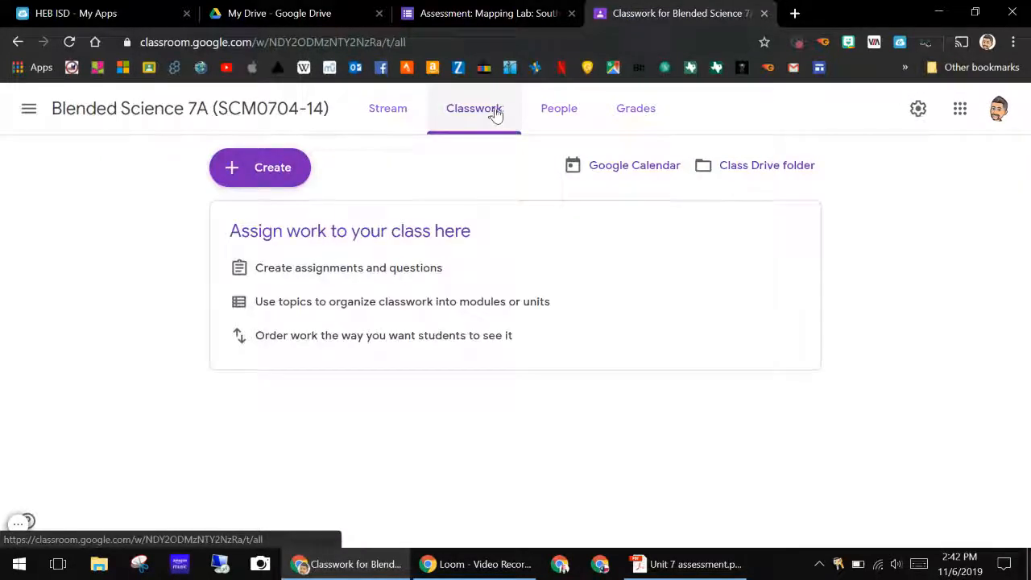
{"action": "left_click", "coordinate": [302, 167]}
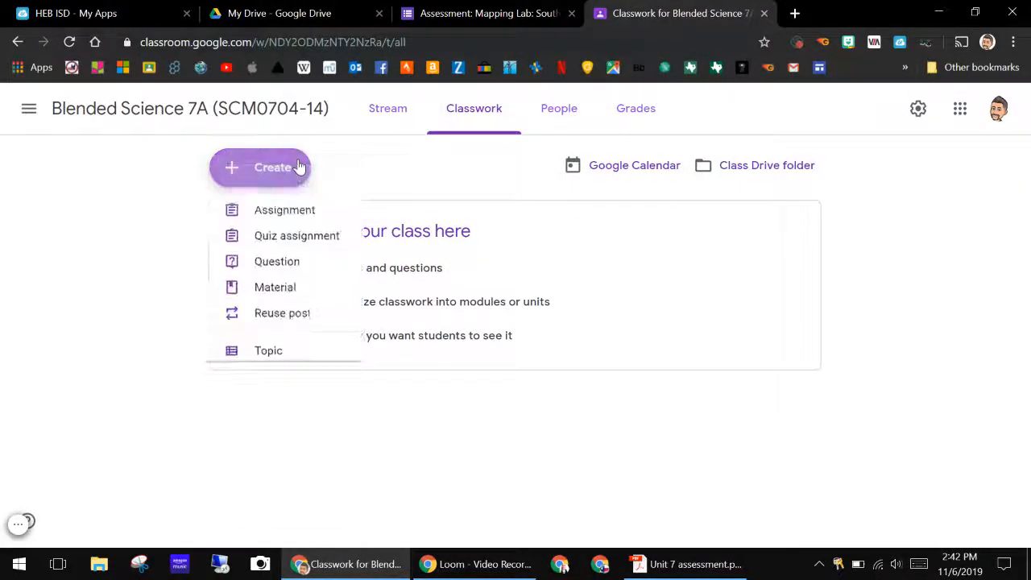
{"action": "left_click", "coordinate": [295, 214]}
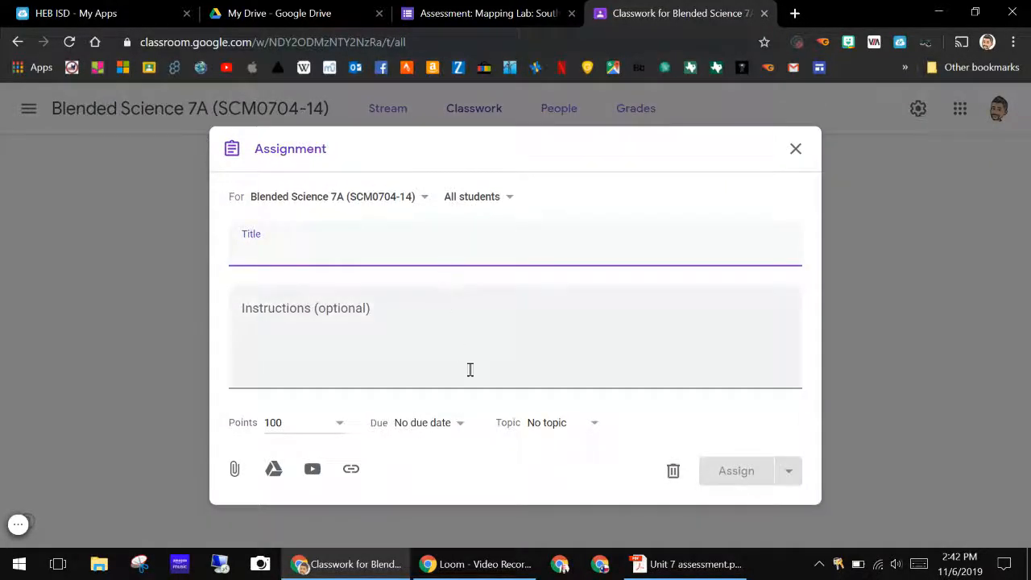
{"action": "left_click", "coordinate": [273, 470]}
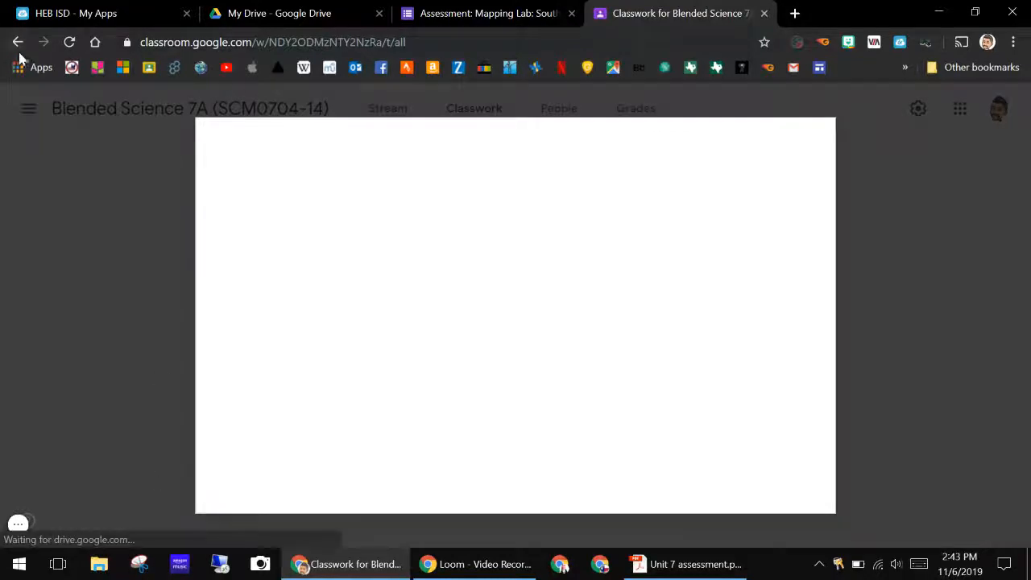
{"action": "left_click", "coordinate": [69, 42]}
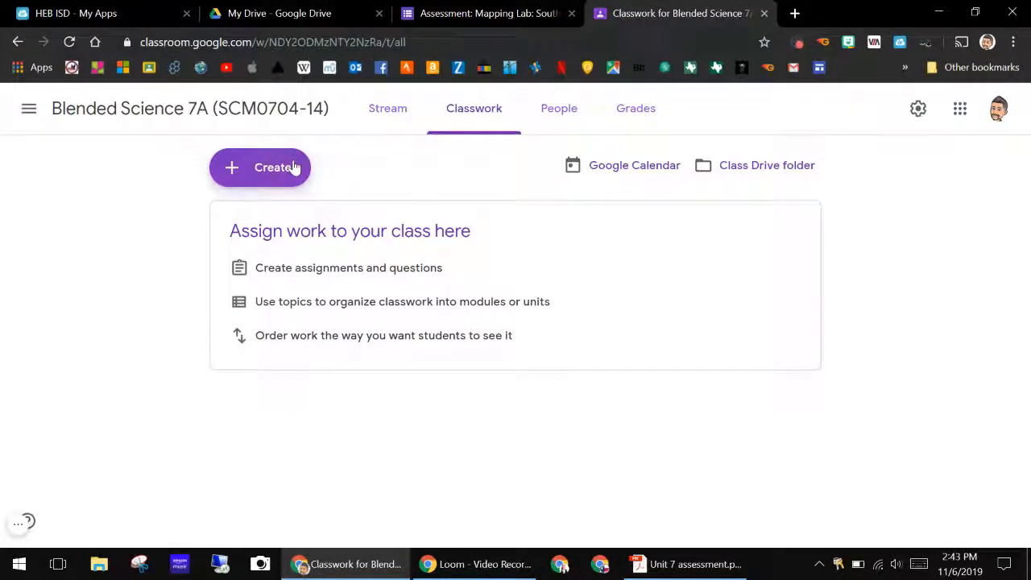
Start a new assignment for the Blended Science 7A class
{"action": "left_click", "coordinate": [294, 166]}
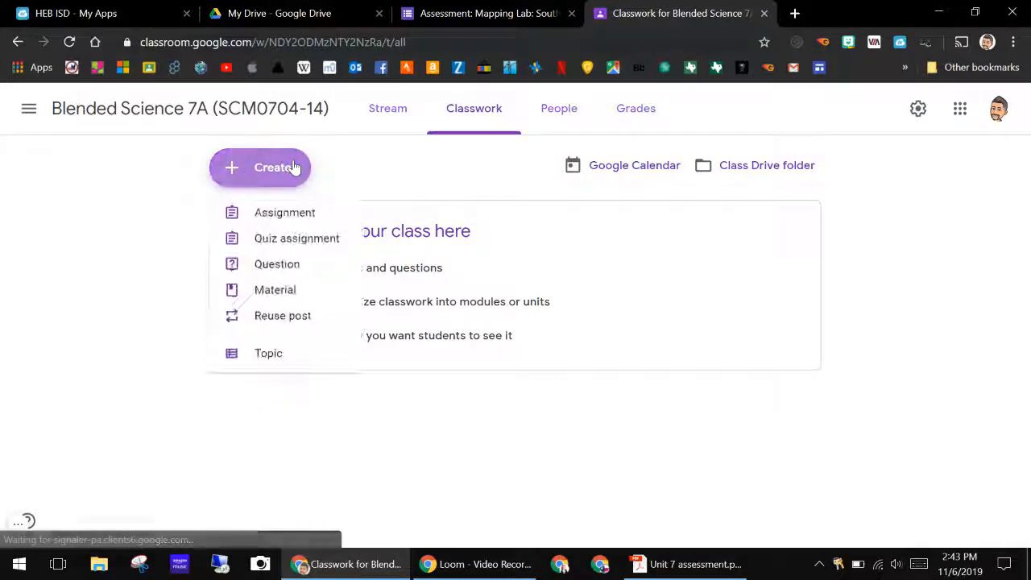
{"action": "left_click", "coordinate": [287, 216]}
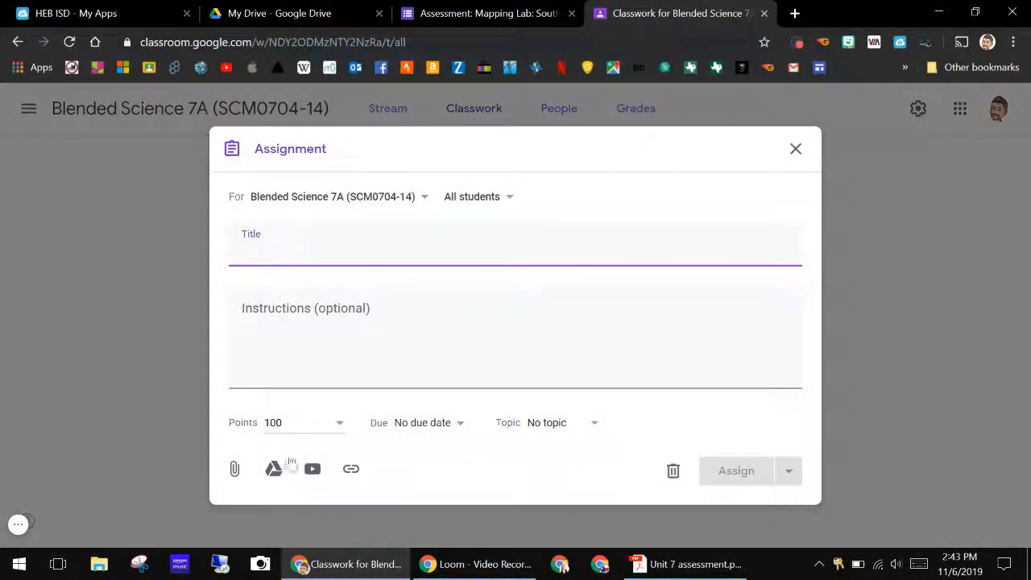
{"action": "left_click", "coordinate": [274, 468]}
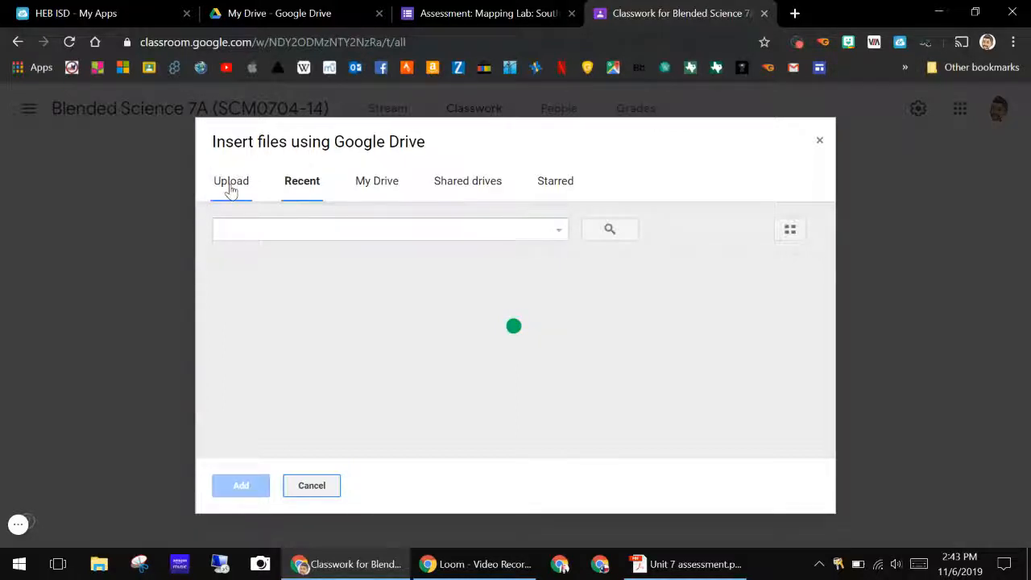
{"action": "left_click", "coordinate": [237, 235]}
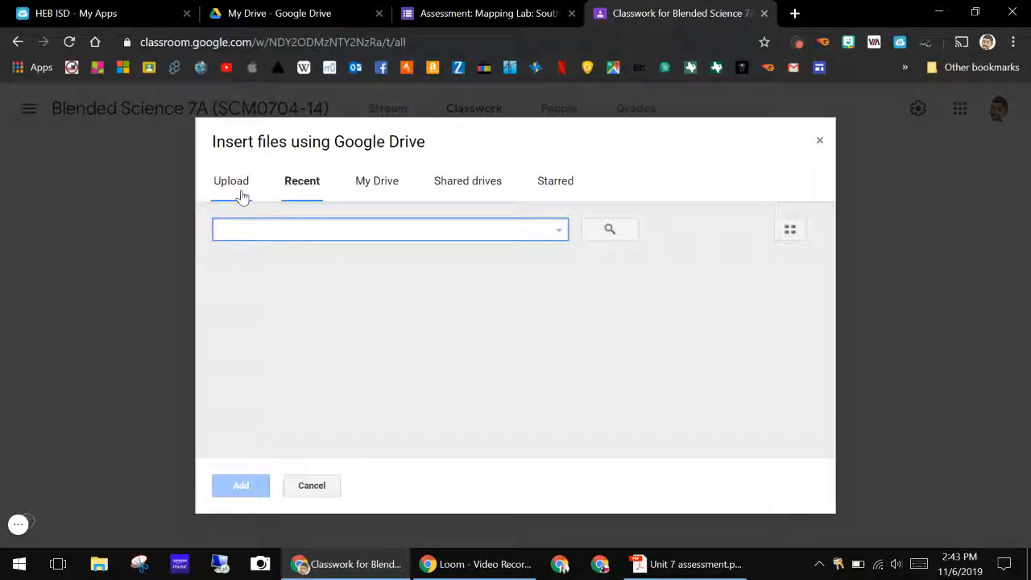
{"action": "left_click", "coordinate": [370, 184]}
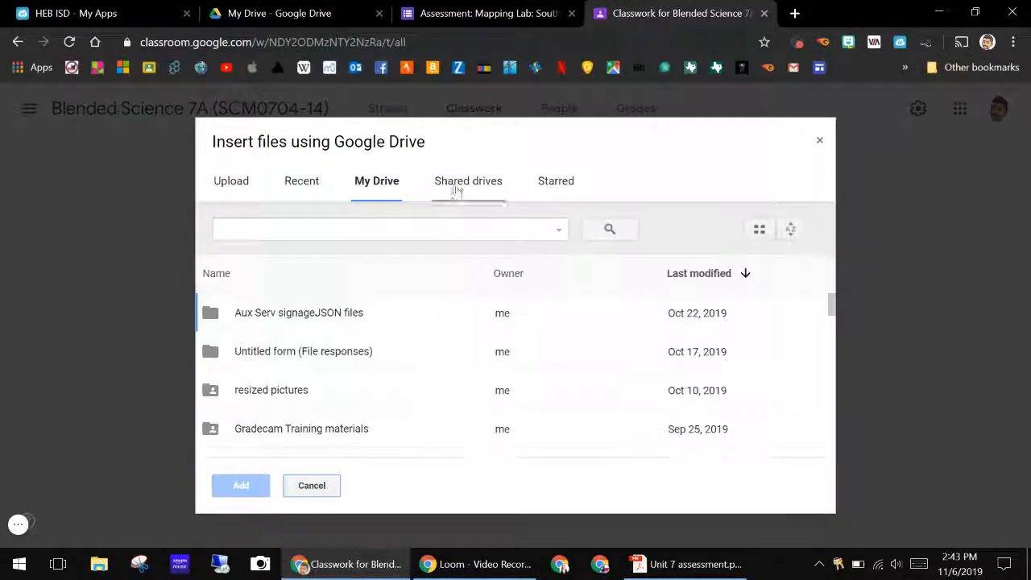
{"action": "left_click", "coordinate": [308, 187]}
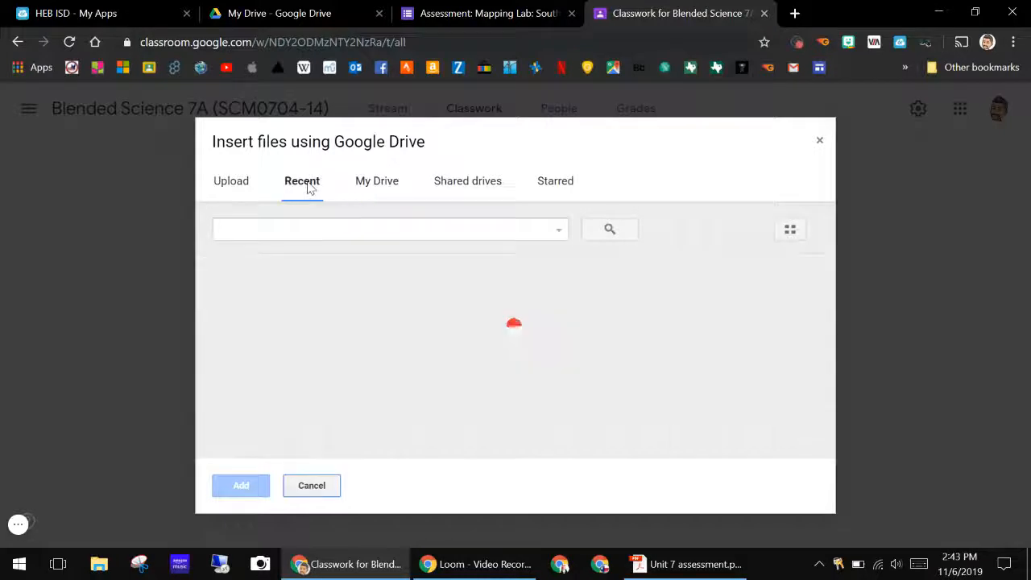
{"action": "left_click", "coordinate": [366, 191]}
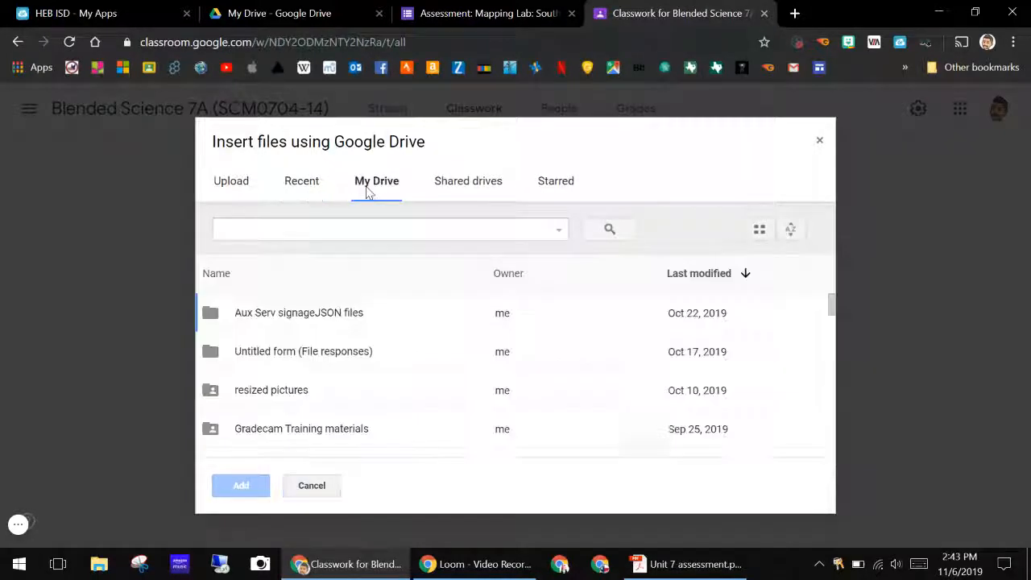
{"action": "left_click", "coordinate": [560, 232]}
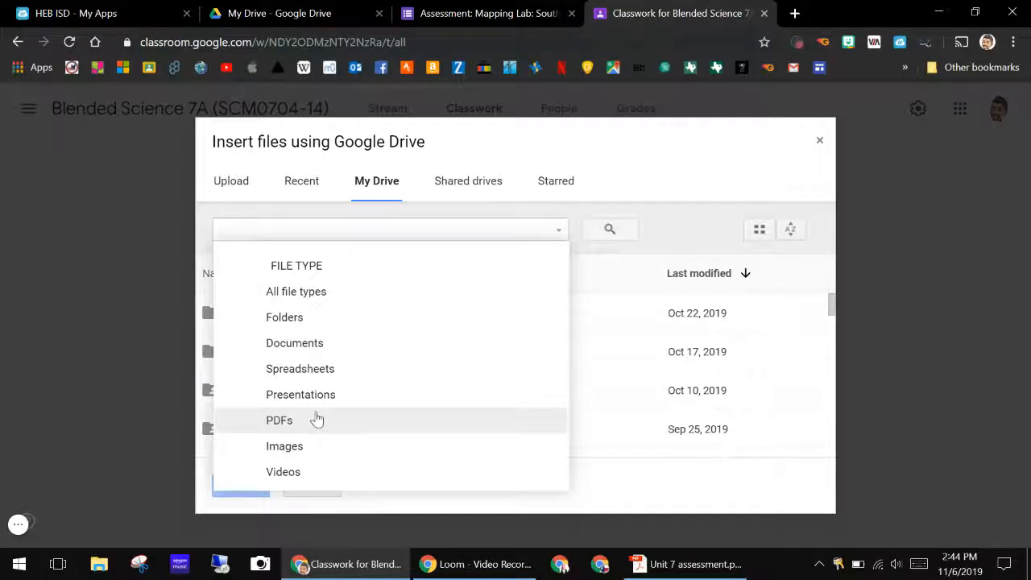
{"action": "left_click", "coordinate": [331, 298]}
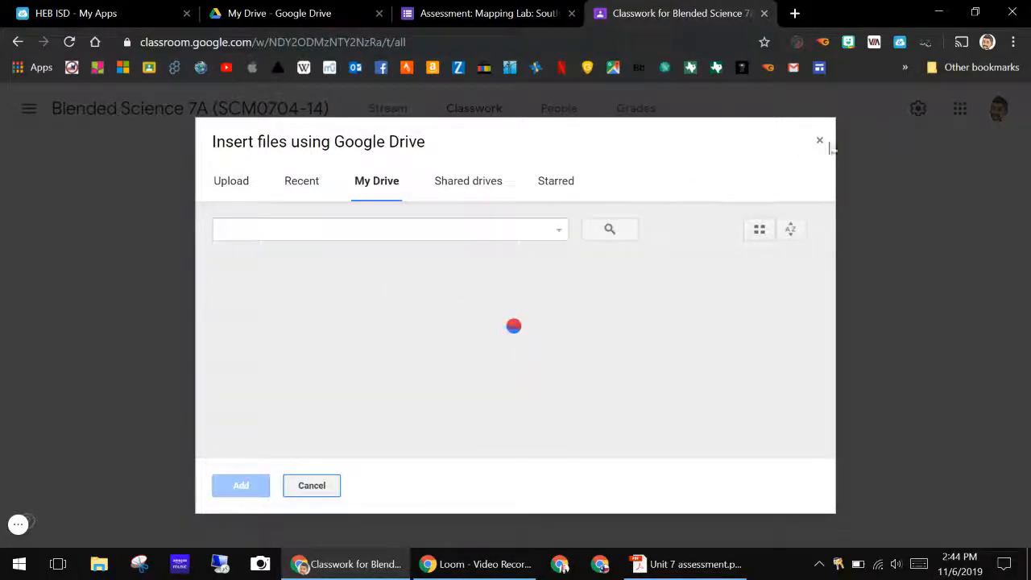
{"action": "left_click", "coordinate": [819, 143]}
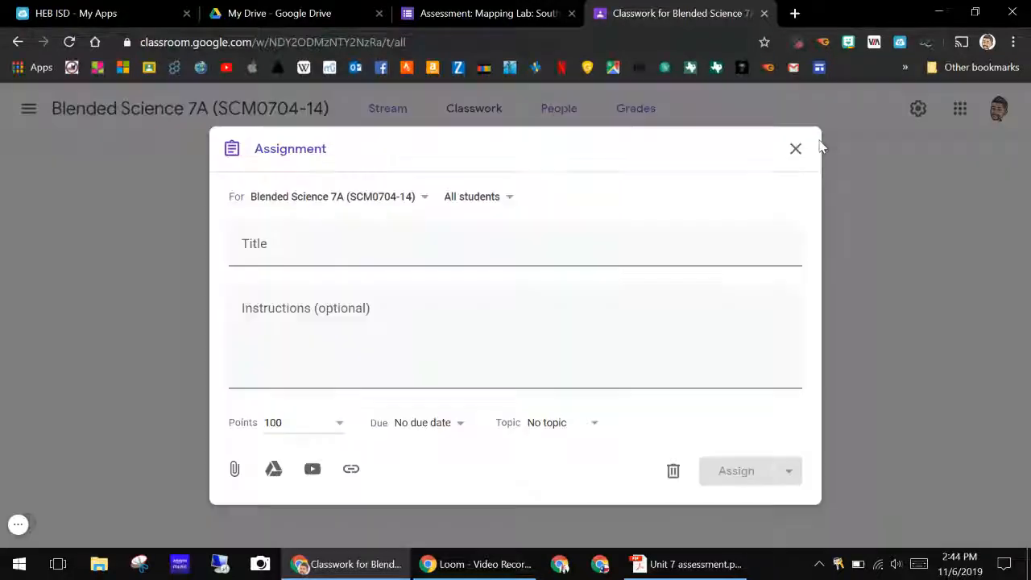
Attach the recent Google Drive form "Assessment: Mapping Lab: Southwest and Central Asia" to the assignment
{"action": "left_click", "coordinate": [274, 469]}
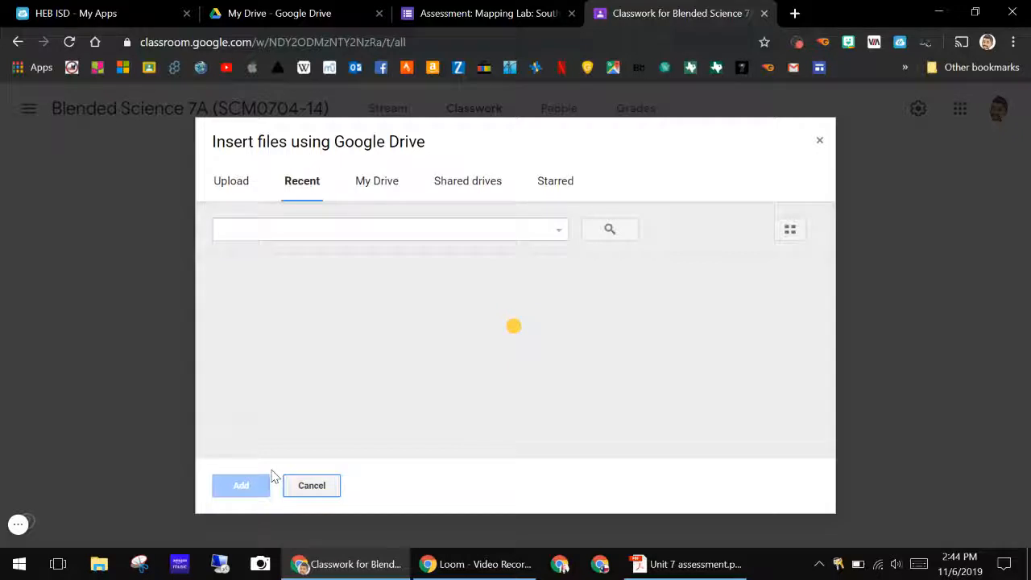
{"action": "left_click", "coordinate": [297, 342]}
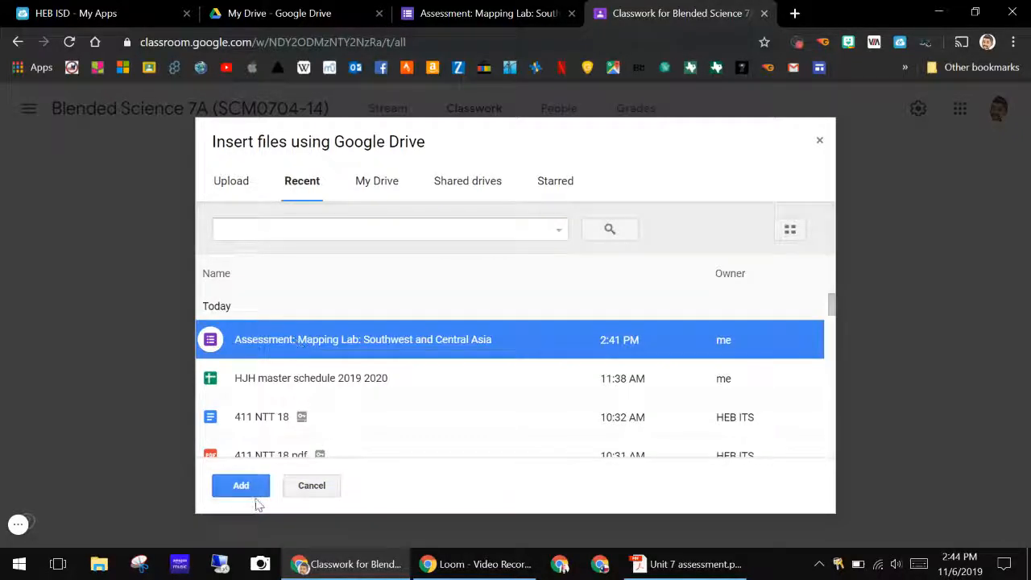
{"action": "left_click", "coordinate": [256, 487]}
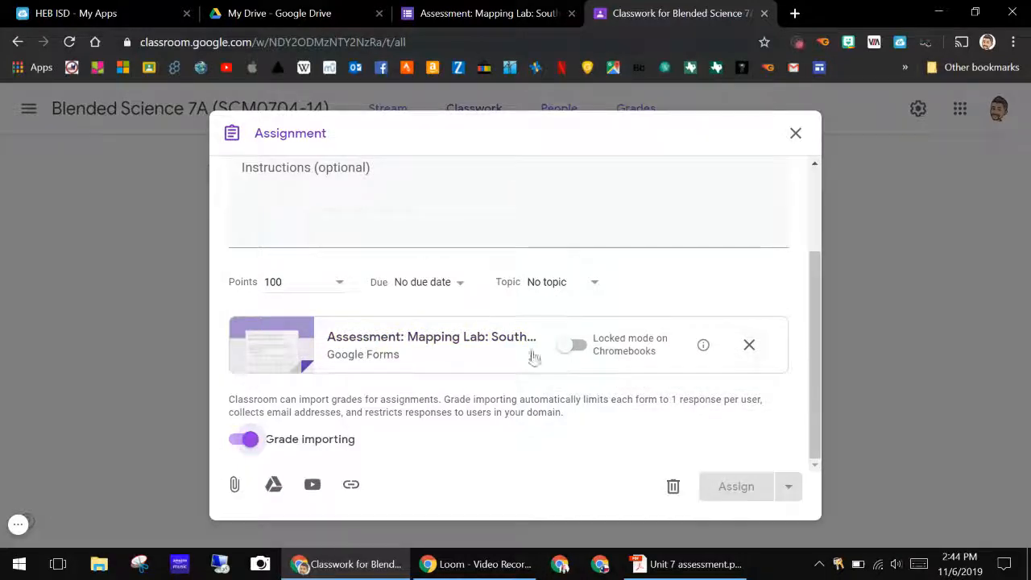
Title the assignment "Assessment" and check the grade importing setting below the attached form
{"action": "scroll", "coordinate": [424, 256], "scroll_direction": "up", "scroll_amount": 3}
{"action": "left_click", "coordinate": [313, 229]}
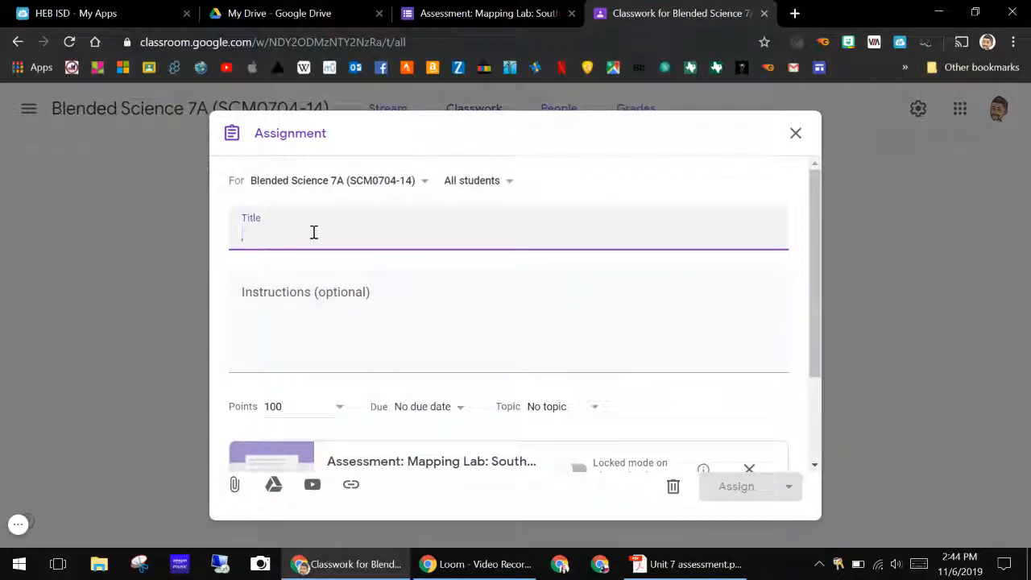
{"action": "type", "text": "Assessmen"}
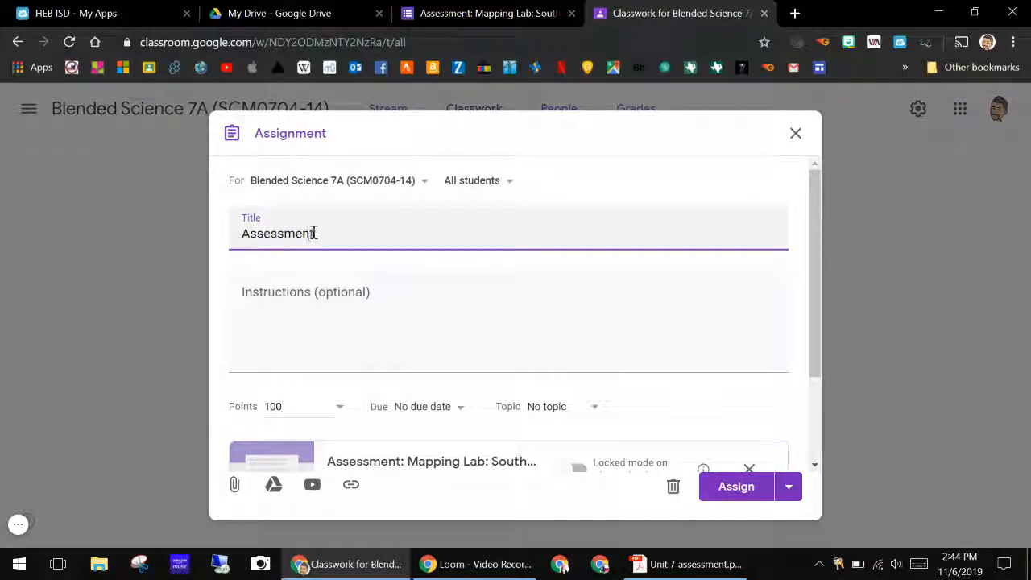
{"action": "key", "text": "Tab"}
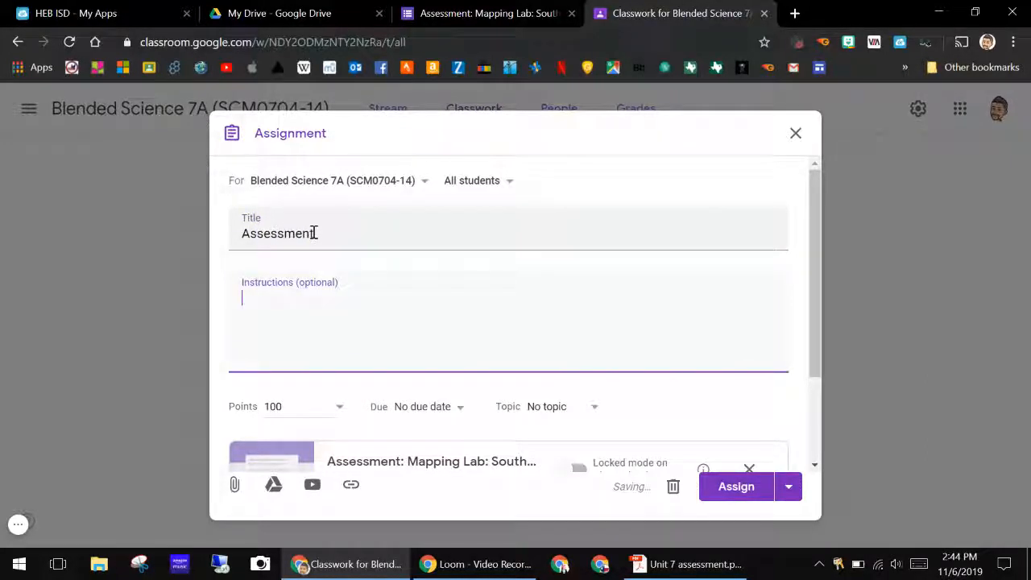
{"action": "scroll", "coordinate": [490, 338], "scroll_direction": "down", "scroll_amount": 2}
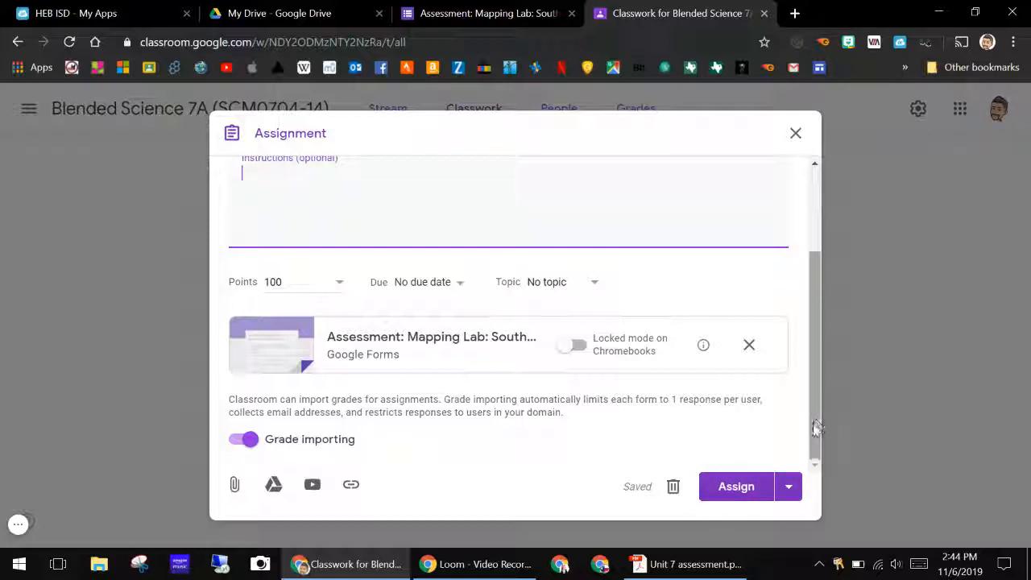
Schedule the assignment for Nov 7, 2019 at 9:15 AM
{"action": "left_click", "coordinate": [794, 491]}
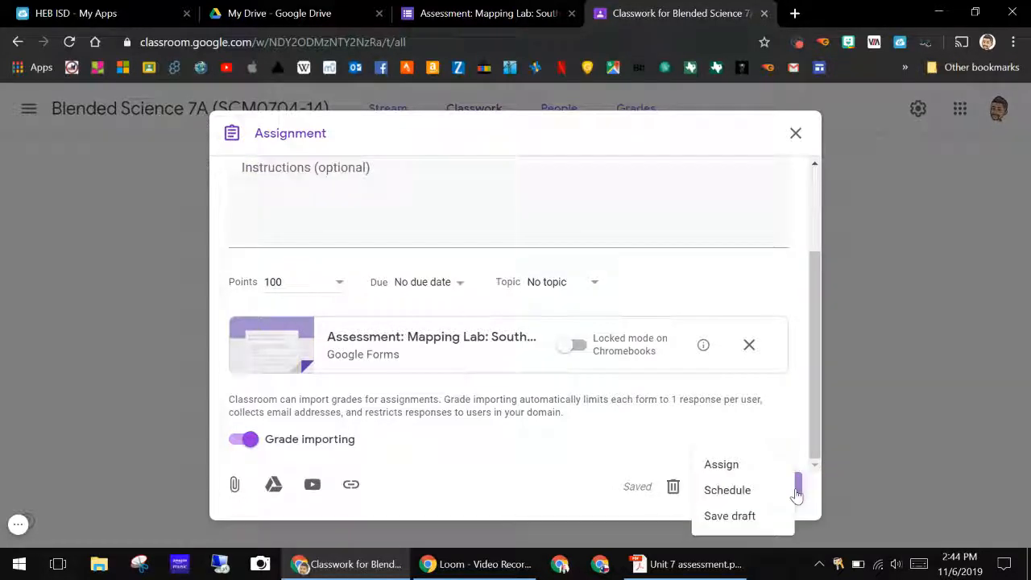
{"action": "left_click", "coordinate": [734, 478]}
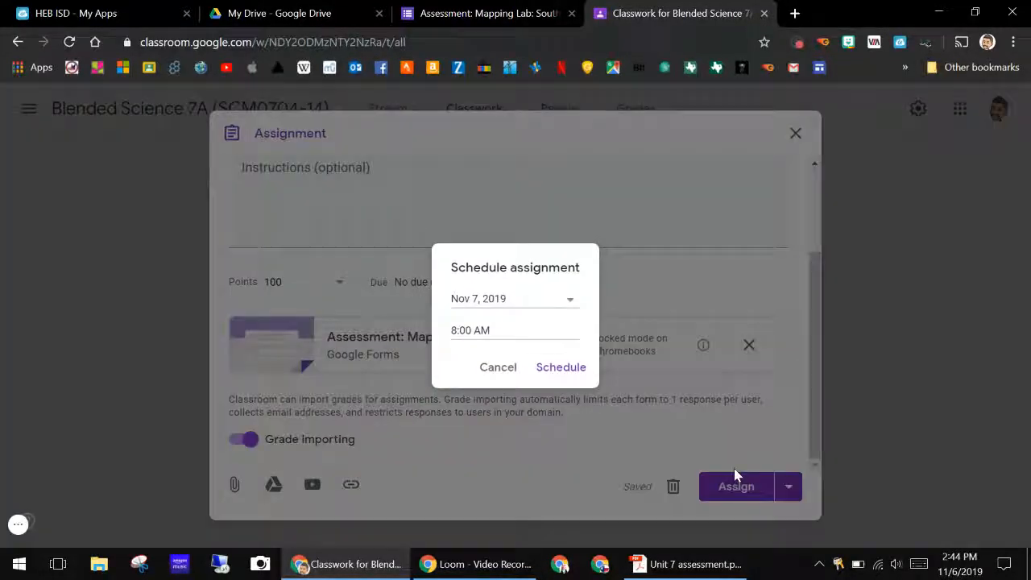
{"action": "left_click", "coordinate": [571, 298]}
{"action": "left_click", "coordinate": [573, 296]}
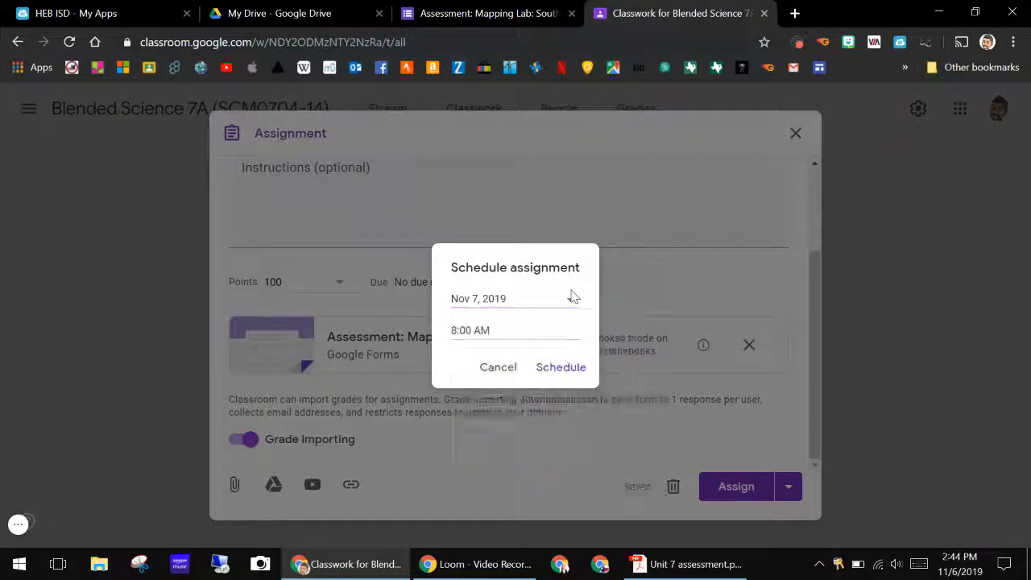
{"action": "left_click", "coordinate": [502, 330]}
{"action": "left_click", "coordinate": [478, 332]}
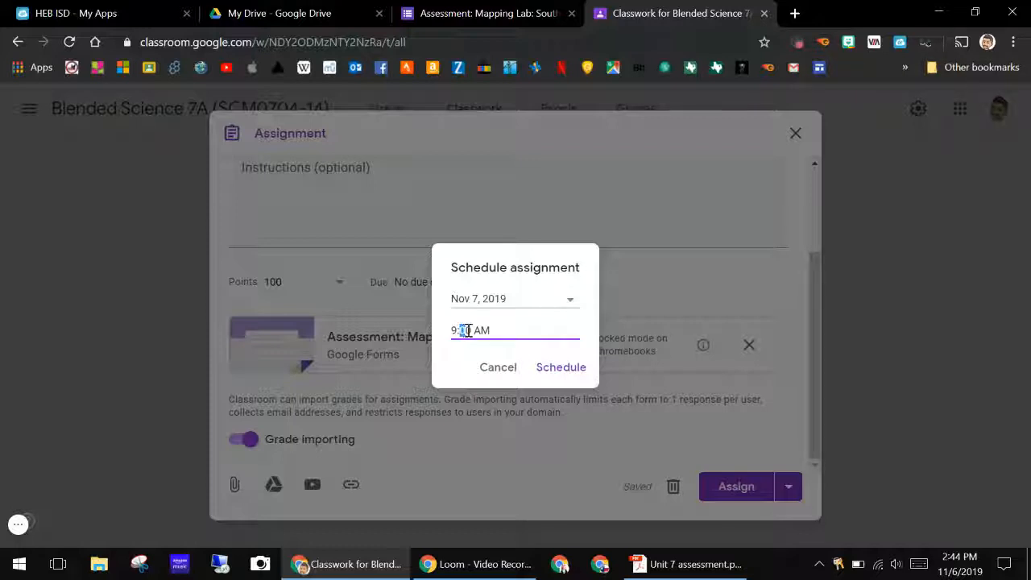
{"action": "type", "text": "15"}
{"action": "left_click", "coordinate": [565, 367]}
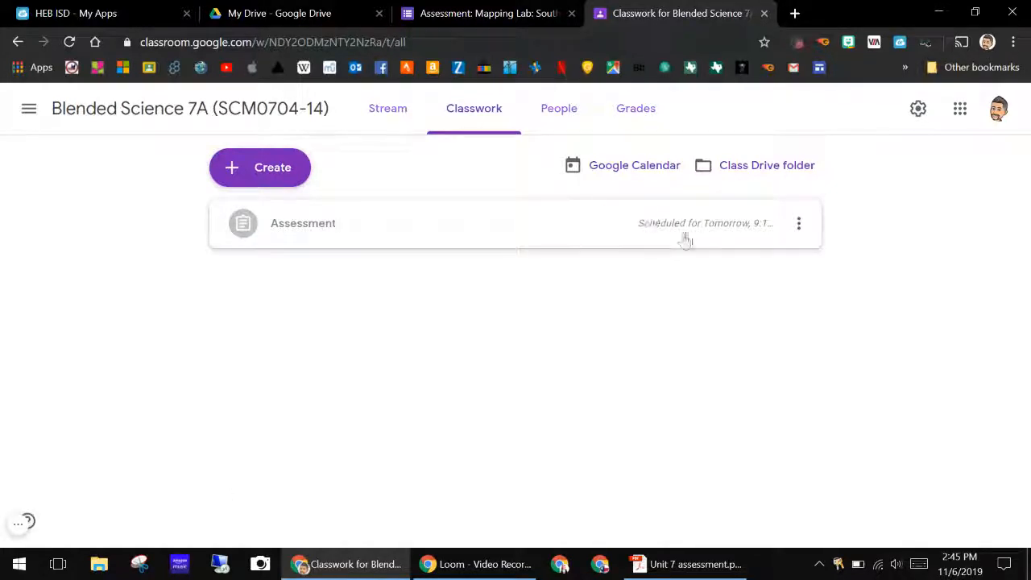
Switch to the form and set its header to the Work and School image of Earth seen from space
{"action": "left_click", "coordinate": [461, 11]}
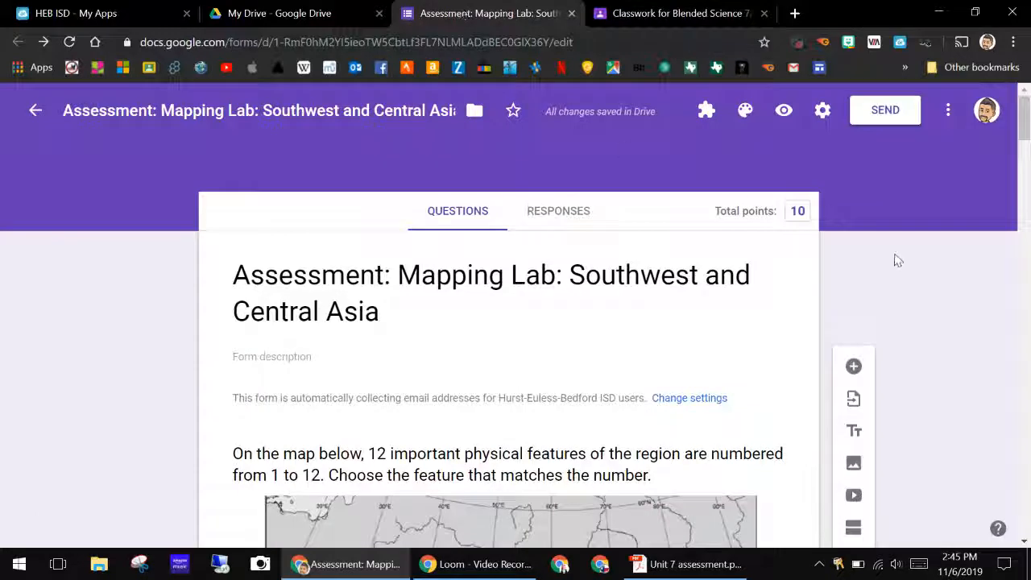
{"action": "left_click", "coordinate": [744, 111]}
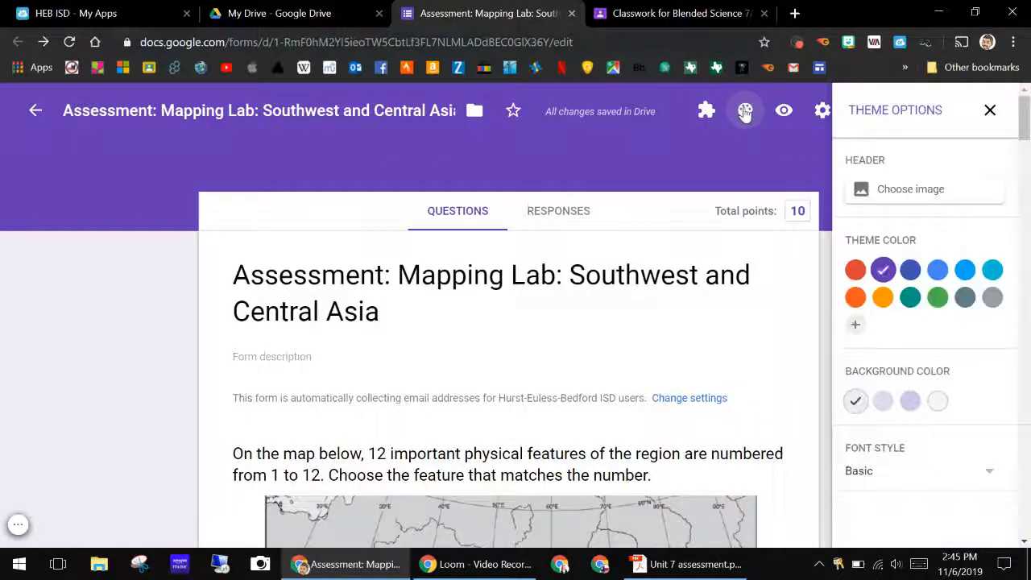
{"action": "left_click", "coordinate": [909, 190]}
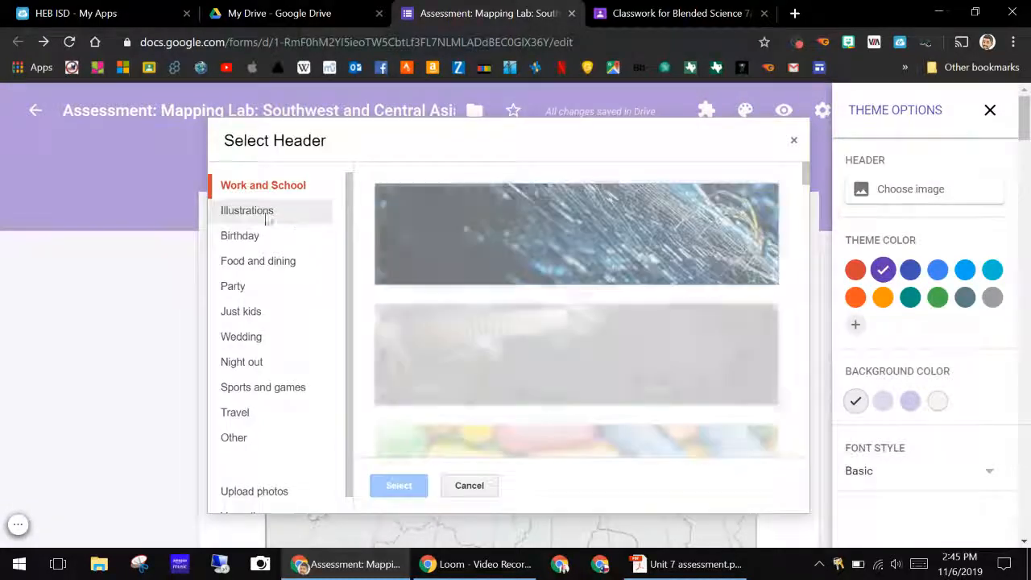
{"action": "scroll", "coordinate": [481, 285], "scroll_direction": "down", "scroll_amount": 10}
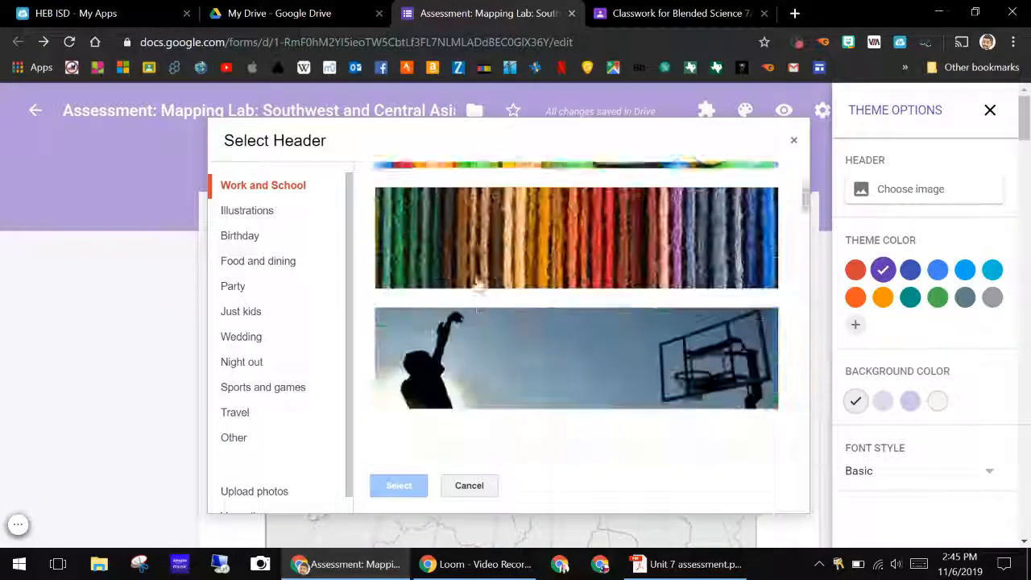
{"action": "scroll", "coordinate": [483, 302], "scroll_direction": "down", "scroll_amount": 10}
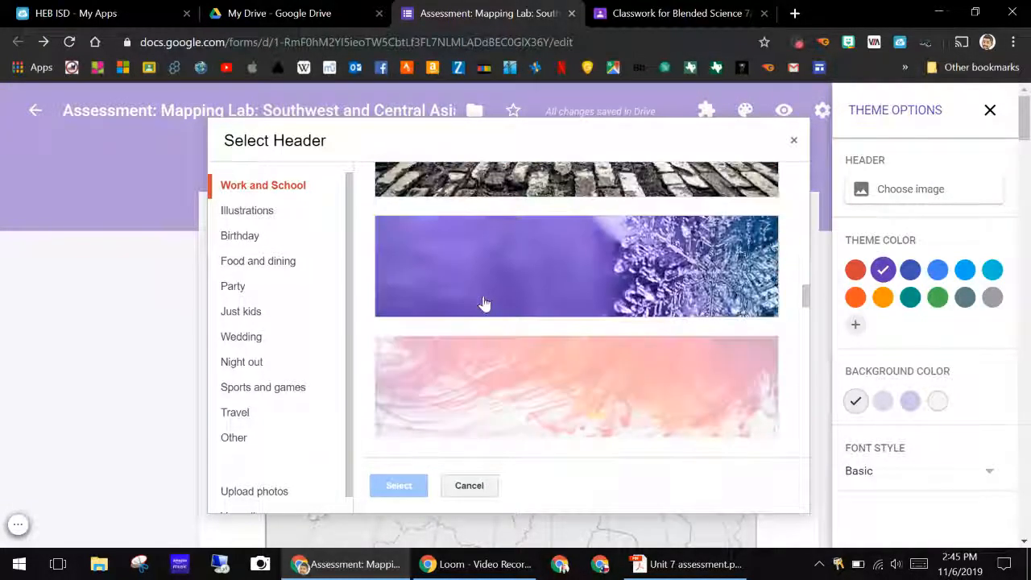
{"action": "scroll", "coordinate": [483, 302], "scroll_direction": "down", "scroll_amount": 10}
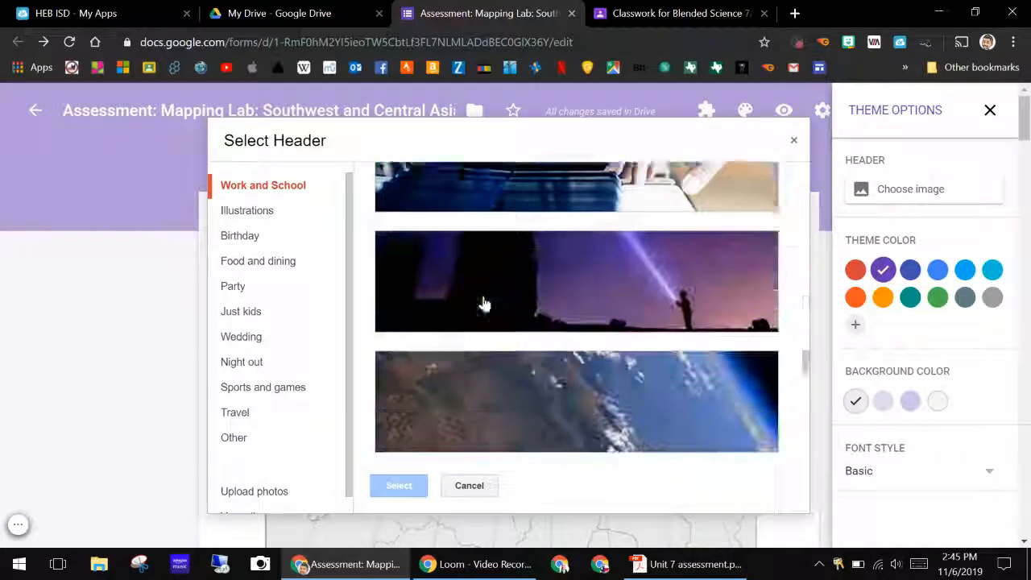
{"action": "scroll", "coordinate": [483, 303], "scroll_direction": "up", "scroll_amount": 2}
{"action": "left_click", "coordinate": [483, 302]}
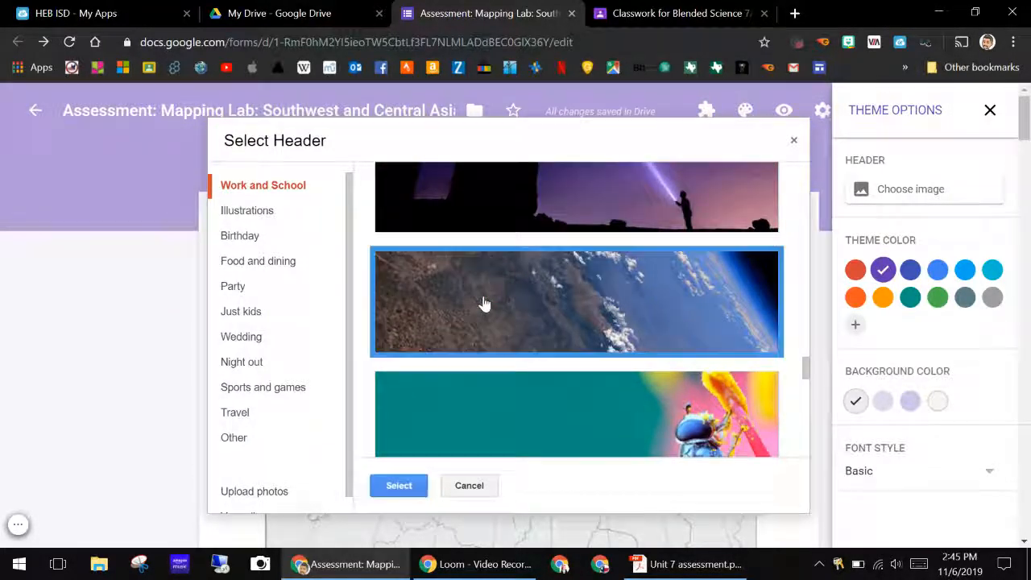
{"action": "left_click", "coordinate": [400, 485]}
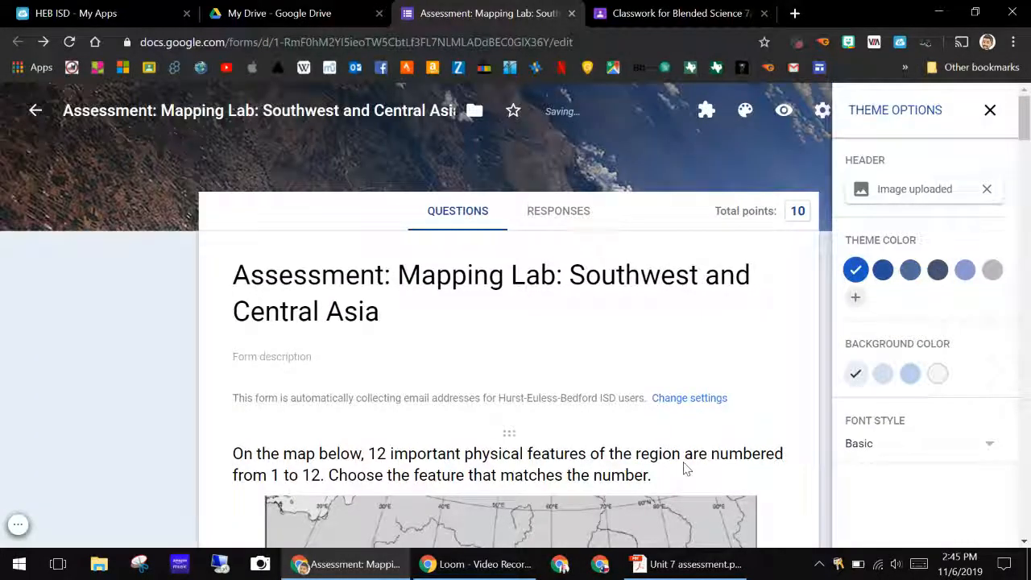
{"action": "left_click", "coordinate": [990, 110]}
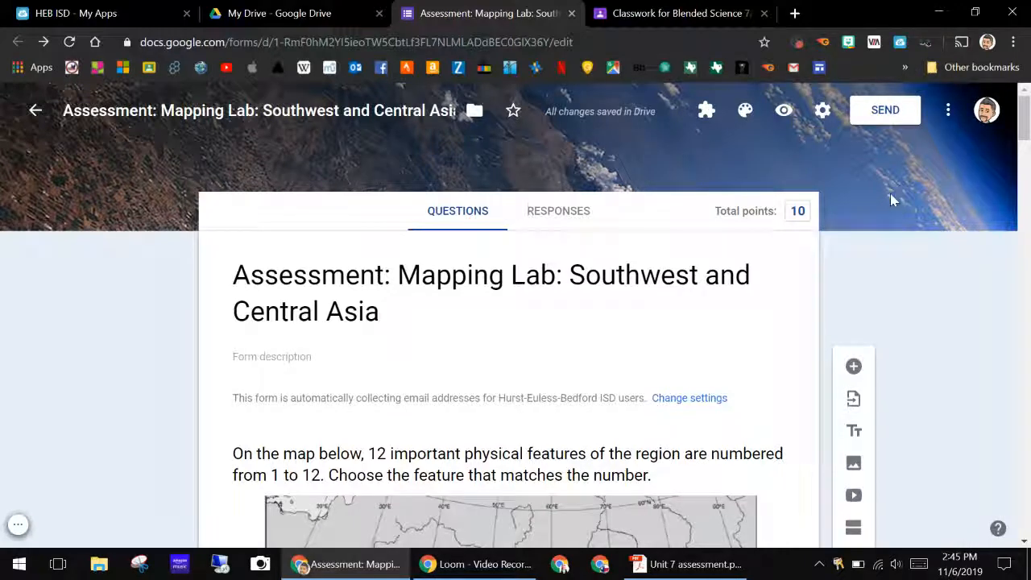
Check the form attached to the scheduled "Assessment" assignment in Classroom, and return to the form editor
{"action": "left_click", "coordinate": [699, 14]}
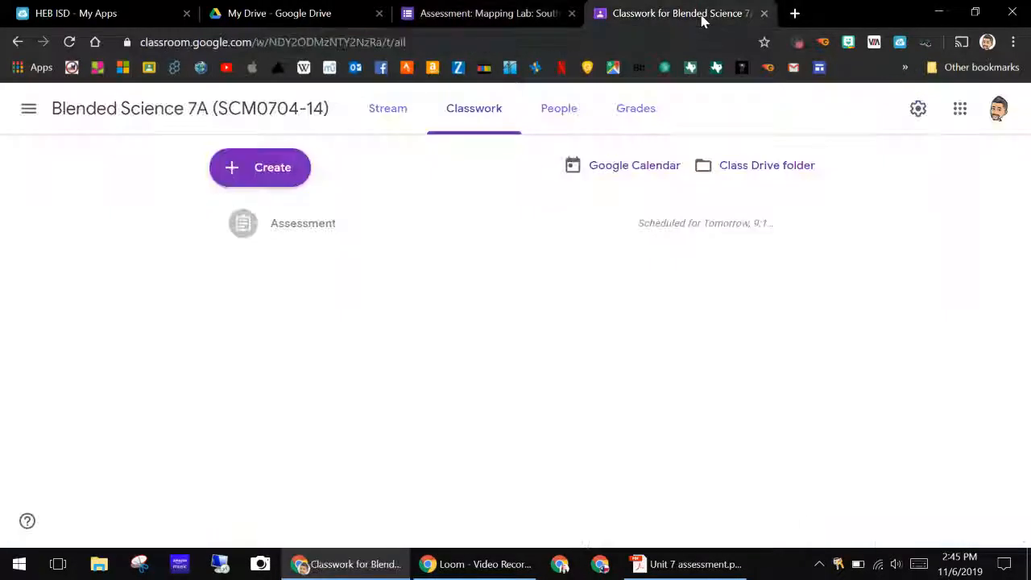
{"action": "left_click", "coordinate": [333, 228]}
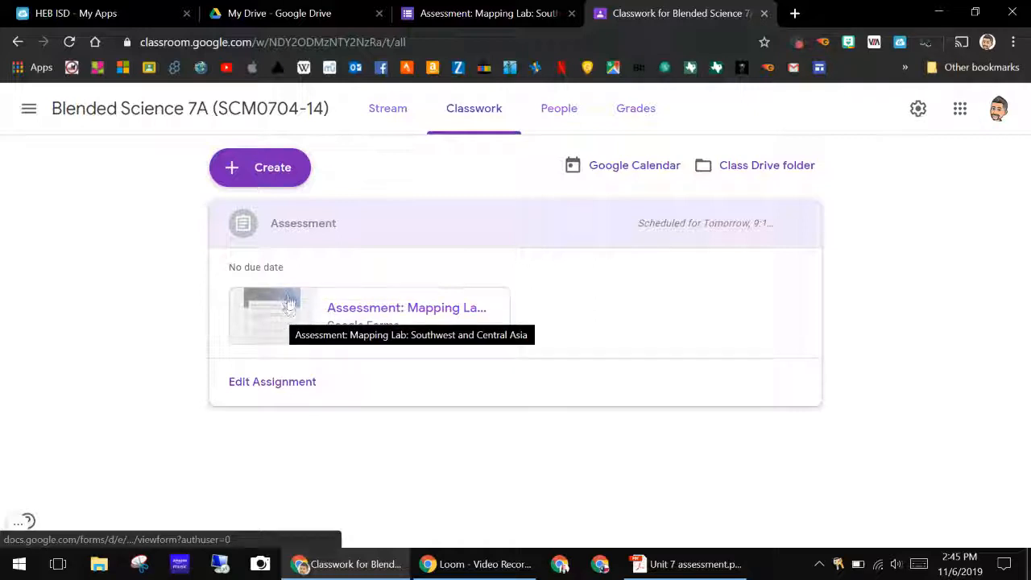
{"action": "left_click", "coordinate": [509, 12]}
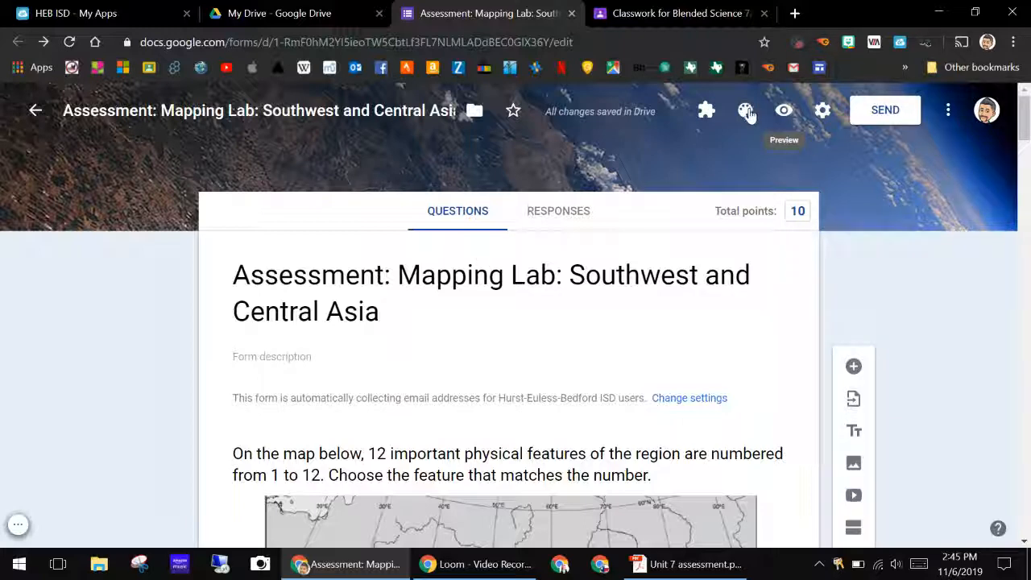
In the form settings, set response receipts to Always and turn on the progress bar
{"action": "left_click", "coordinate": [821, 112]}
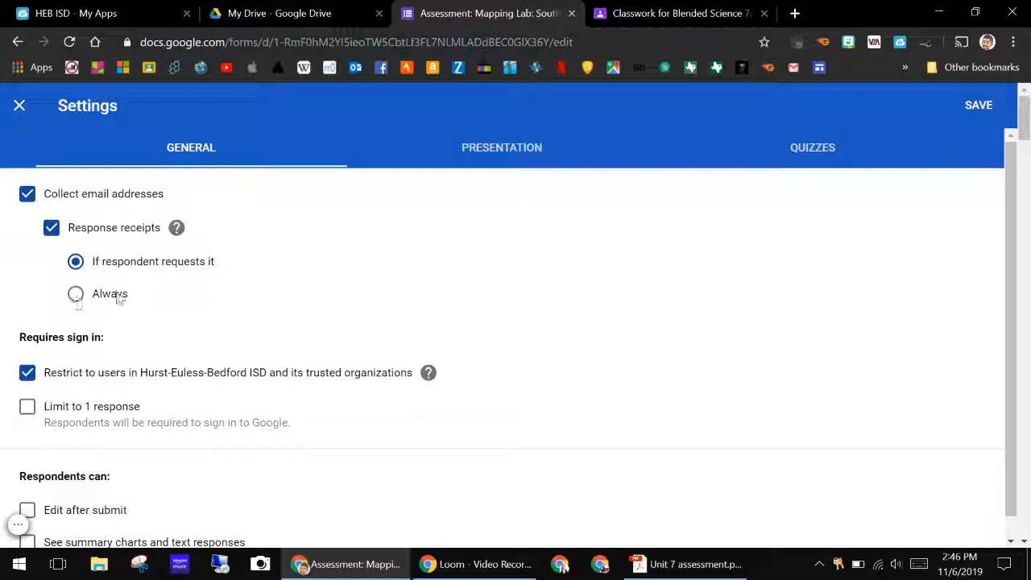
{"action": "left_click", "coordinate": [75, 294]}
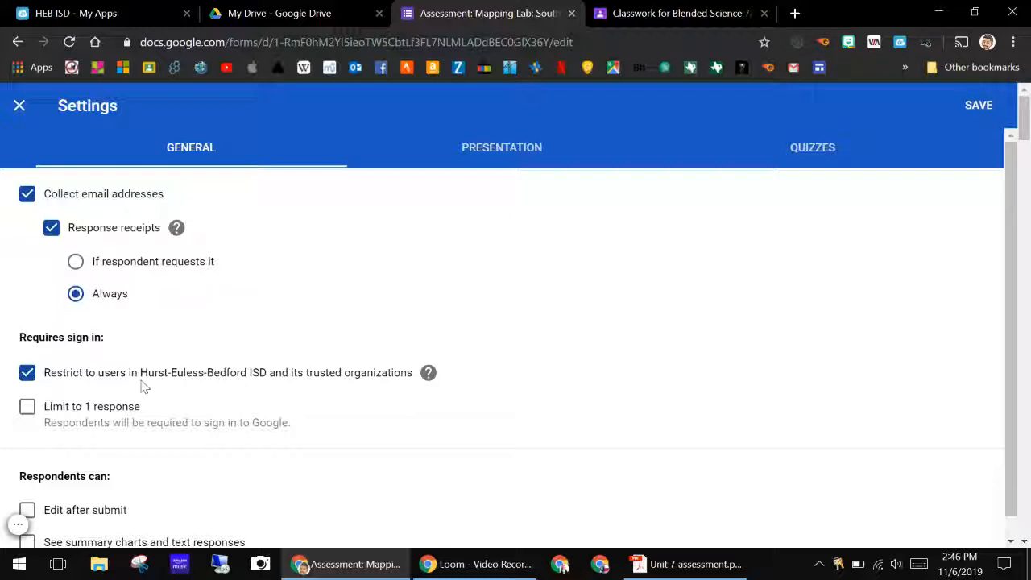
{"action": "scroll", "coordinate": [143, 387], "scroll_direction": "down", "scroll_amount": 1}
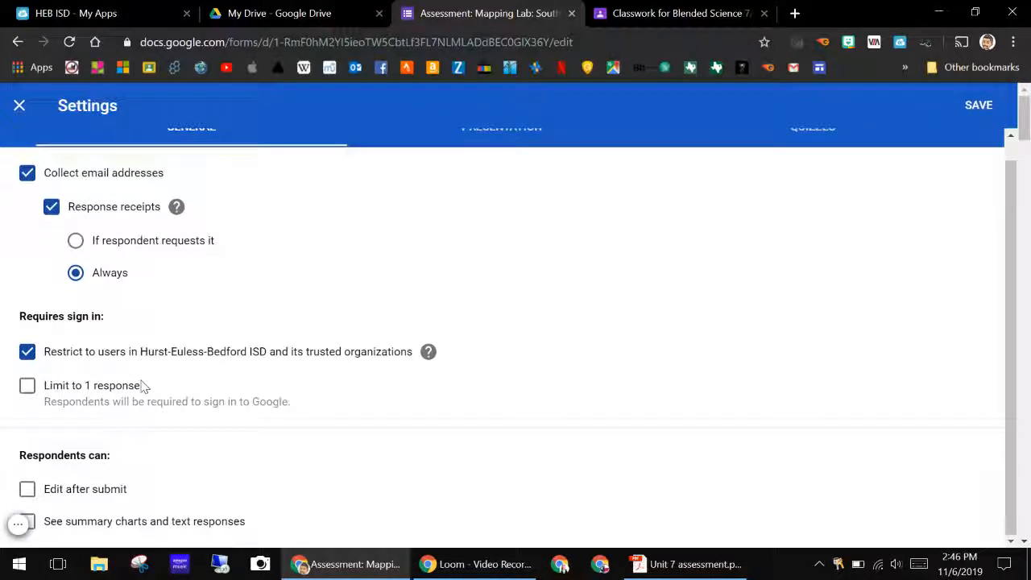
{"action": "scroll", "coordinate": [518, 249], "scroll_direction": "up", "scroll_amount": 1}
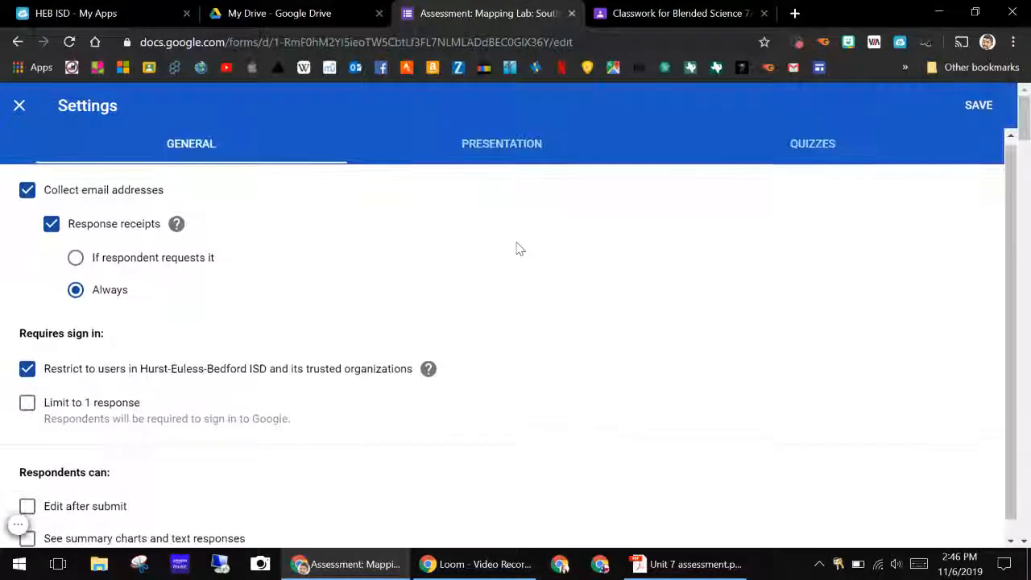
{"action": "left_click", "coordinate": [506, 146]}
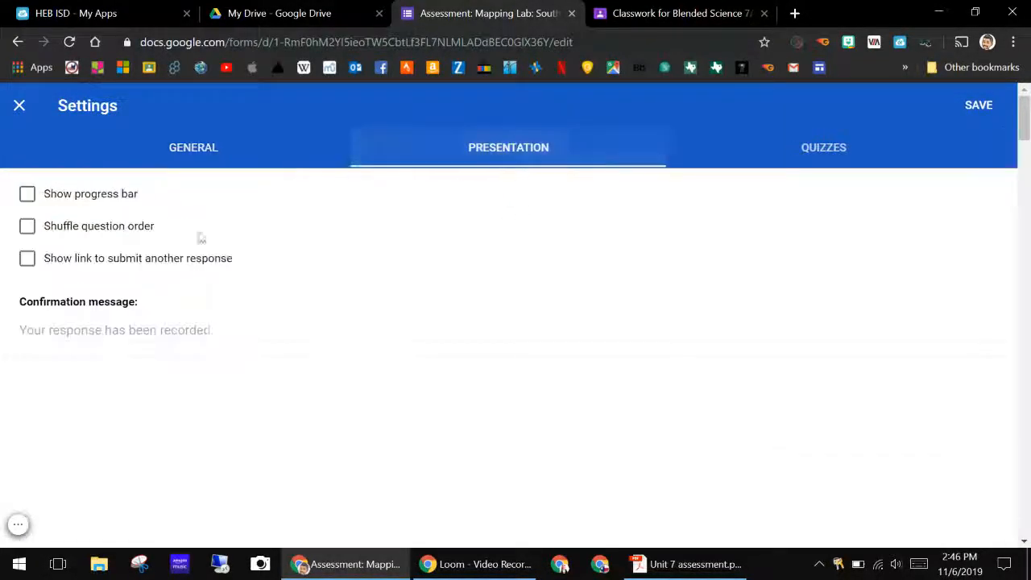
{"action": "left_click", "coordinate": [81, 197]}
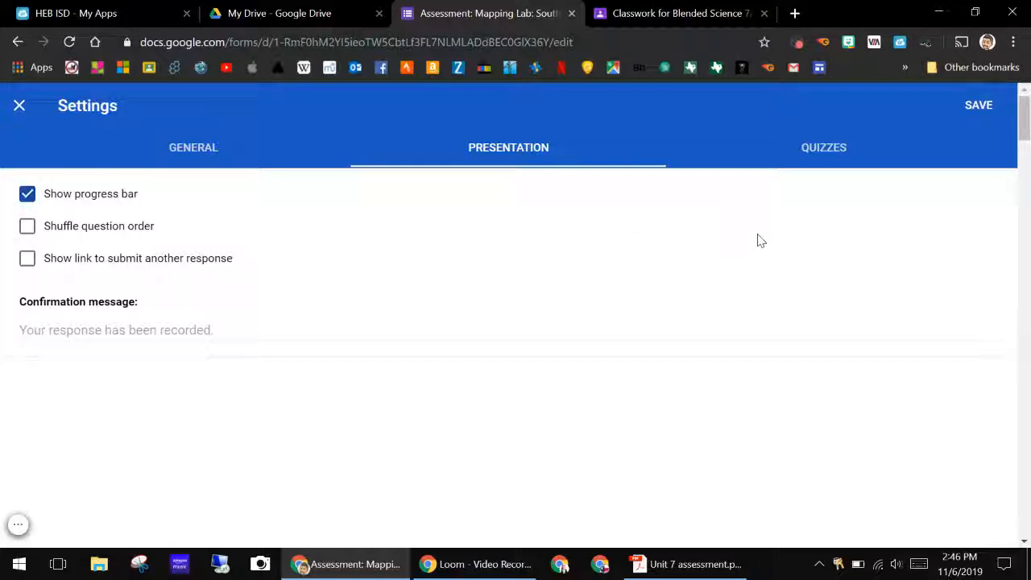
Review the quiz options, keep grade release set to immediately after each submission, and save the form settings
{"action": "left_click", "coordinate": [837, 152]}
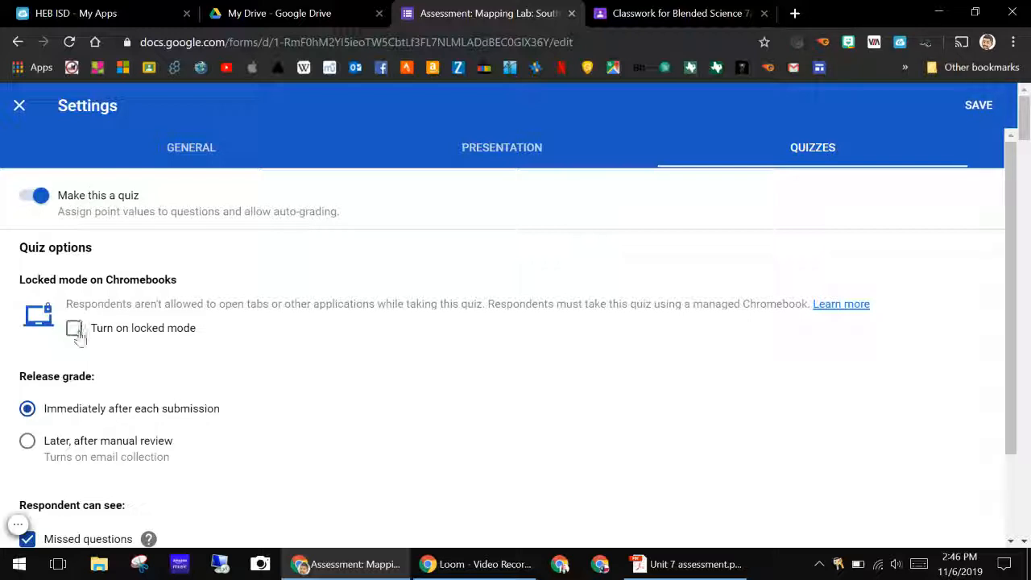
{"action": "scroll", "coordinate": [226, 343], "scroll_direction": "down", "scroll_amount": 2}
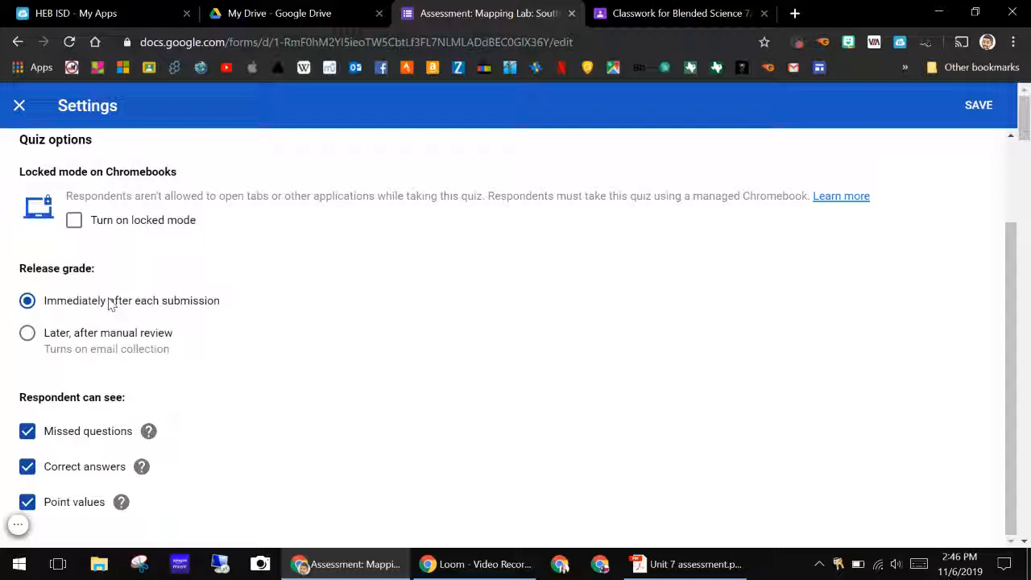
{"action": "left_click", "coordinate": [27, 332]}
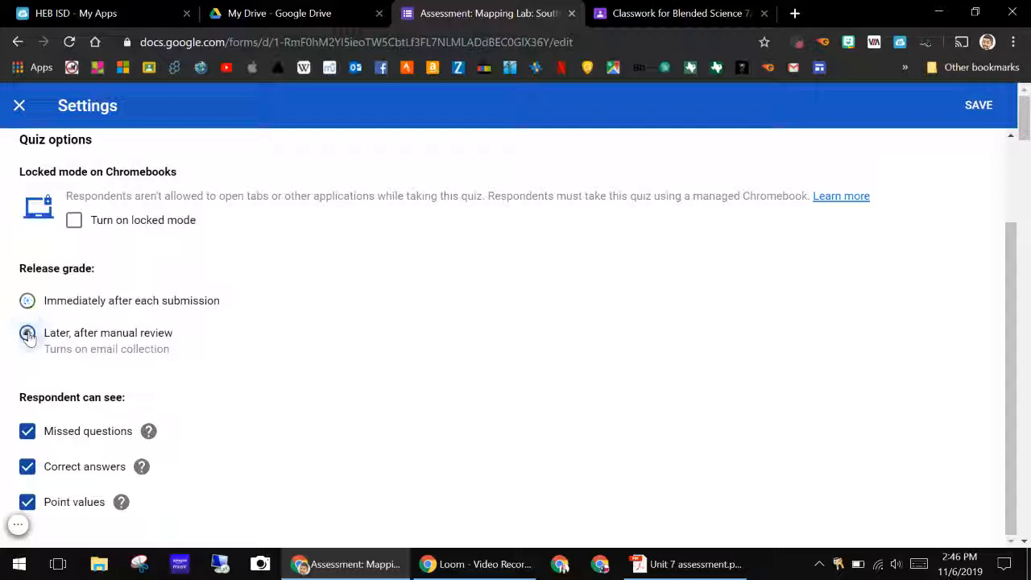
{"action": "left_click", "coordinate": [27, 301]}
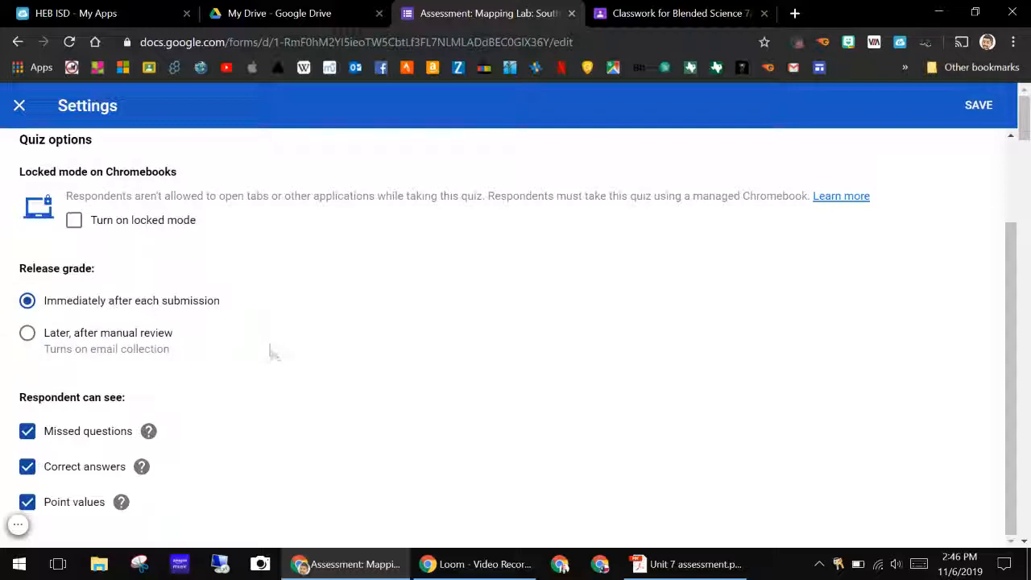
{"action": "scroll", "coordinate": [741, 322], "scroll_direction": "up", "scroll_amount": 2}
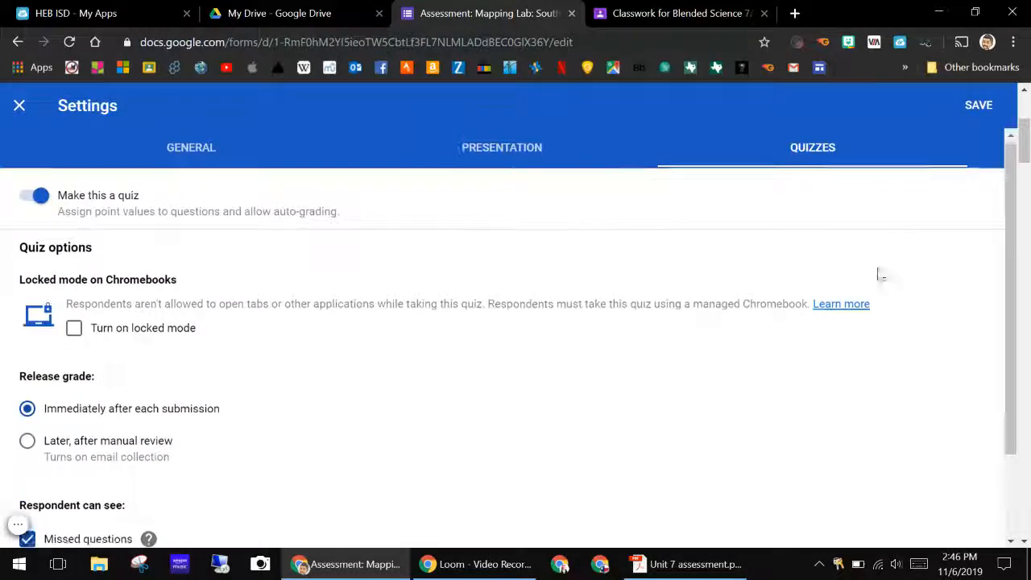
{"action": "left_click", "coordinate": [978, 105]}
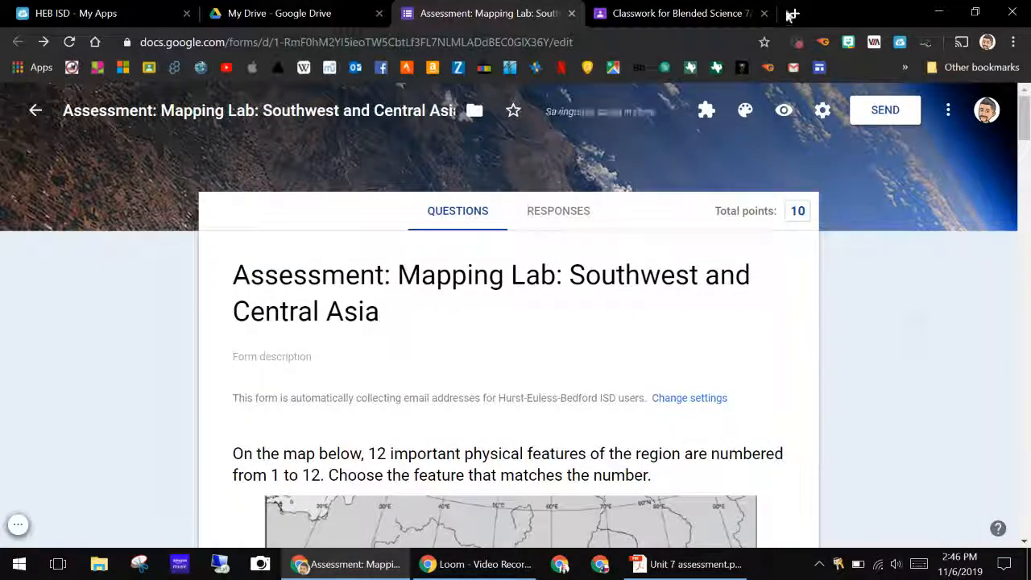
Check the Classroom attachment, and preview the form as respondents see it, looking through its questions
{"action": "left_click", "coordinate": [681, 12]}
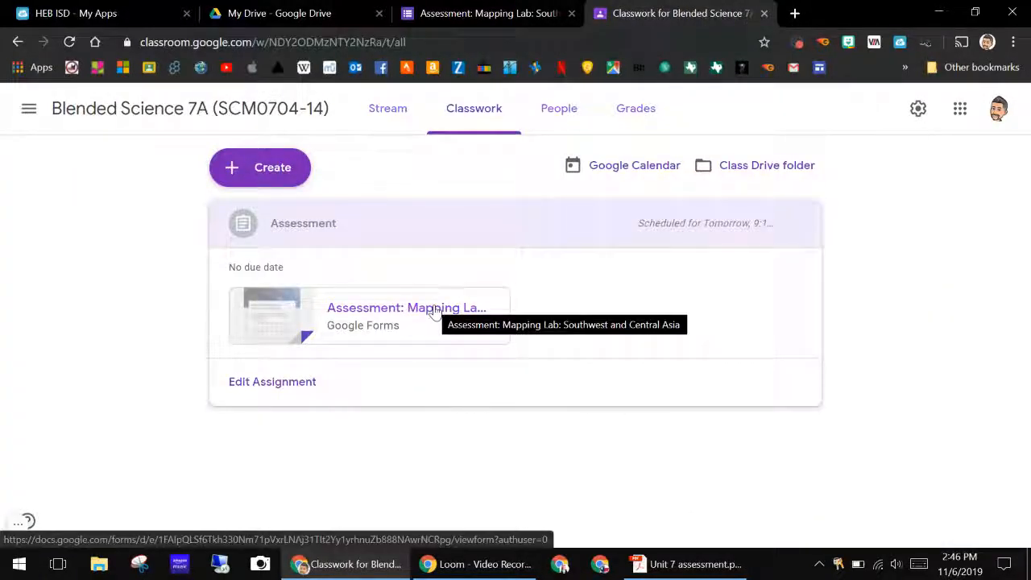
{"action": "left_click", "coordinate": [514, 19]}
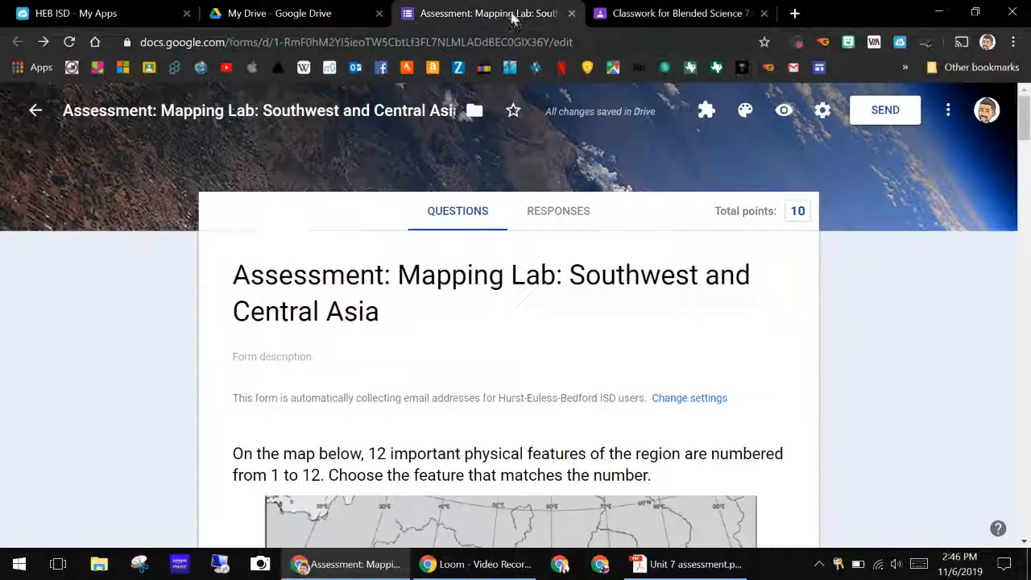
{"action": "left_click", "coordinate": [785, 110]}
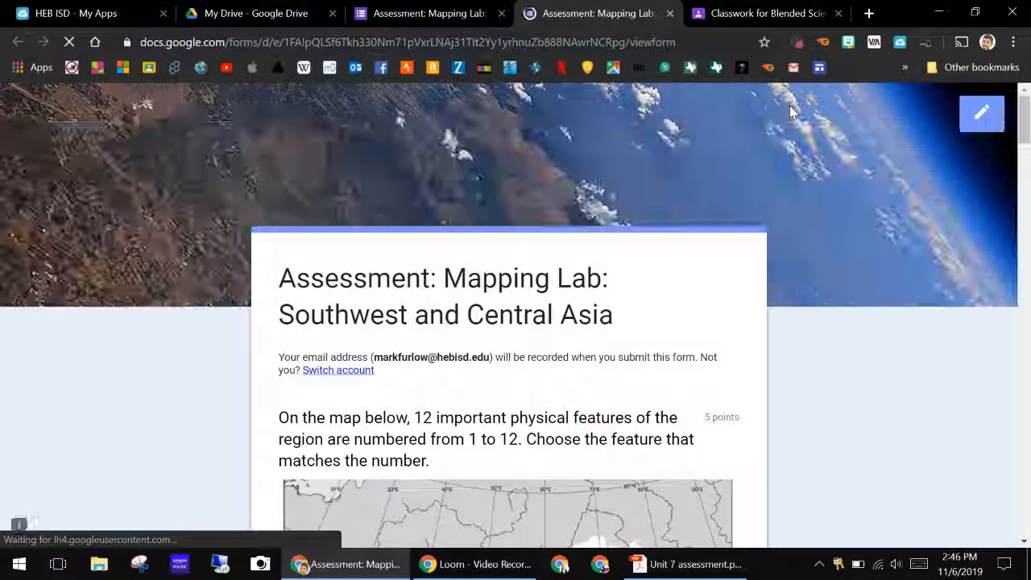
{"action": "left_click_drag", "start_coordinate": [1024, 120], "coordinate": [1028, 294]}
{"action": "left_click_drag", "start_coordinate": [1026, 344], "coordinate": [1019, 10]}
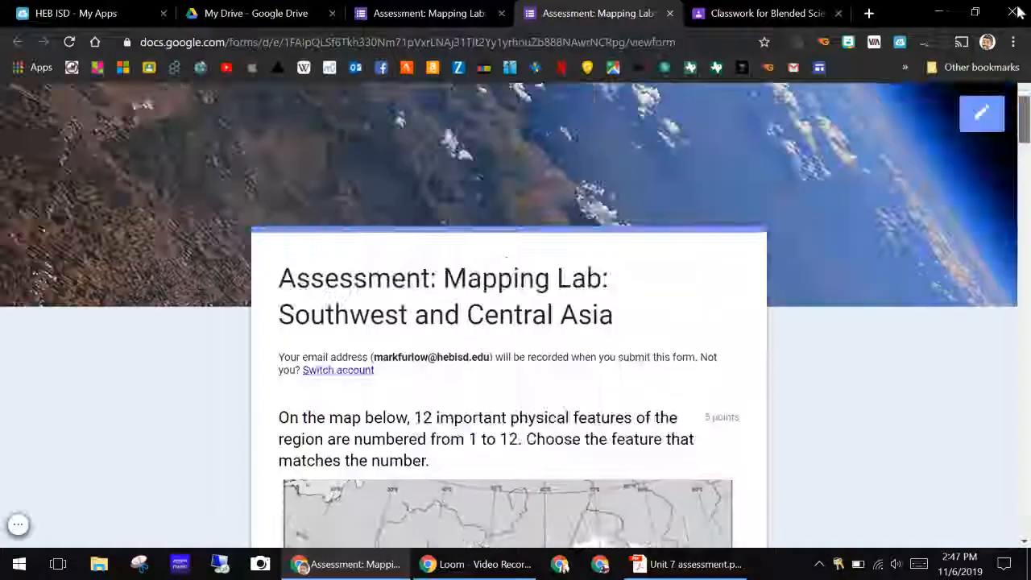
{"action": "left_click", "coordinate": [793, 13]}
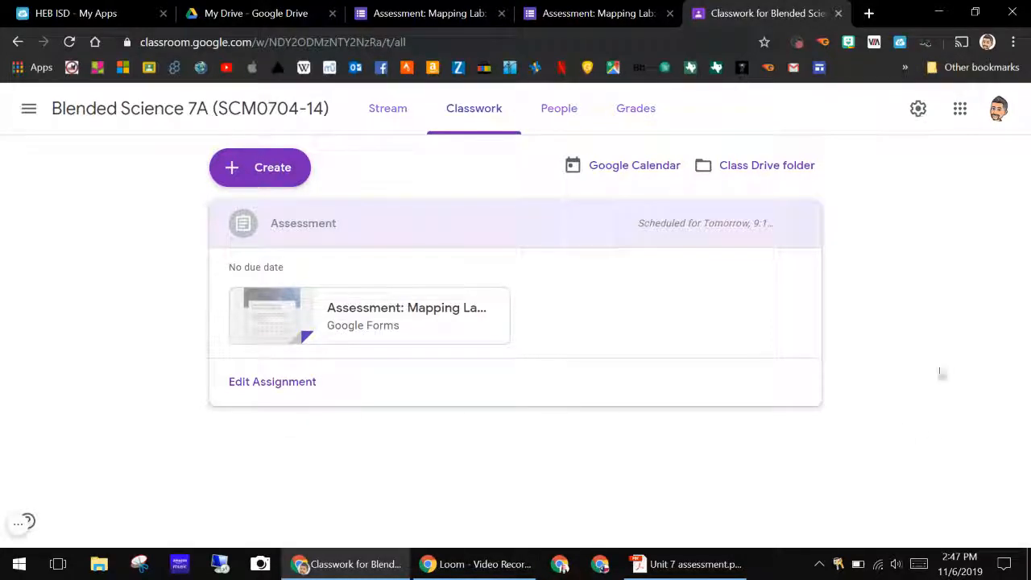
{"action": "left_click", "coordinate": [479, 566]}
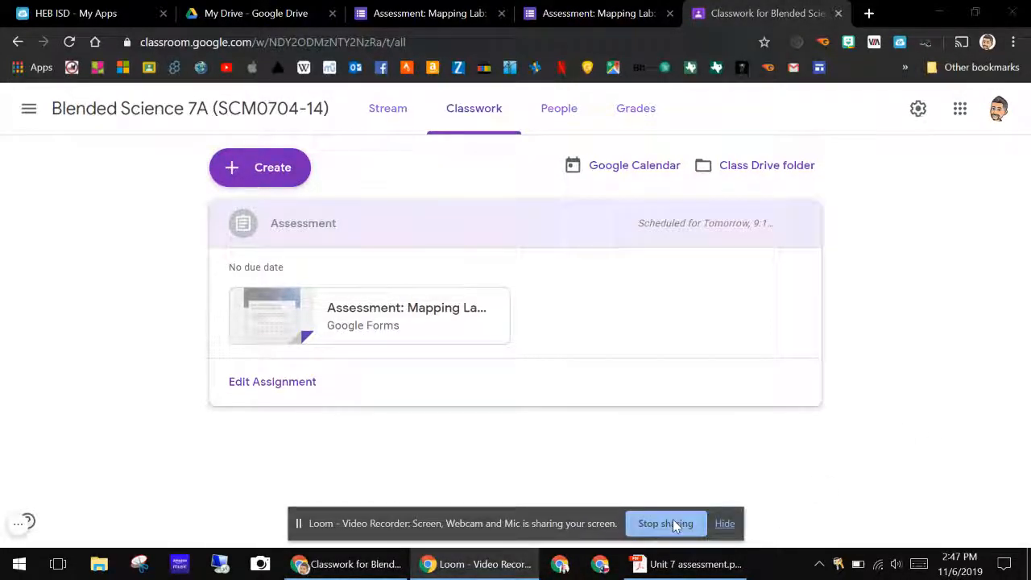